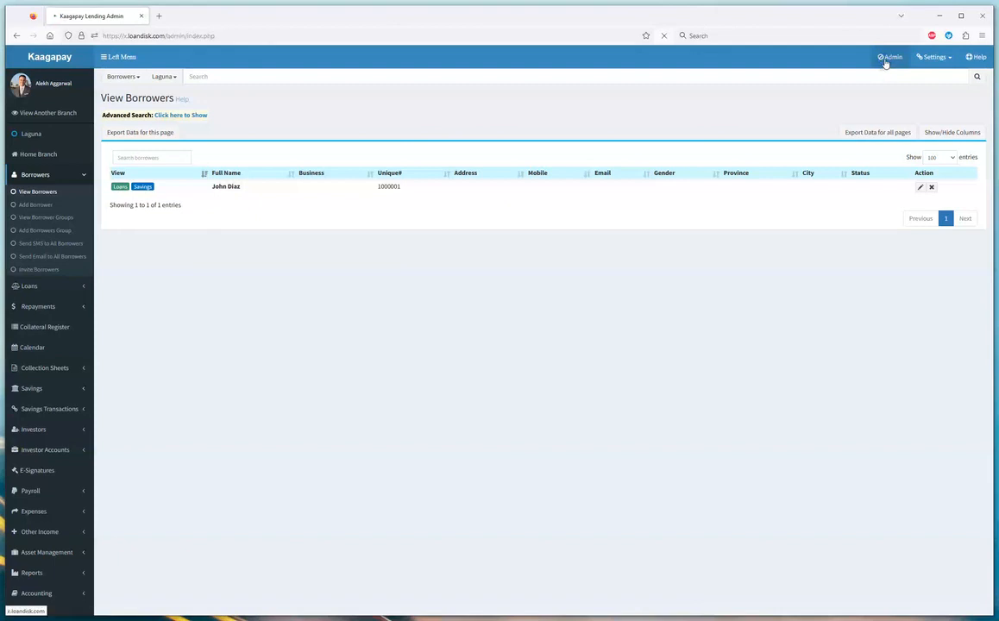
Step: Open the accounting settings from the admin page and go to the financial year section for branches
{"action": "scroll", "coordinate": [701, 469], "scroll_direction": "down", "scroll_amount": 2}
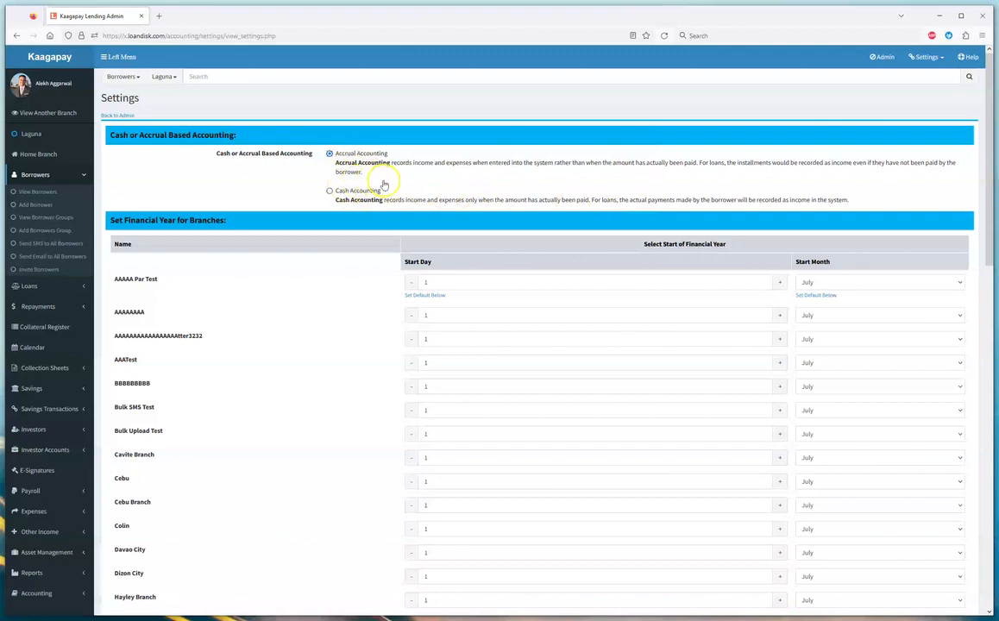
{"action": "scroll", "coordinate": [468, 252], "scroll_direction": "down", "scroll_amount": 2}
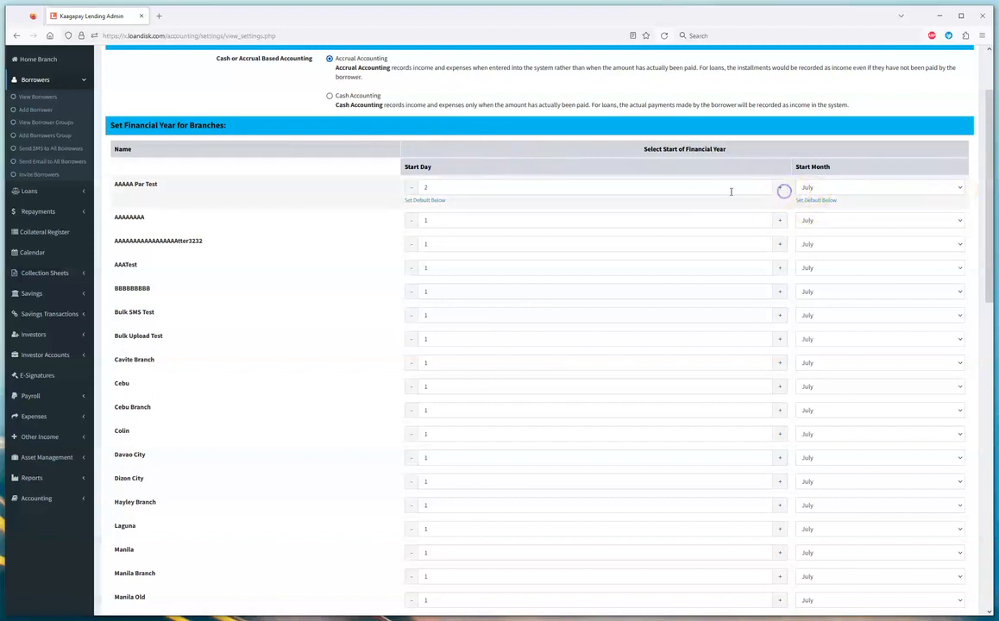
Step: Set the financial year start month of AAAAA Par Test to June and apply it to all branches below
{"action": "left_click", "coordinate": [926, 186]}
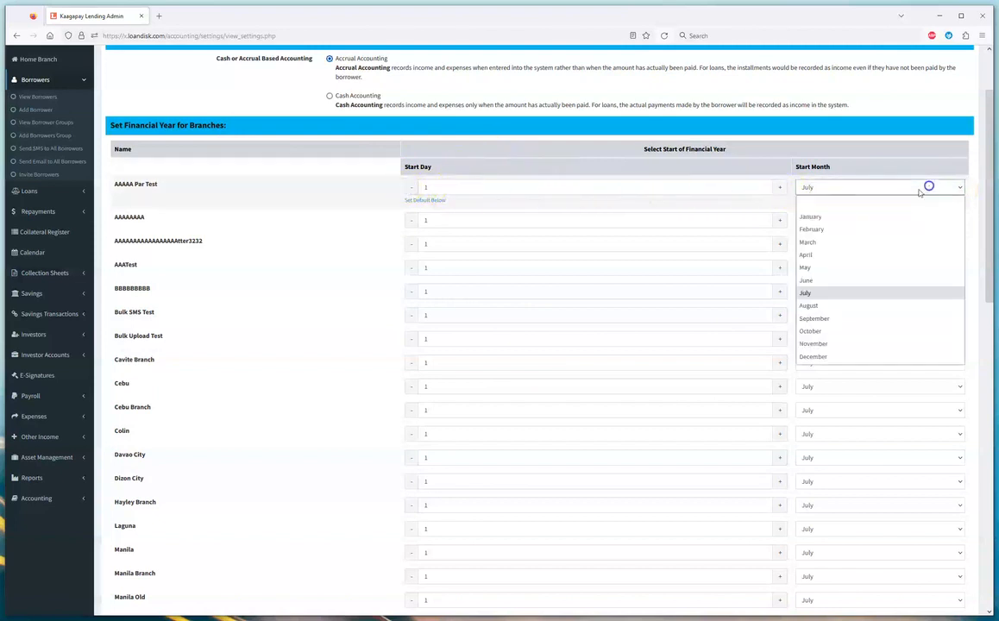
{"action": "left_click", "coordinate": [841, 281]}
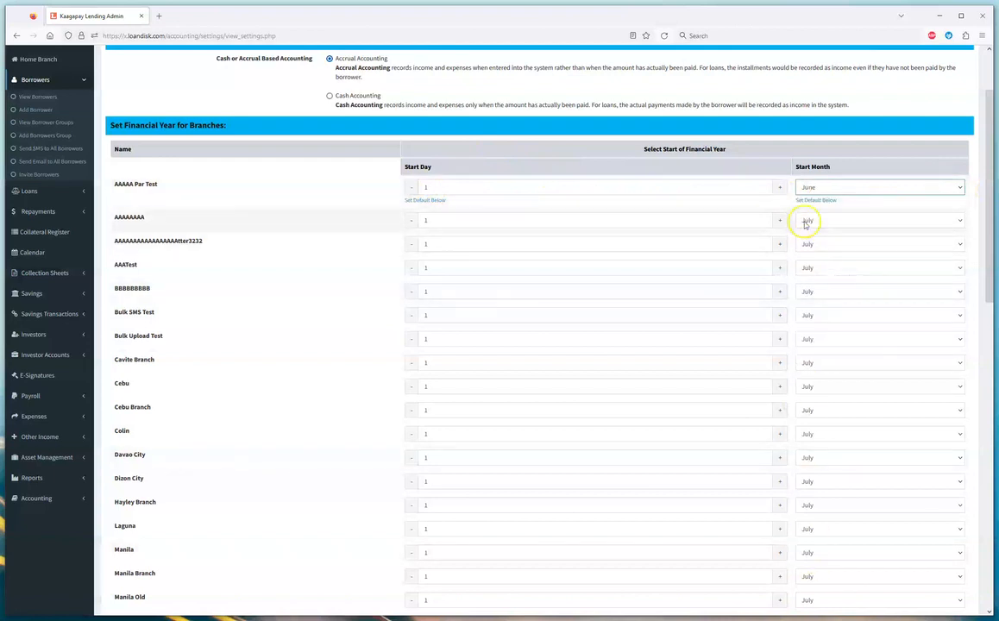
{"action": "left_click", "coordinate": [804, 200]}
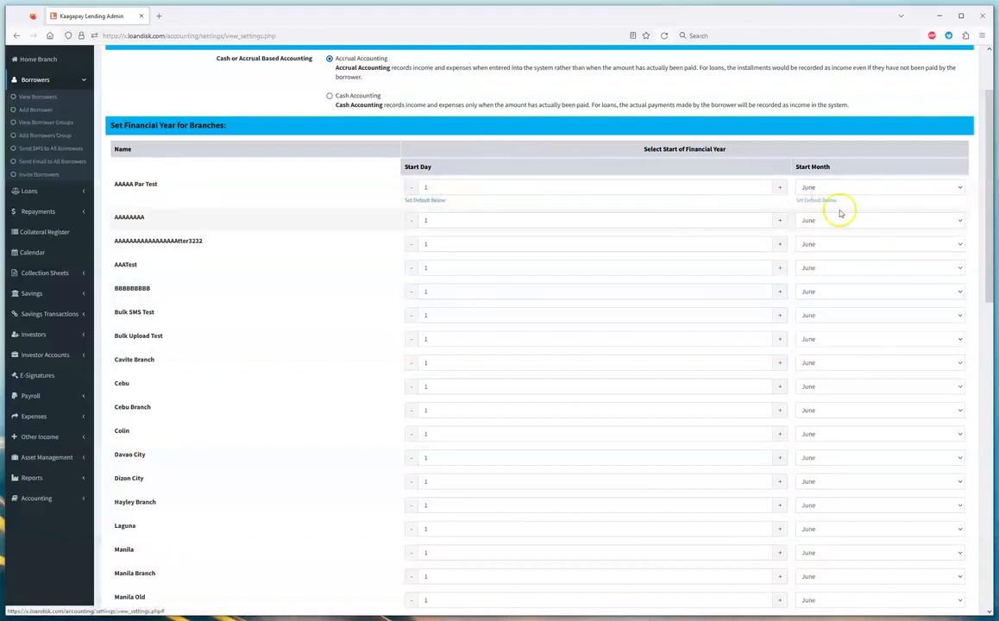
Step: Set the start month of AAAAA Par Test to July, and try September for AAAAAAAA before choosing July
{"action": "left_click", "coordinate": [838, 188]}
{"action": "left_click", "coordinate": [826, 293]}
{"action": "left_click", "coordinate": [817, 221]}
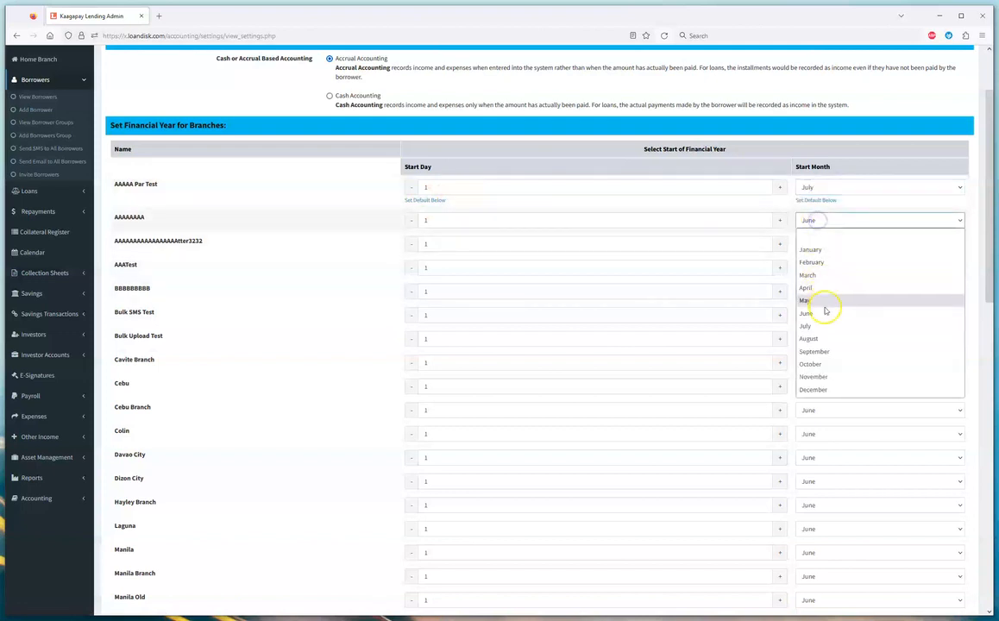
{"action": "left_click", "coordinate": [825, 357]}
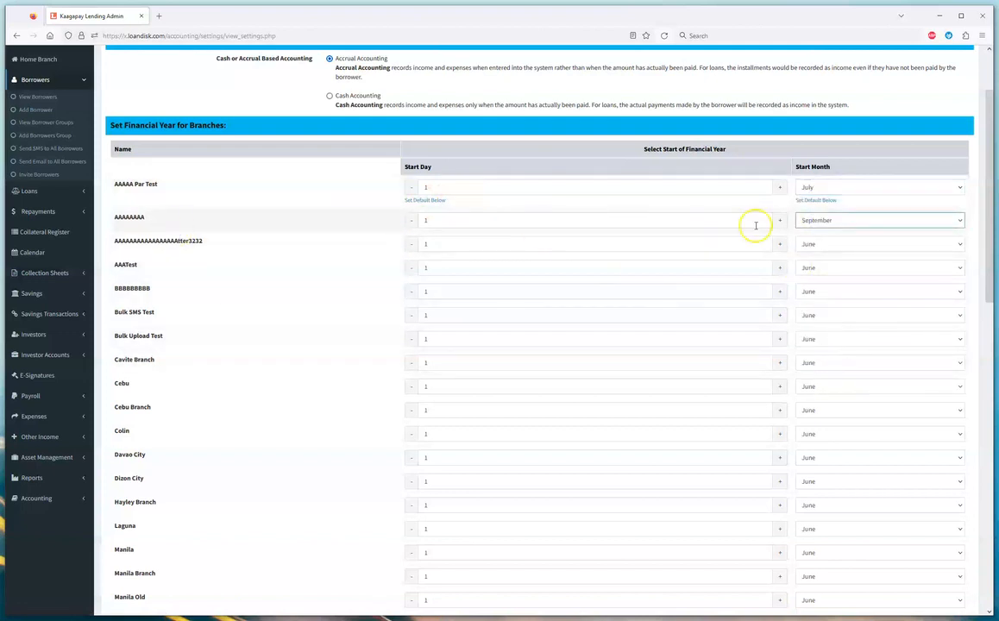
{"action": "left_click", "coordinate": [849, 222]}
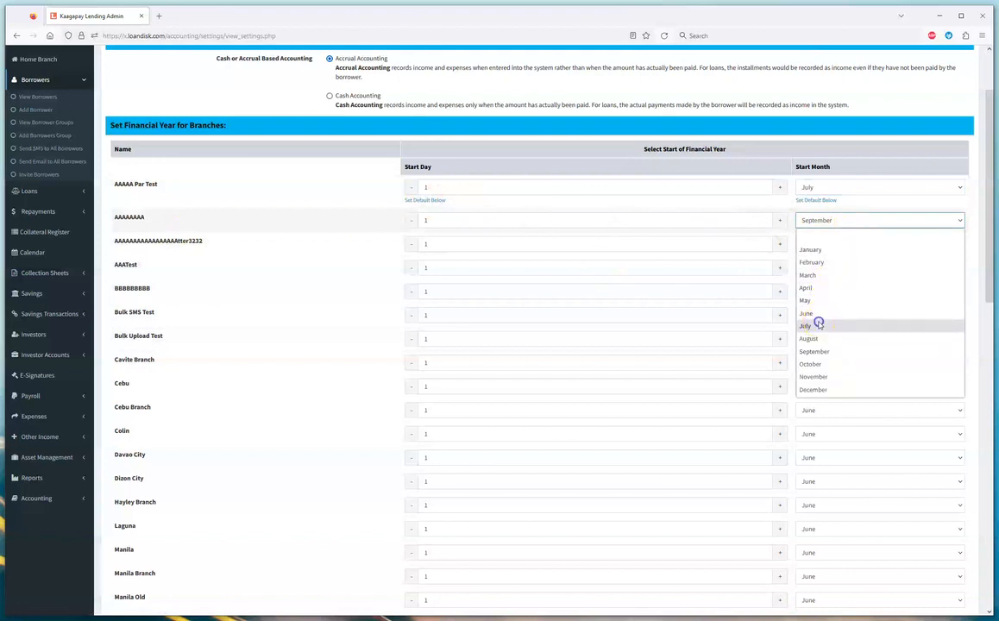
{"action": "left_click", "coordinate": [817, 325]}
Step: Apply the first branch's July start month to all branches below and submit the accounting settings
{"action": "scroll", "coordinate": [926, 573], "scroll_direction": "down", "scroll_amount": 1}
{"action": "scroll", "coordinate": [865, 439], "scroll_direction": "up", "scroll_amount": 1}
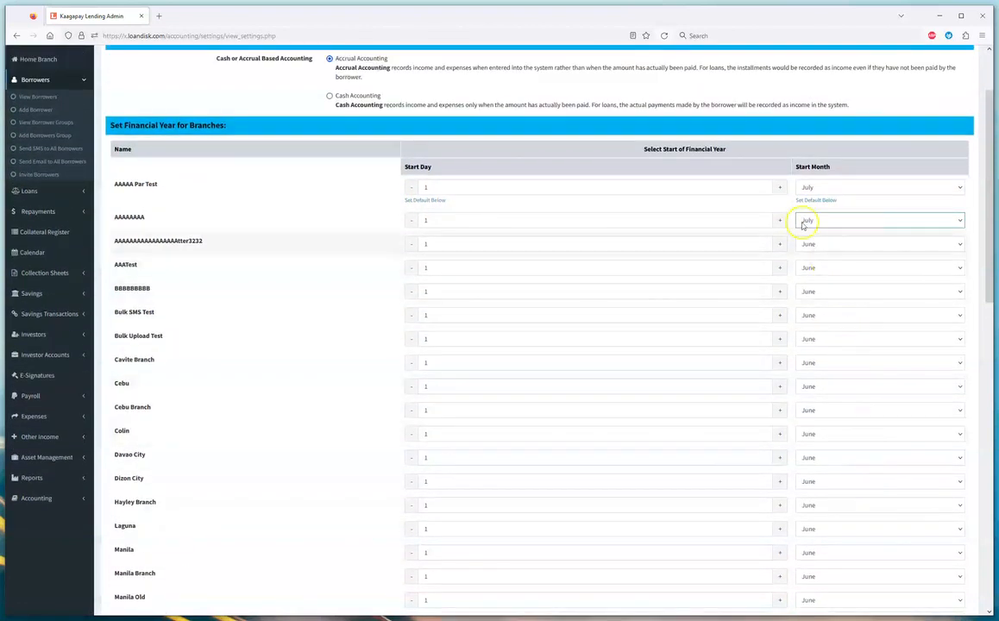
{"action": "left_click", "coordinate": [810, 201]}
{"action": "scroll", "coordinate": [832, 437], "scroll_direction": "down", "scroll_amount": 15}
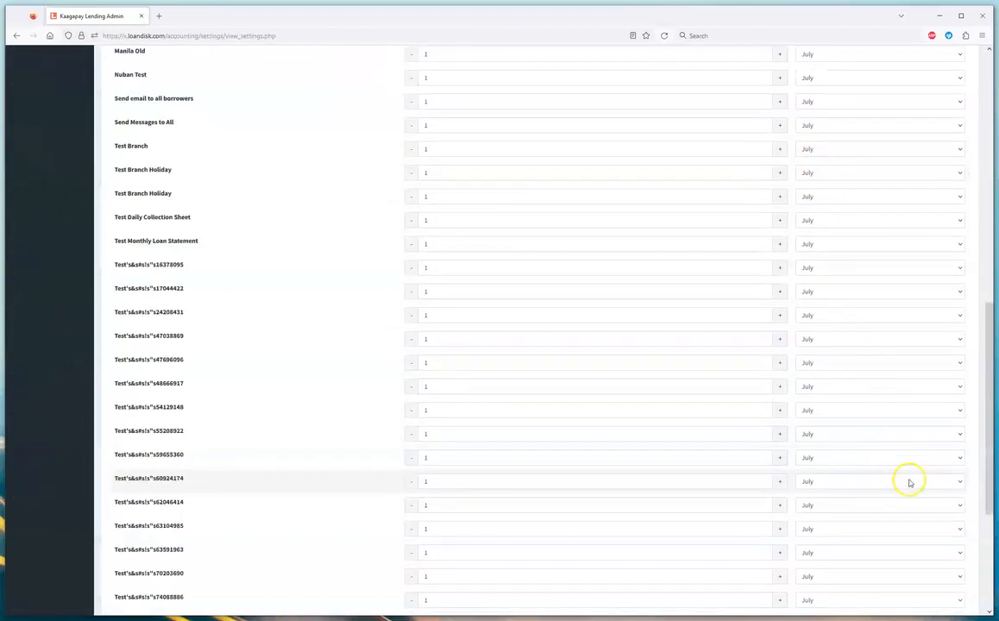
{"action": "left_click", "coordinate": [952, 582]}
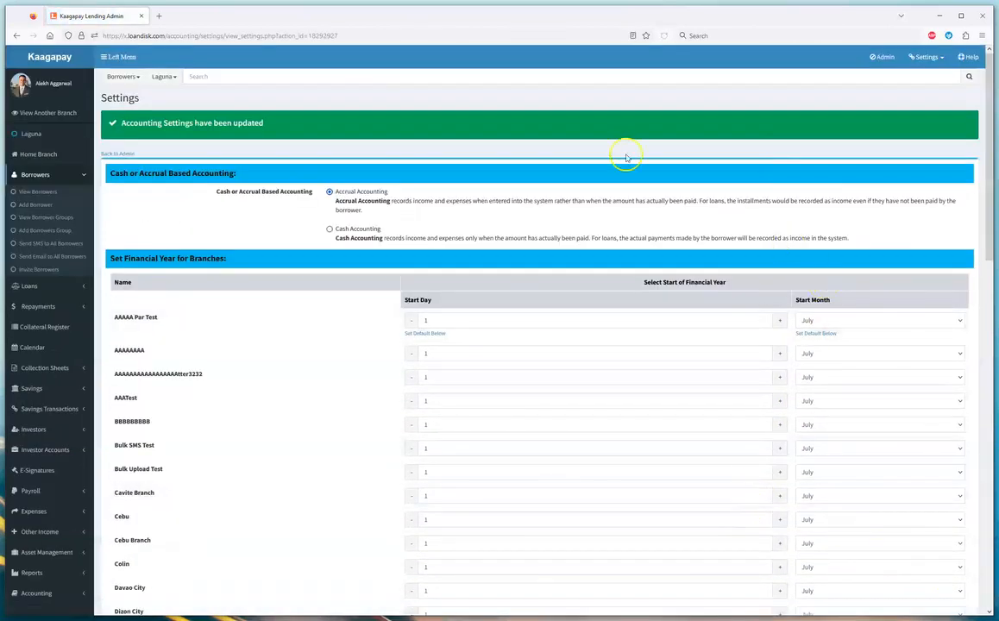
Step: Open the bank accounts page from the admin settings and start adding a new bank account
{"action": "left_click", "coordinate": [881, 57]}
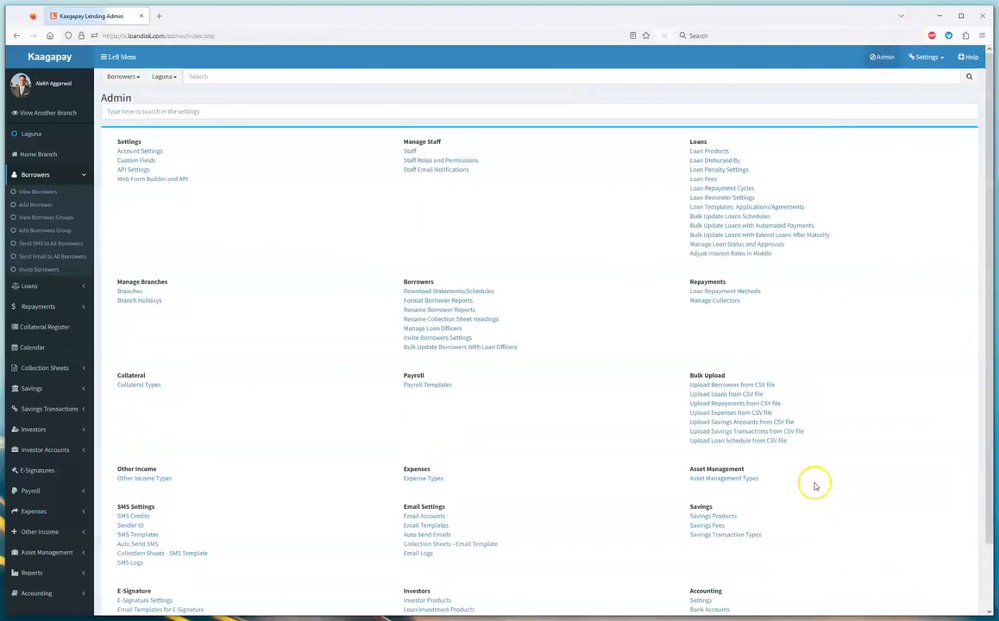
{"action": "scroll", "coordinate": [816, 483], "scroll_direction": "down", "scroll_amount": 2}
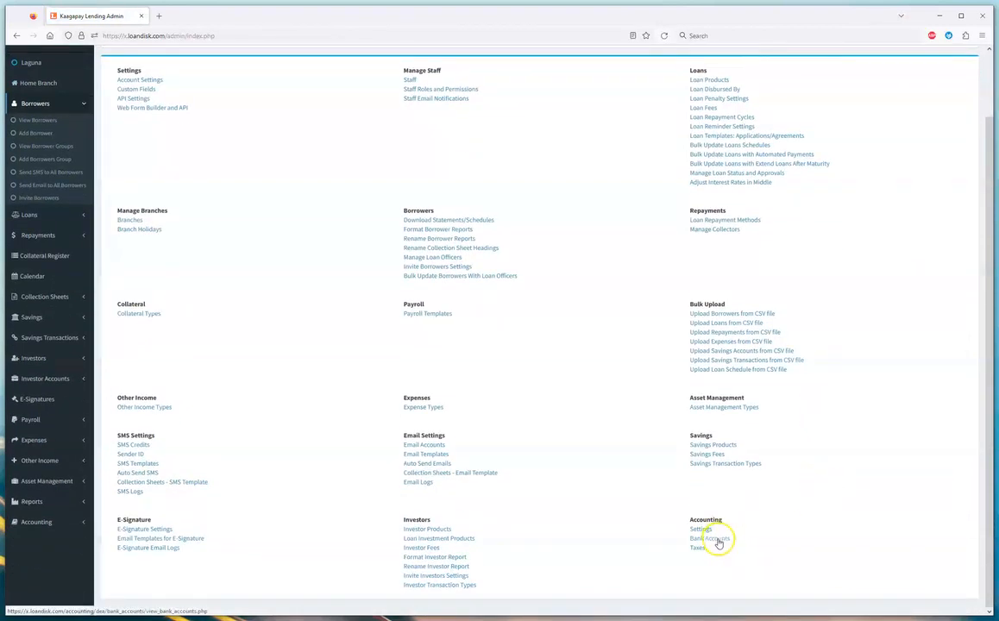
{"action": "left_click", "coordinate": [716, 538]}
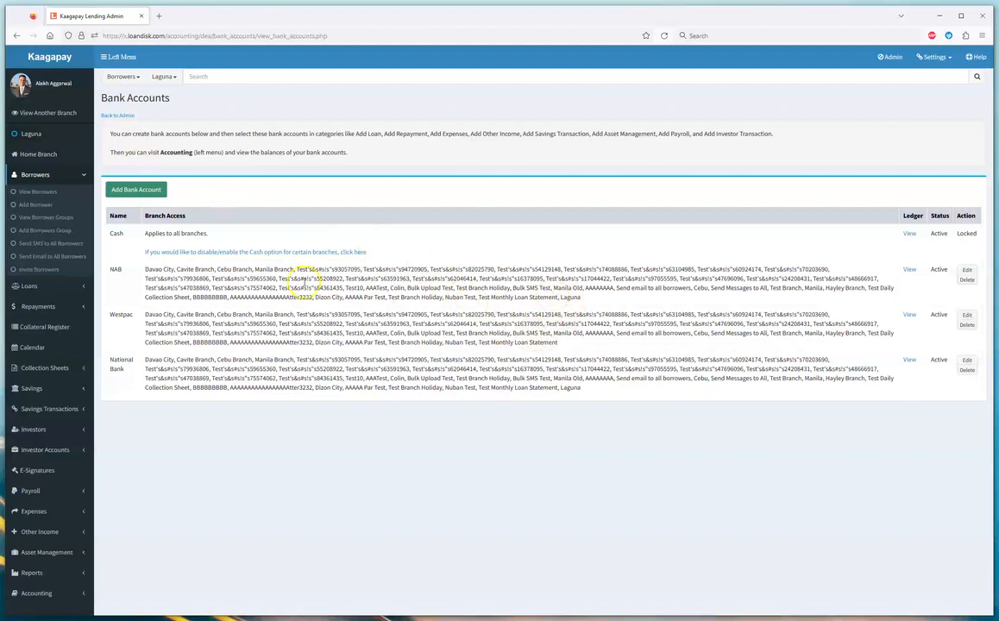
{"action": "left_click", "coordinate": [552, 278]}
{"action": "left_click", "coordinate": [128, 190]}
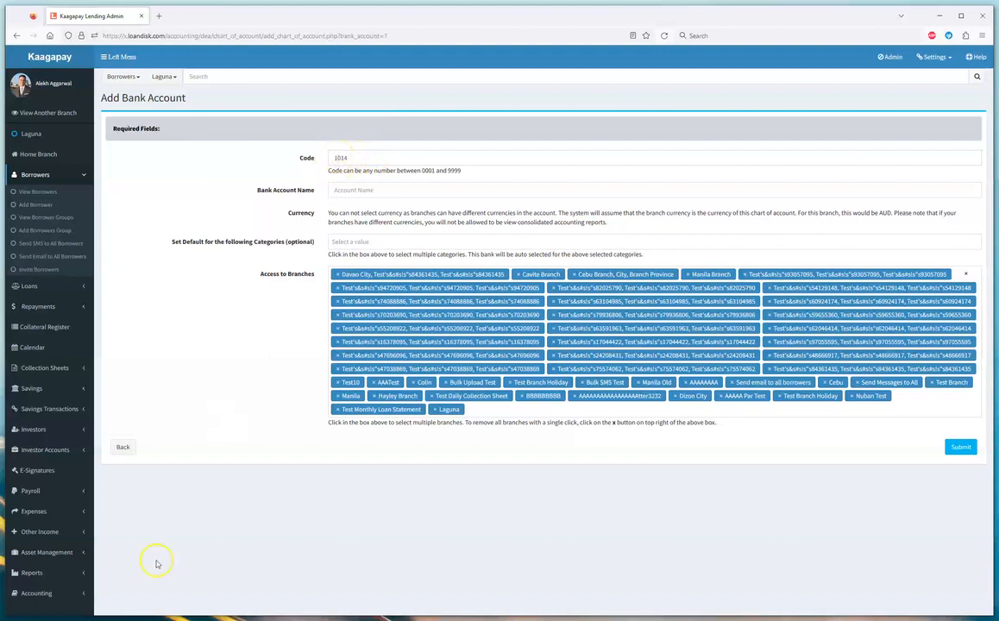
Step: Expand the Accounting section to view its reports and the chart of accounts entry
{"action": "left_click", "coordinate": [39, 593]}
{"action": "scroll", "coordinate": [43, 582], "scroll_direction": "down", "scroll_amount": 1}
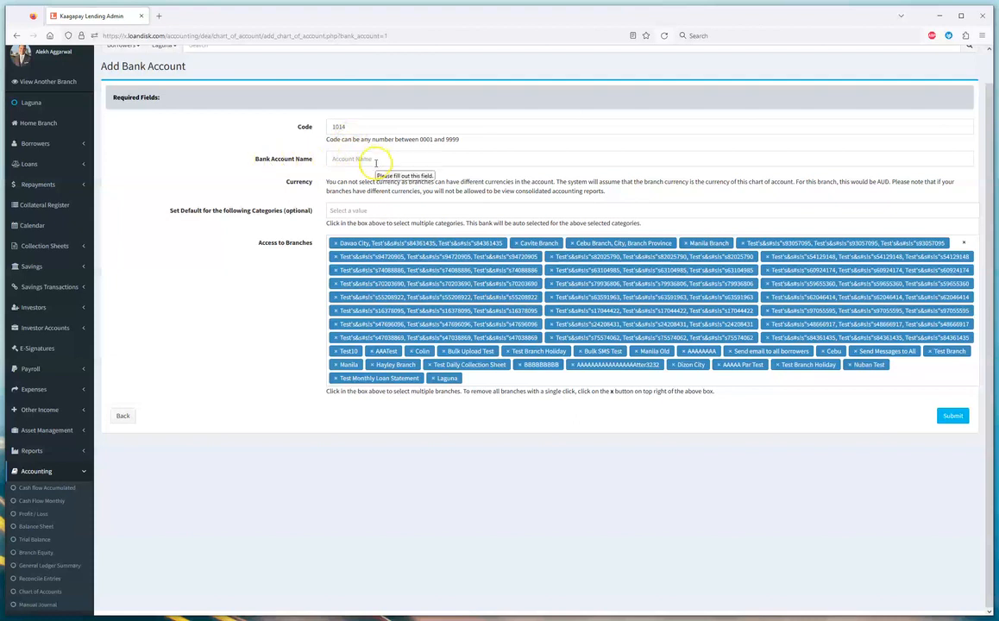
{"action": "scroll", "coordinate": [290, 190], "scroll_direction": "up", "scroll_amount": 1}
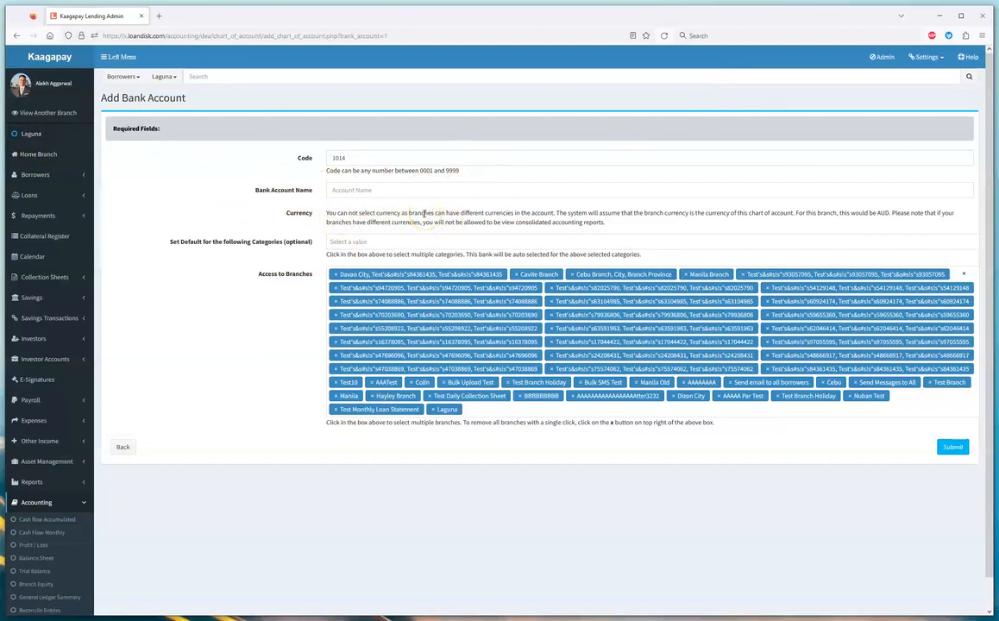
Step: Try Add Repayment for Student Loan and Add Repayment for Prosper as the bank account's default categories, and go back without saving
{"action": "left_click", "coordinate": [363, 241]}
{"action": "scroll", "coordinate": [374, 294], "scroll_direction": "down", "scroll_amount": 3}
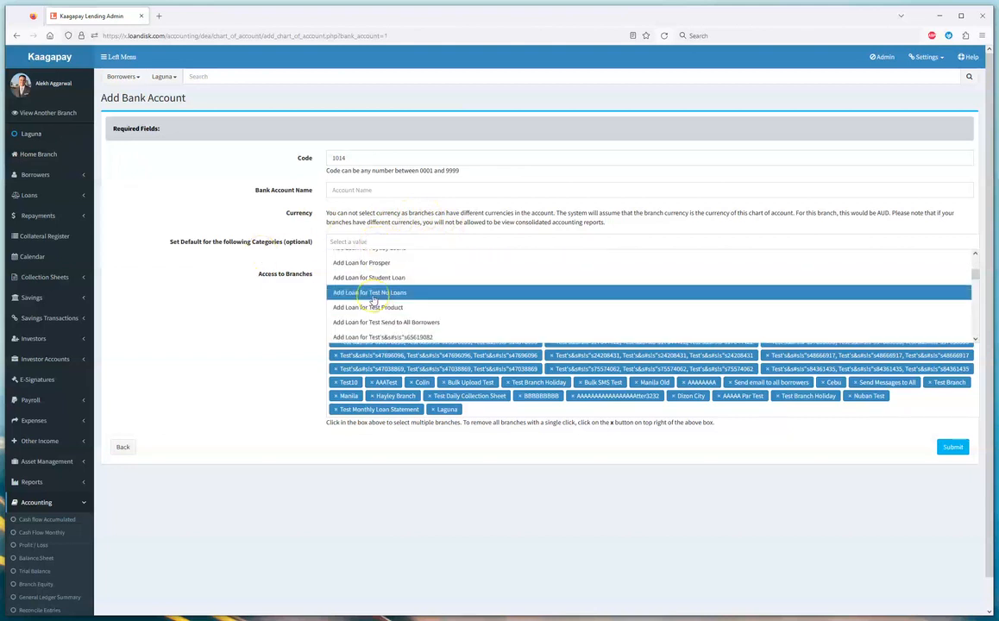
{"action": "scroll", "coordinate": [374, 299], "scroll_direction": "down", "scroll_amount": 2}
{"action": "scroll", "coordinate": [373, 298], "scroll_direction": "down", "scroll_amount": 2}
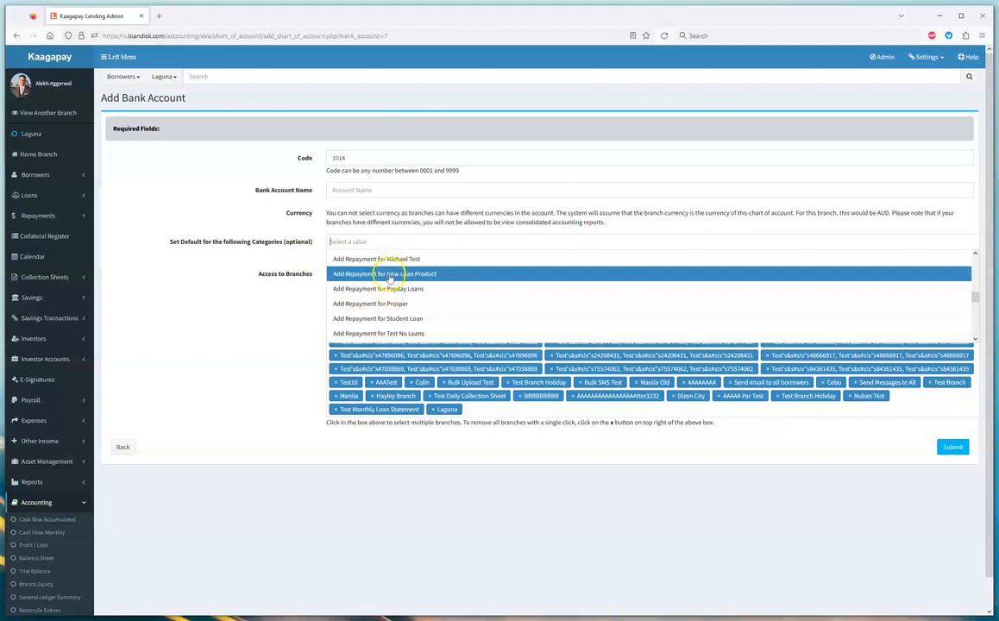
{"action": "left_click", "coordinate": [417, 319]}
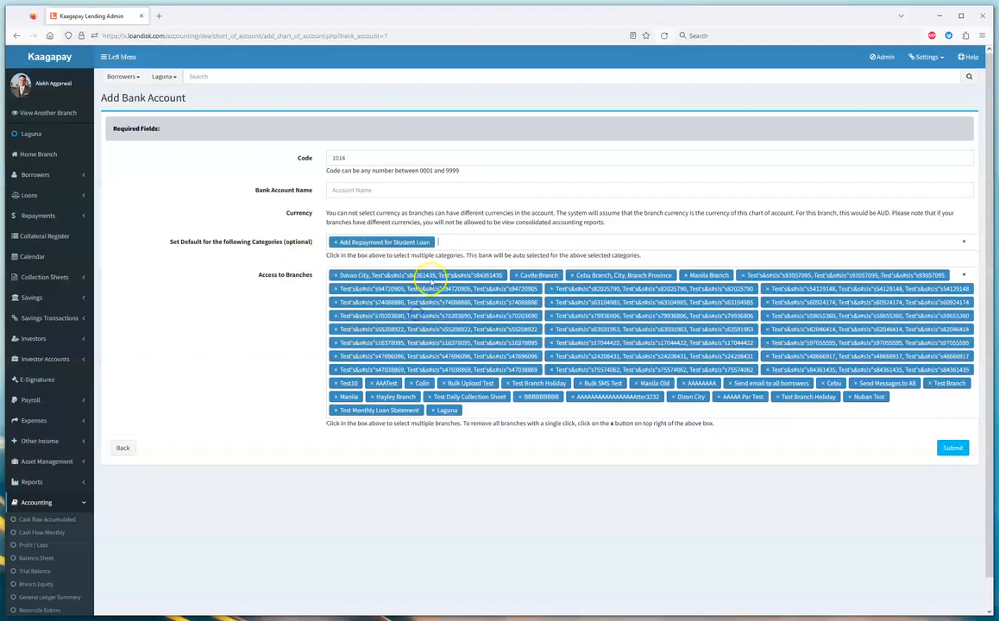
{"action": "left_click", "coordinate": [461, 244]}
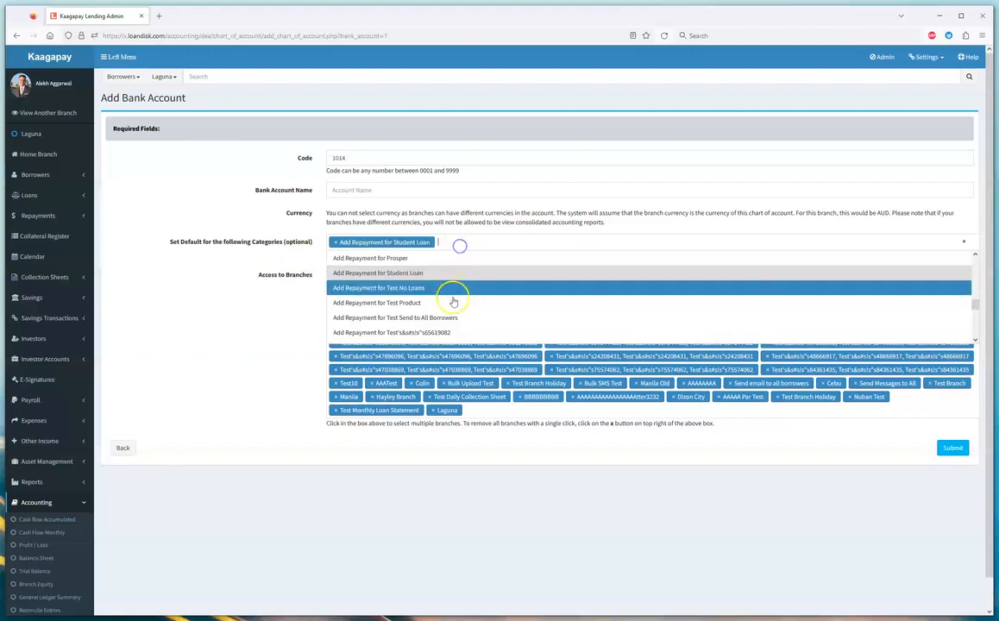
{"action": "left_click", "coordinate": [436, 258]}
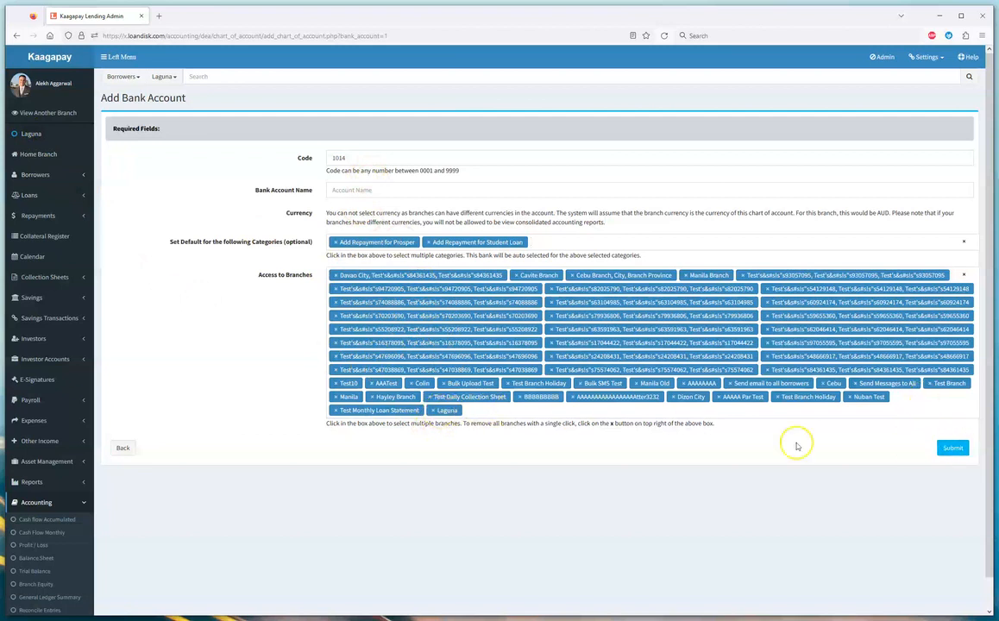
{"action": "left_click", "coordinate": [126, 449]}
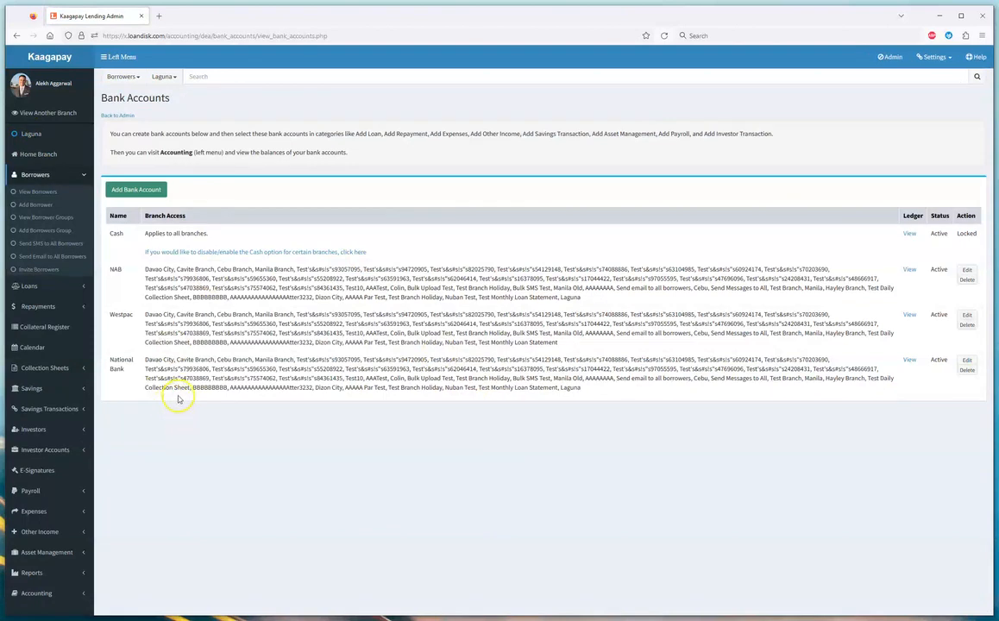
Step: Start a new loan, choose the existing borrower, and select Student Loan as the loan product
{"action": "left_click", "coordinate": [41, 285]}
{"action": "left_click", "coordinate": [41, 228]}
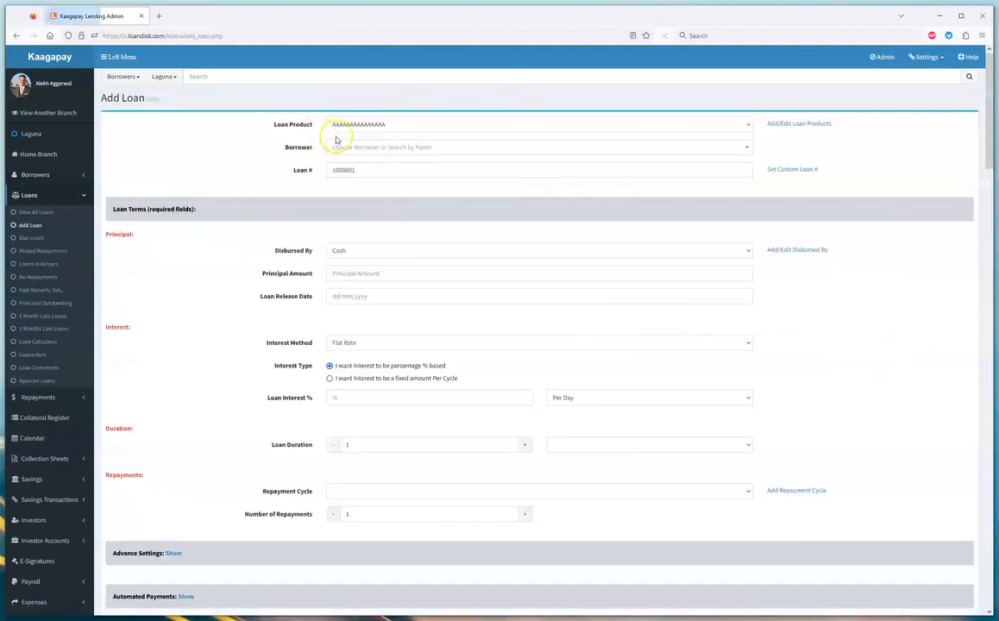
{"action": "left_click", "coordinate": [372, 147]}
{"action": "left_click", "coordinate": [363, 179]}
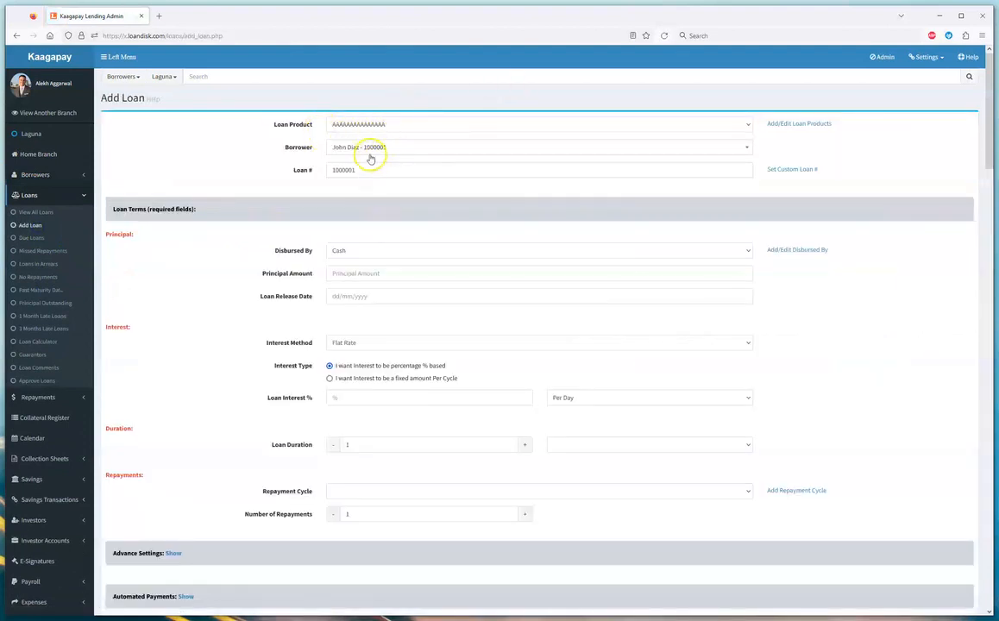
{"action": "left_click", "coordinate": [373, 126]}
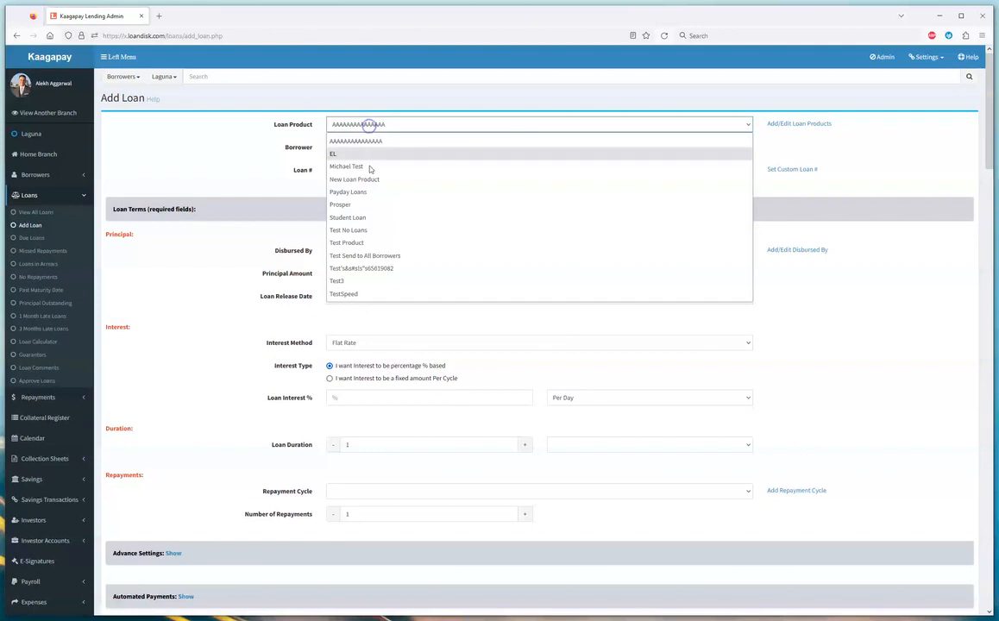
{"action": "left_click", "coordinate": [365, 216]}
Step: Enter a principal amount of 100,000 and set the loan release date to 1 October 2022
{"action": "left_click", "coordinate": [372, 272]}
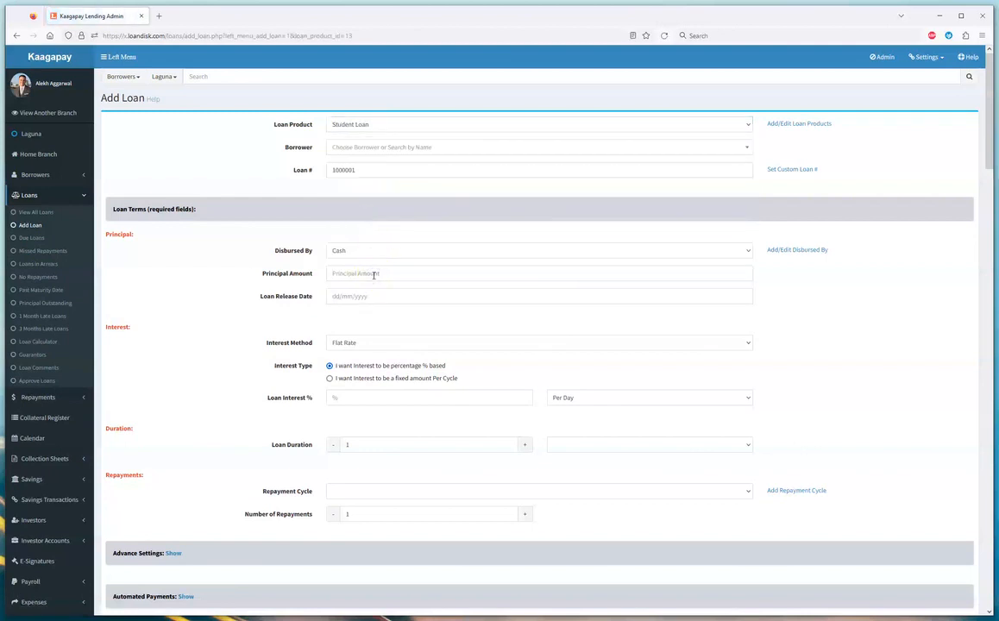
{"action": "left_click", "coordinate": [374, 275]}
{"action": "type", "text": "100,000"}
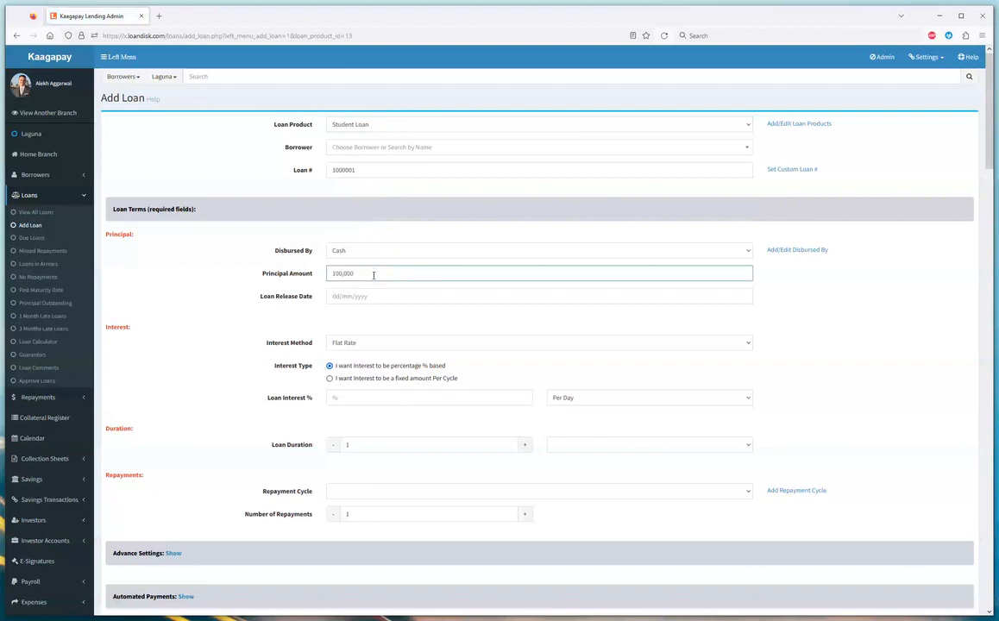
{"action": "left_click", "coordinate": [374, 296]}
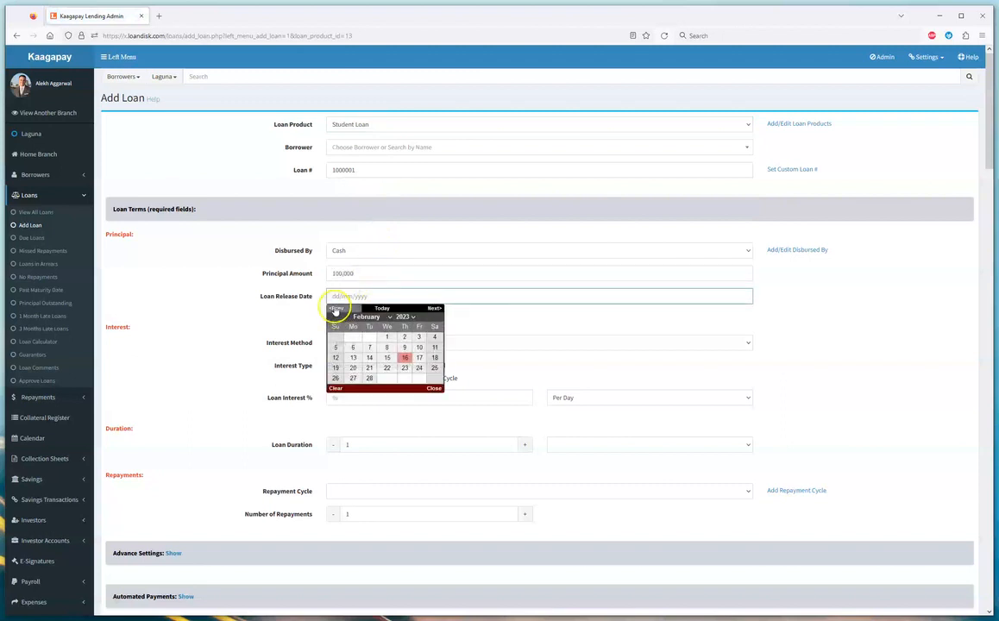
{"action": "left_click", "coordinate": [334, 309]}
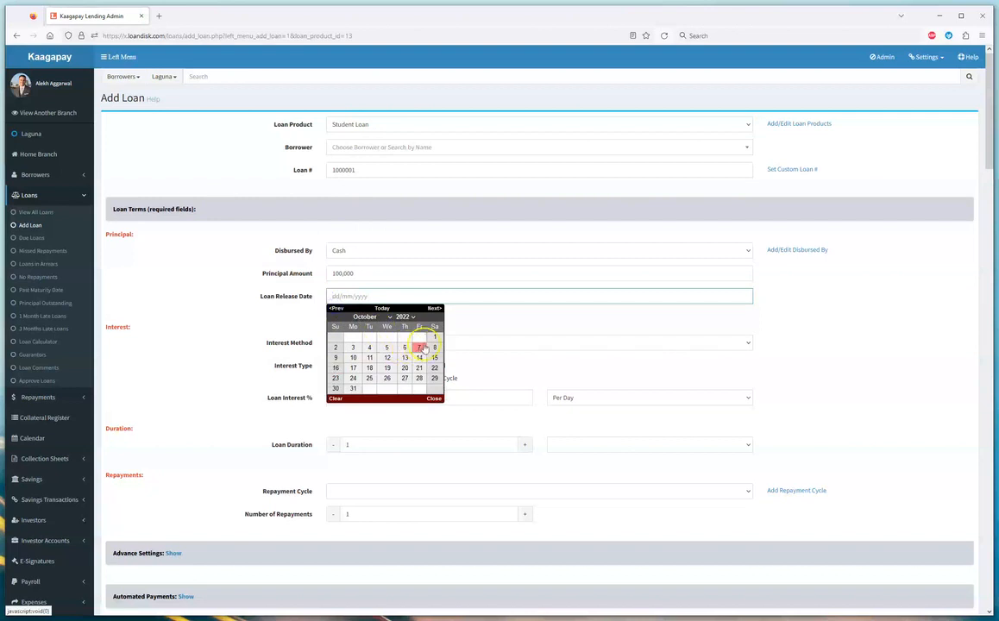
{"action": "left_click", "coordinate": [433, 337]}
Step: Set the loan interest to 10 % and choose the period it is charged for
{"action": "scroll", "coordinate": [444, 361], "scroll_direction": "down", "scroll_amount": 1}
{"action": "scroll", "coordinate": [445, 361], "scroll_direction": "down", "scroll_amount": 1}
{"action": "left_click", "coordinate": [399, 301]}
{"action": "type", "text": "10"}
{"action": "left_click", "coordinate": [575, 303]}
{"action": "left_click", "coordinate": [571, 346]}
Step: Set the loan duration unit to Years and the repayment cycle to Monthly
{"action": "left_click", "coordinate": [567, 356]}
{"action": "left_click", "coordinate": [557, 419]}
{"action": "left_click", "coordinate": [547, 394]}
{"action": "scroll", "coordinate": [455, 338], "scroll_direction": "down", "scroll_amount": 3}
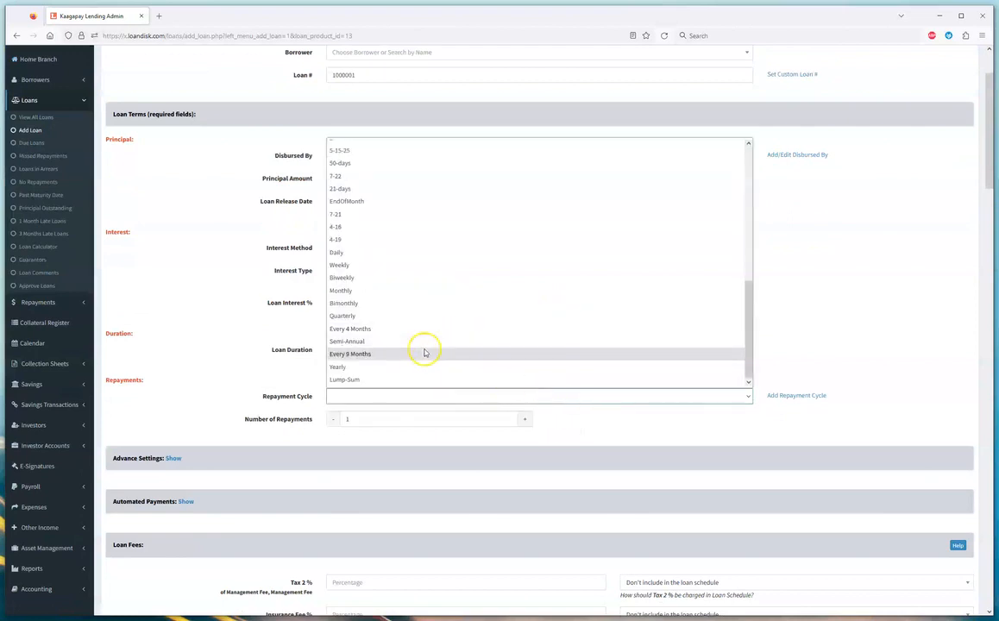
{"action": "left_click", "coordinate": [416, 282]}
Step: View the Cash/Bank accounts available as the principal's source in the loan form's accounting section
{"action": "scroll", "coordinate": [839, 463], "scroll_direction": "down", "scroll_amount": 5}
{"action": "scroll", "coordinate": [838, 463], "scroll_direction": "down", "scroll_amount": 15}
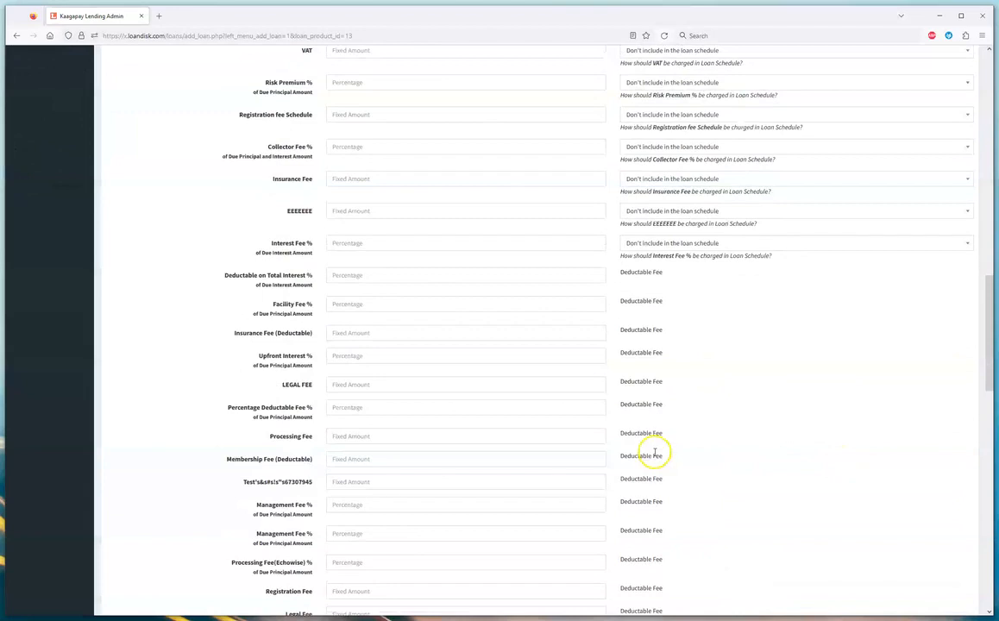
{"action": "scroll", "coordinate": [431, 352], "scroll_direction": "down", "scroll_amount": 3}
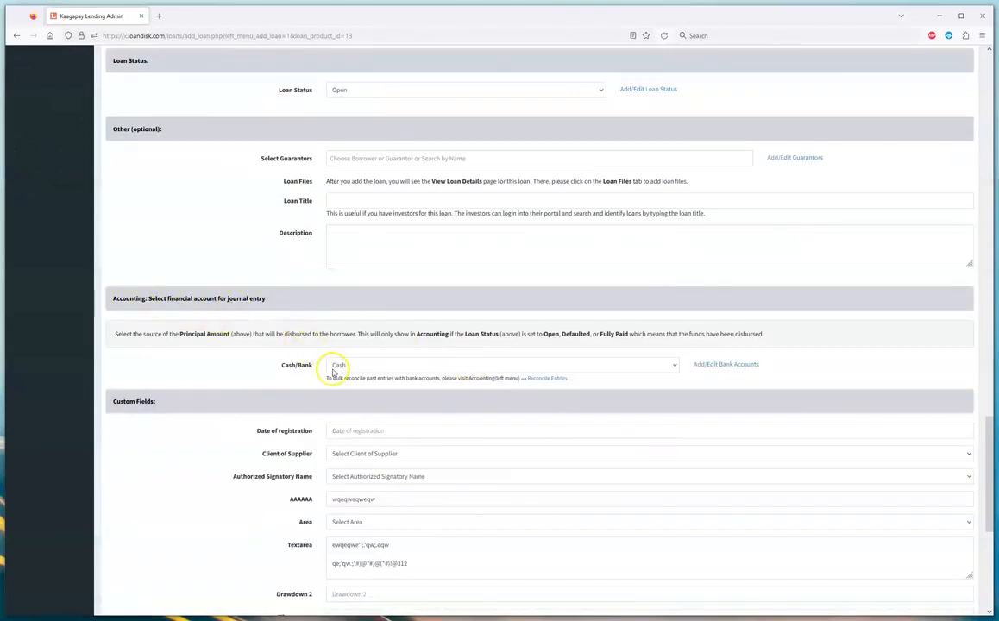
{"action": "left_click", "coordinate": [346, 365]}
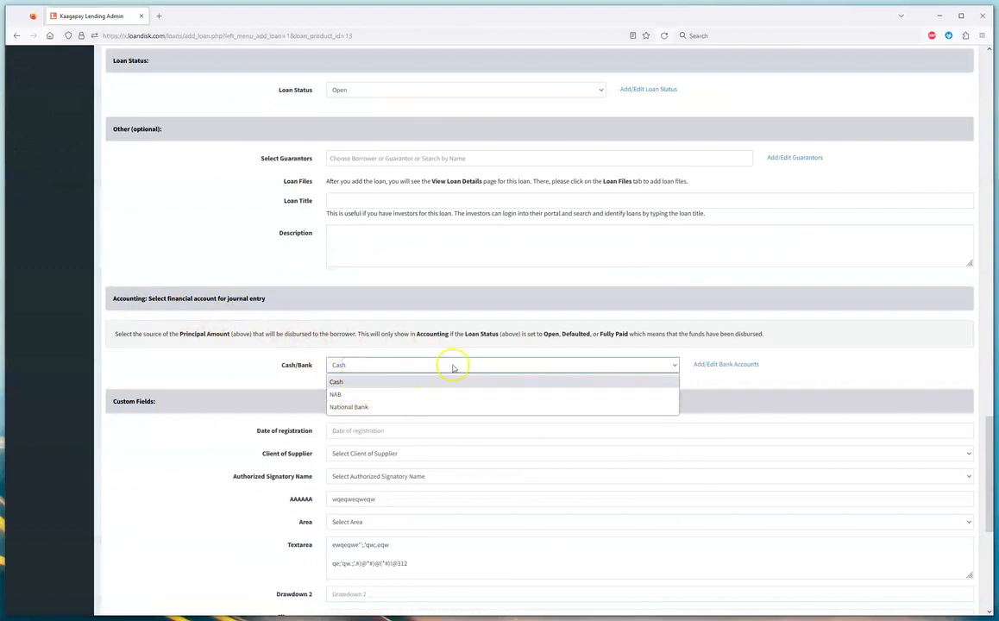
{"action": "scroll", "coordinate": [439, 345], "scroll_direction": "up", "scroll_amount": 20}
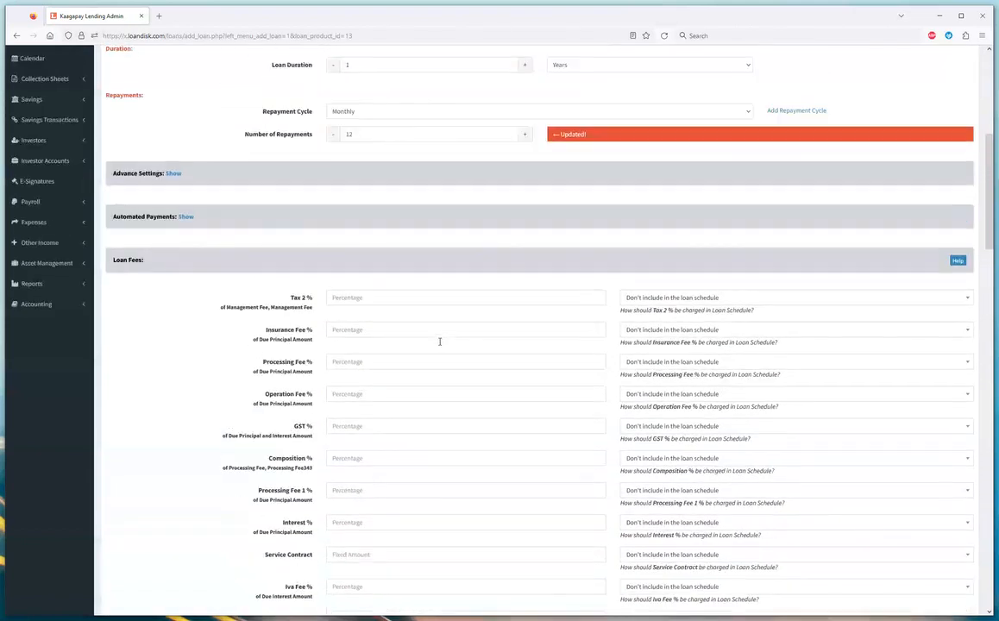
Step: Review the principal amount and the Cash/Bank choices for its source in the loan form
{"action": "scroll", "coordinate": [439, 345], "scroll_direction": "up", "scroll_amount": 1}
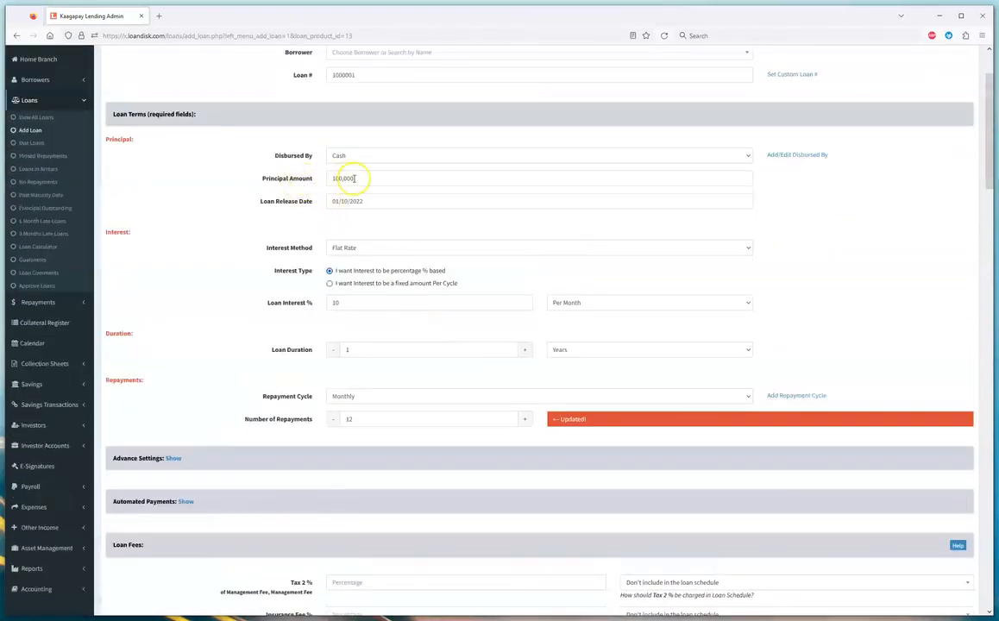
{"action": "scroll", "coordinate": [438, 335], "scroll_direction": "down", "scroll_amount": 20}
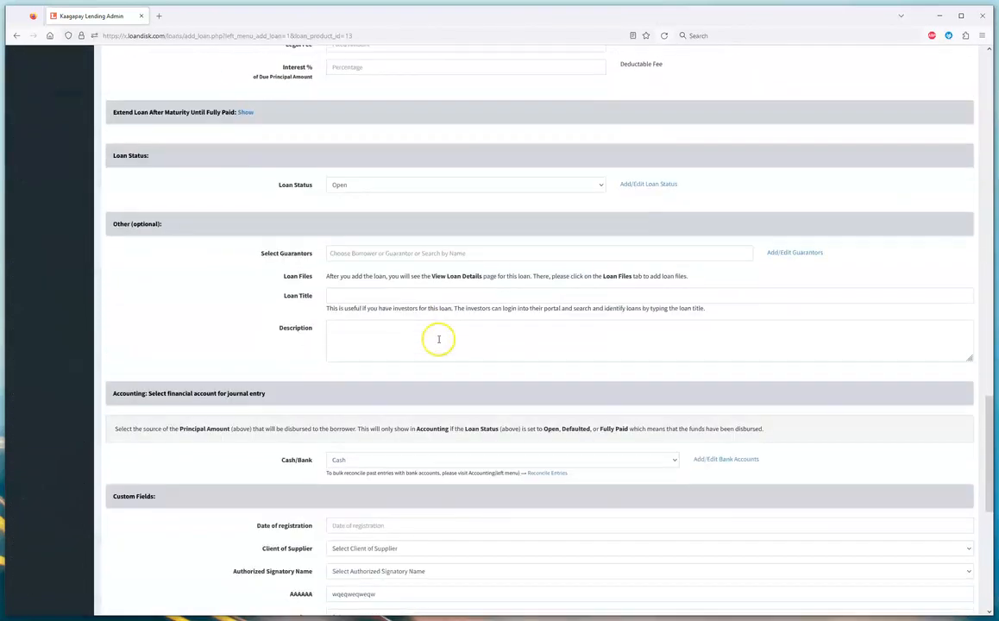
{"action": "left_click", "coordinate": [350, 463]}
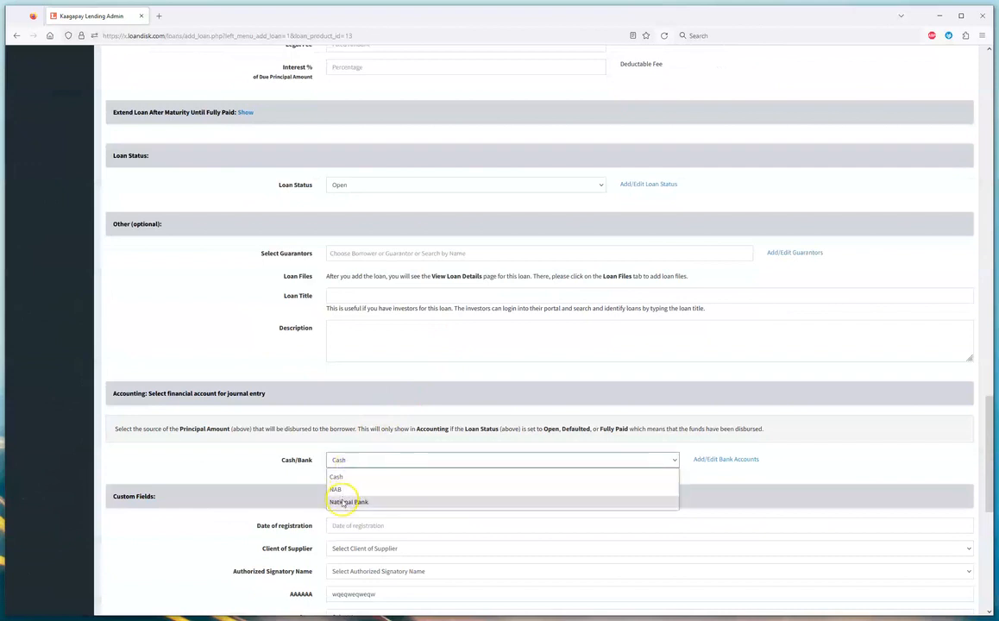
{"action": "left_click", "coordinate": [370, 440]}
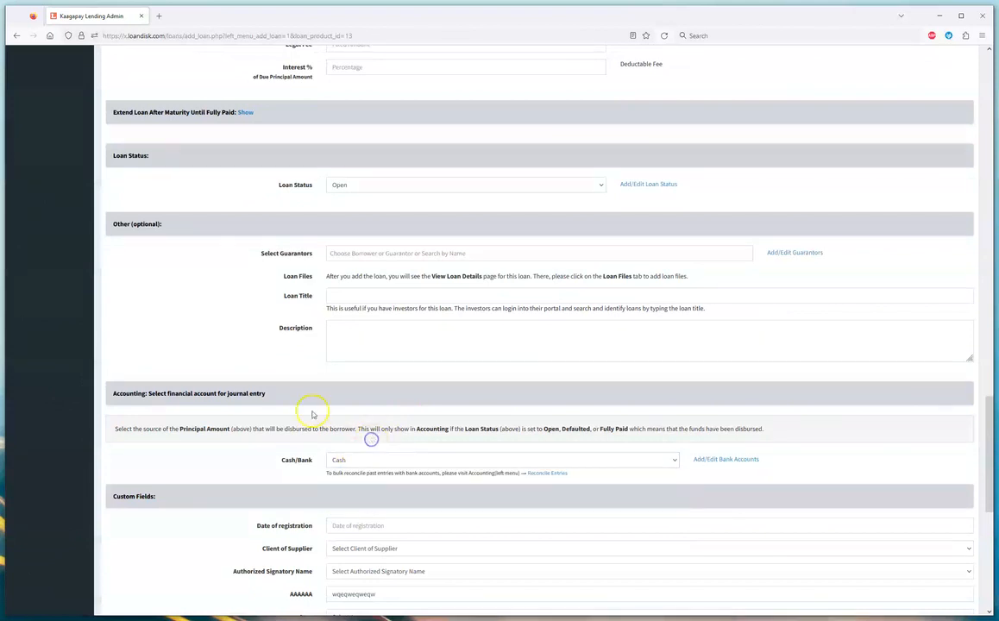
Step: Examine the loan statuses available for the new loan, from Processing through to Not Taken Up
{"action": "left_click", "coordinate": [352, 187]}
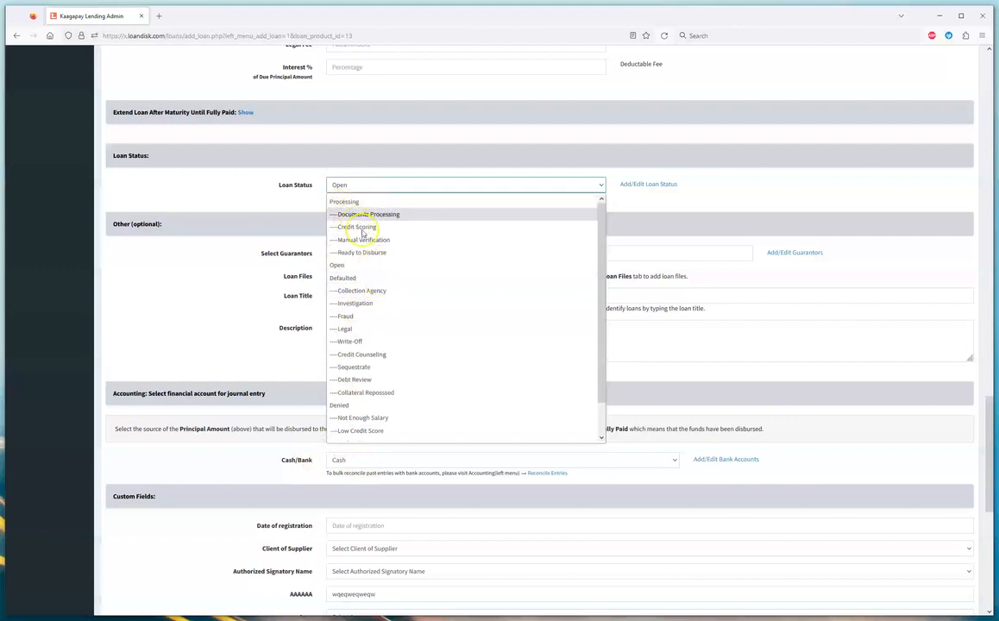
{"action": "scroll", "coordinate": [366, 232], "scroll_direction": "down", "scroll_amount": 1}
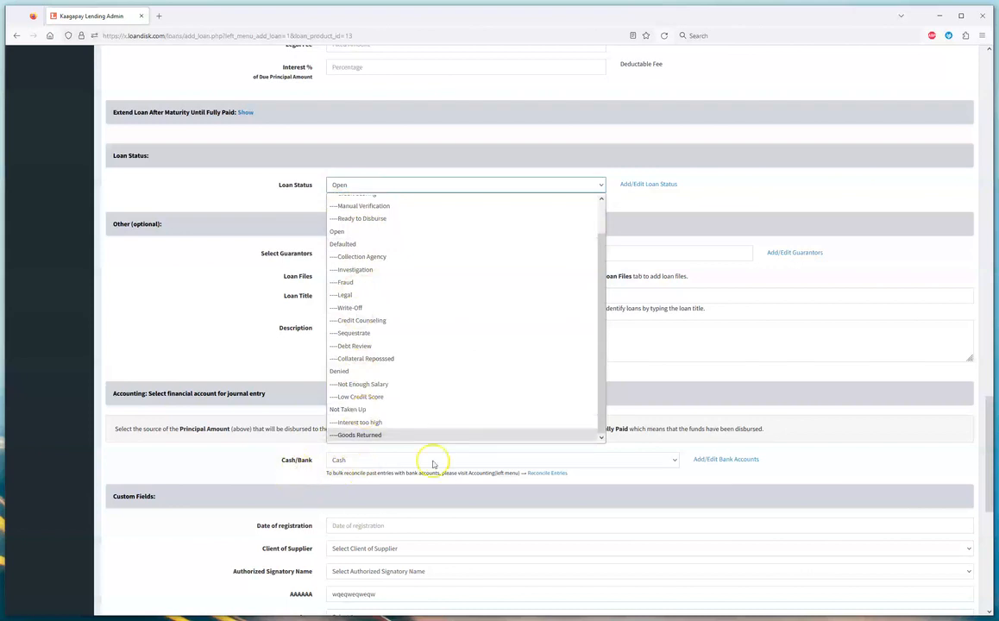
{"action": "left_click", "coordinate": [333, 475]}
Step: Choose National Bank as the Cash/Bank source of the principal and try to submit the loan
{"action": "left_click", "coordinate": [341, 463]}
{"action": "left_click", "coordinate": [357, 501]}
{"action": "scroll", "coordinate": [907, 509], "scroll_direction": "down", "scroll_amount": 10}
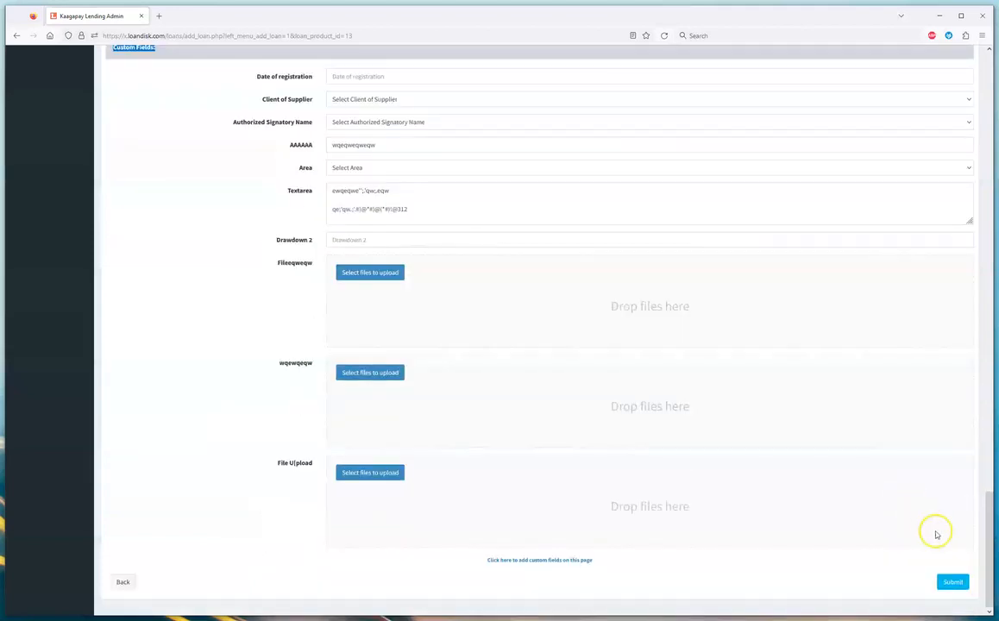
{"action": "left_click", "coordinate": [949, 580]}
Step: Select the branch's borrower for the student loan and submit the completed loan form
{"action": "scroll", "coordinate": [566, 446], "scroll_direction": "up", "scroll_amount": 2}
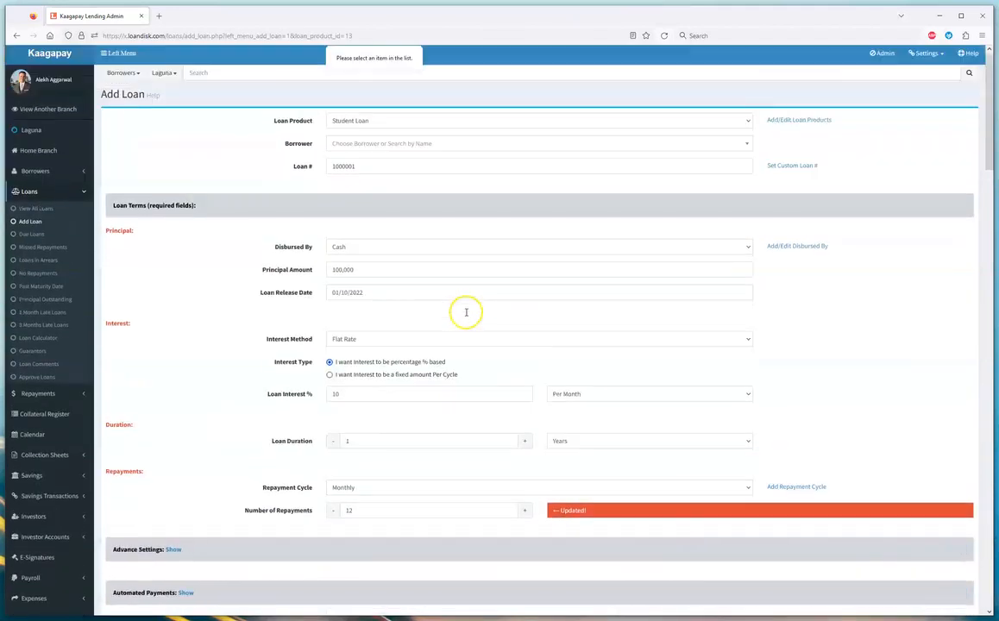
{"action": "left_click", "coordinate": [348, 148]}
{"action": "left_click", "coordinate": [354, 180]}
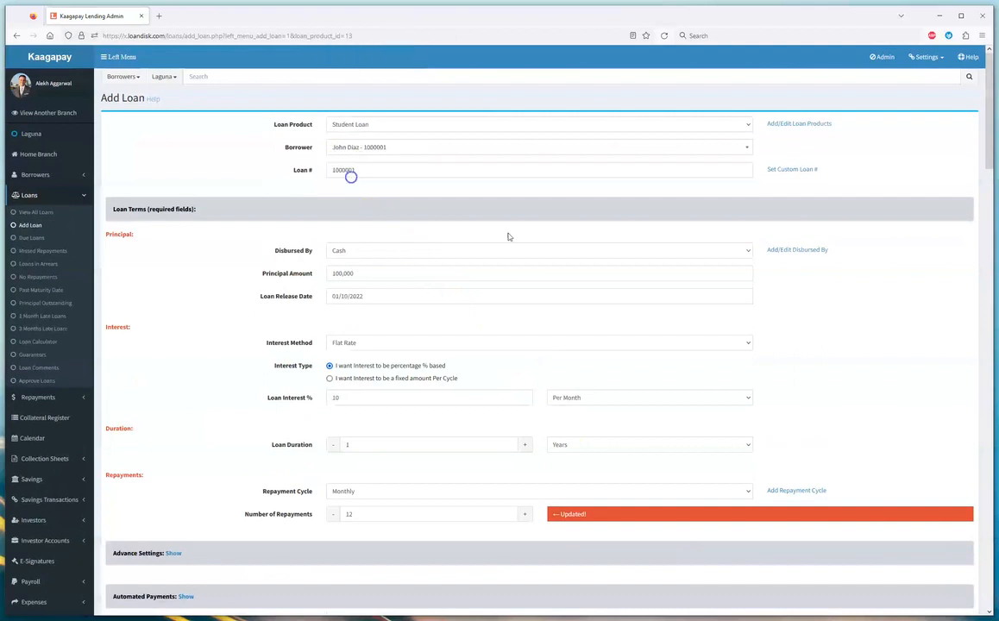
{"action": "scroll", "coordinate": [894, 529], "scroll_direction": "down", "scroll_amount": 10}
{"action": "scroll", "coordinate": [958, 588], "scroll_direction": "down", "scroll_amount": 5}
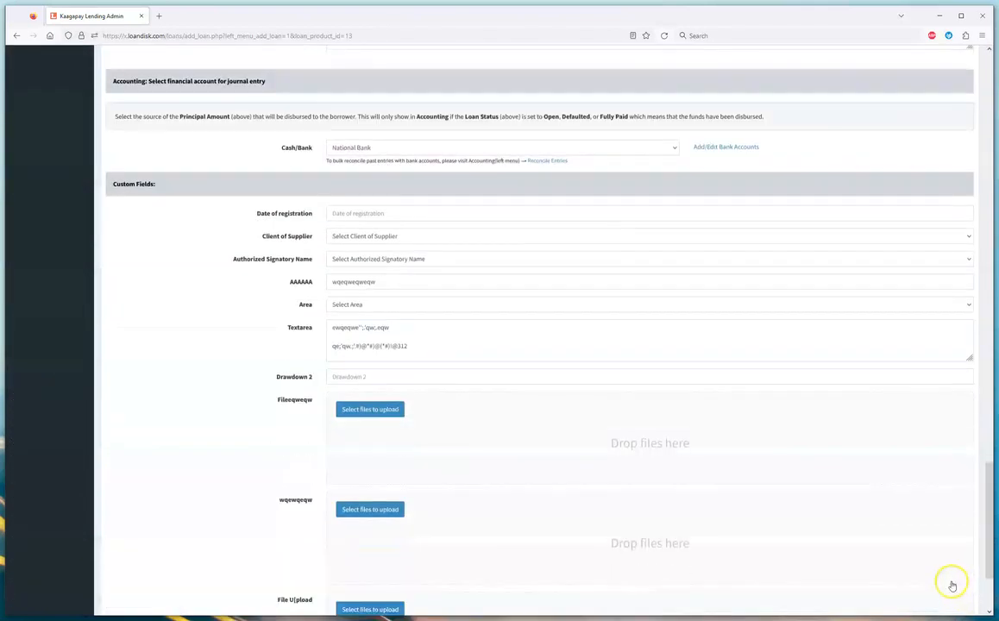
{"action": "left_click", "coordinate": [947, 580]}
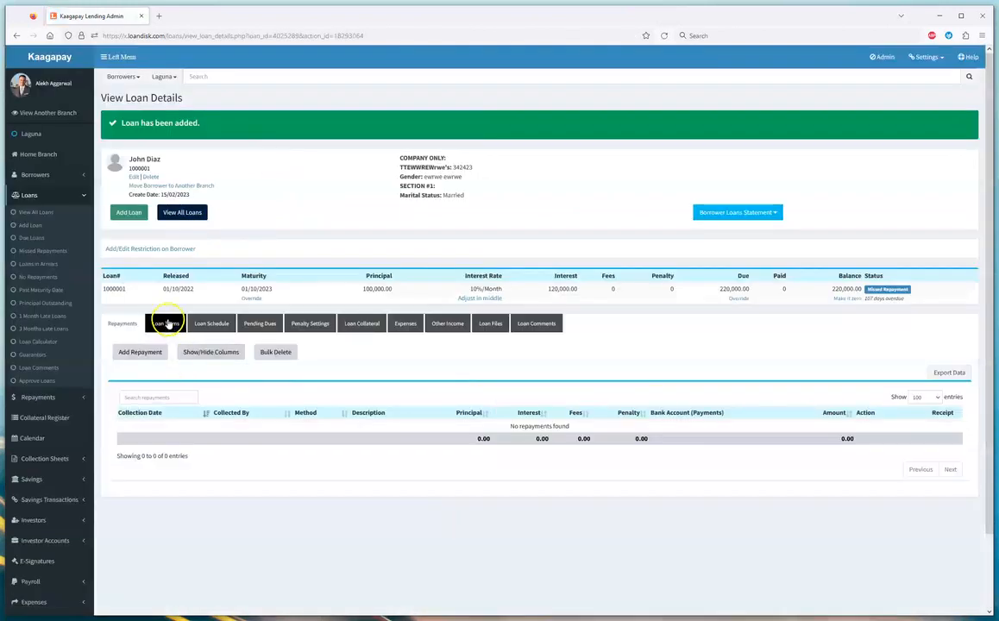
Step: Open the new loan's schedule and arrange its browser window side by side with the window listing the borrowers
{"action": "left_click", "coordinate": [211, 324]}
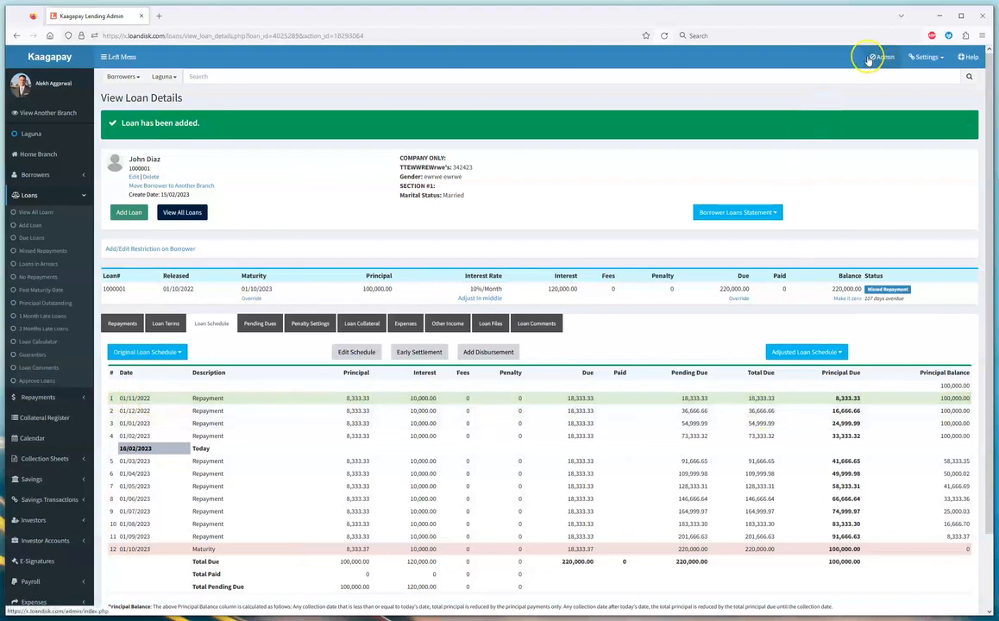
{"action": "scroll", "coordinate": [85, 590], "scroll_direction": "down", "scroll_amount": 2}
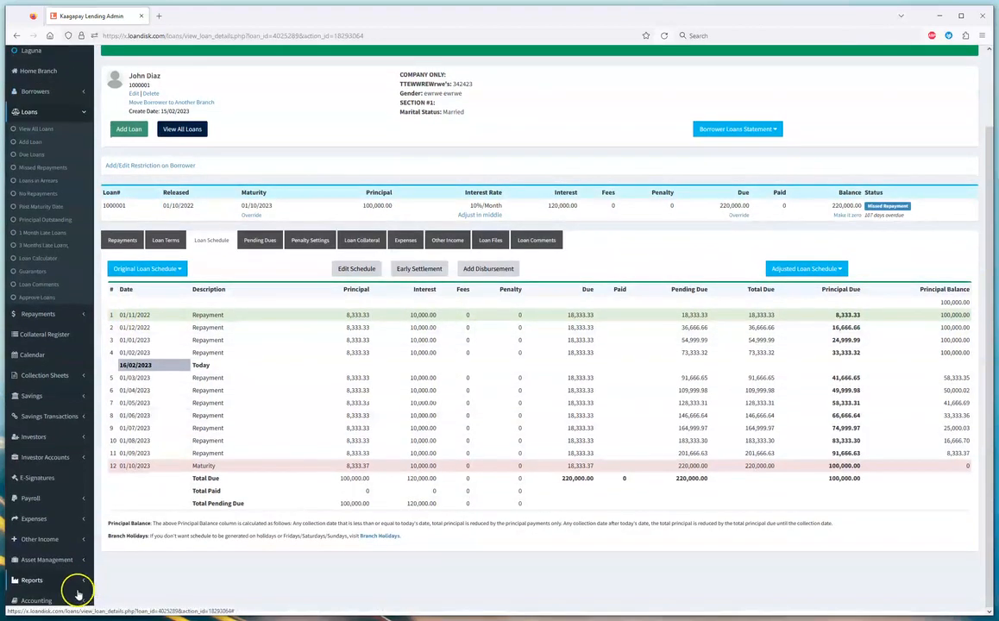
{"action": "left_click_drag", "start_coordinate": [4, 466], "coordinate": [415, 442]}
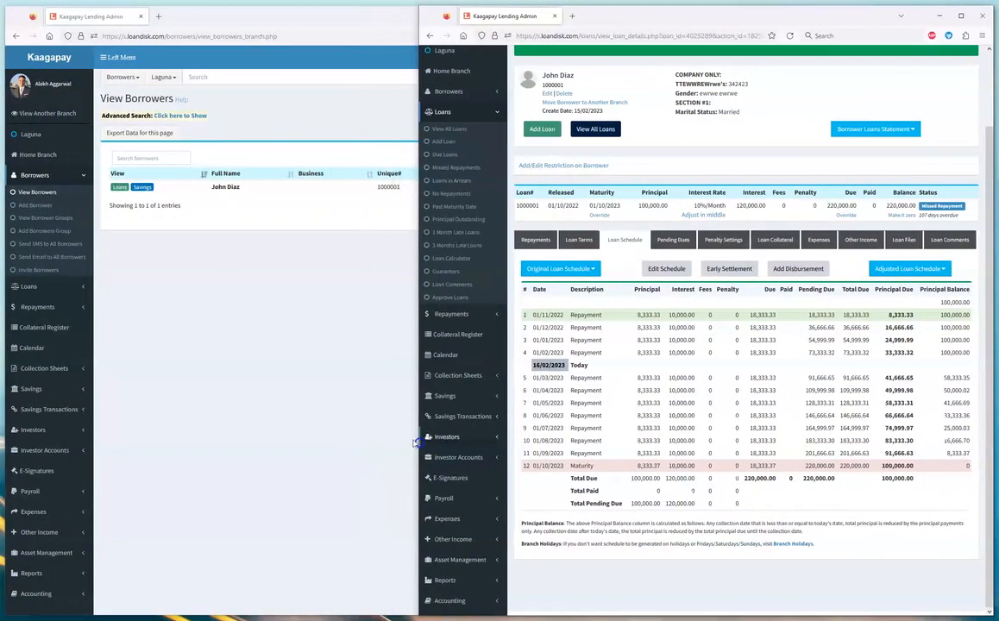
{"action": "left_click", "coordinate": [266, 363]}
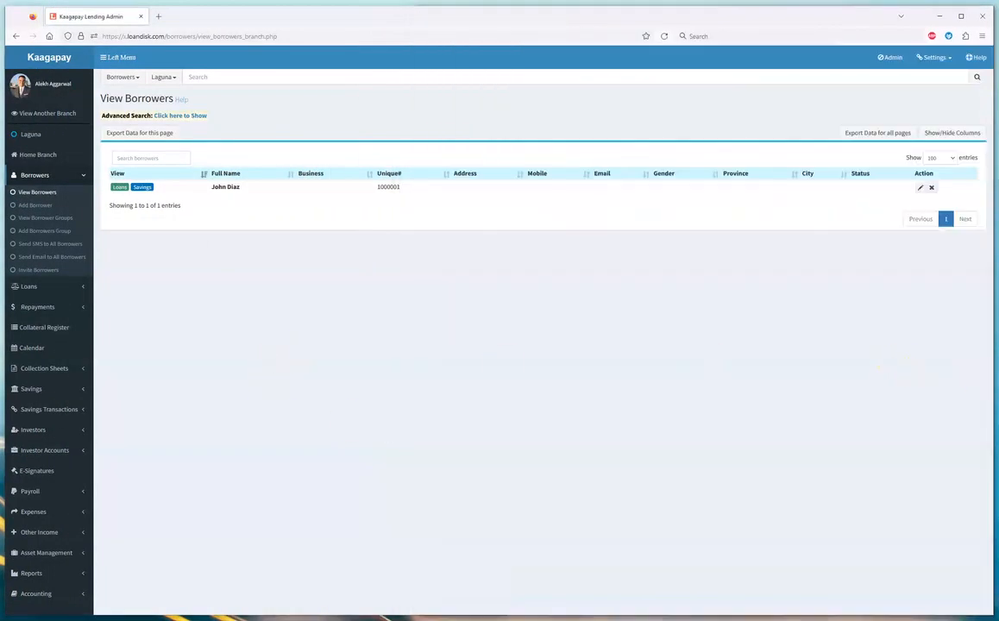
{"action": "left_click_drag", "start_coordinate": [993, 377], "coordinate": [577, 343]}
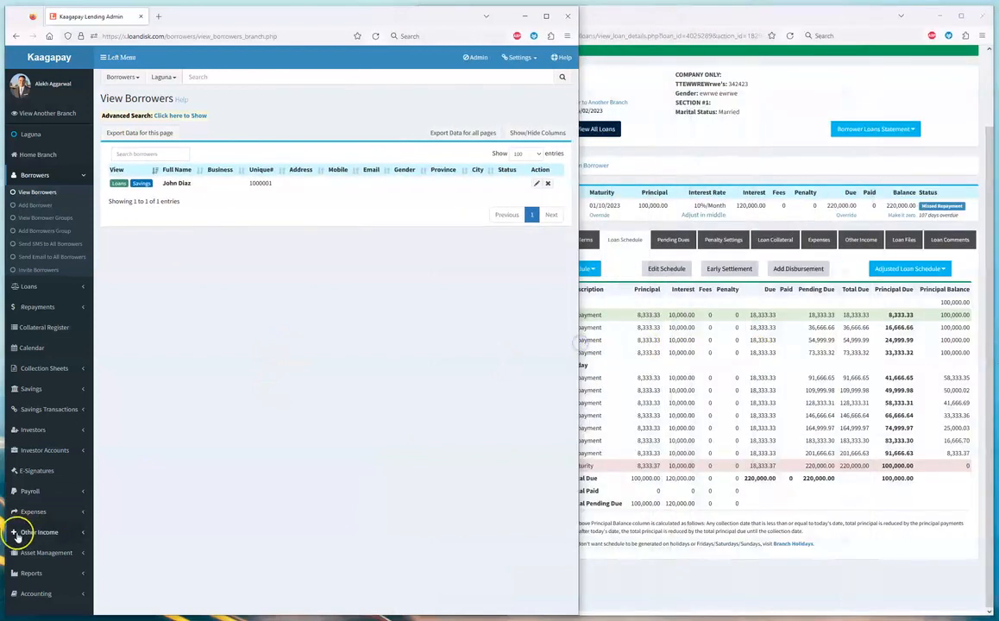
Step: Open the Profit / Loss report and compare its accrual-basis interest on loans with the interest in the loan schedule
{"action": "left_click", "coordinate": [36, 593]}
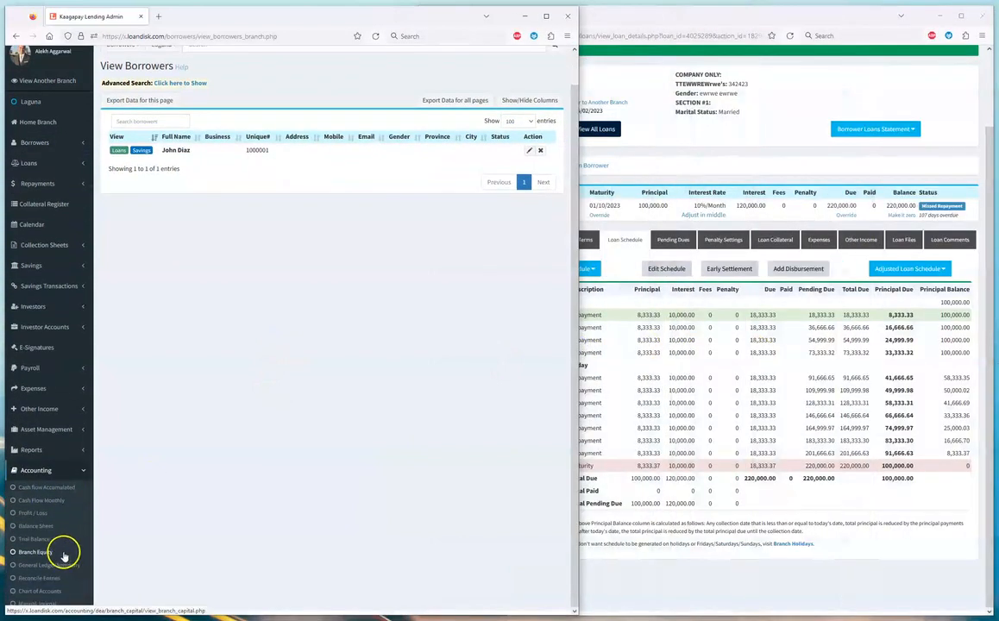
{"action": "left_click", "coordinate": [39, 514]}
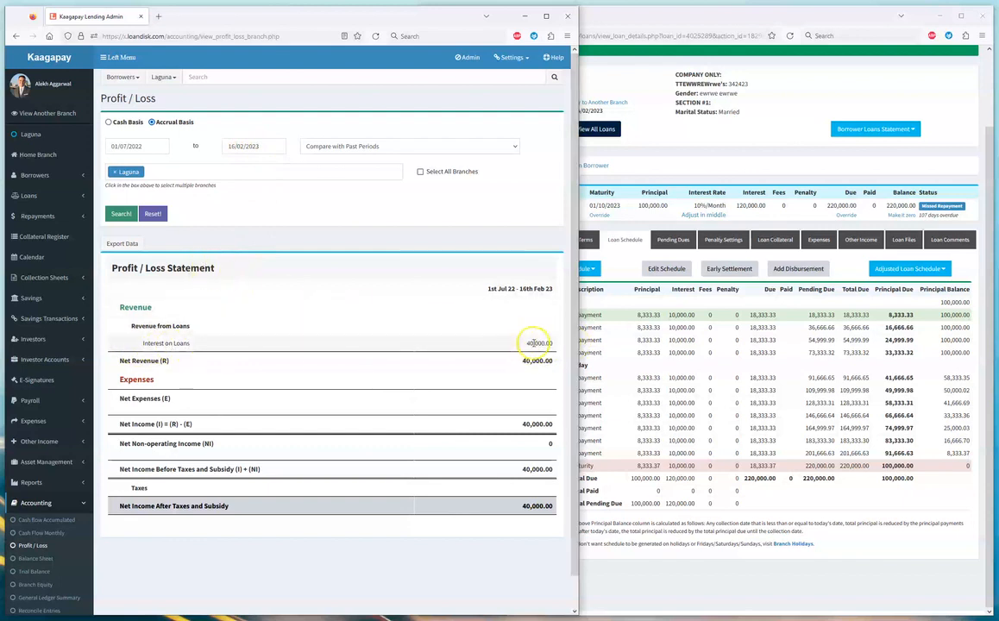
{"action": "left_click", "coordinate": [682, 318]}
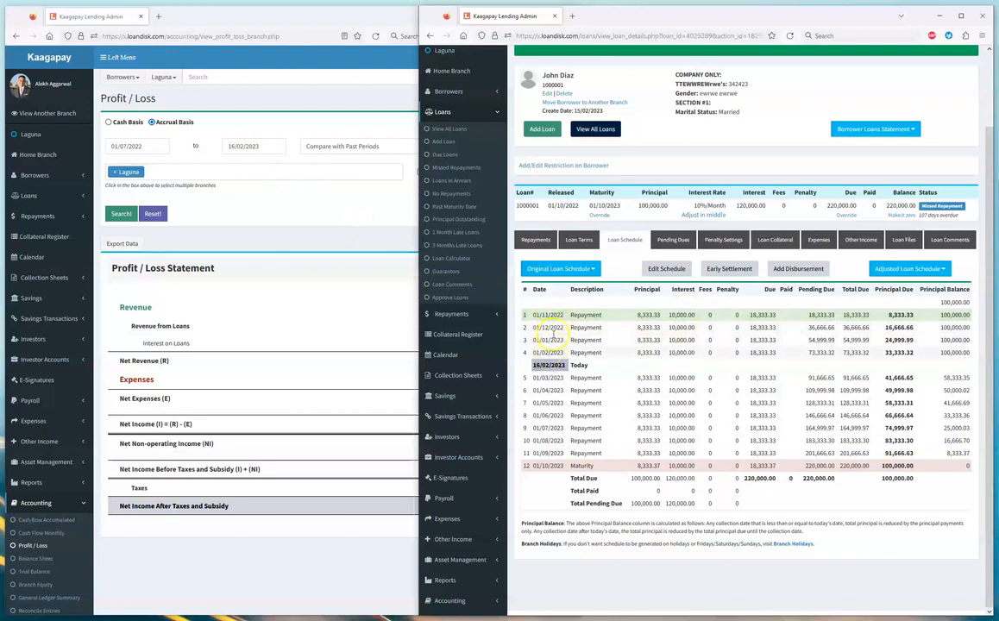
{"action": "left_click", "coordinate": [291, 339]}
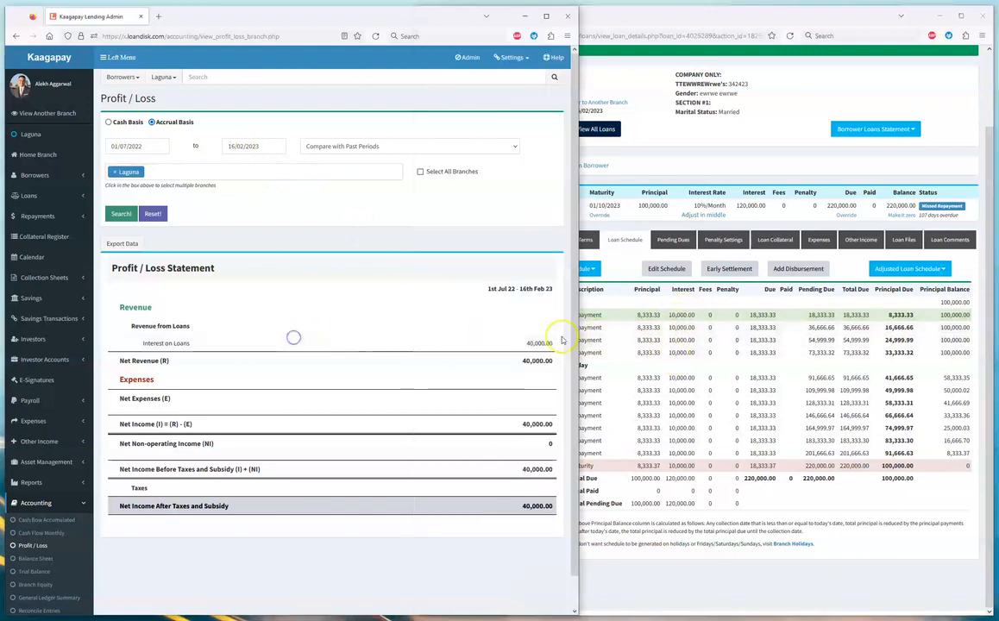
{"action": "left_click", "coordinate": [720, 364]}
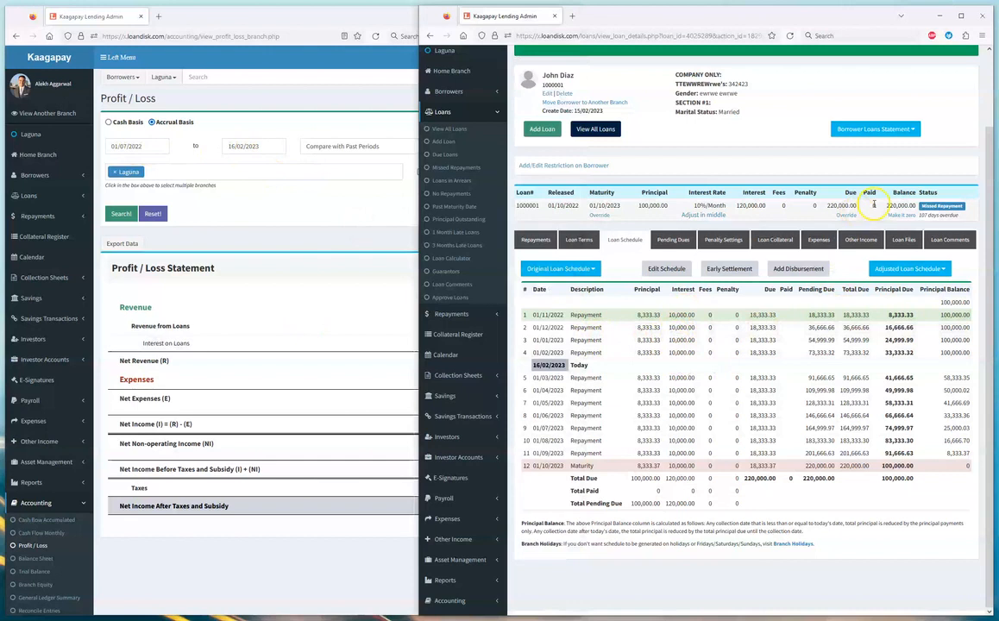
Step: Switch the Profit / Loss statement to Cash Basis and run the report again
{"action": "left_click", "coordinate": [255, 224]}
{"action": "left_click", "coordinate": [128, 121]}
{"action": "left_click", "coordinate": [121, 214]}
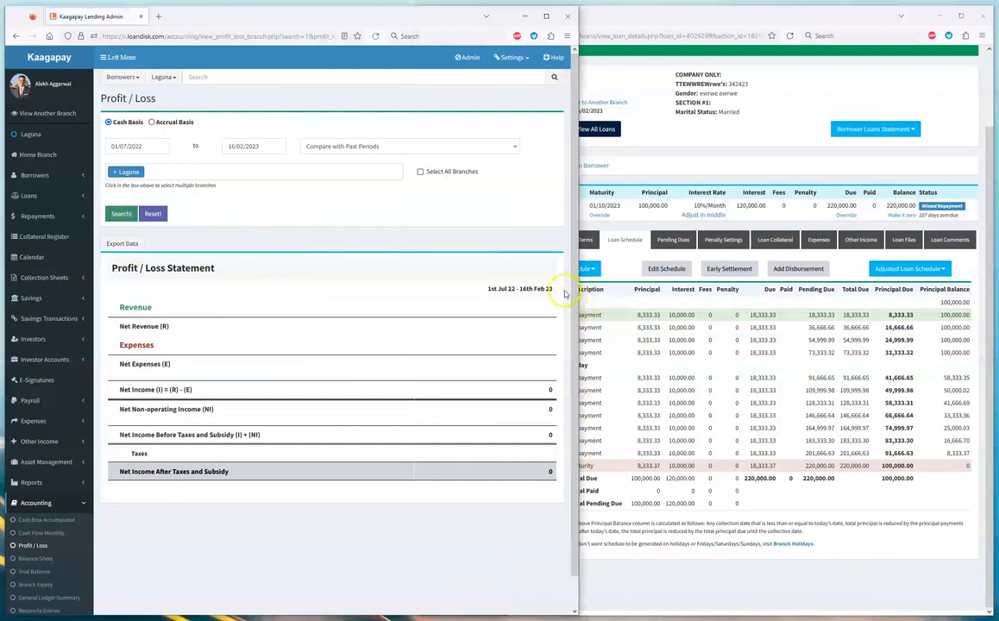
Step: Start a repayment on the student loan with an amount of 50,000 and a collection date of 16/02/2023
{"action": "left_click", "coordinate": [713, 433]}
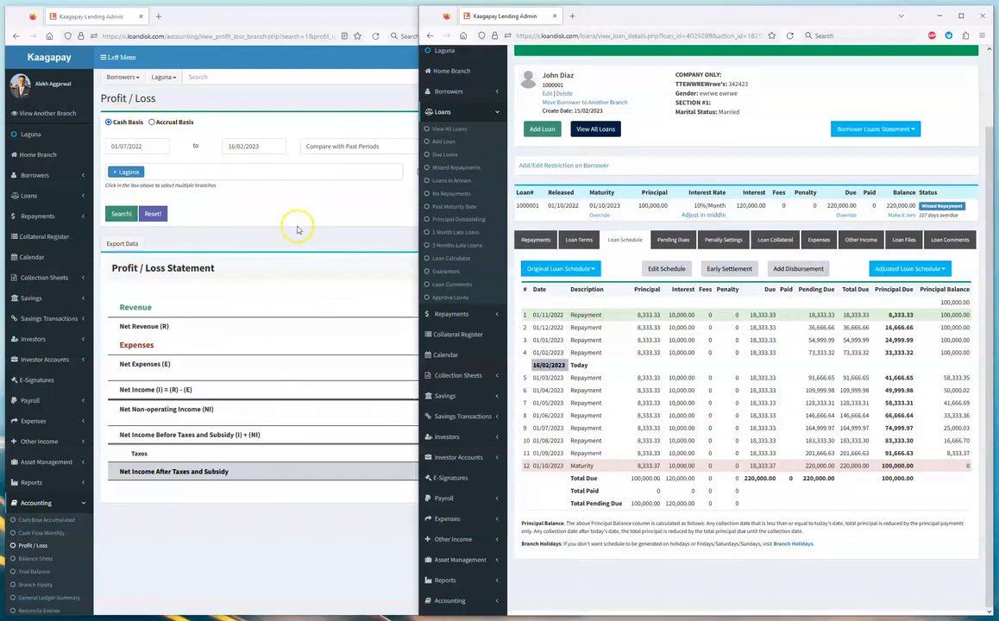
{"action": "left_click", "coordinate": [540, 242]}
{"action": "left_click", "coordinate": [549, 269]}
{"action": "left_click", "coordinate": [688, 231]}
{"action": "type", "text": "50,000"}
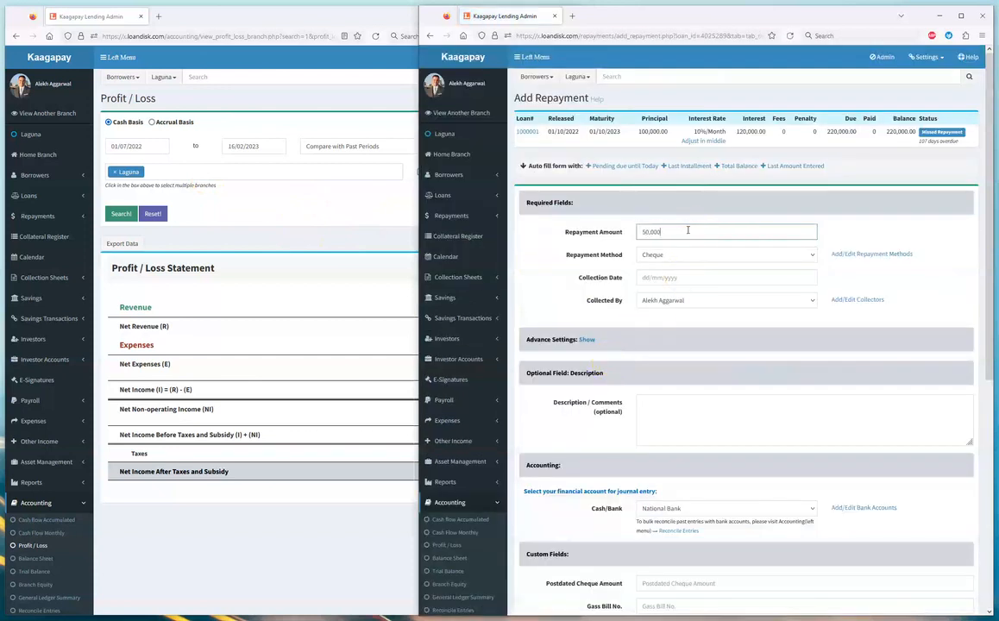
{"action": "left_click", "coordinate": [677, 281]}
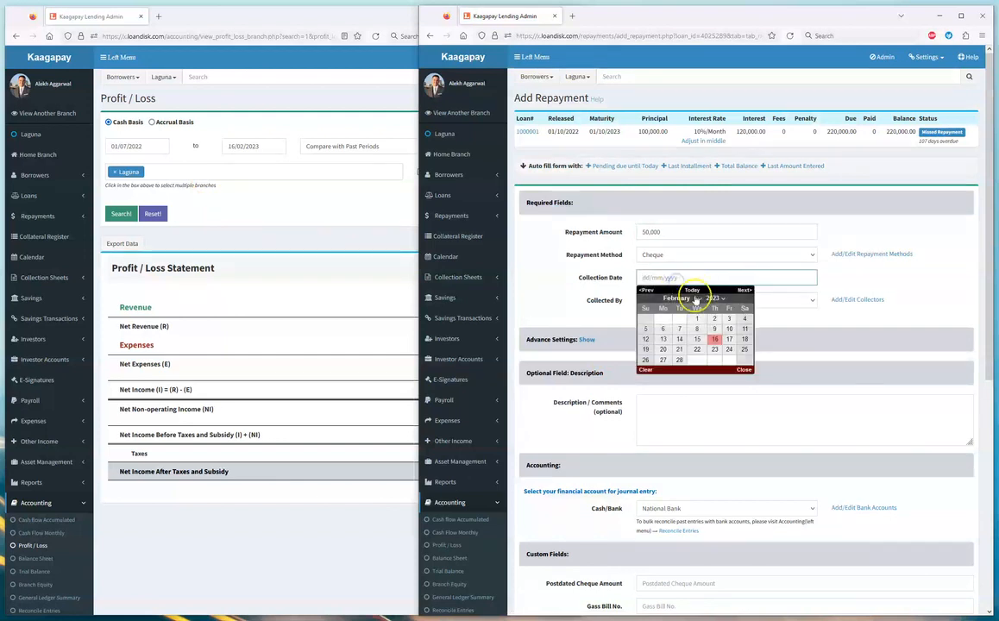
{"action": "left_click", "coordinate": [714, 340]}
Step: Select National Bank as the Cash/Bank account for the repayment's journal entry
{"action": "scroll", "coordinate": [676, 414], "scroll_direction": "down", "scroll_amount": 2}
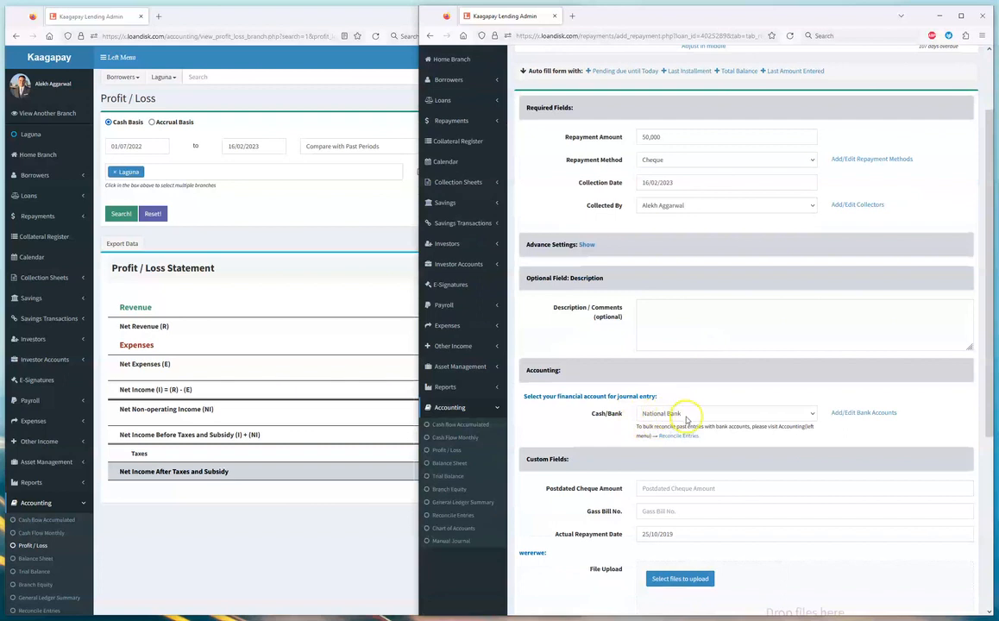
{"action": "left_click", "coordinate": [665, 416]}
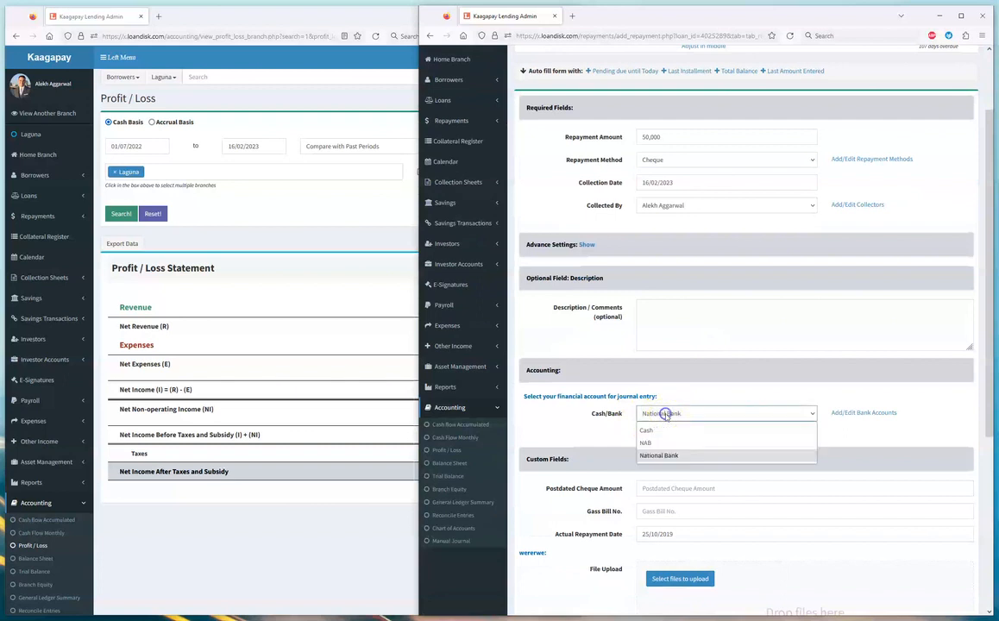
{"action": "left_click", "coordinate": [667, 455]}
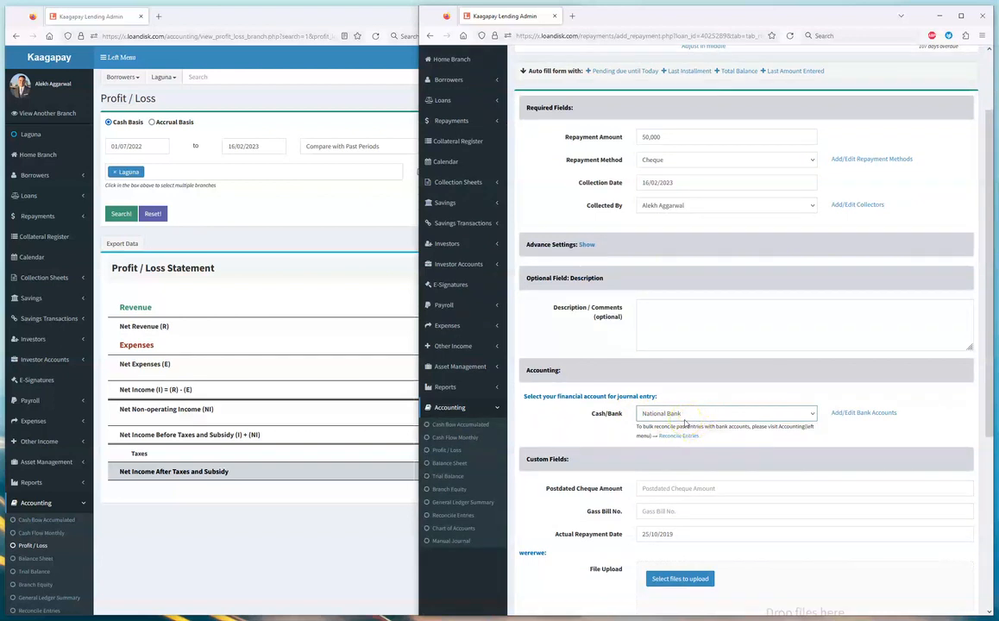
Step: Check the default categories in the National Bank account's settings and return to the repayment form
{"action": "scroll", "coordinate": [678, 415], "scroll_direction": "up", "scroll_amount": 2}
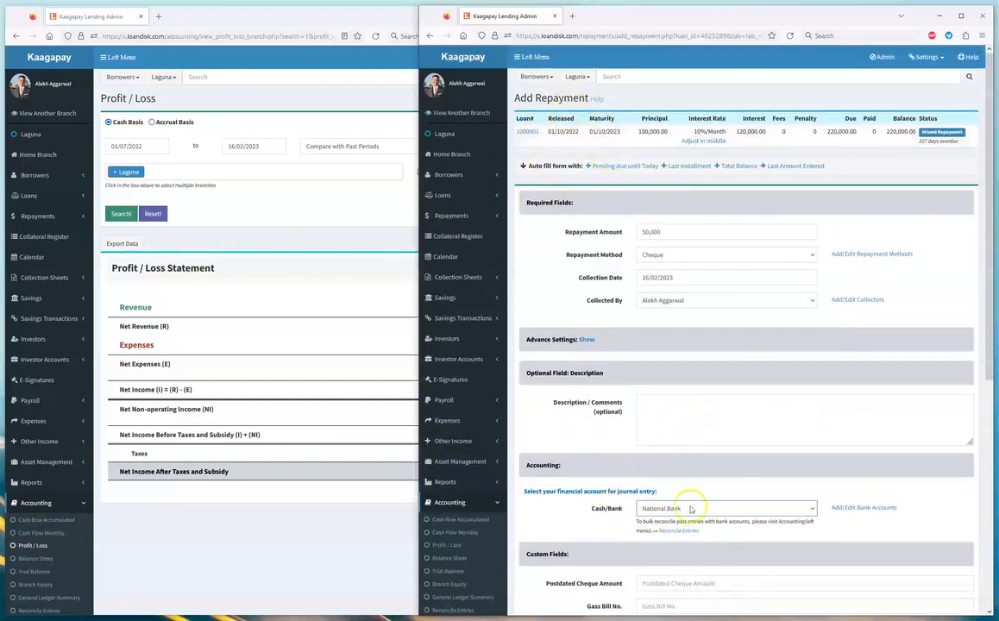
{"action": "scroll", "coordinate": [690, 505], "scroll_direction": "down", "scroll_amount": 2}
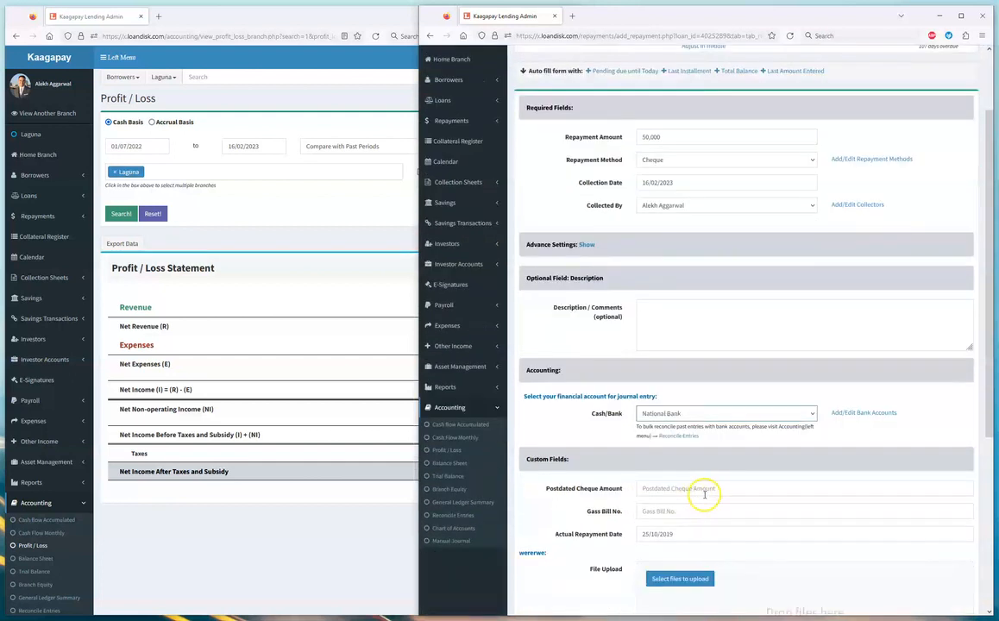
{"action": "scroll", "coordinate": [763, 466], "scroll_direction": "down", "scroll_amount": 1}
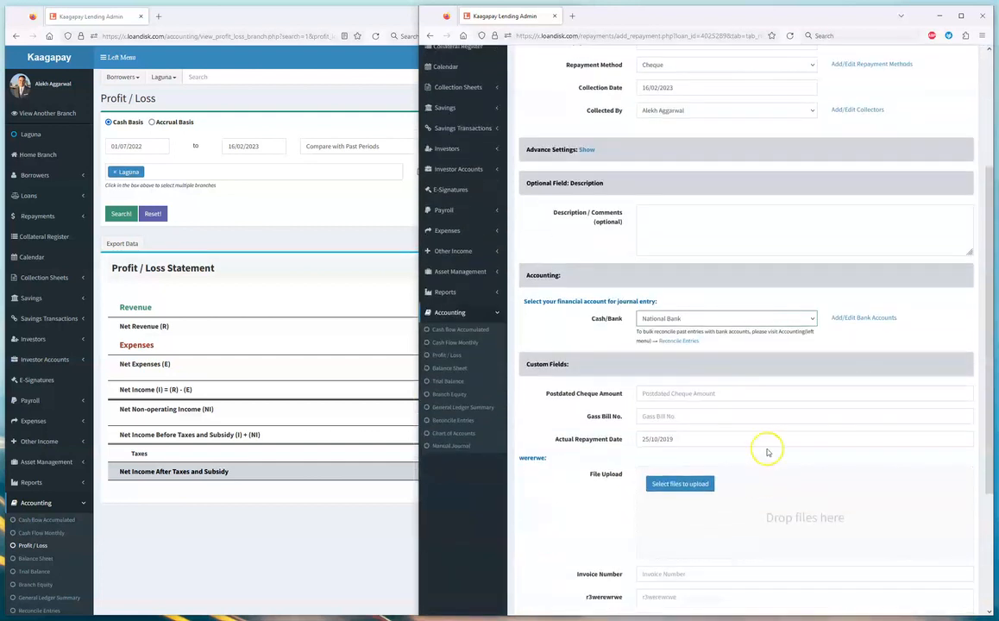
{"action": "left_click", "coordinate": [885, 318]}
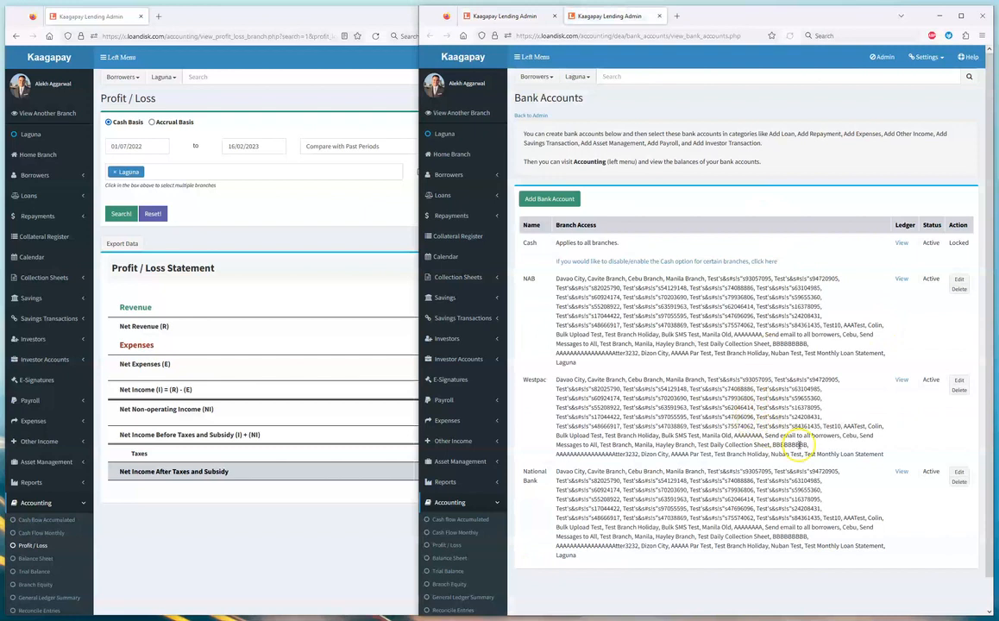
{"action": "left_click", "coordinate": [955, 473]}
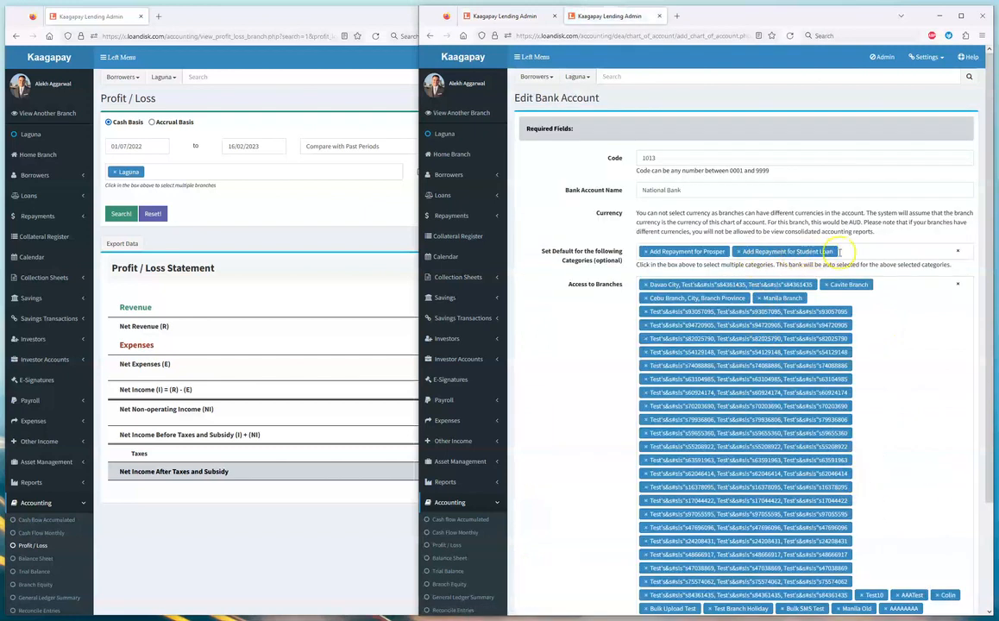
{"action": "left_click", "coordinate": [504, 15]}
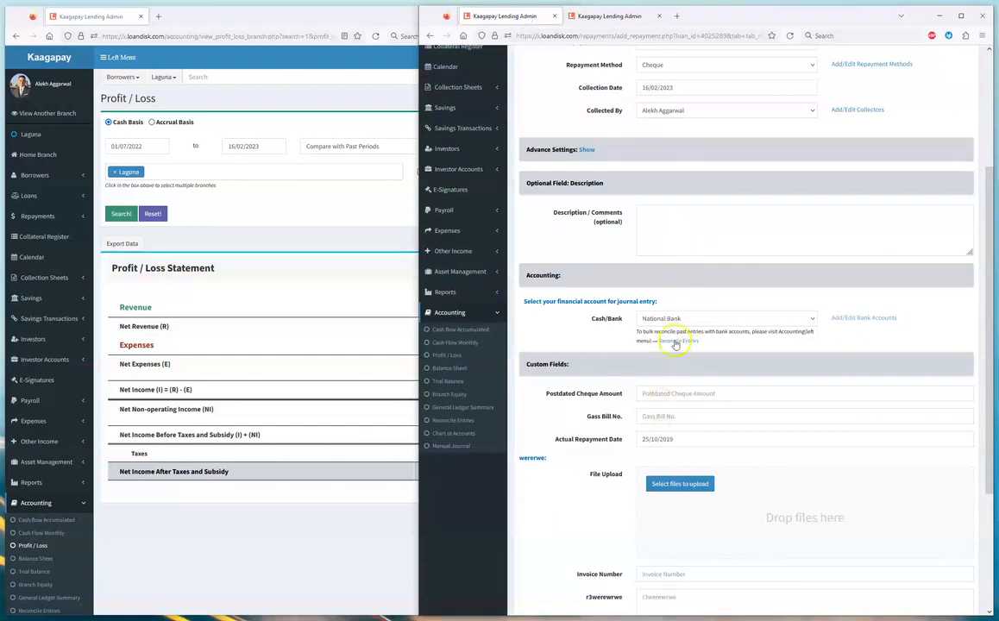
Step: Submit the loan repayment and run the cash-basis Profit / Loss statement again
{"action": "scroll", "coordinate": [875, 479], "scroll_direction": "down", "scroll_amount": 3}
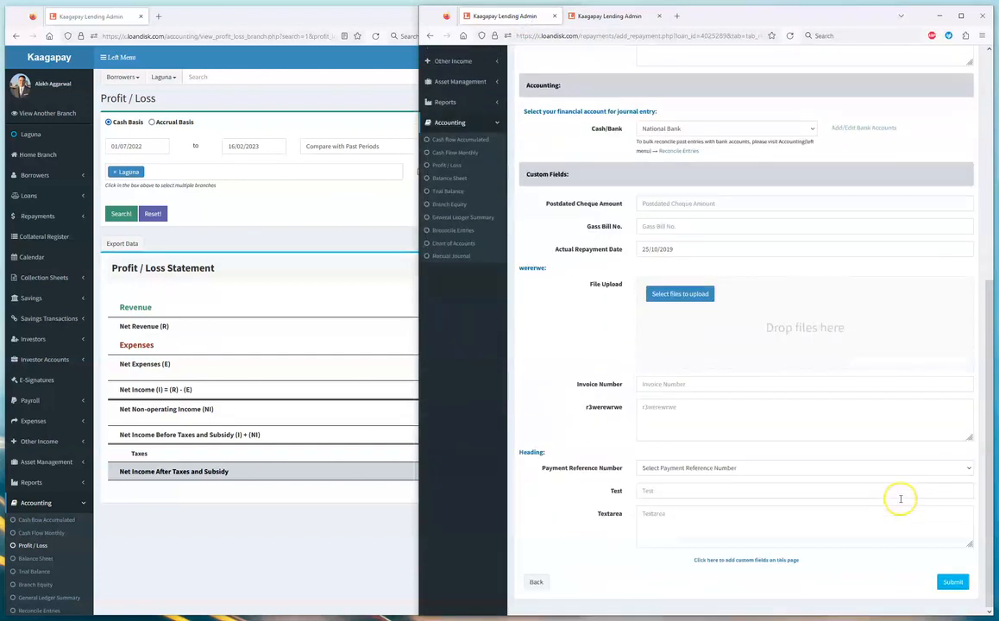
{"action": "left_click", "coordinate": [951, 583]}
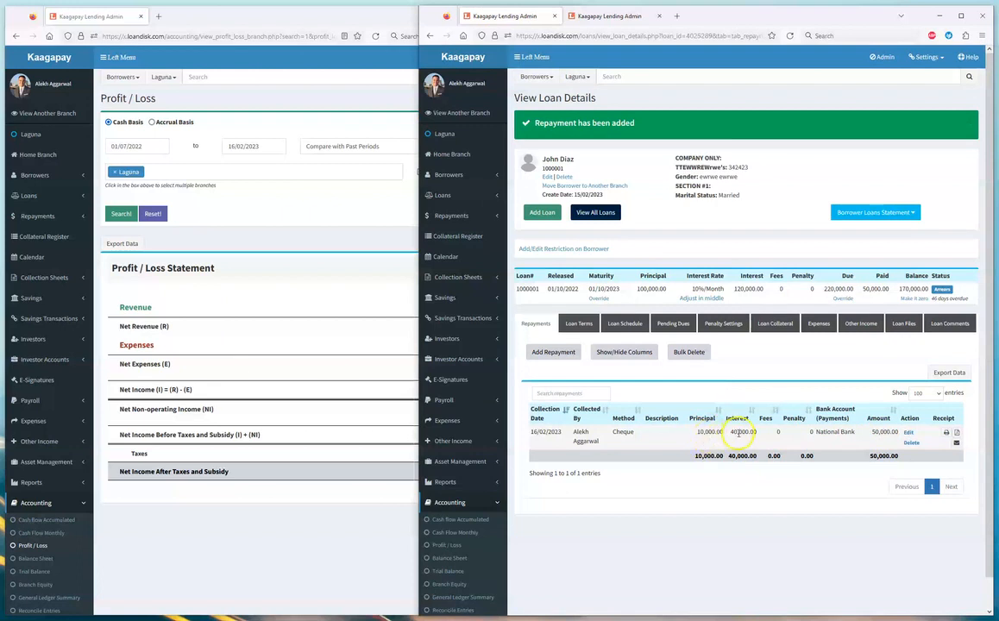
{"action": "left_click", "coordinate": [328, 235]}
{"action": "left_click", "coordinate": [126, 216]}
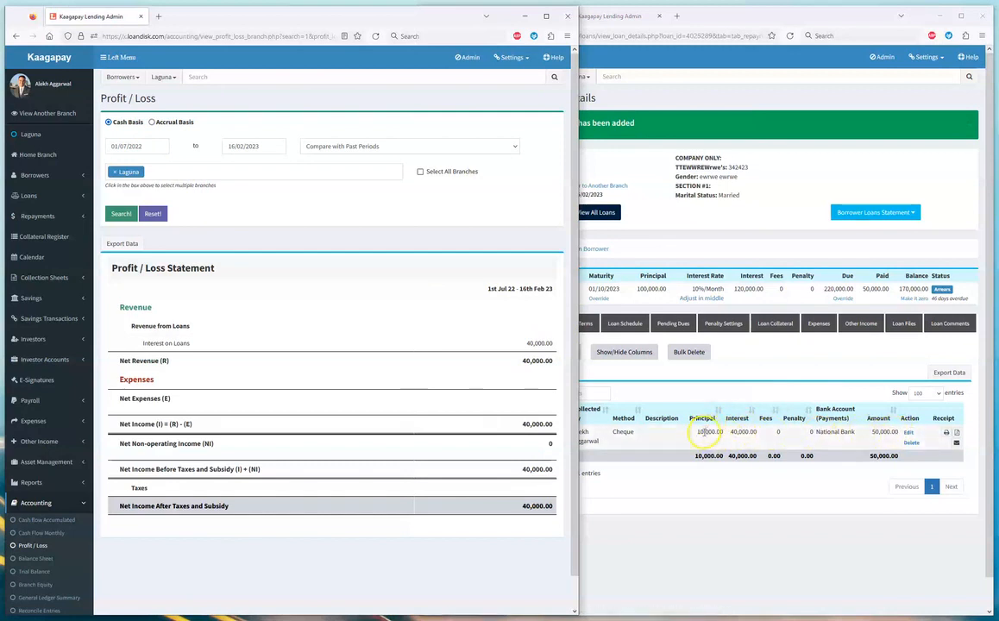
Step: Run the Balance Sheet on Cash Basis and compare it with the loan's principal and repayment figures
{"action": "left_click", "coordinate": [47, 558]}
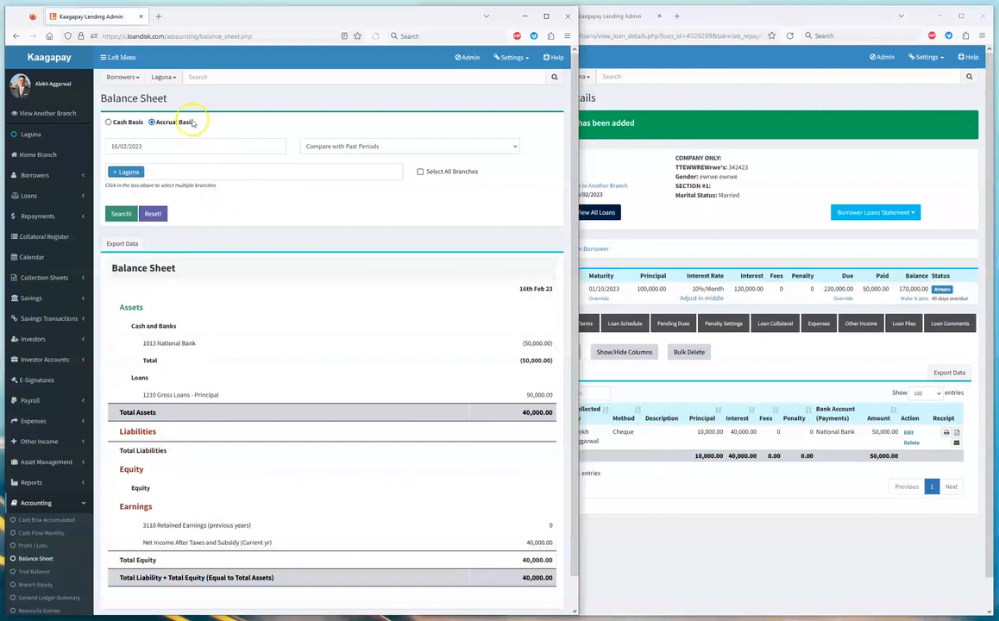
{"action": "left_click", "coordinate": [125, 121]}
{"action": "left_click", "coordinate": [119, 213]}
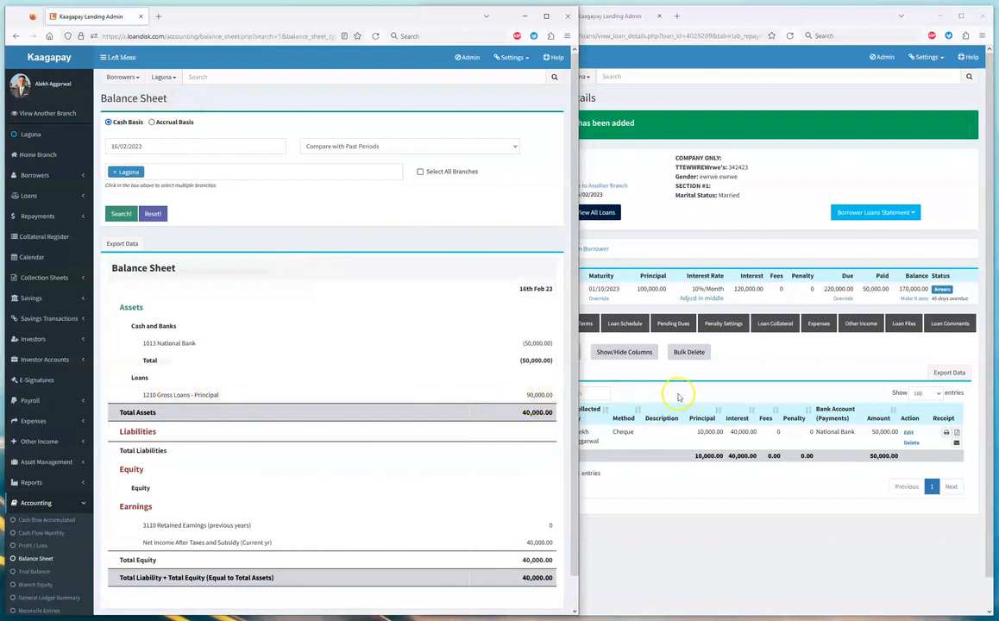
{"action": "left_click", "coordinate": [646, 372]}
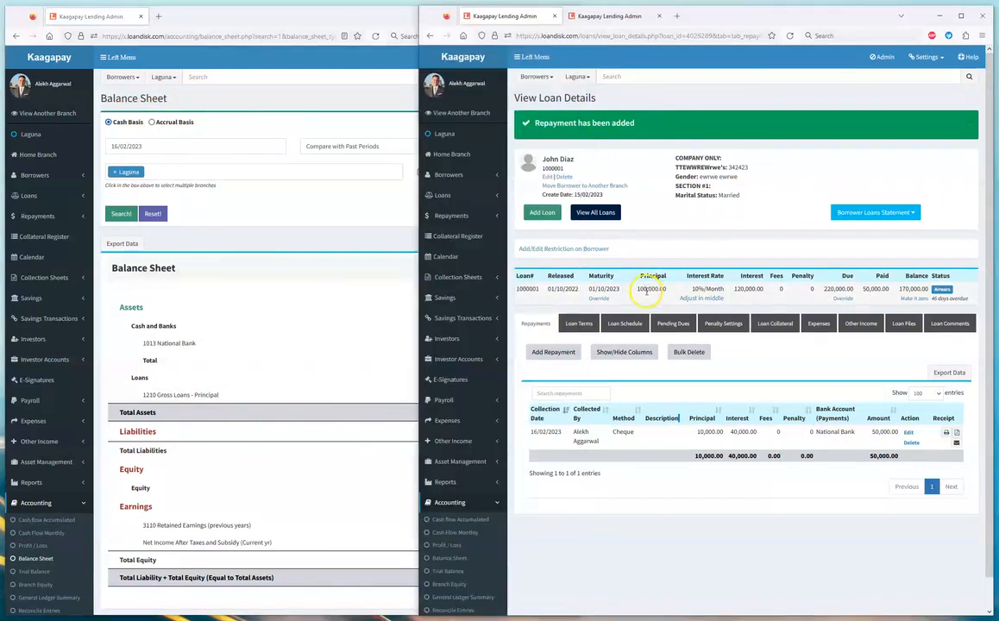
{"action": "left_click", "coordinate": [345, 356]}
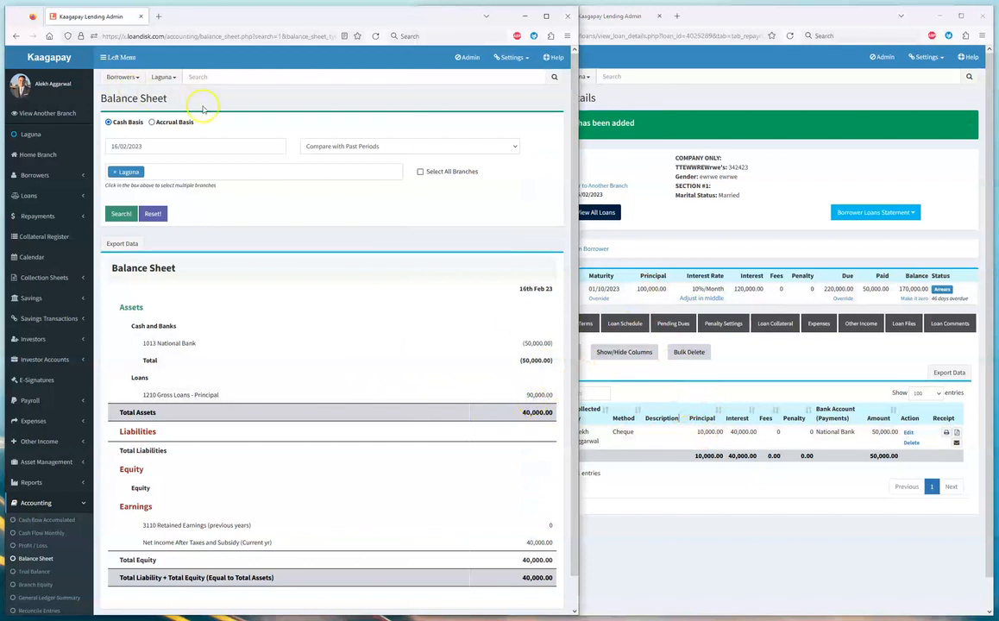
Step: Run the Balance Sheet on Accrual Basis and compare it with the loan's repayments and loan schedule
{"action": "left_click", "coordinate": [173, 122]}
{"action": "left_click", "coordinate": [123, 213]}
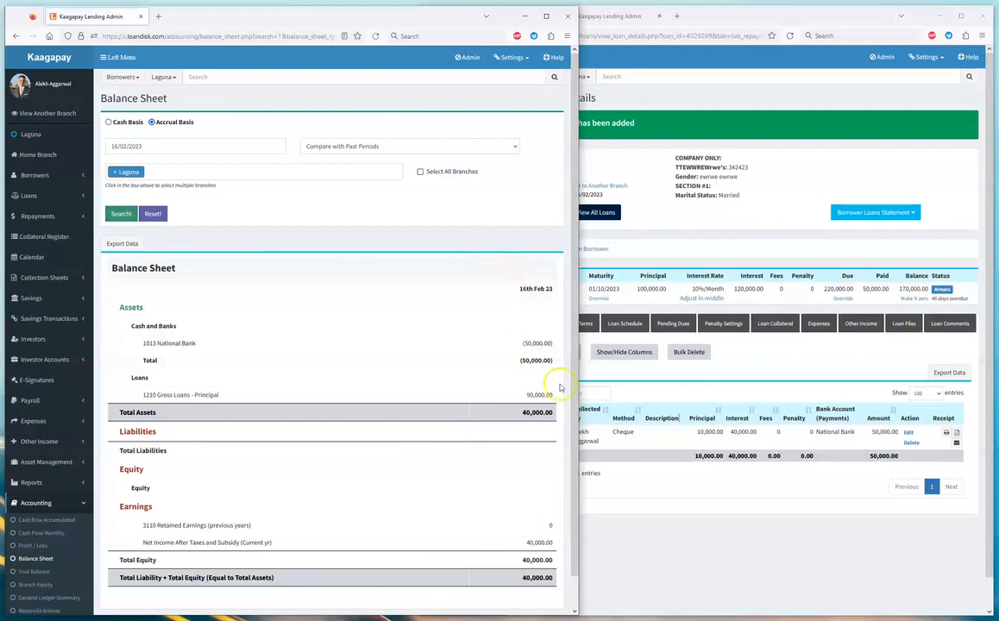
{"action": "left_click", "coordinate": [629, 339]}
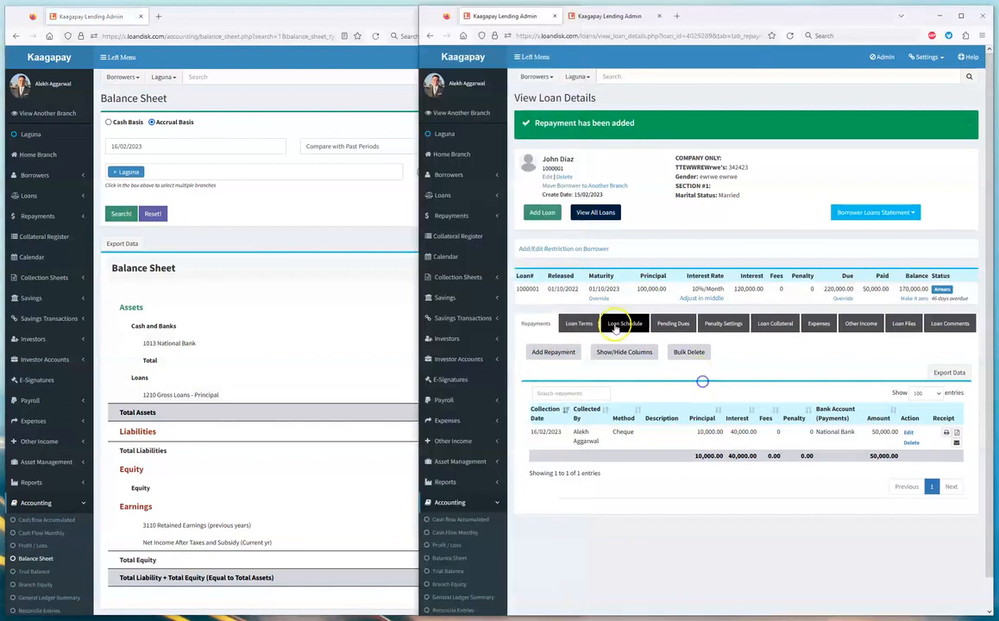
{"action": "left_click", "coordinate": [620, 323]}
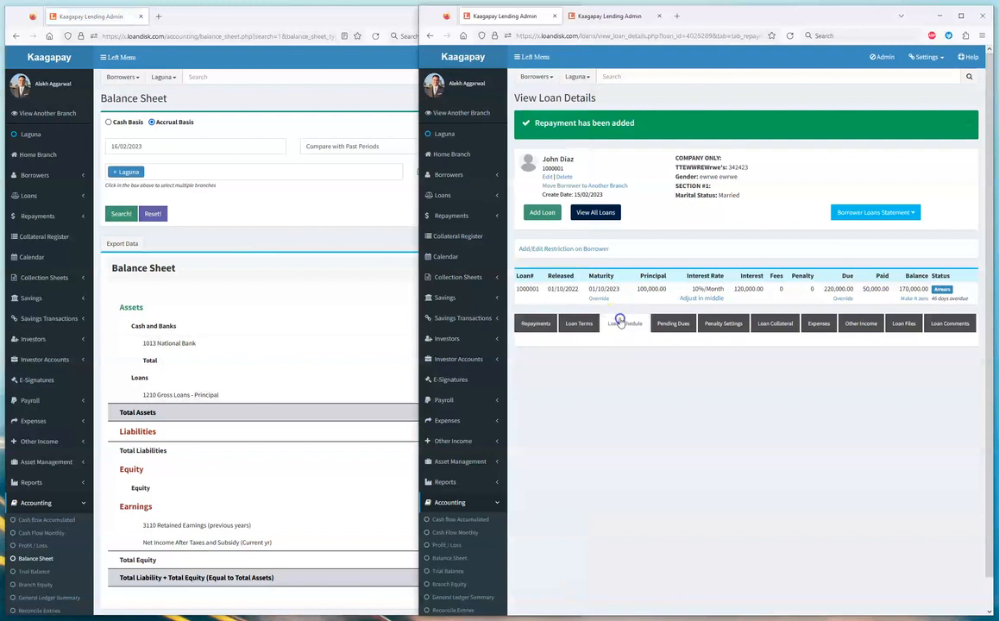
{"action": "left_click", "coordinate": [537, 324]}
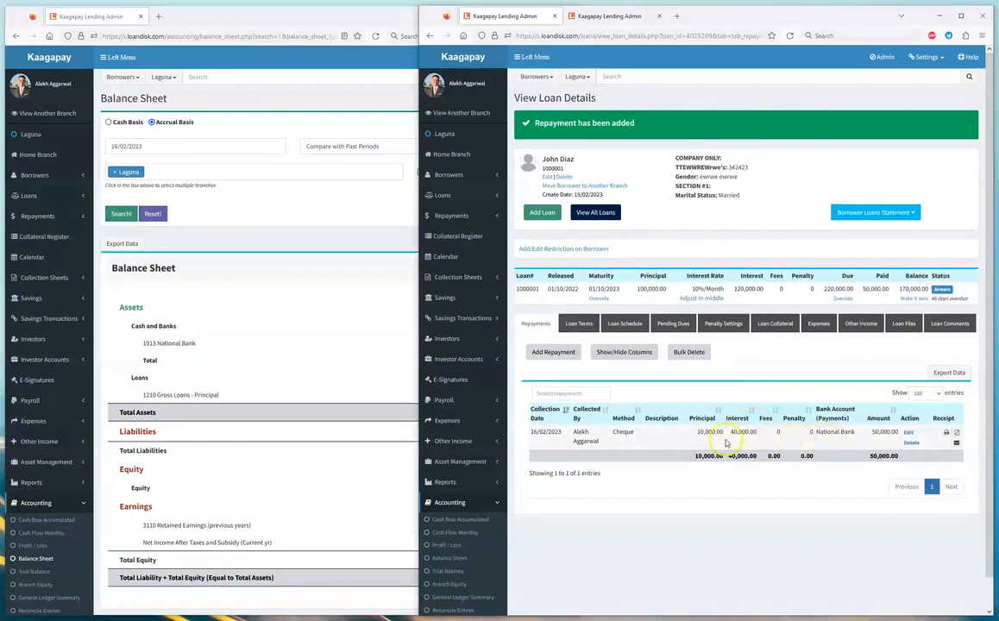
{"action": "left_click", "coordinate": [217, 356]}
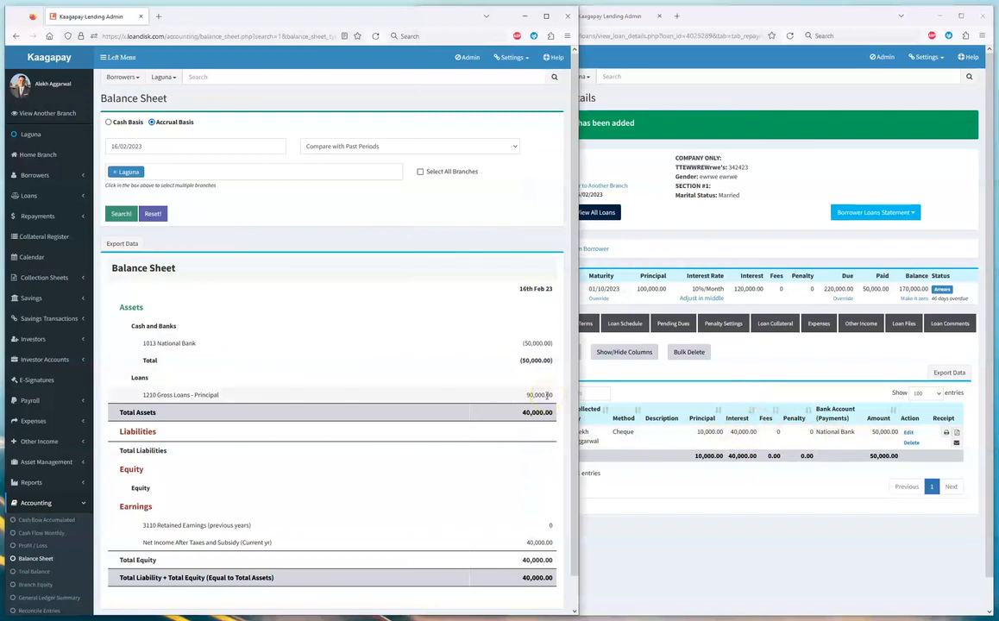
{"action": "left_click", "coordinate": [624, 323]}
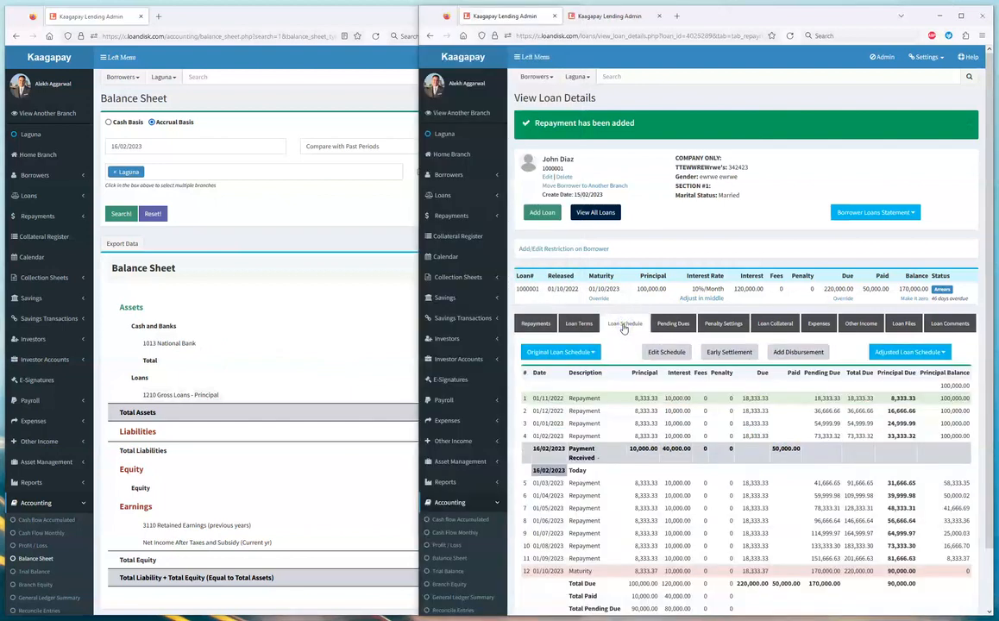
{"action": "left_click", "coordinate": [229, 340]}
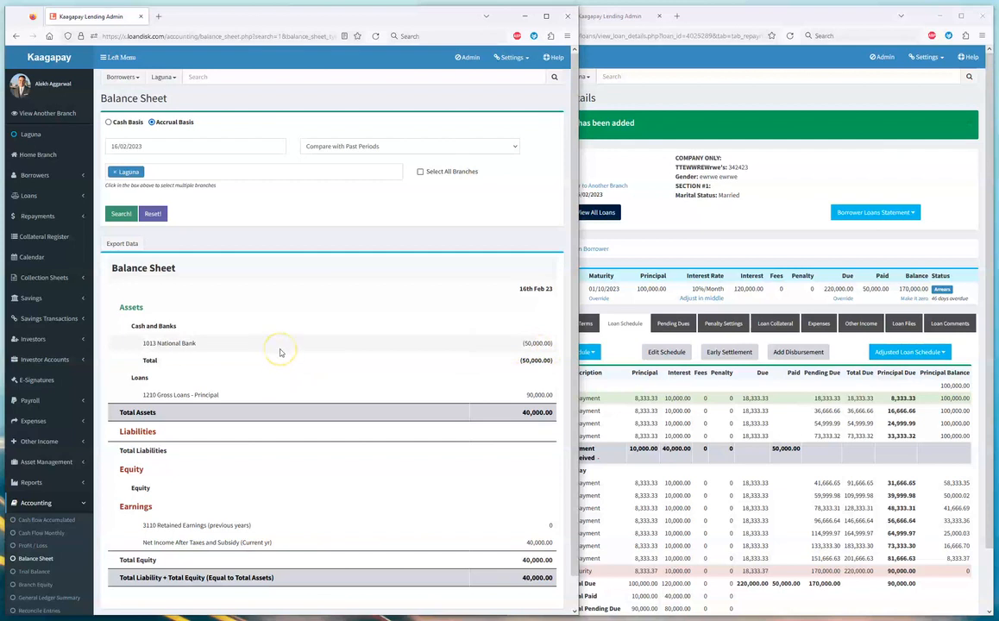
Step: Start a new branch equity entry for the Laguna branch with a transaction date of 01/08/2022
{"action": "scroll", "coordinate": [280, 352], "scroll_direction": "down", "scroll_amount": 1}
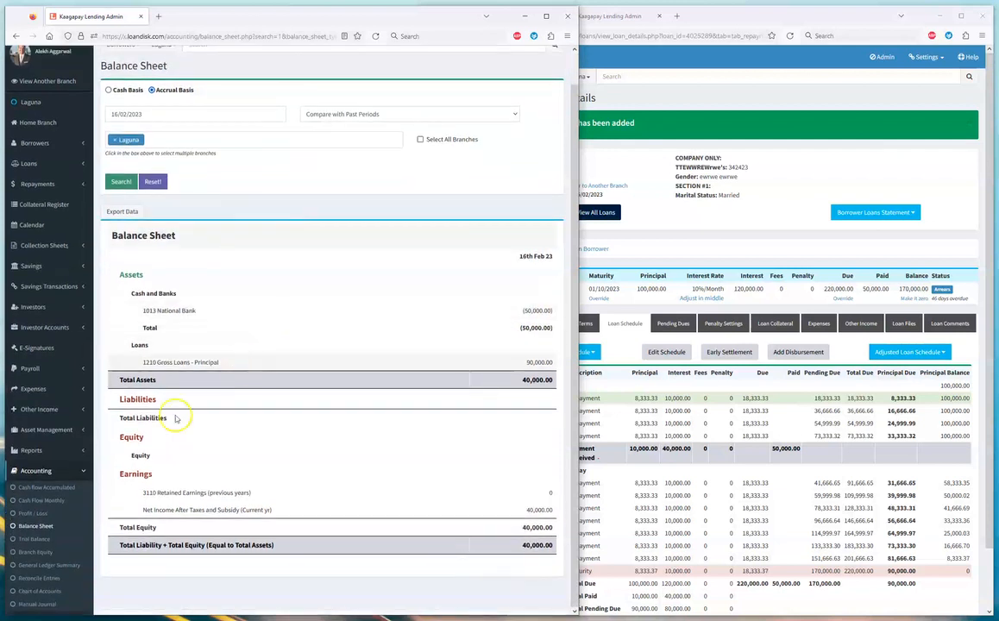
{"action": "left_click", "coordinate": [33, 554]}
{"action": "left_click", "coordinate": [151, 258]}
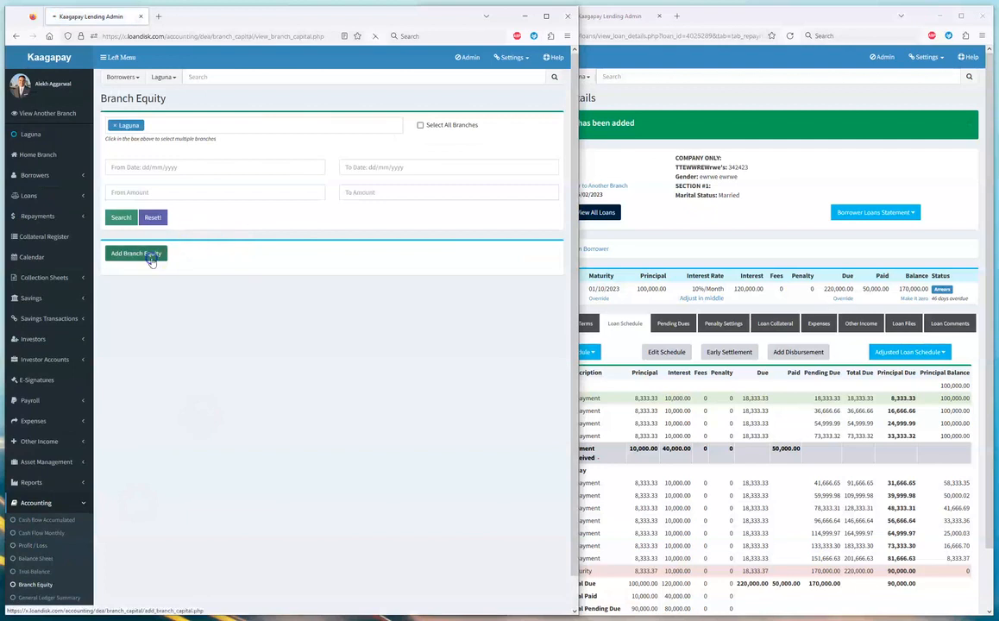
{"action": "left_click", "coordinate": [258, 201]}
{"action": "left_click", "coordinate": [233, 216]}
{"action": "left_click", "coordinate": [234, 216]}
{"action": "left_click", "coordinate": [234, 216]}
{"action": "left_click", "coordinate": [248, 244]}
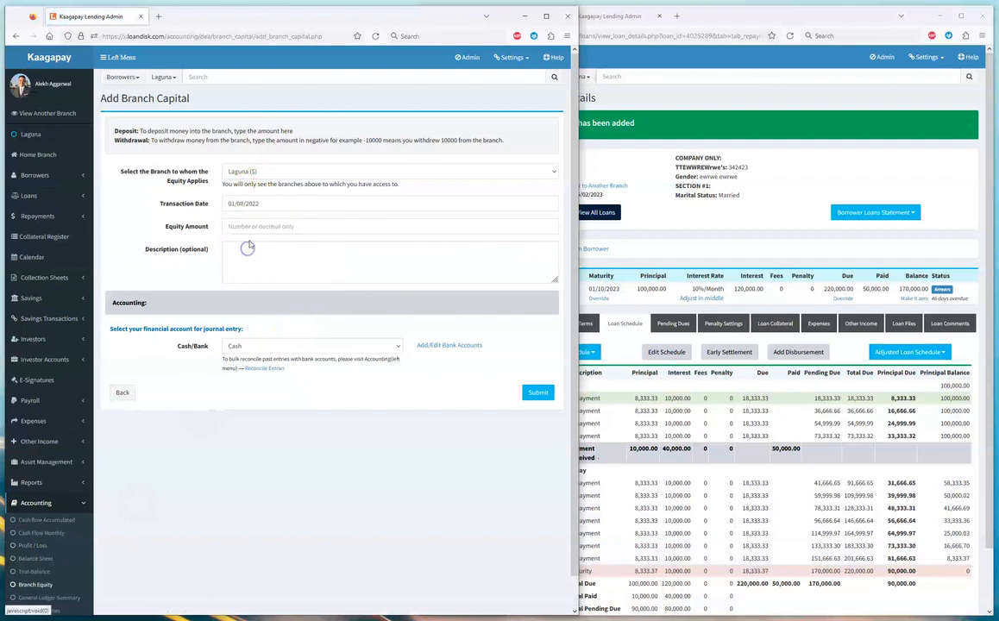
Step: Set the equity amount to 1000000, choose National Bank as the Cash/Bank account and submit the branch capital entry
{"action": "left_click", "coordinate": [250, 225]}
{"action": "type", "text": "100000"}
{"action": "left_click", "coordinate": [243, 239]}
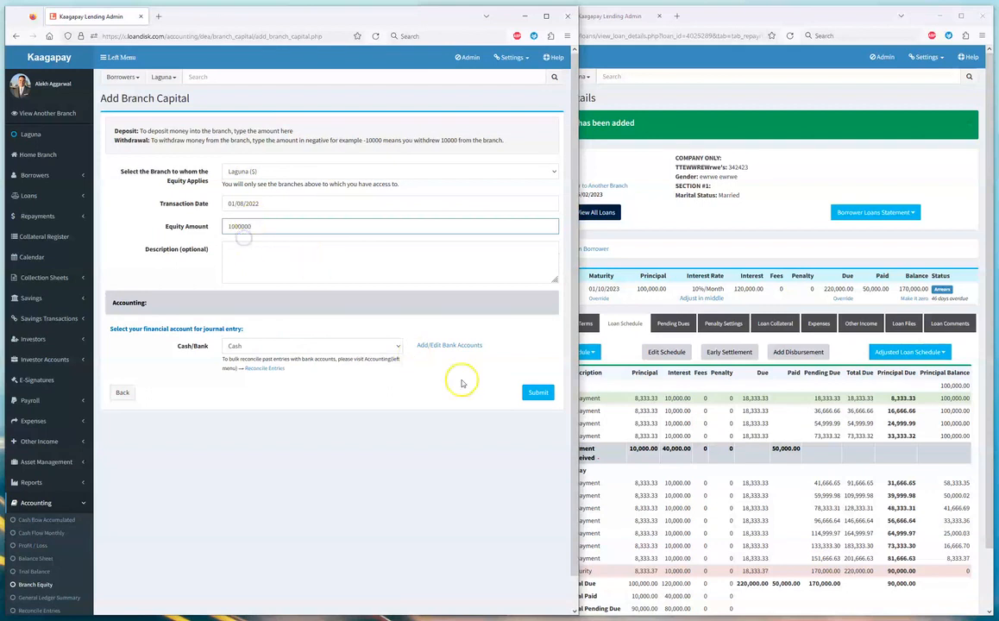
{"action": "left_click", "coordinate": [307, 348]}
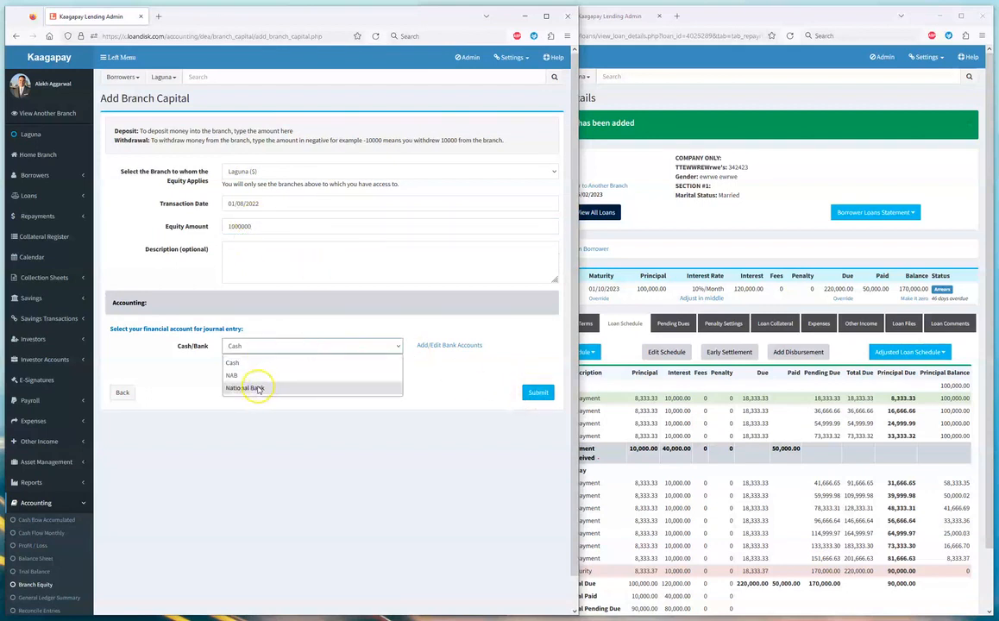
{"action": "left_click", "coordinate": [257, 388]}
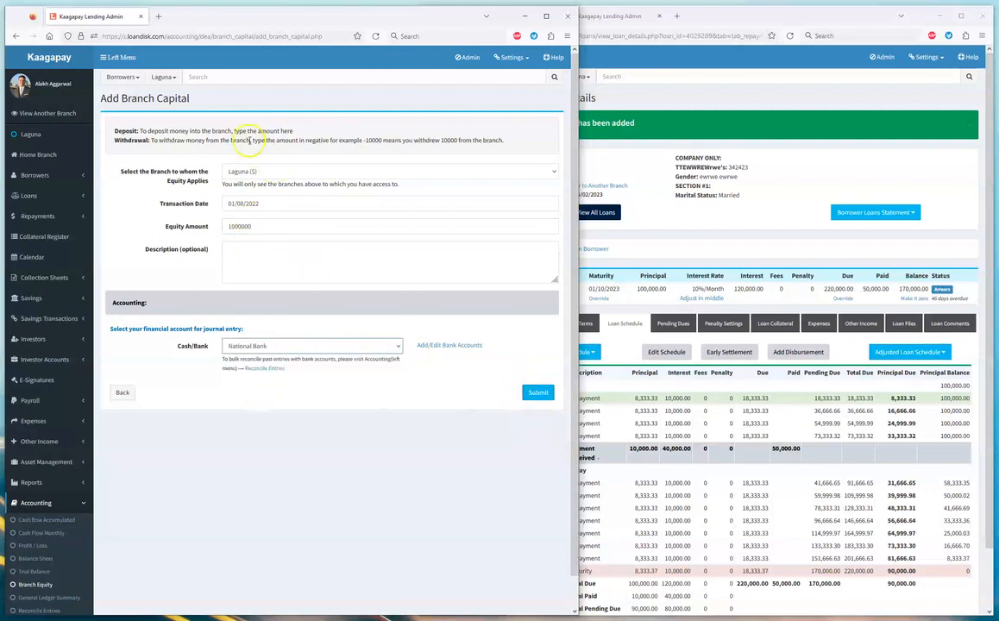
{"action": "left_click", "coordinate": [525, 395]}
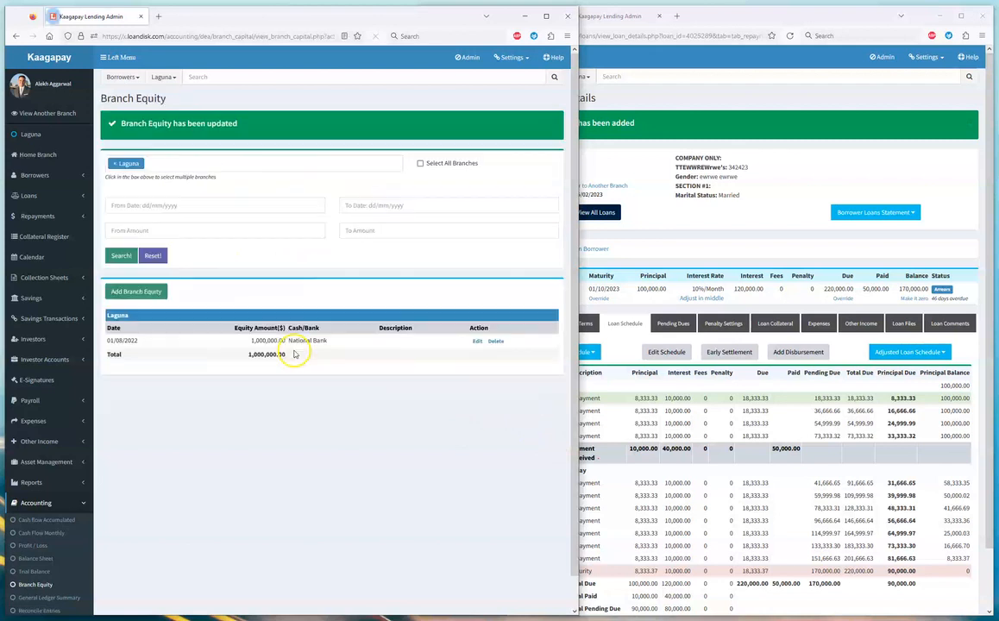
Step: Compare the updated Balance Sheet with the loan's schedule and repayments, and reopen the Profit / Loss statement
{"action": "left_click", "coordinate": [36, 558]}
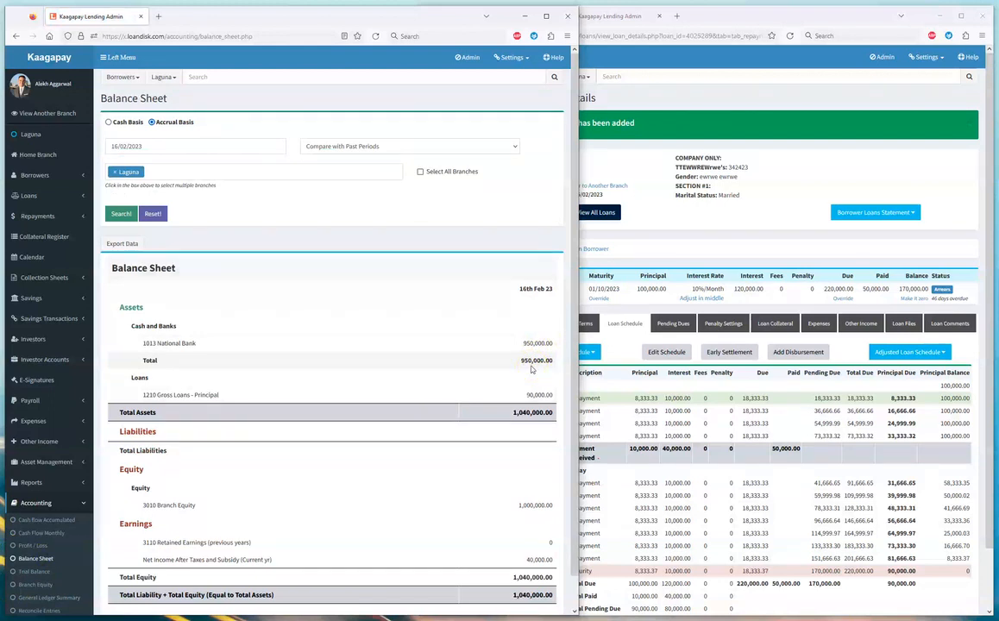
{"action": "left_click", "coordinate": [641, 399]}
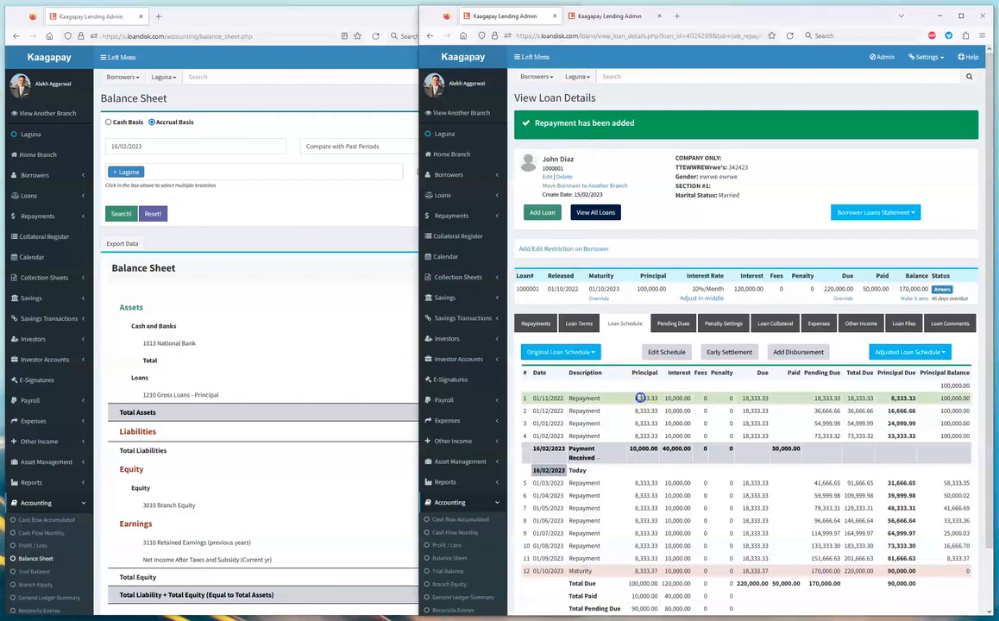
{"action": "left_click", "coordinate": [311, 316]}
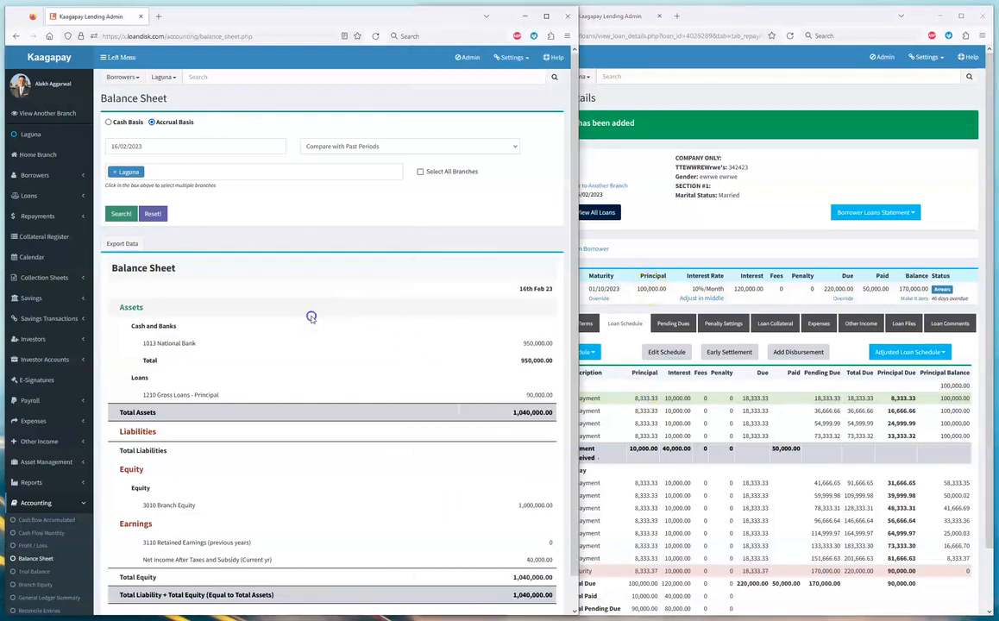
{"action": "left_click", "coordinate": [660, 415]}
{"action": "left_click", "coordinate": [523, 326]}
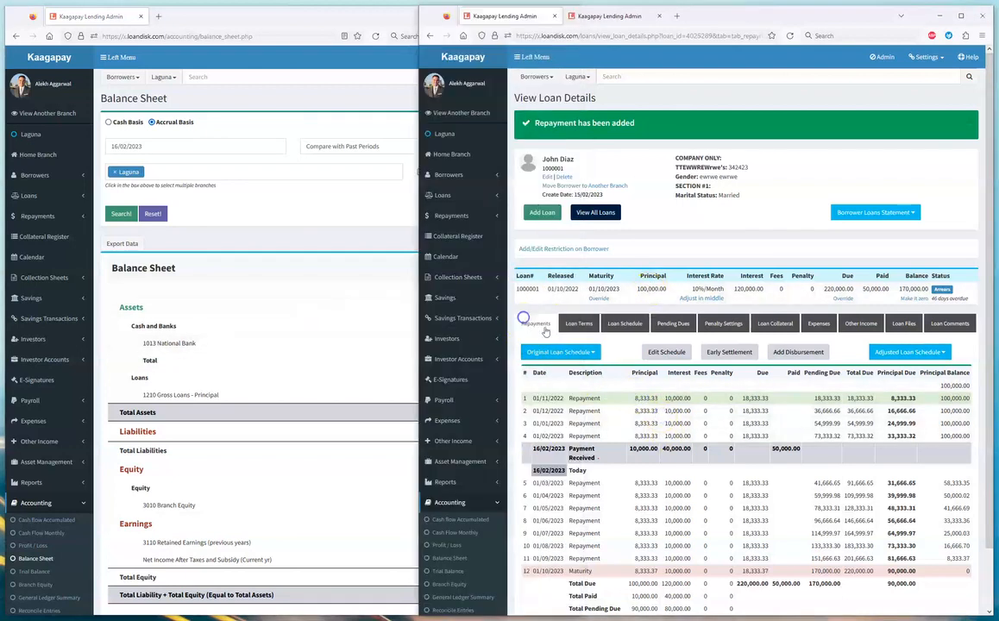
{"action": "left_click", "coordinate": [350, 312]}
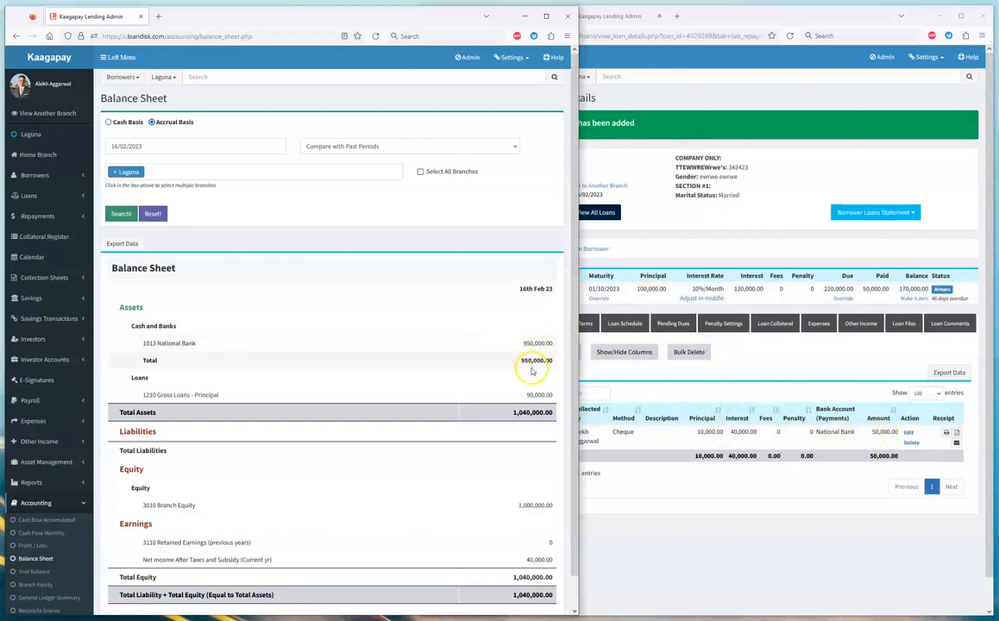
{"action": "scroll", "coordinate": [186, 460], "scroll_direction": "down", "scroll_amount": 1}
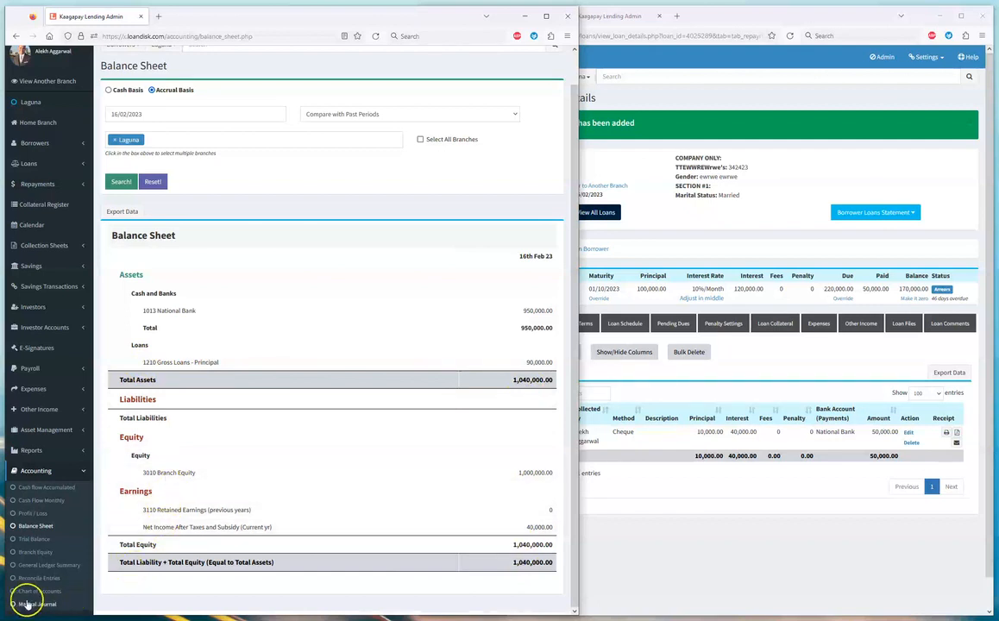
{"action": "left_click", "coordinate": [64, 512]}
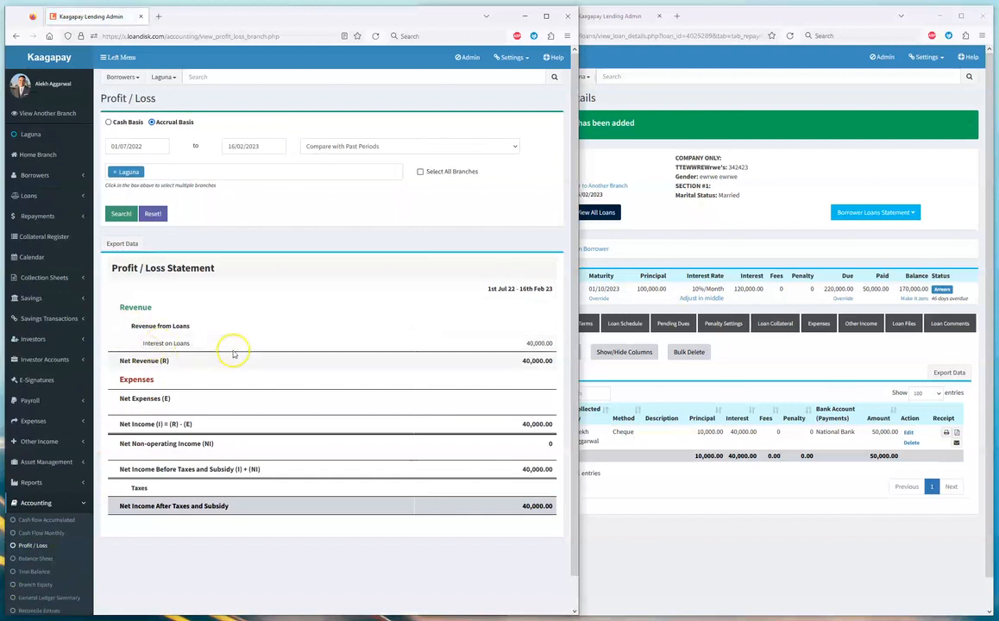
Step: Search the Chart of Accounts for "gros" and compare the gross loans account with the loan's repayment
{"action": "scroll", "coordinate": [45, 595], "scroll_direction": "down", "scroll_amount": 1}
{"action": "left_click", "coordinate": [40, 591]}
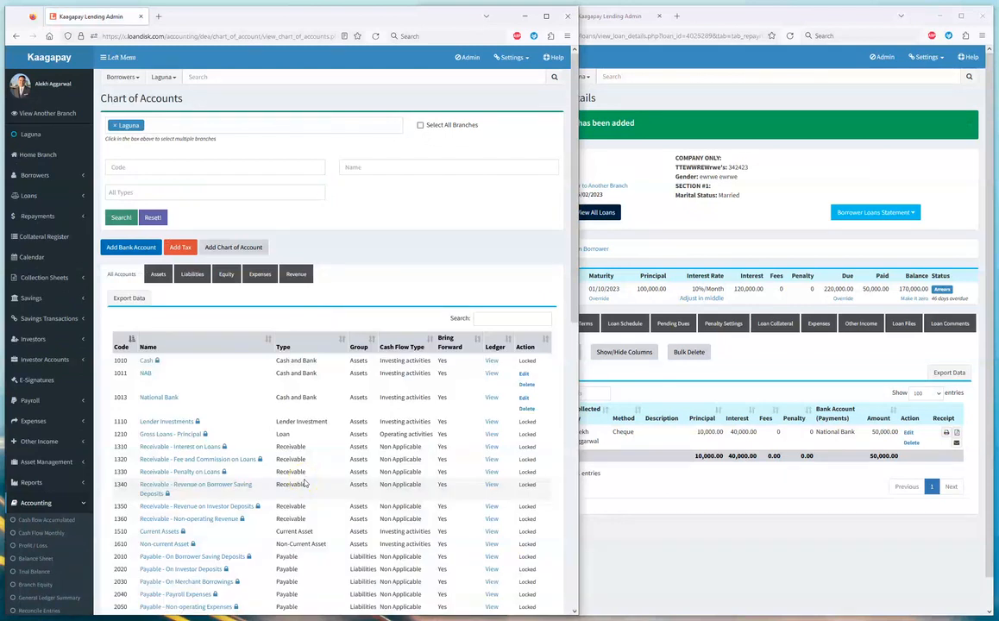
{"action": "left_click", "coordinate": [497, 317]}
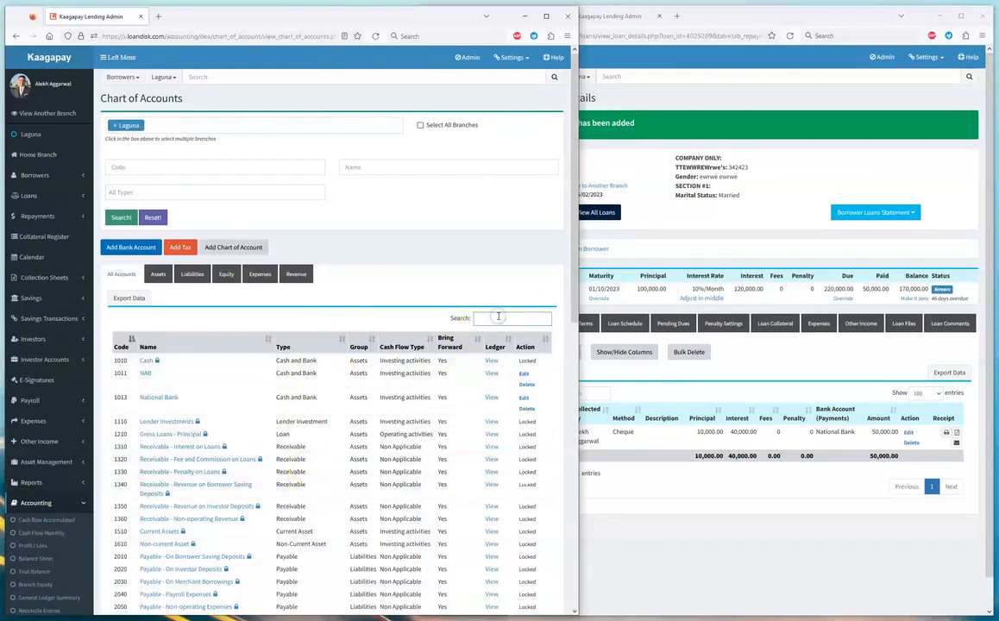
{"action": "type", "text": "gros"}
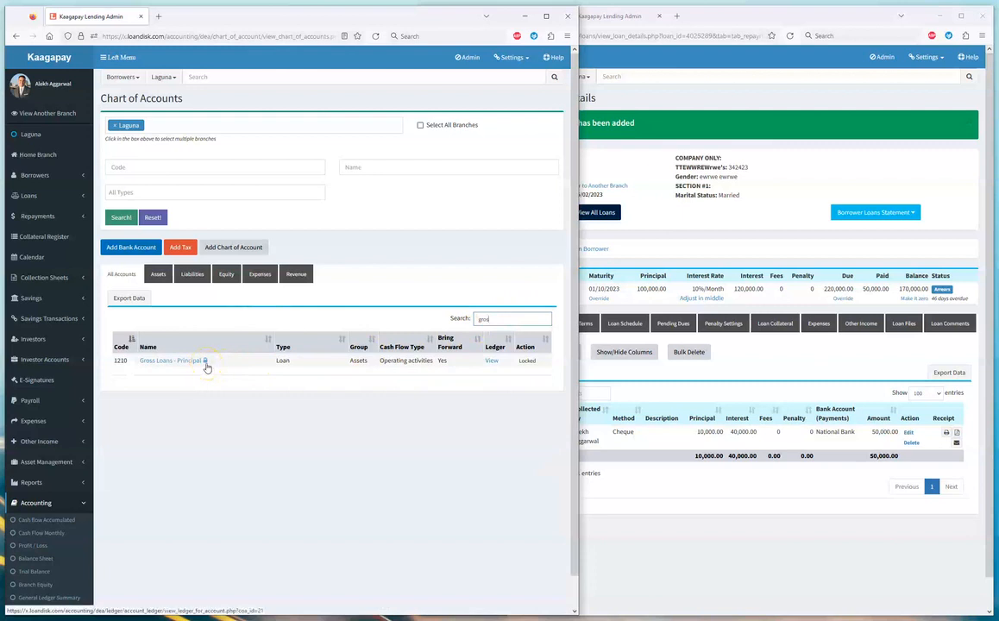
{"action": "left_click", "coordinate": [750, 313]}
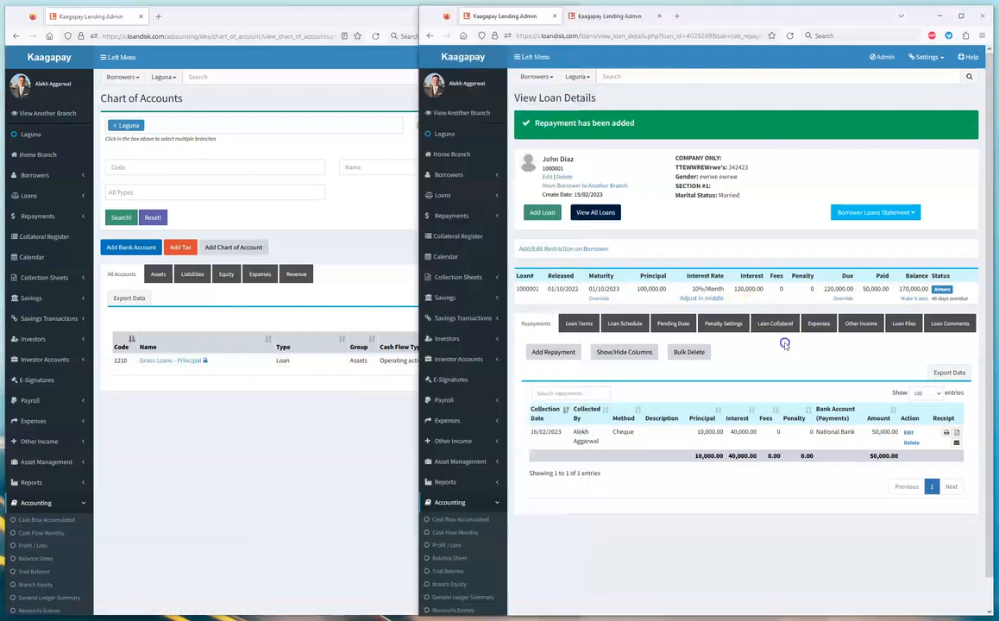
Step: Search the Chart of Accounts for "Intere", then clear the search and look through the full account list
{"action": "left_click", "coordinate": [261, 463]}
{"action": "double_click", "coordinate": [512, 318]}
{"action": "type", "text": "Intere"}
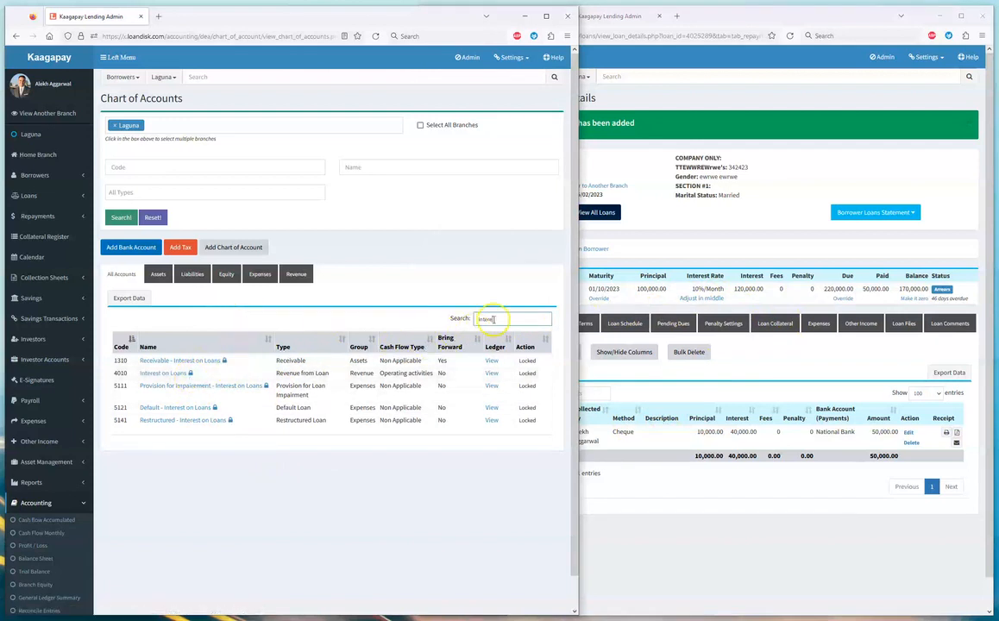
{"action": "key", "text": "BackSpace"}
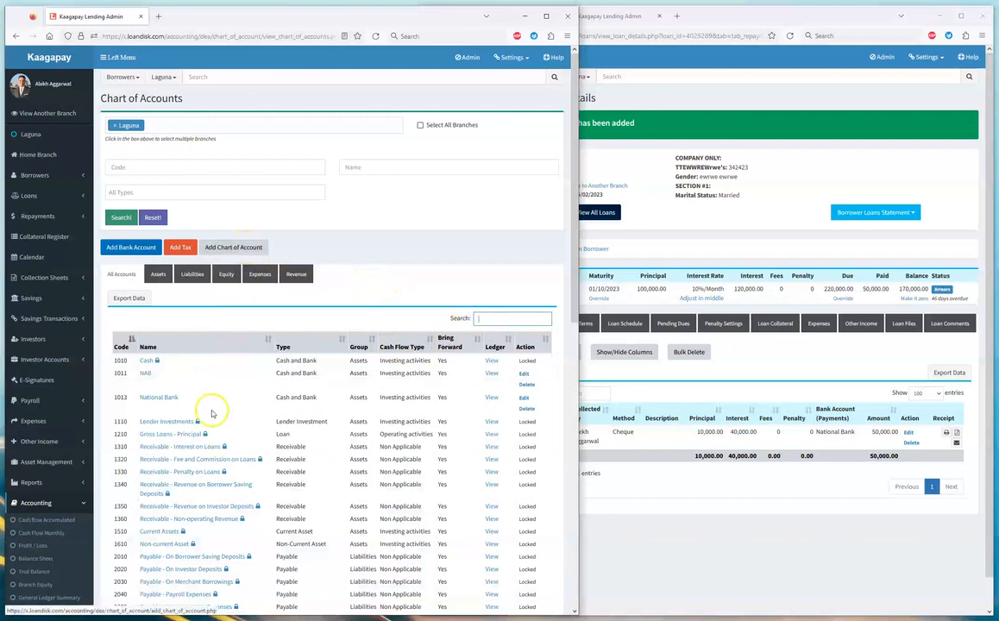
{"action": "scroll", "coordinate": [35, 595], "scroll_direction": "down", "scroll_amount": 3}
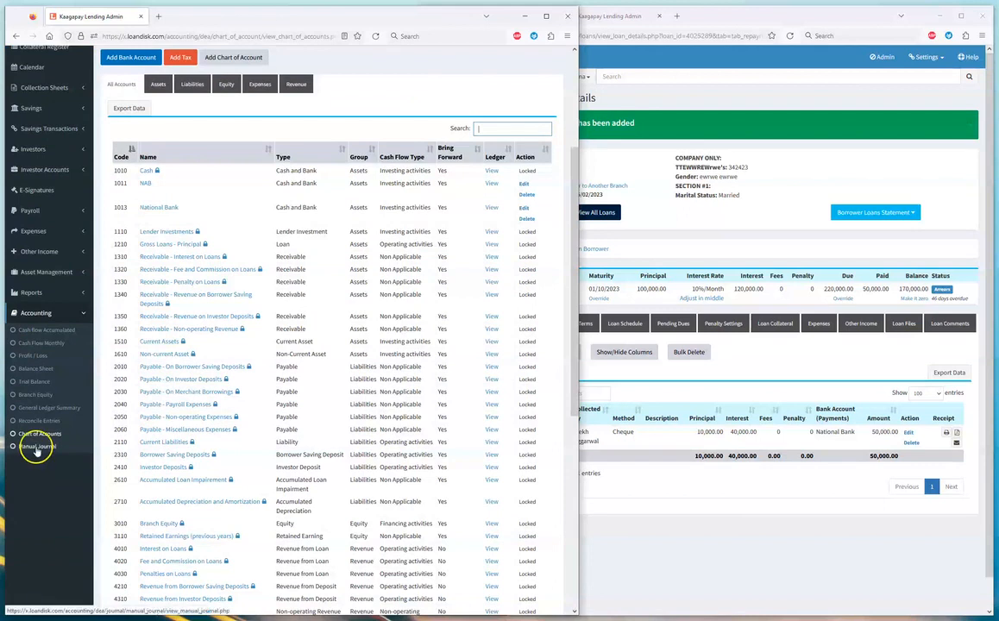
Step: Return to the loan's repayments, open the Add Repayment form and look at the Cash/Bank account options
{"action": "scroll", "coordinate": [151, 431], "scroll_direction": "up", "scroll_amount": 3}
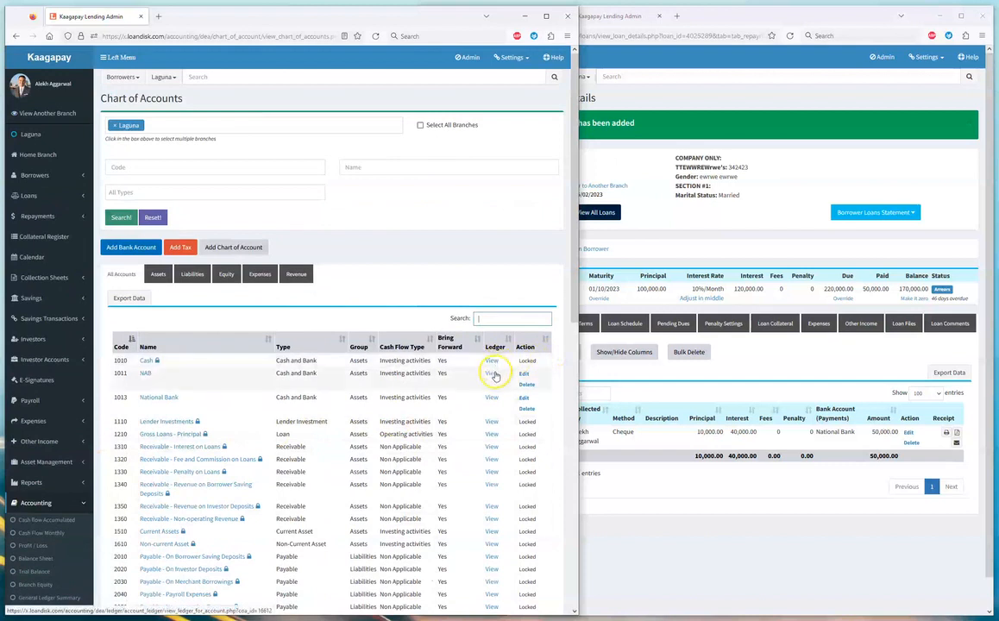
{"action": "left_click", "coordinate": [222, 248]}
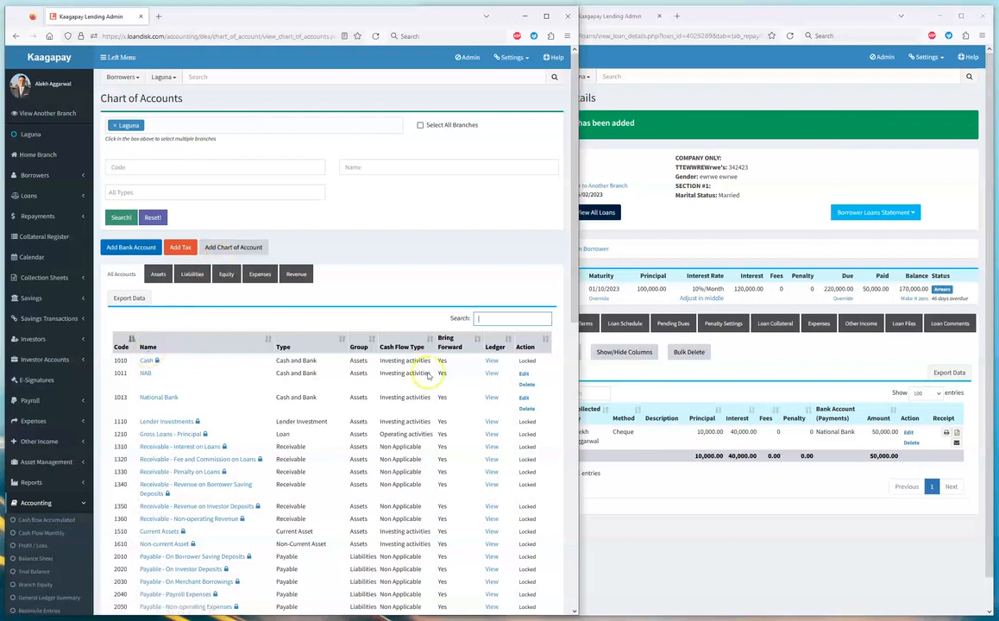
{"action": "left_click", "coordinate": [669, 352]}
{"action": "left_click", "coordinate": [533, 354]}
{"action": "left_click_drag", "start_coordinate": [419, 315], "coordinate": [6, 345]}
{"action": "left_click", "coordinate": [434, 508]}
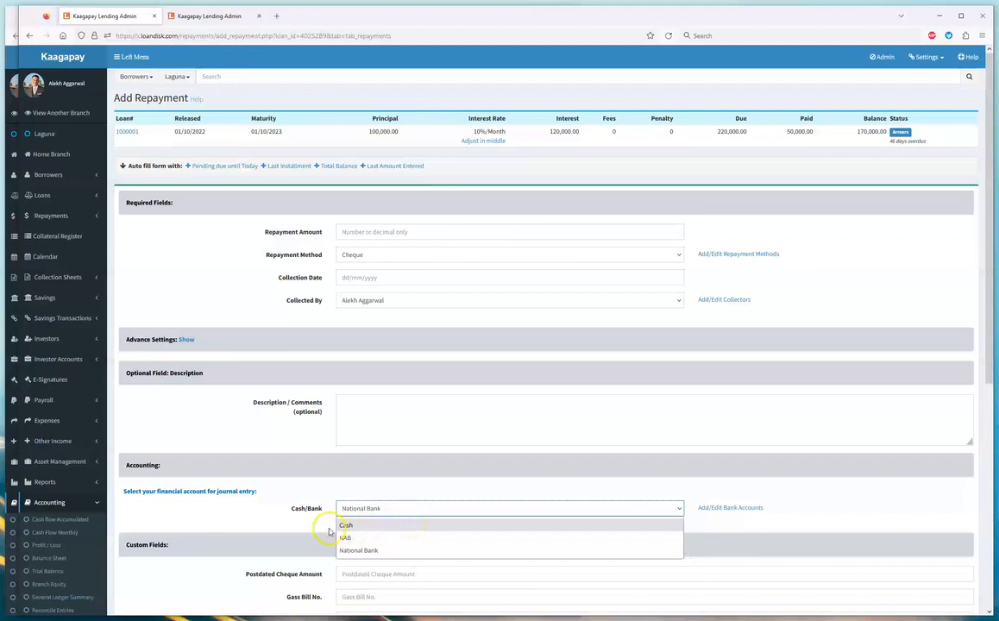
{"action": "left_click", "coordinate": [412, 476]}
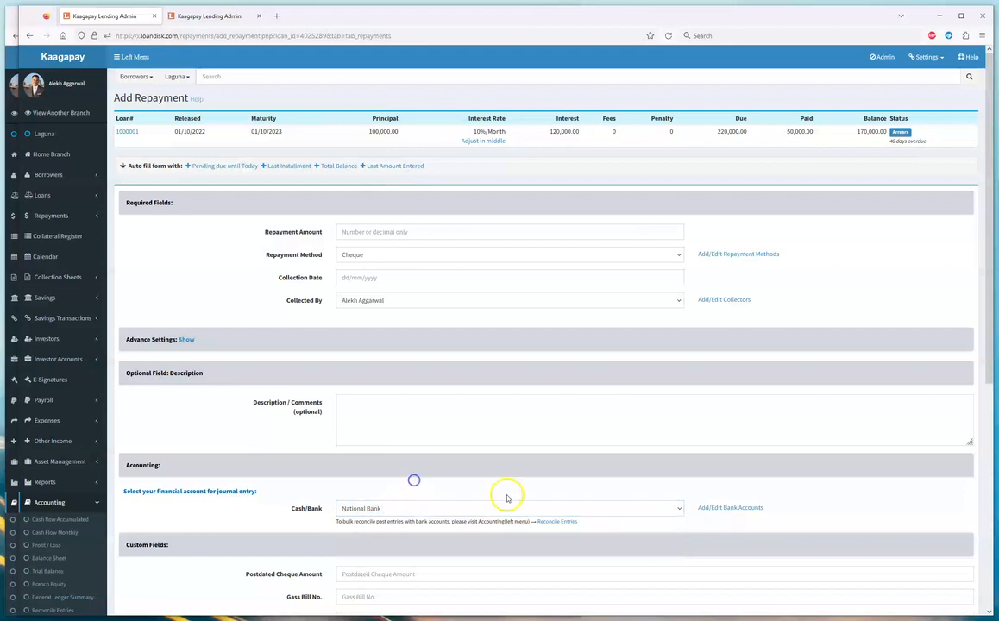
Step: Open the bank account settings in a separate browser tab and disable the Cash option for the Laguna branch
{"action": "middle_click", "coordinate": [879, 68]}
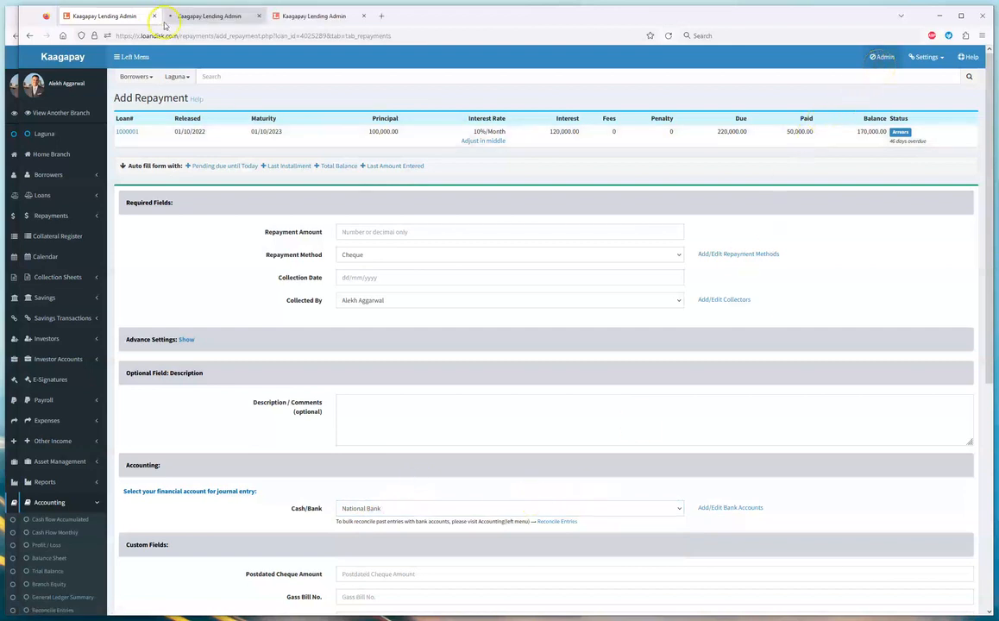
{"action": "left_click", "coordinate": [179, 17]}
{"action": "left_click", "coordinate": [712, 610]}
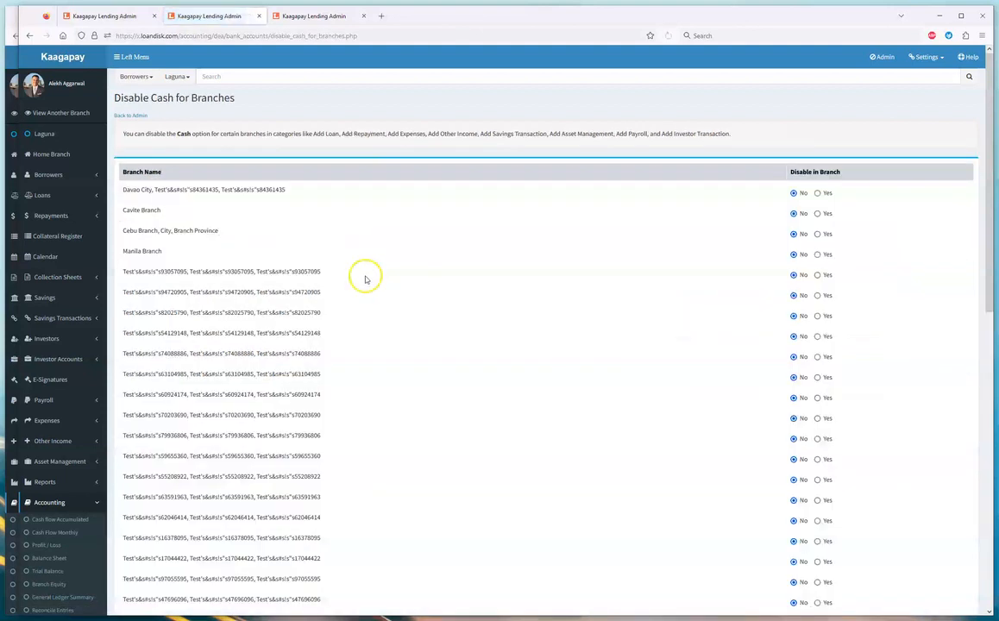
{"action": "scroll", "coordinate": [618, 476], "scroll_direction": "down", "scroll_amount": 5}
{"action": "scroll", "coordinate": [619, 476], "scroll_direction": "down", "scroll_amount": 5}
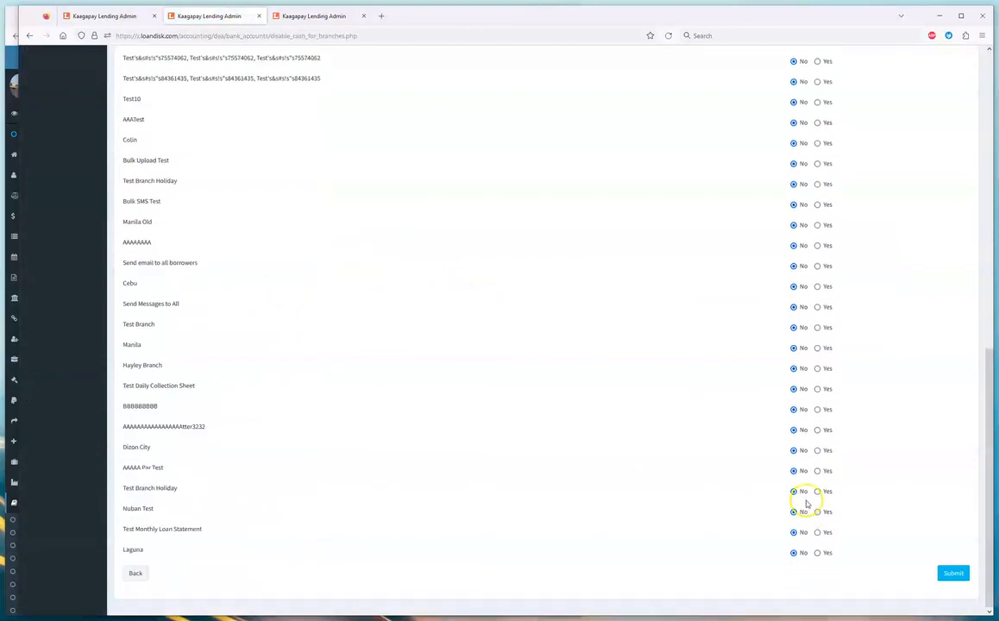
{"action": "left_click", "coordinate": [822, 553]}
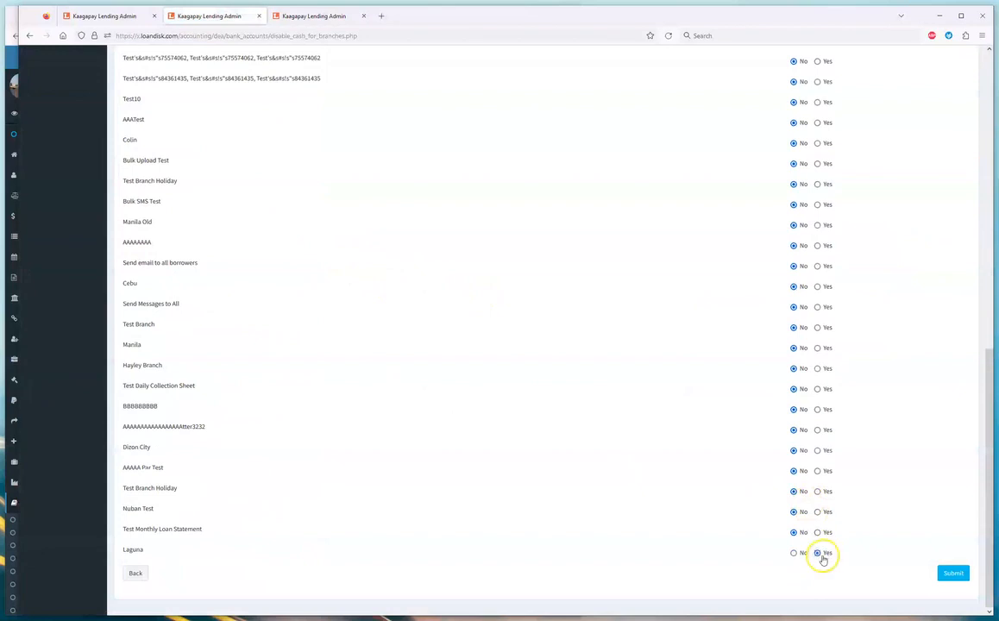
{"action": "left_click", "coordinate": [953, 571]}
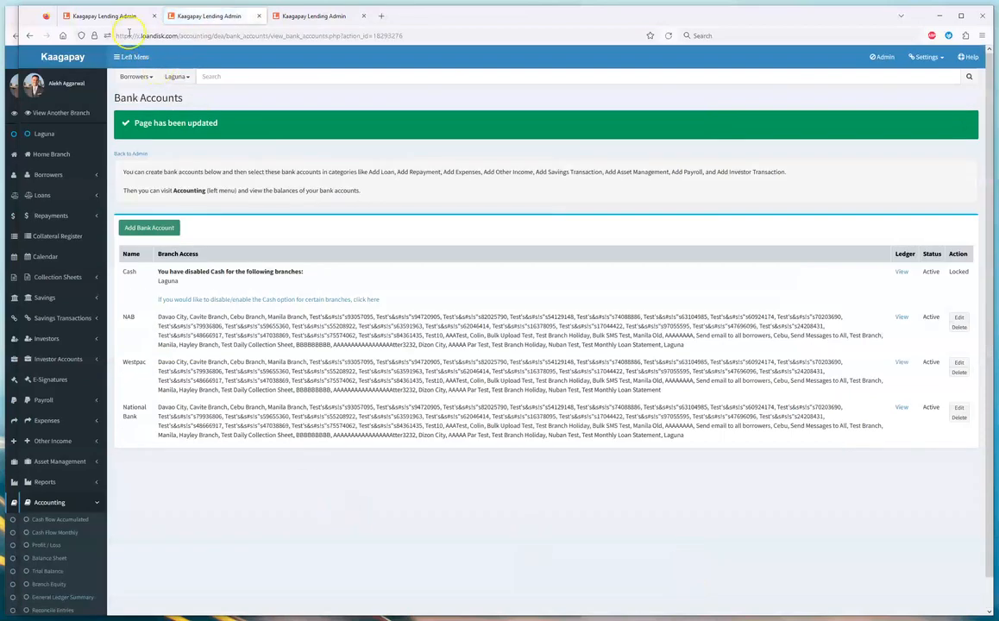
Step: Reload the Add Repayment form and check which Cash/Bank accounts are offered
{"action": "left_click", "coordinate": [110, 17]}
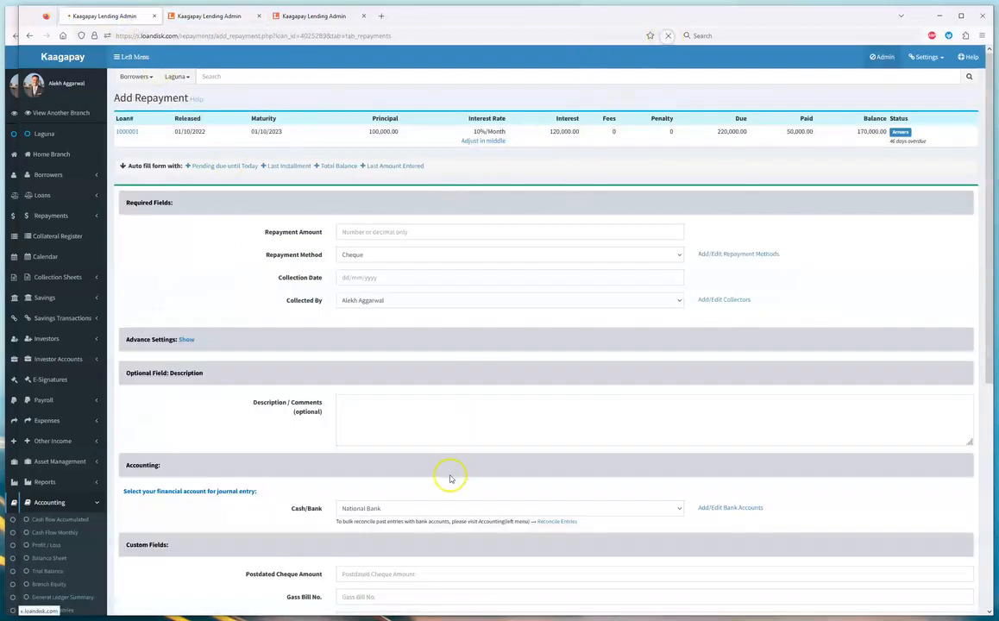
{"action": "left_click", "coordinate": [428, 511]}
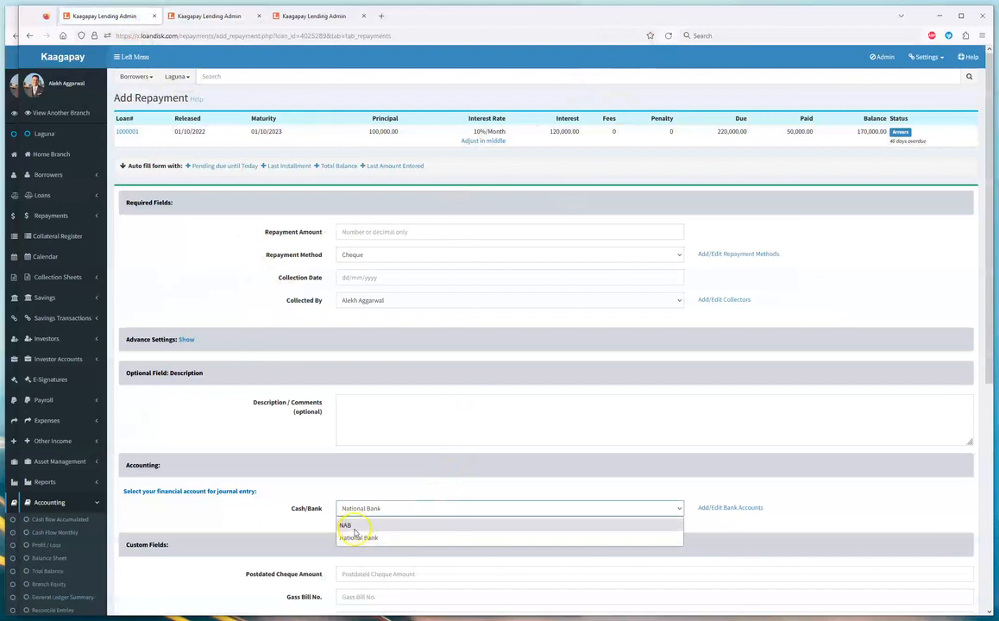
{"action": "left_click", "coordinate": [125, 129]}
Step: Open the Add Loan form and examine the Cash/Bank choices for the source of the principal amount
{"action": "left_click", "coordinate": [83, 193]}
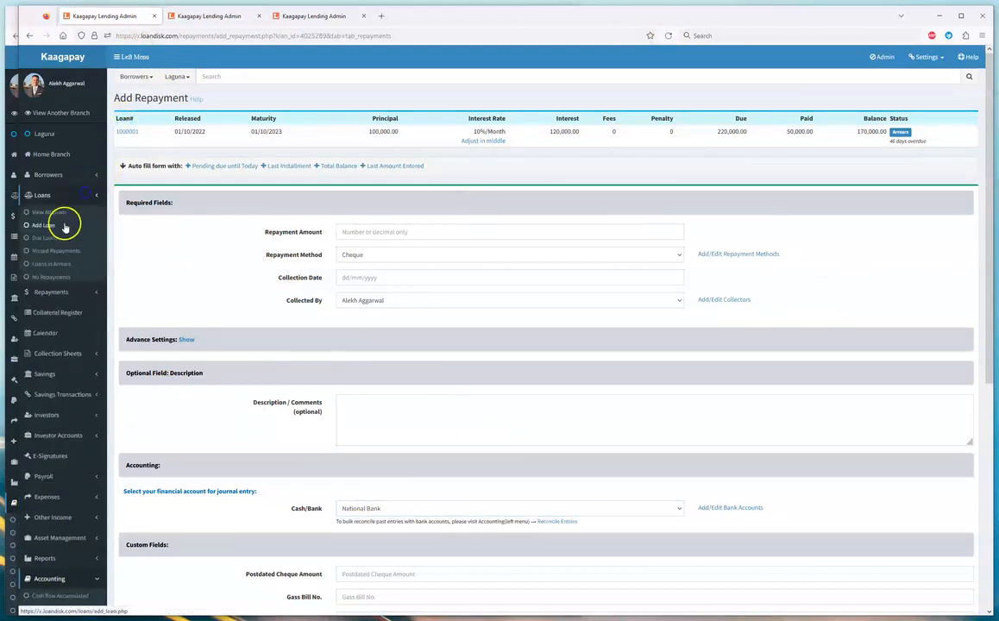
{"action": "left_click", "coordinate": [64, 227]}
{"action": "scroll", "coordinate": [491, 455], "scroll_direction": "down", "scroll_amount": 10}
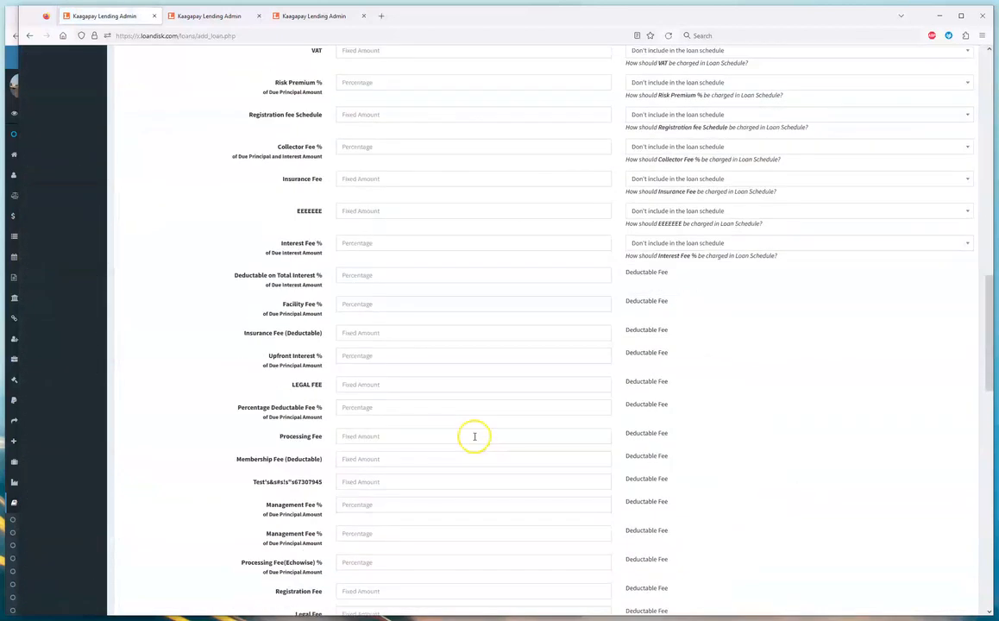
{"action": "scroll", "coordinate": [474, 436], "scroll_direction": "down", "scroll_amount": 10}
{"action": "left_click", "coordinate": [411, 268]}
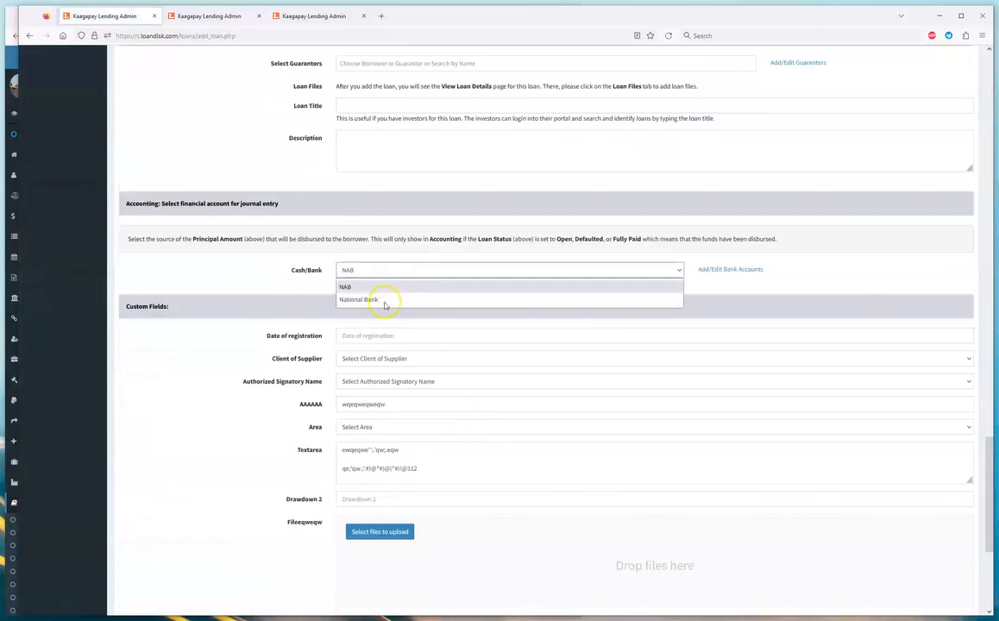
{"action": "left_click", "coordinate": [200, 256]}
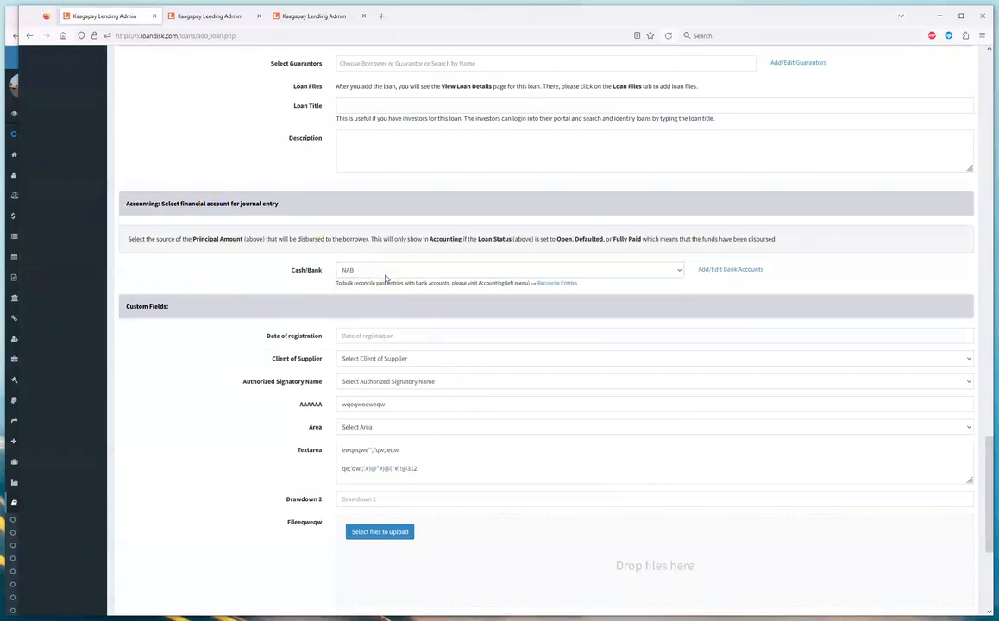
{"action": "scroll", "coordinate": [385, 277], "scroll_direction": "up", "scroll_amount": 20}
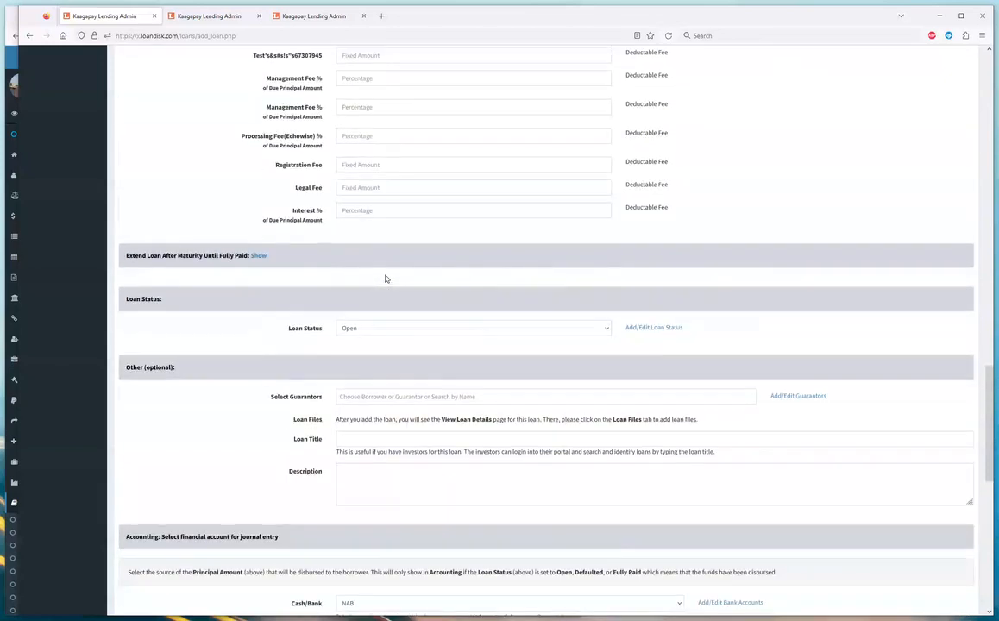
{"action": "scroll", "coordinate": [385, 278], "scroll_direction": "up", "scroll_amount": 3}
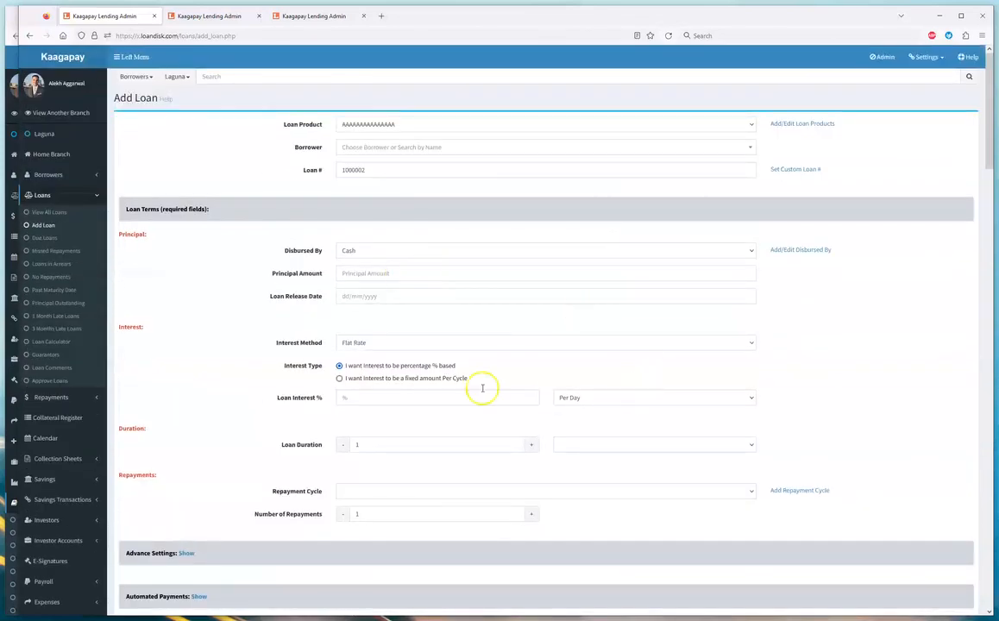
Step: Open the Add Bulk Repayments page and check the Cash/Bank choices in the first row
{"action": "left_click", "coordinate": [51, 397]}
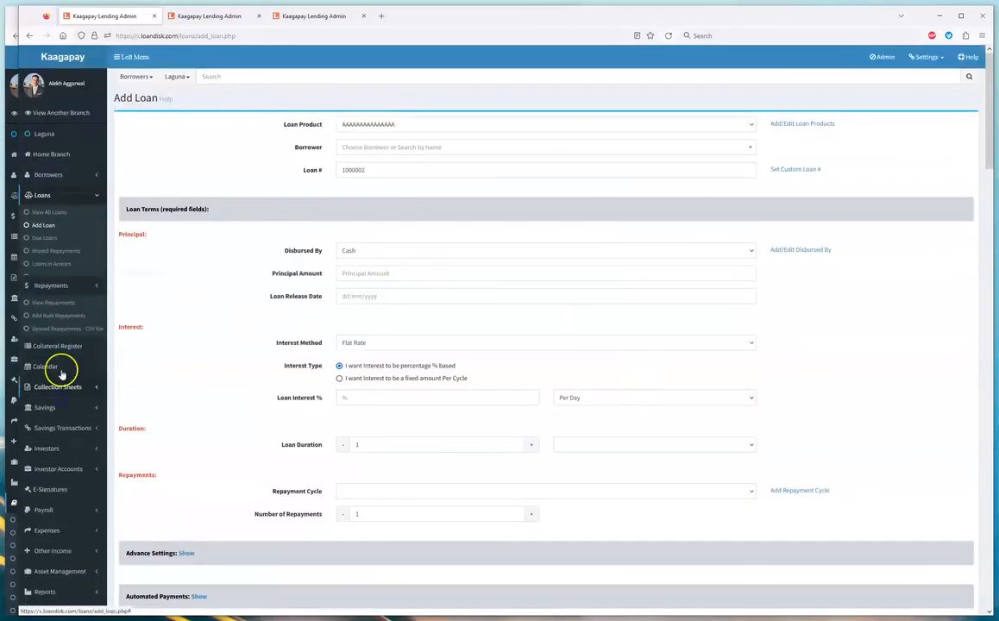
{"action": "left_click", "coordinate": [62, 246]}
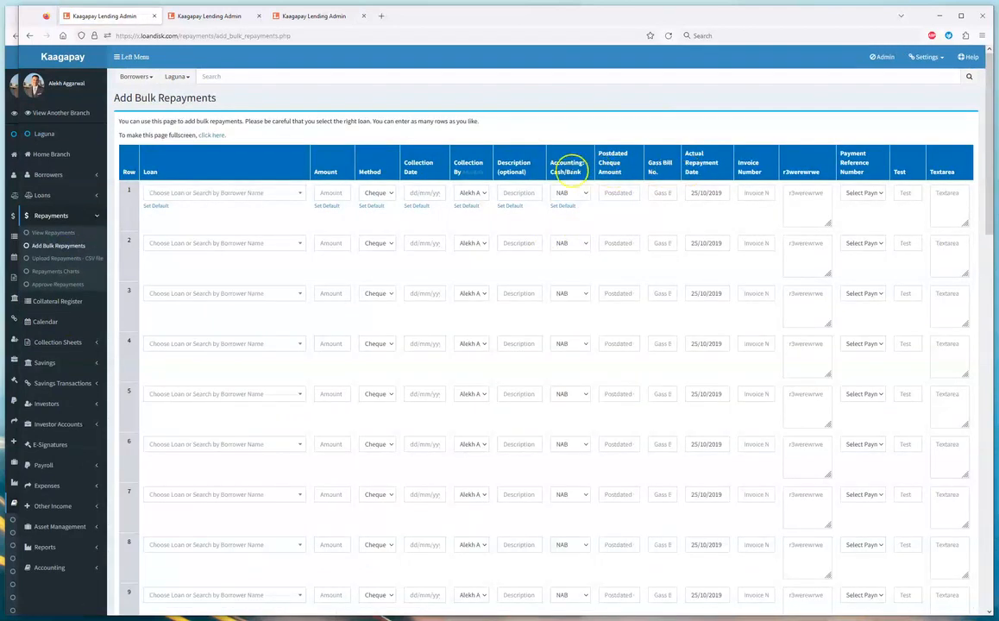
{"action": "left_click", "coordinate": [561, 192]}
{"action": "left_click", "coordinate": [402, 155]}
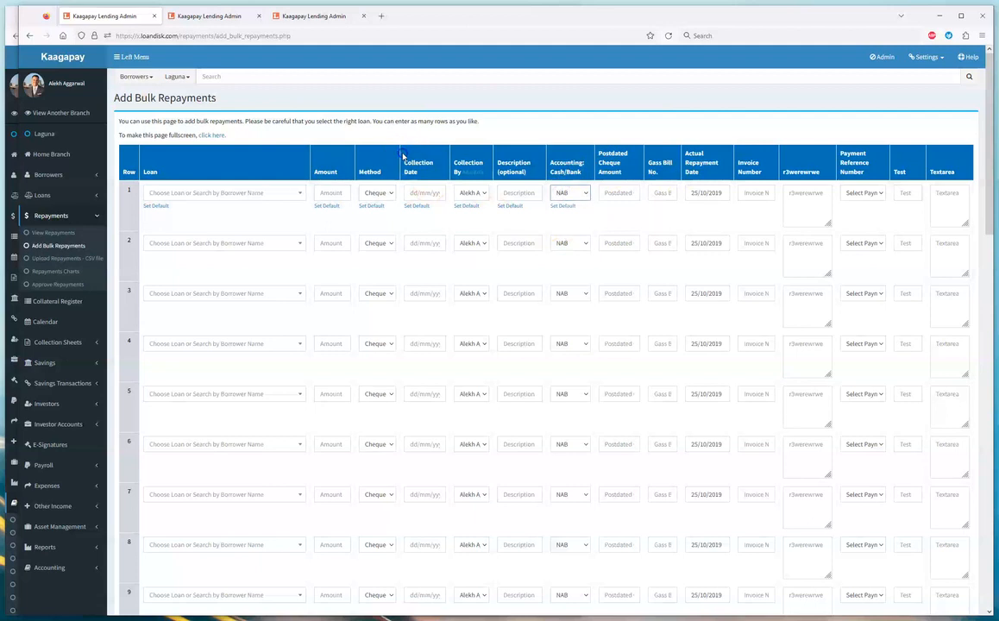
Step: Open the repayments CSV upload page and examine the allowed values for the destination of funds
{"action": "left_click", "coordinate": [71, 258]}
{"action": "scroll", "coordinate": [364, 411], "scroll_direction": "down", "scroll_amount": 15}
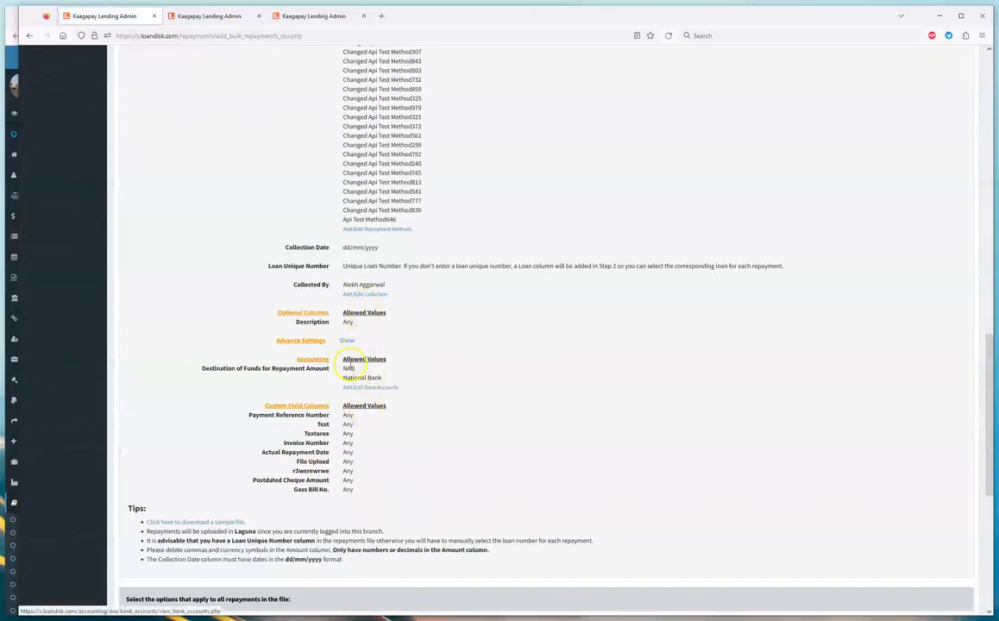
{"action": "scroll", "coordinate": [336, 383], "scroll_direction": "up", "scroll_amount": 10}
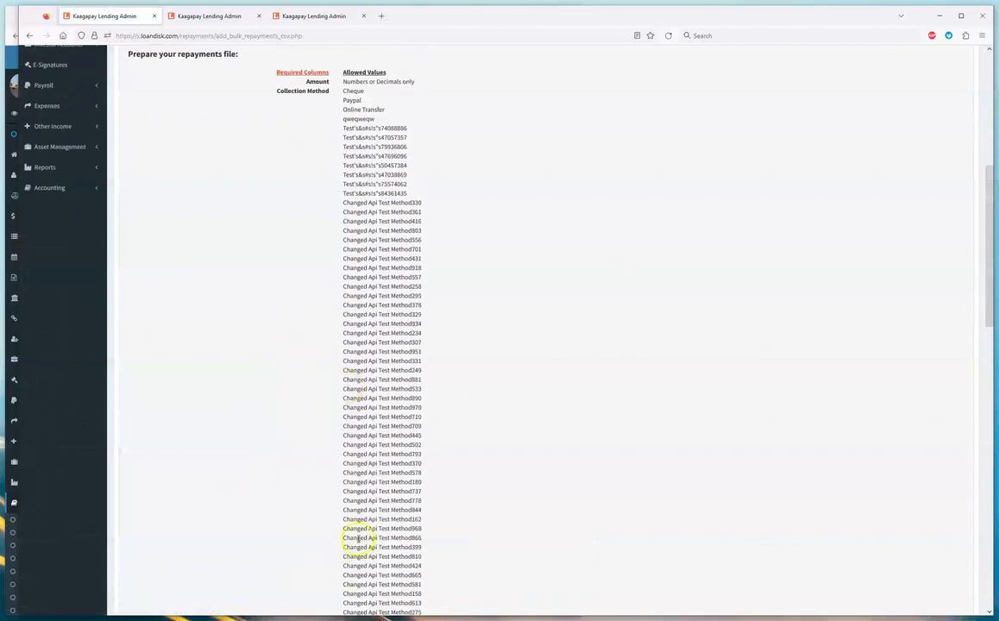
{"action": "scroll", "coordinate": [359, 537], "scroll_direction": "down", "scroll_amount": 10}
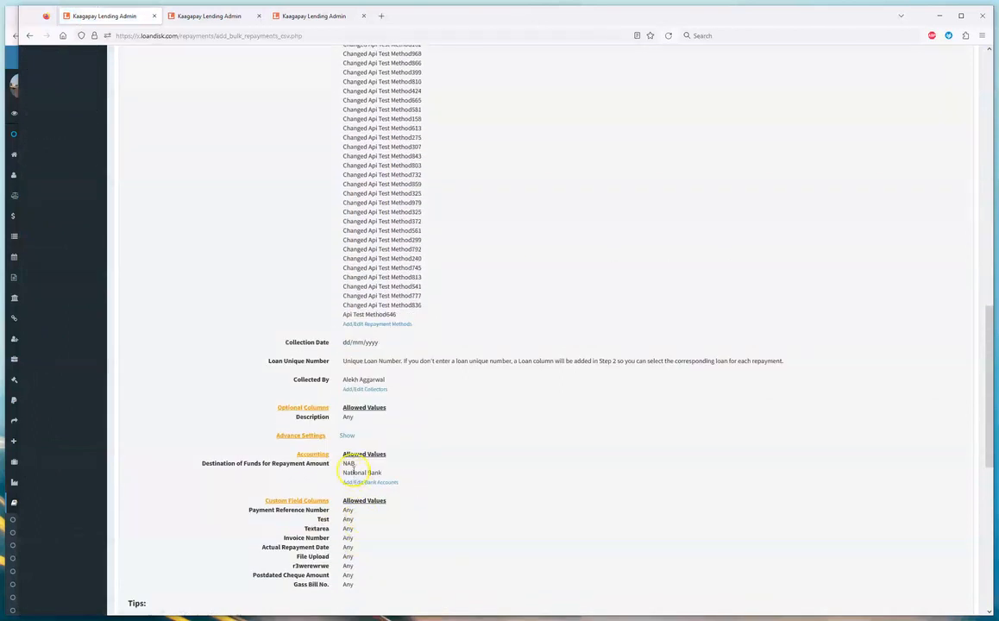
{"action": "scroll", "coordinate": [345, 345], "scroll_direction": "up", "scroll_amount": 10}
Step: Re-enable the Cash option for the Laguna branch in the bank account settings
{"action": "left_click", "coordinate": [231, 16]}
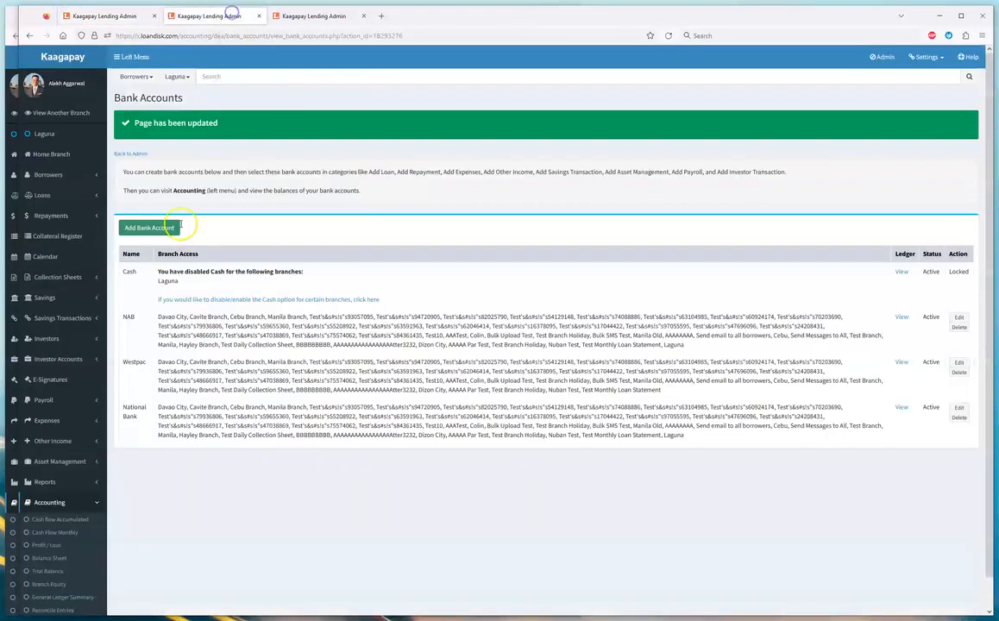
{"action": "left_click", "coordinate": [188, 300]}
{"action": "scroll", "coordinate": [823, 483], "scroll_direction": "down", "scroll_amount": 10}
{"action": "left_click", "coordinate": [792, 552]}
{"action": "left_click", "coordinate": [952, 573]}
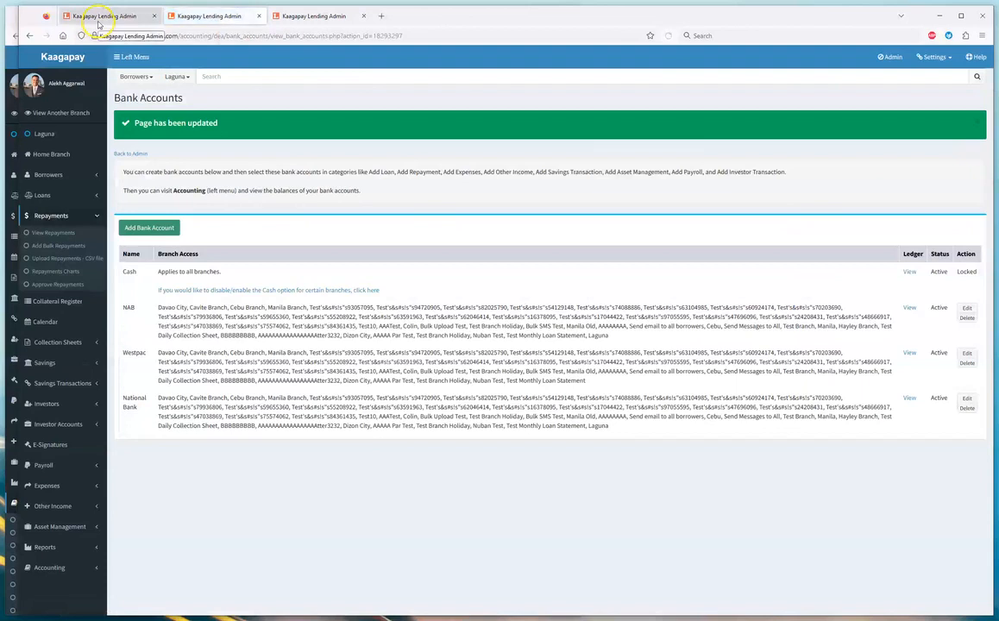
Step: Reload the repayments CSV upload page and recheck the allowed destination of funds accounts
{"action": "left_click", "coordinate": [108, 17]}
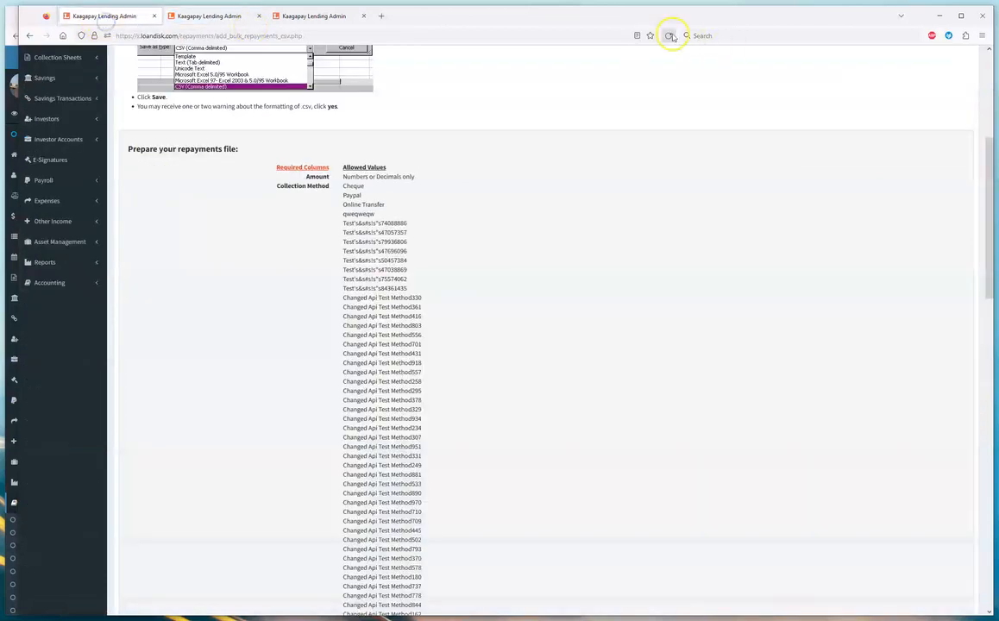
{"action": "scroll", "coordinate": [473, 378], "scroll_direction": "down", "scroll_amount": 10}
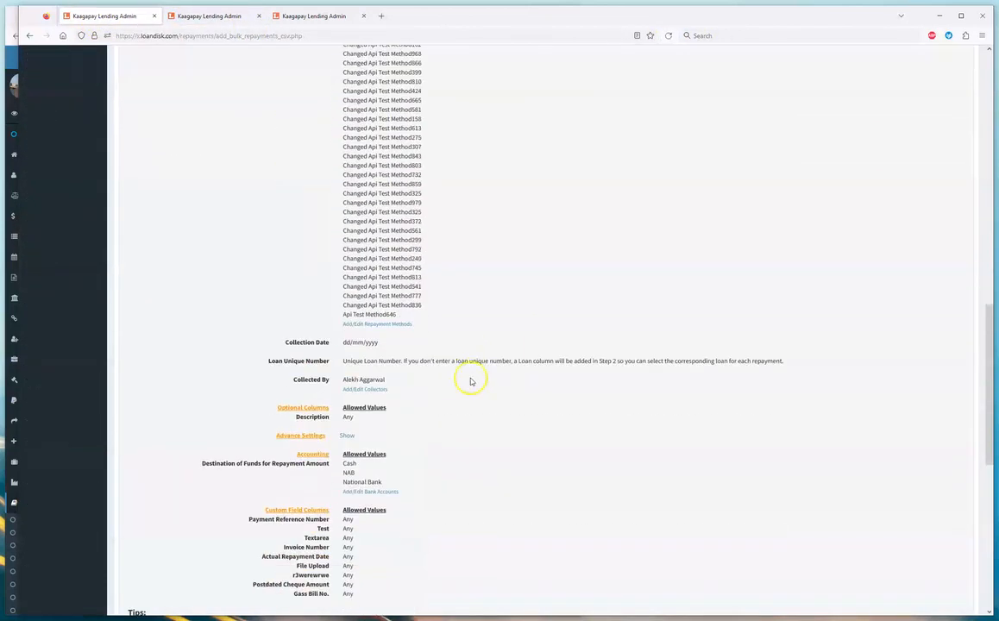
{"action": "scroll", "coordinate": [337, 466], "scroll_direction": "up", "scroll_amount": 10}
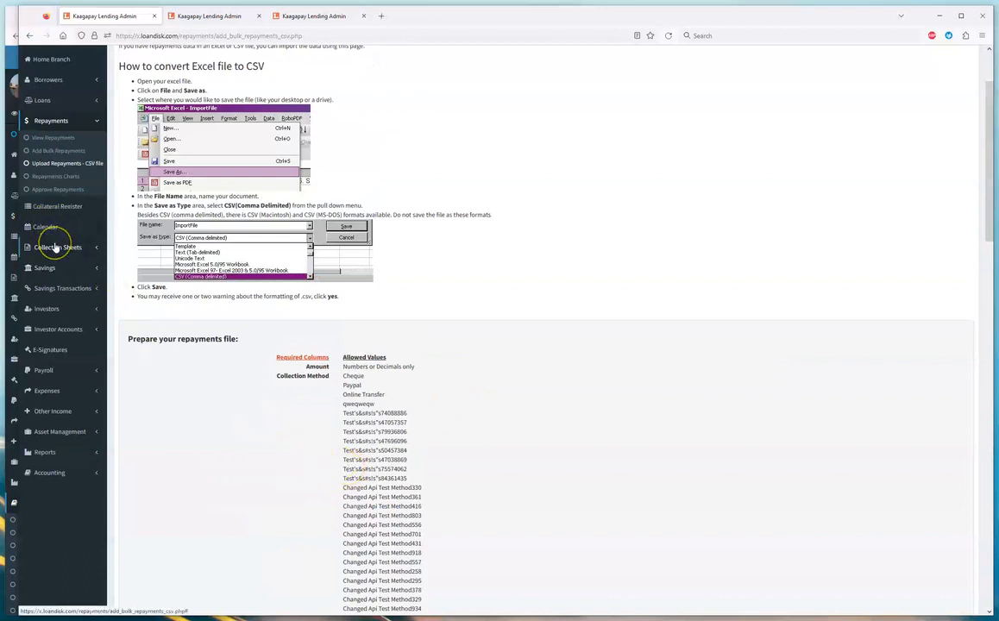
Step: Start a new savings account, selecting a borrower and the New Savings product
{"action": "left_click", "coordinate": [51, 268]}
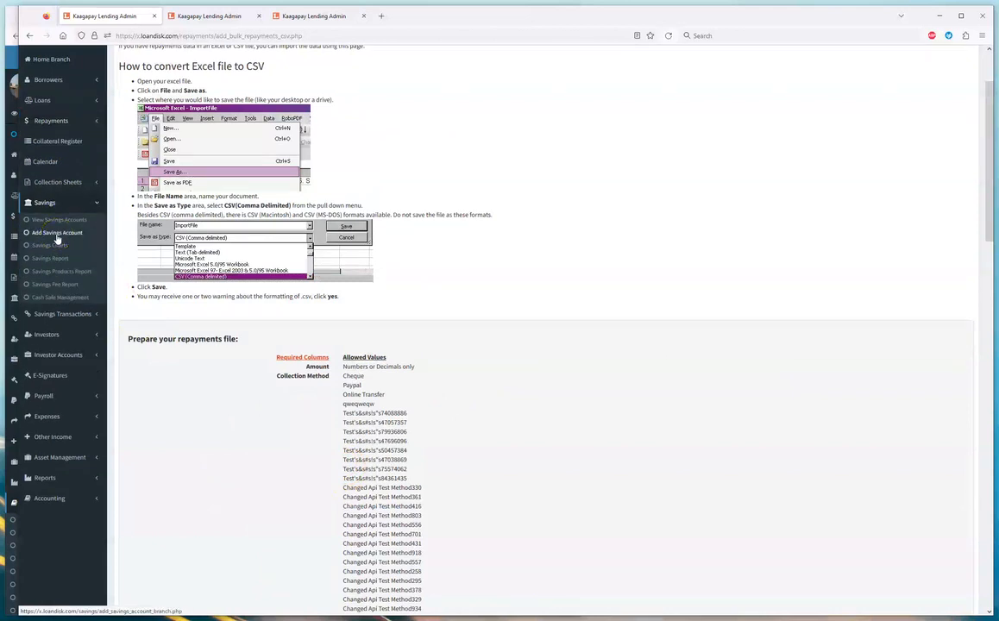
{"action": "left_click", "coordinate": [57, 233]}
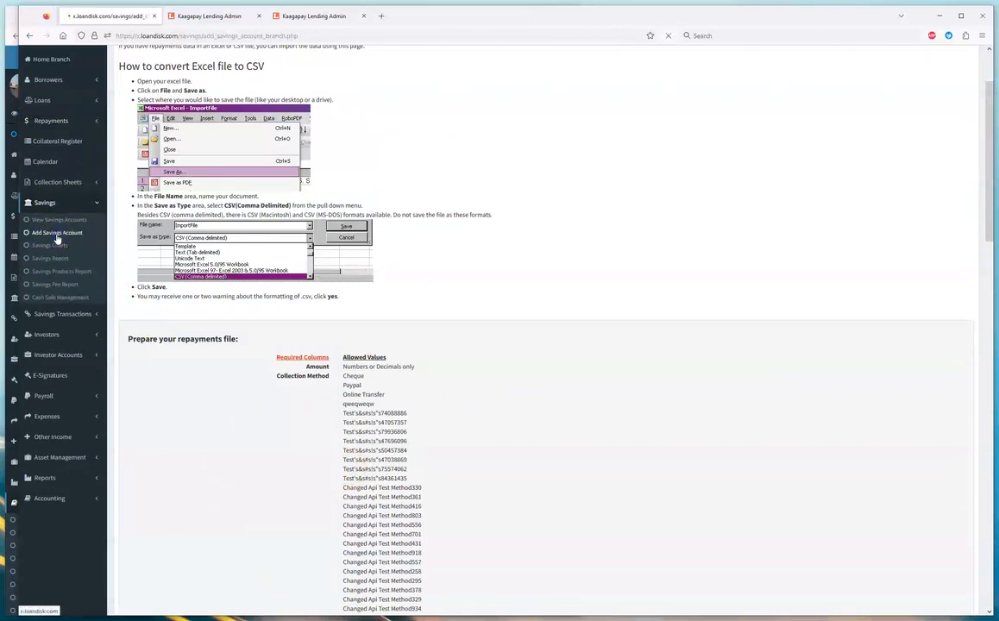
{"action": "left_click", "coordinate": [412, 126]}
{"action": "left_click", "coordinate": [406, 157]}
{"action": "left_click", "coordinate": [397, 147]}
{"action": "left_click", "coordinate": [394, 171]}
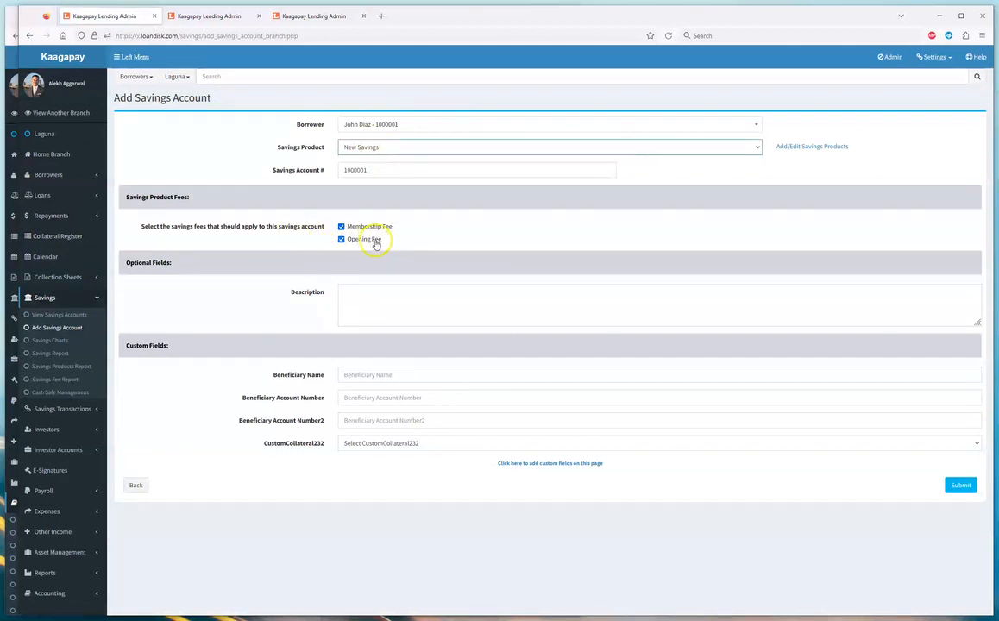
Step: Open the Savings Fees settings from the Admin page in a separate browser tab
{"action": "middle_click", "coordinate": [886, 58]}
{"action": "left_click", "coordinate": [211, 16]}
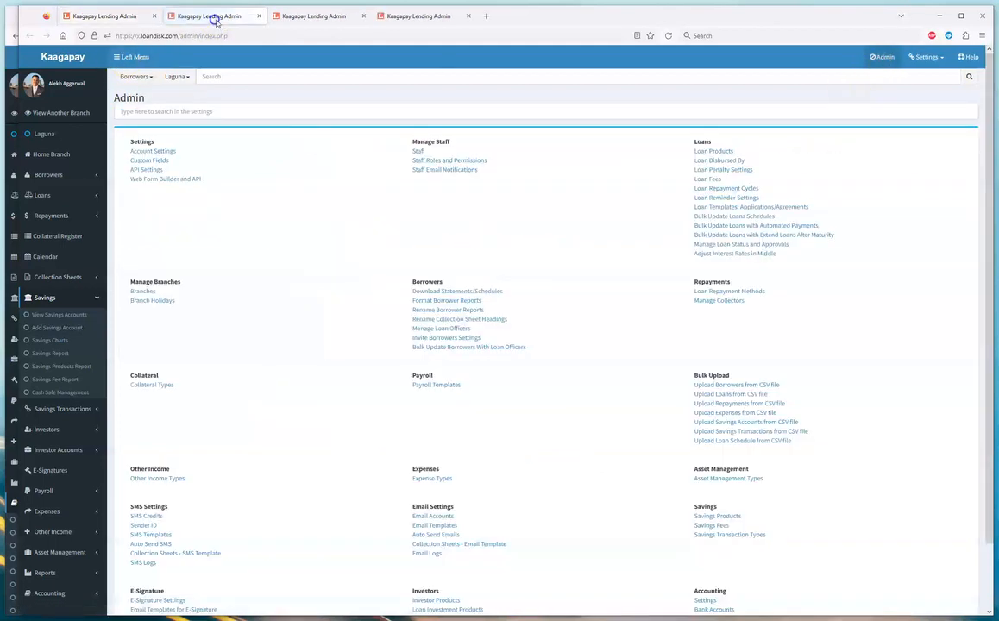
{"action": "scroll", "coordinate": [573, 475], "scroll_direction": "down", "scroll_amount": 2}
{"action": "left_click", "coordinate": [711, 454]}
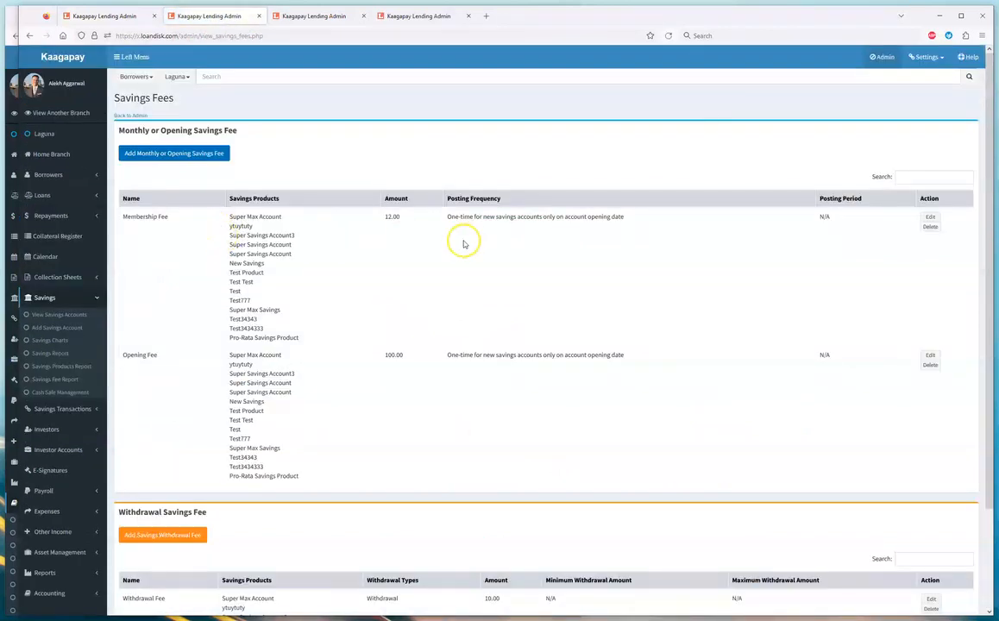
Step: Check the Opening Fee's Cash/Bank account, then return to the savings fees and find the Withdrawal Savings Fee section
{"action": "left_click", "coordinate": [929, 354]}
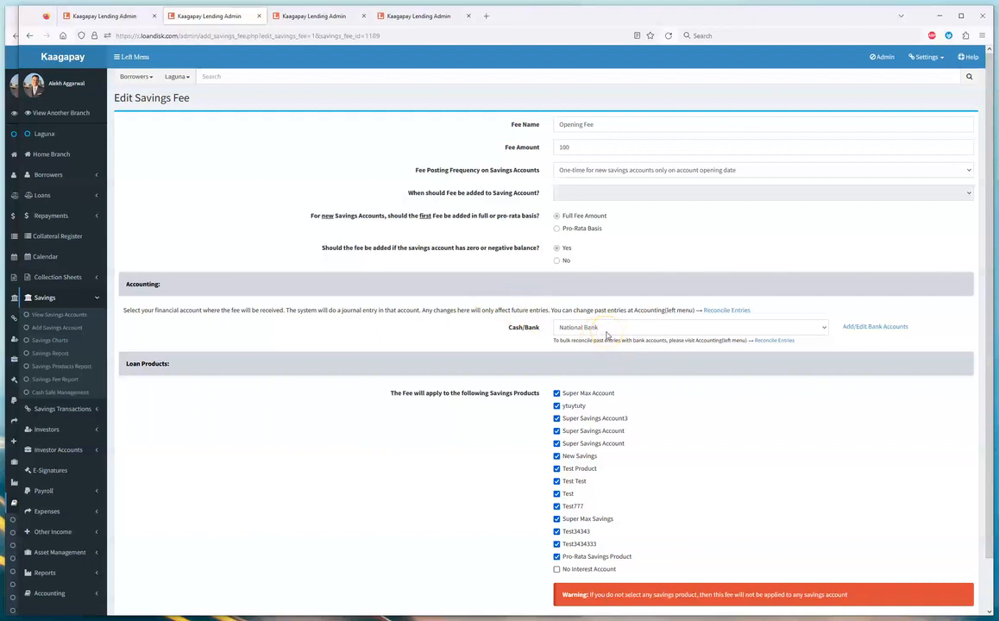
{"action": "left_click", "coordinate": [16, 35]}
{"action": "scroll", "coordinate": [740, 428], "scroll_direction": "down", "scroll_amount": 3}
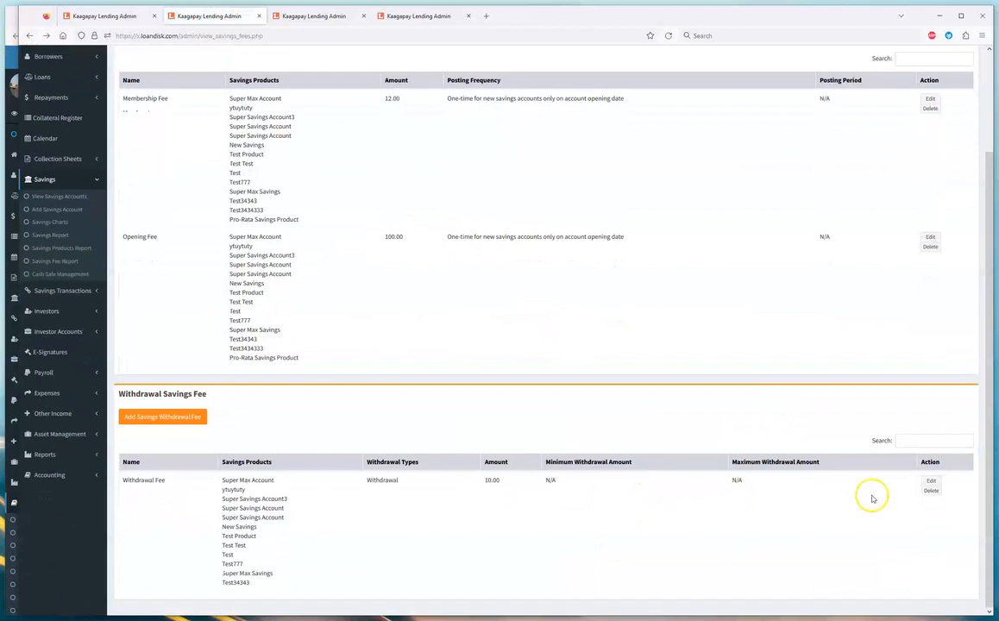
Step: Check the Withdrawal Fee's Cash/Bank account, then return to the new savings account form and submit it
{"action": "left_click", "coordinate": [932, 483]}
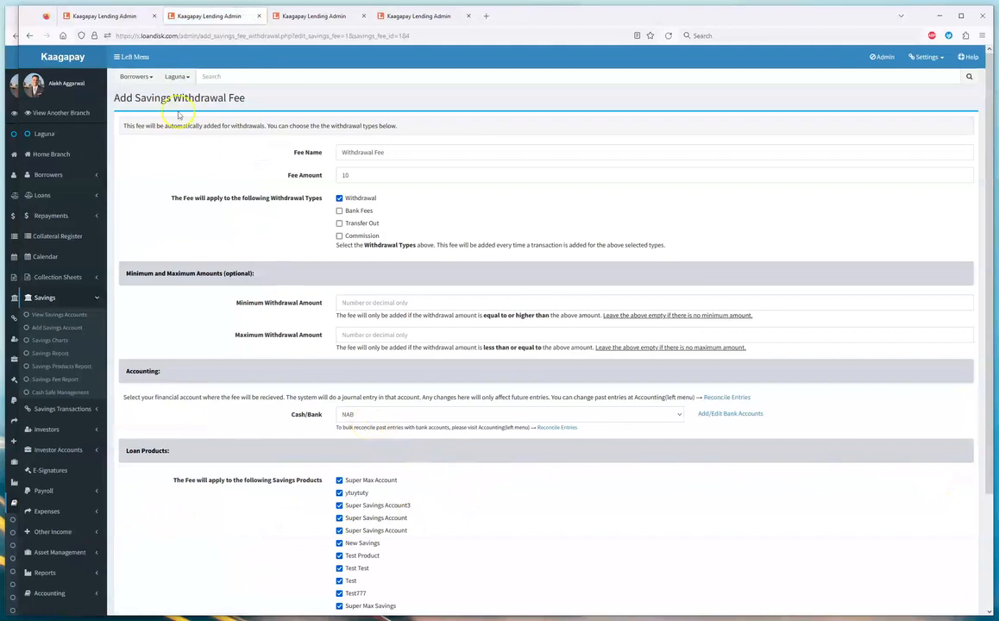
{"action": "left_click", "coordinate": [104, 15]}
{"action": "left_click", "coordinate": [958, 484]}
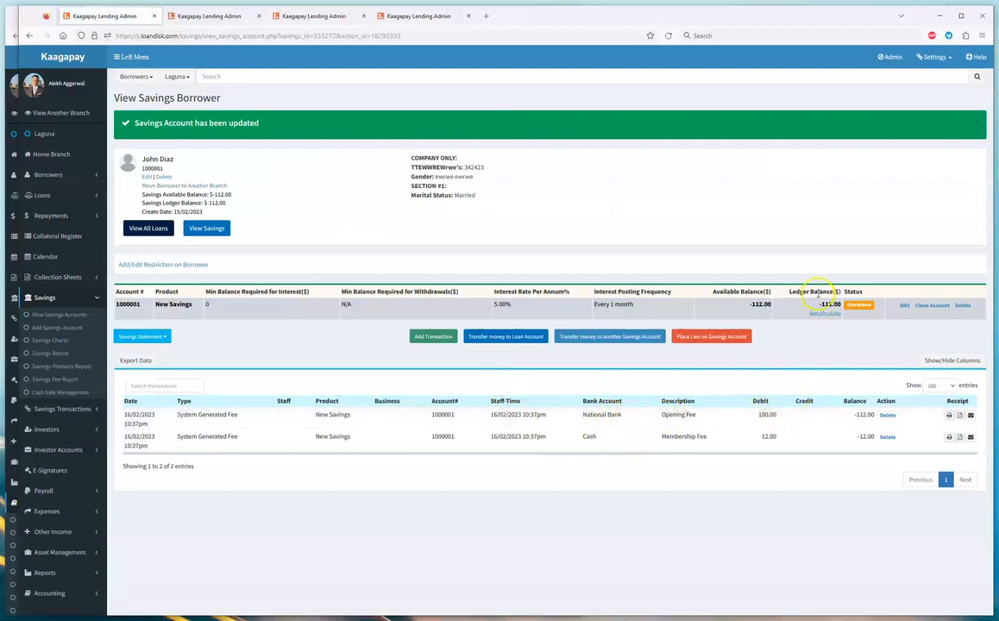
Step: Add a 1,000 deposit dated 01/02/2023 to the savings account, with National Bank as the Cash/Bank account
{"action": "left_click", "coordinate": [428, 336]}
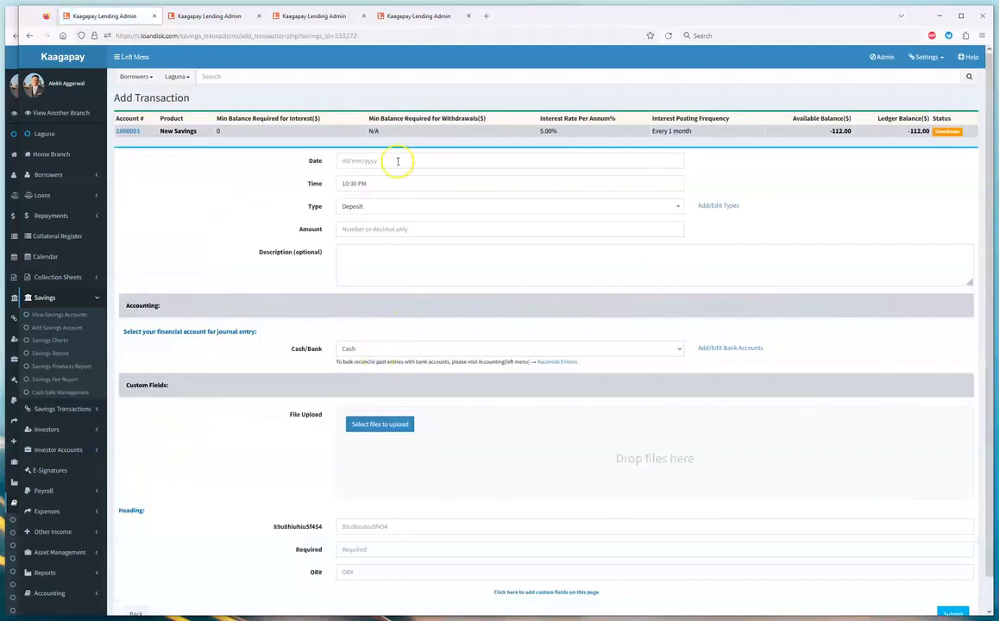
{"action": "left_click", "coordinate": [393, 160]}
{"action": "left_click", "coordinate": [397, 204]}
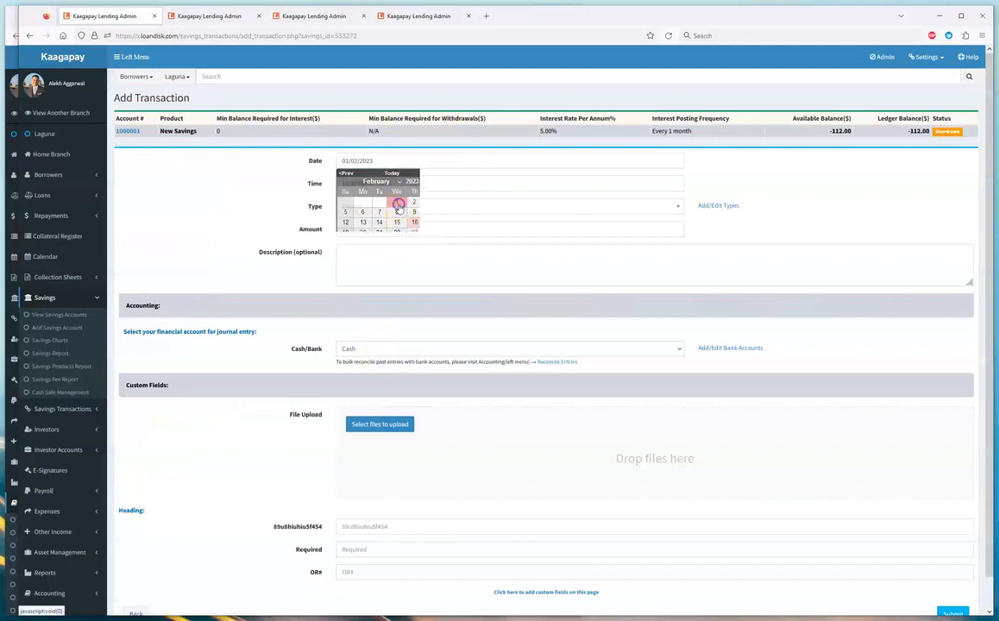
{"action": "left_click", "coordinate": [353, 215]}
{"action": "left_click", "coordinate": [388, 208]}
{"action": "left_click", "coordinate": [359, 231]}
{"action": "type", "text": "1,000"}
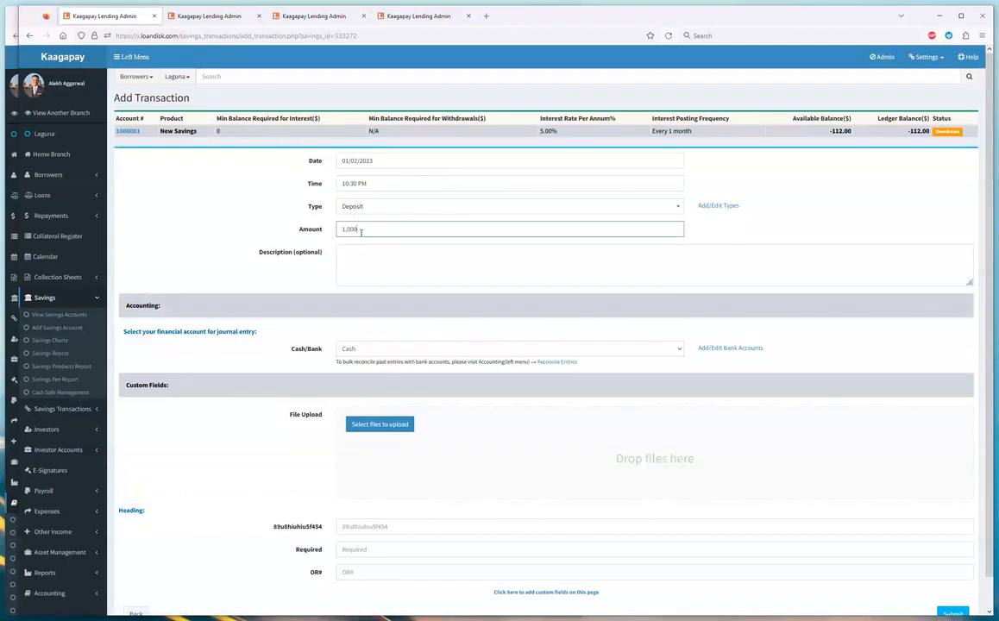
{"action": "left_click", "coordinate": [351, 349]}
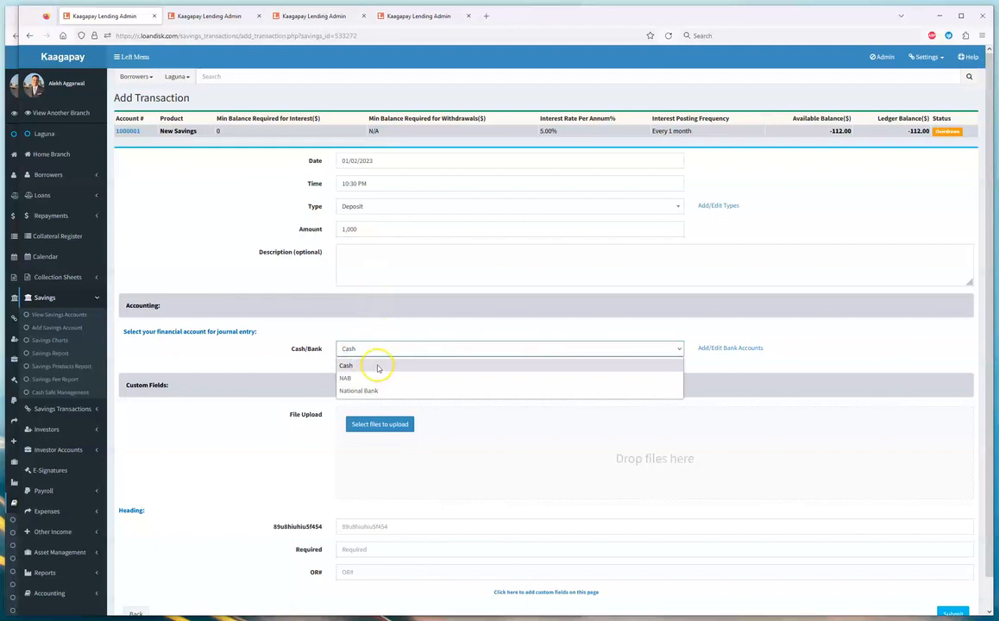
{"action": "left_click", "coordinate": [372, 389]}
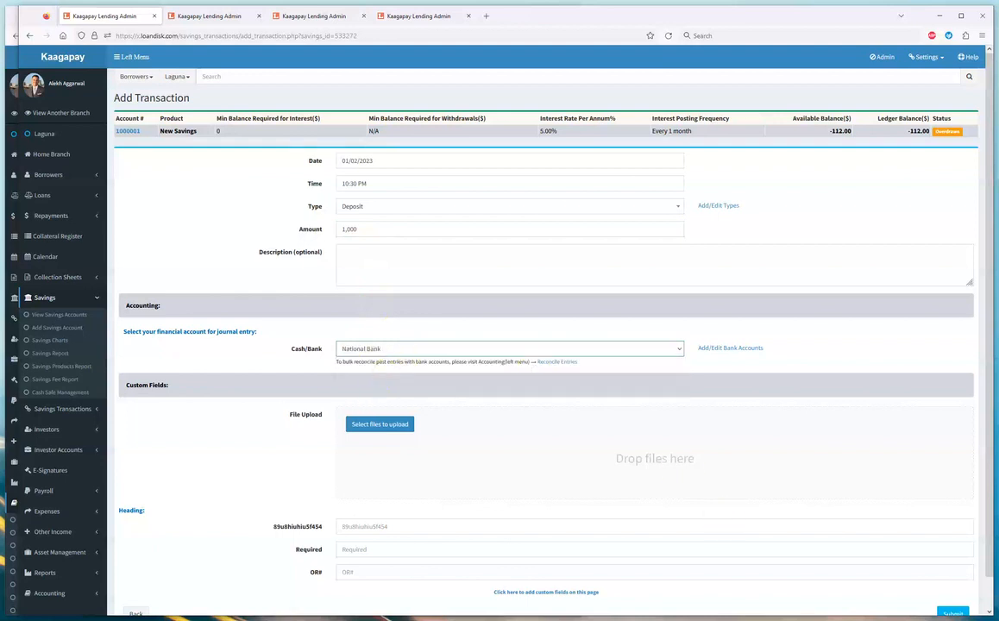
{"action": "left_click", "coordinate": [953, 613]}
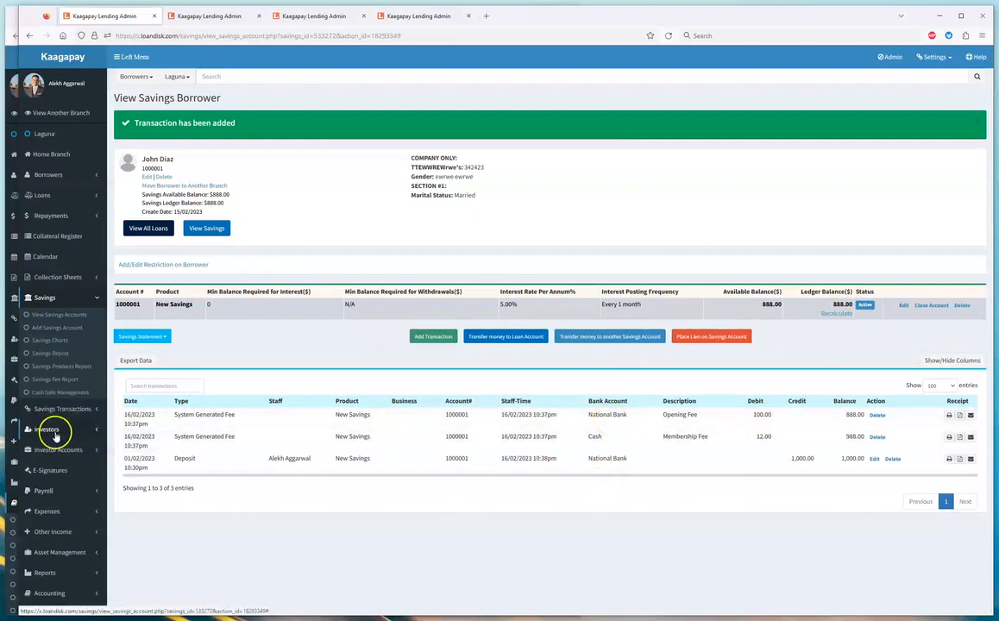
Step: Open a new payroll entry for the unregistered staff member and check the Cash/Bank account options
{"action": "left_click", "coordinate": [64, 489]}
{"action": "left_click", "coordinate": [60, 431]}
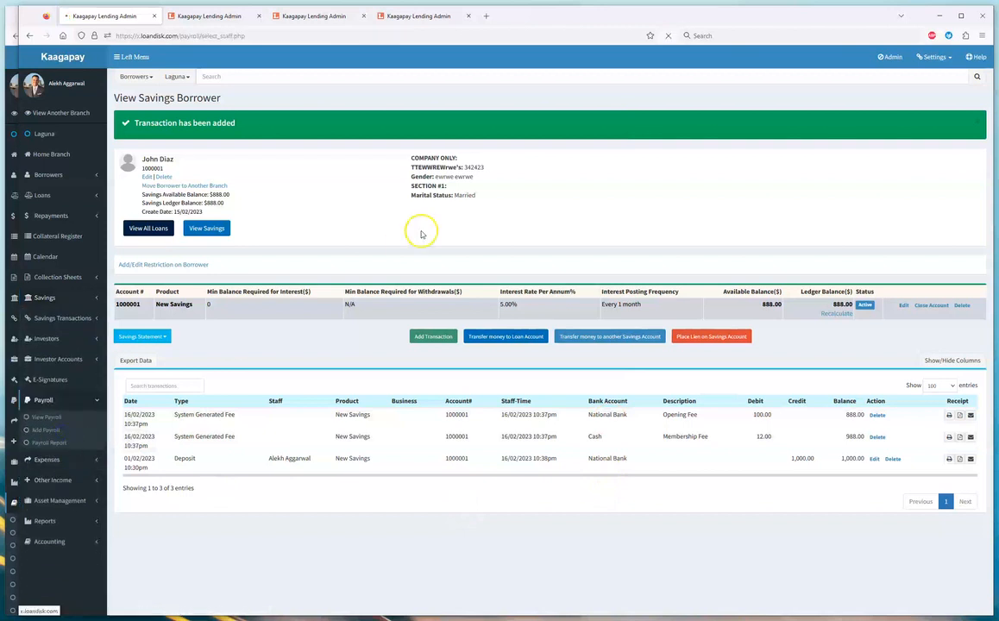
{"action": "left_click", "coordinate": [433, 194]}
{"action": "left_click", "coordinate": [432, 223]}
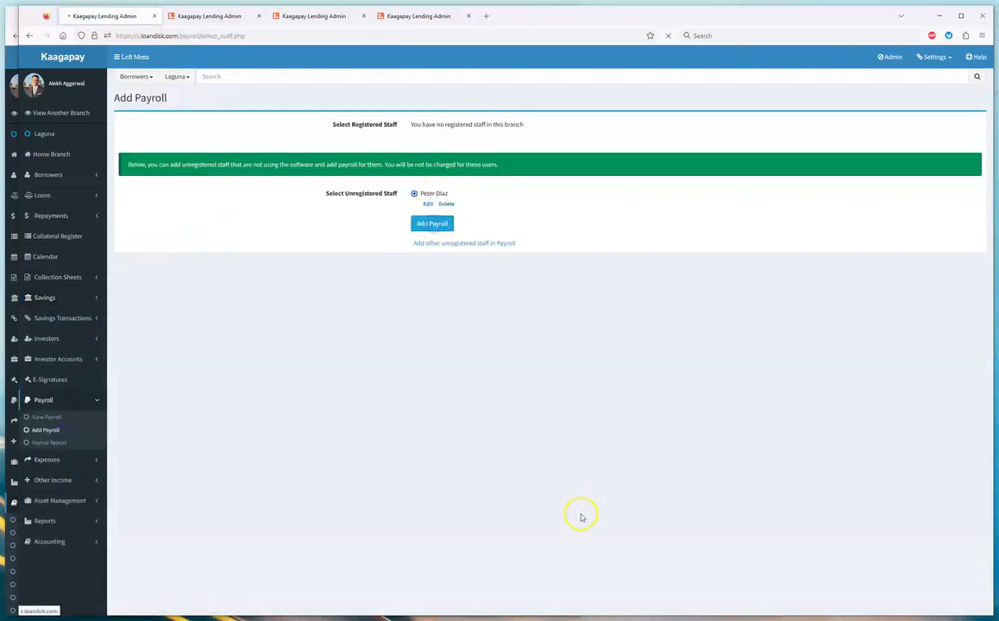
{"action": "scroll", "coordinate": [580, 517], "scroll_direction": "down", "scroll_amount": 10}
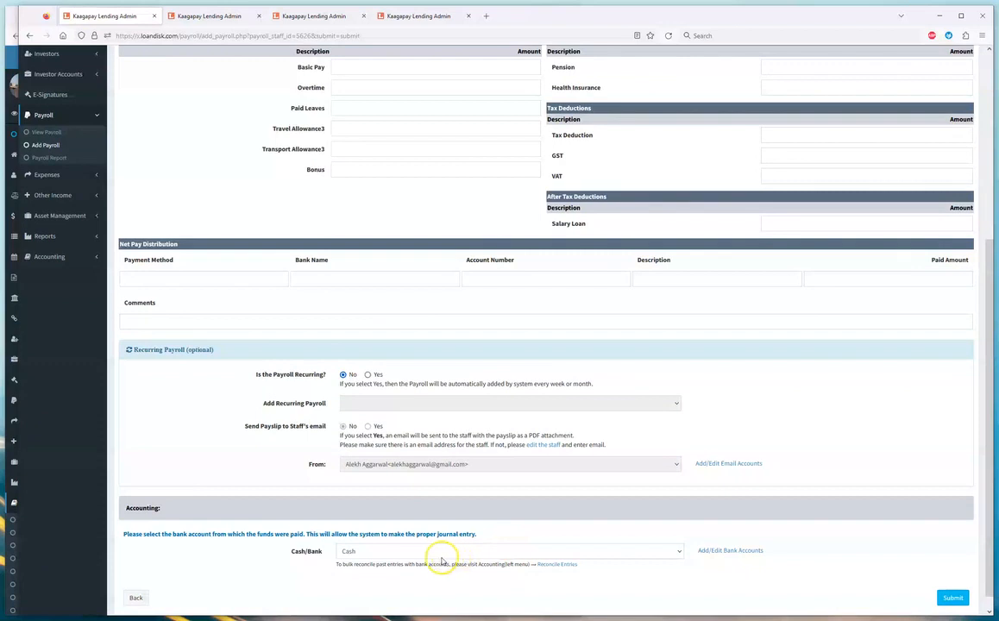
{"action": "left_click", "coordinate": [366, 552]}
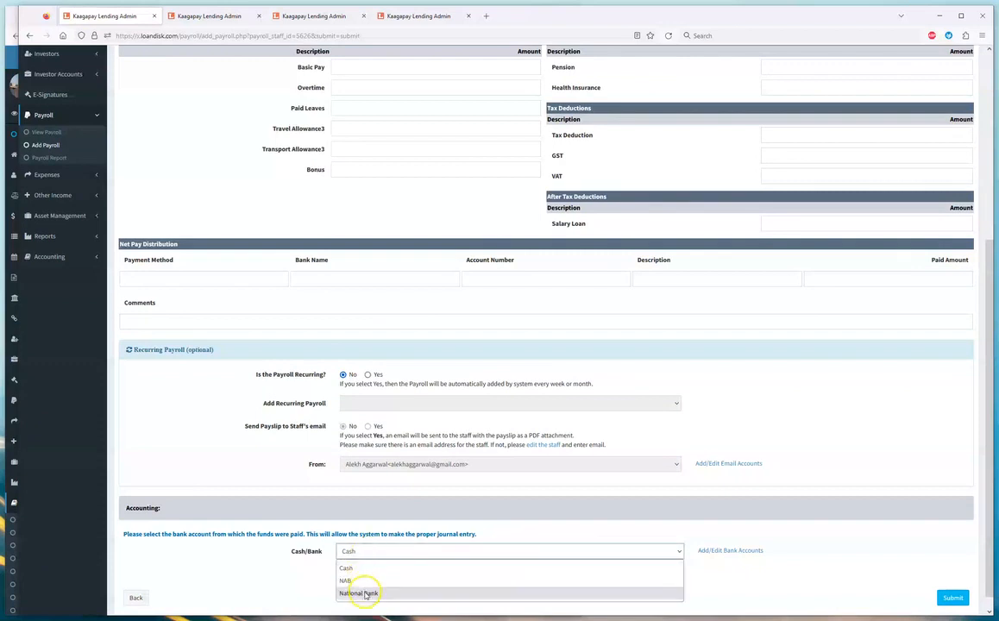
Step: Open the Add Expense form and check the Cash/Bank account options in its Accounting section
{"action": "left_click", "coordinate": [48, 175]}
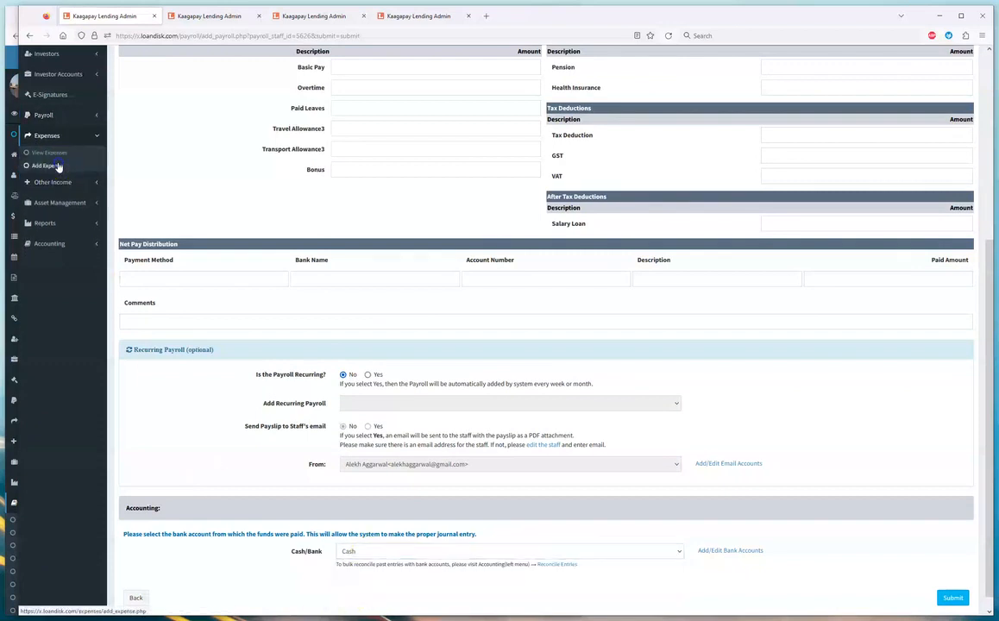
{"action": "scroll", "coordinate": [388, 455], "scroll_direction": "down", "scroll_amount": 3}
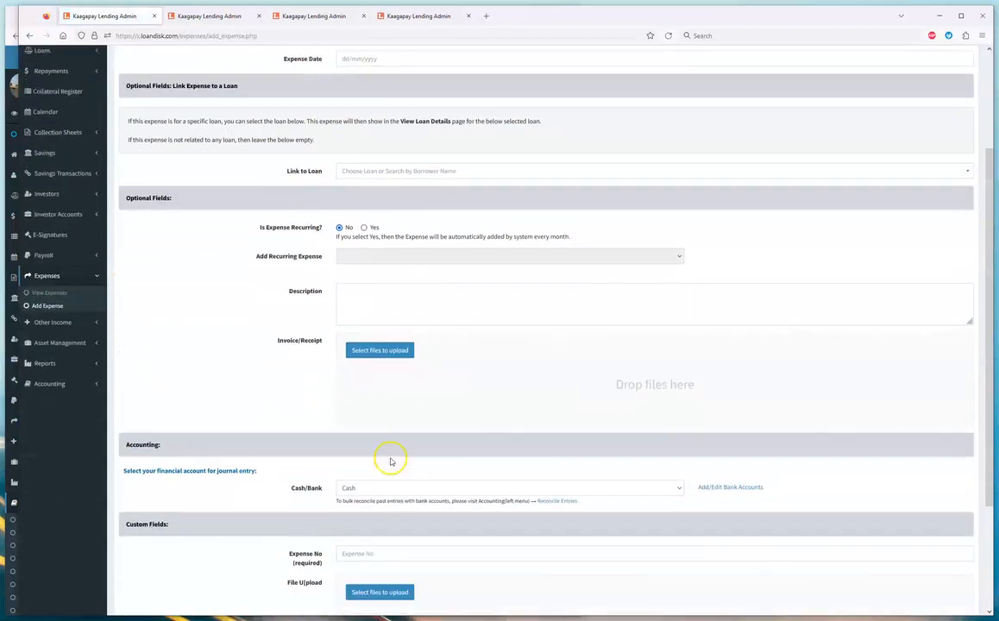
{"action": "left_click", "coordinate": [378, 445]}
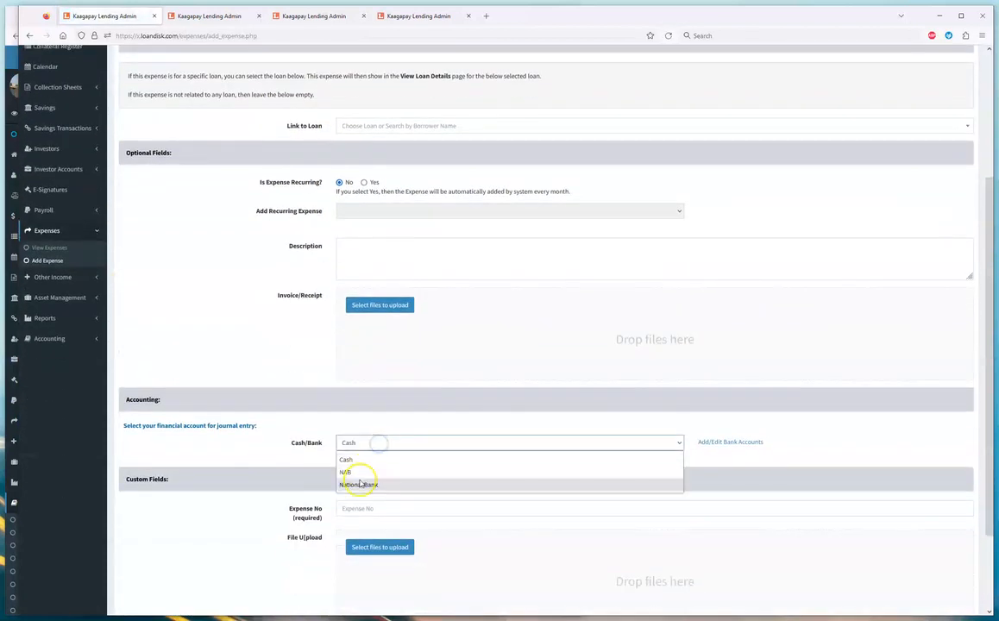
Step: Open the Add Other Income form and check which Cash/Bank accounts it offers
{"action": "left_click", "coordinate": [55, 276]}
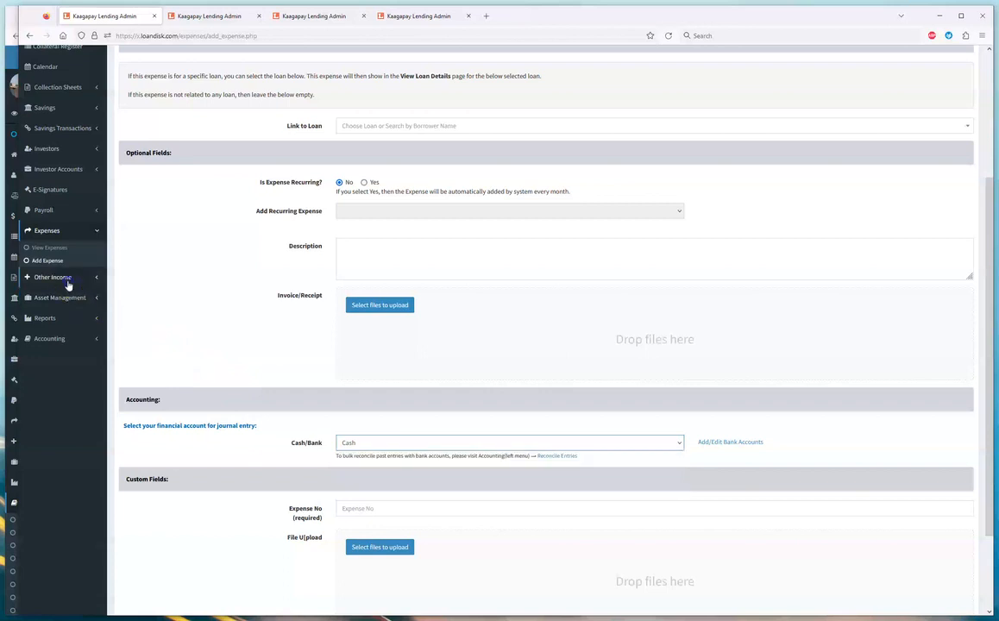
{"action": "left_click", "coordinate": [54, 281]}
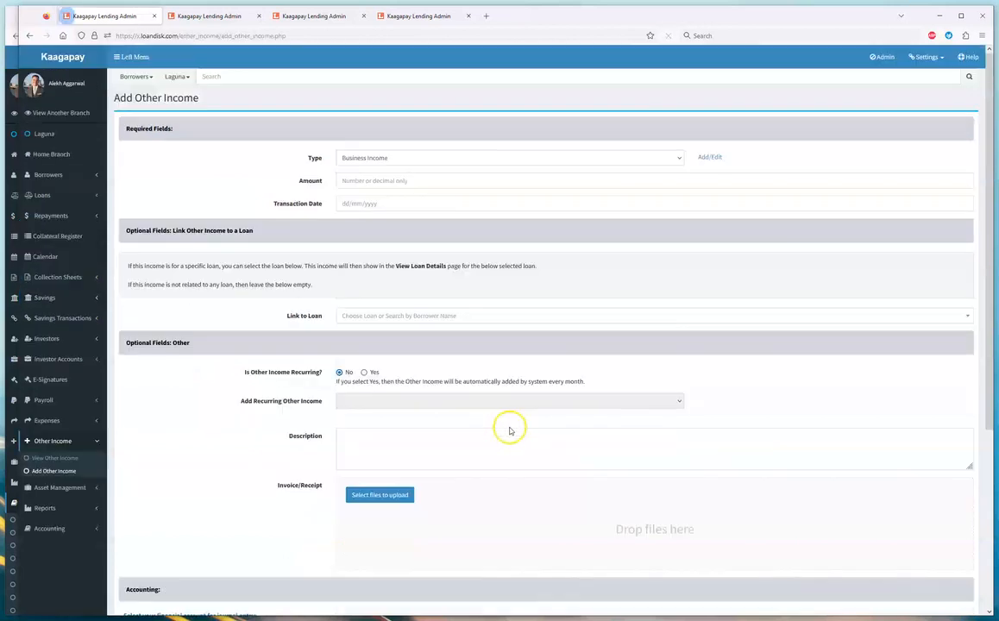
{"action": "scroll", "coordinate": [509, 429], "scroll_direction": "down", "scroll_amount": 4}
{"action": "left_click", "coordinate": [408, 444]}
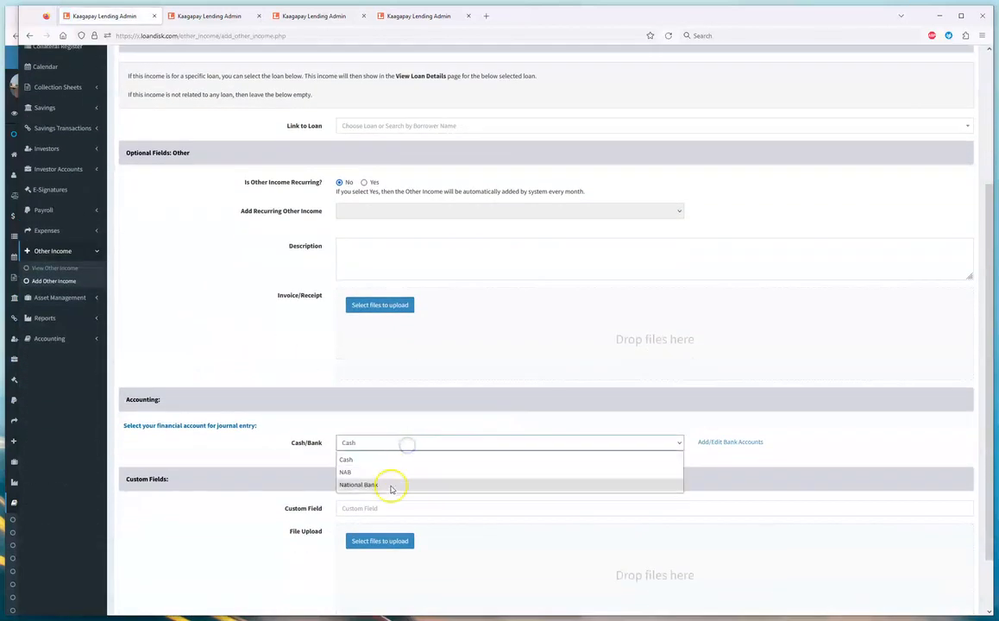
{"action": "left_click", "coordinate": [196, 332]}
Step: Open the Add Asset Management form and review its asset types and source of funds setting
{"action": "left_click", "coordinate": [61, 297]}
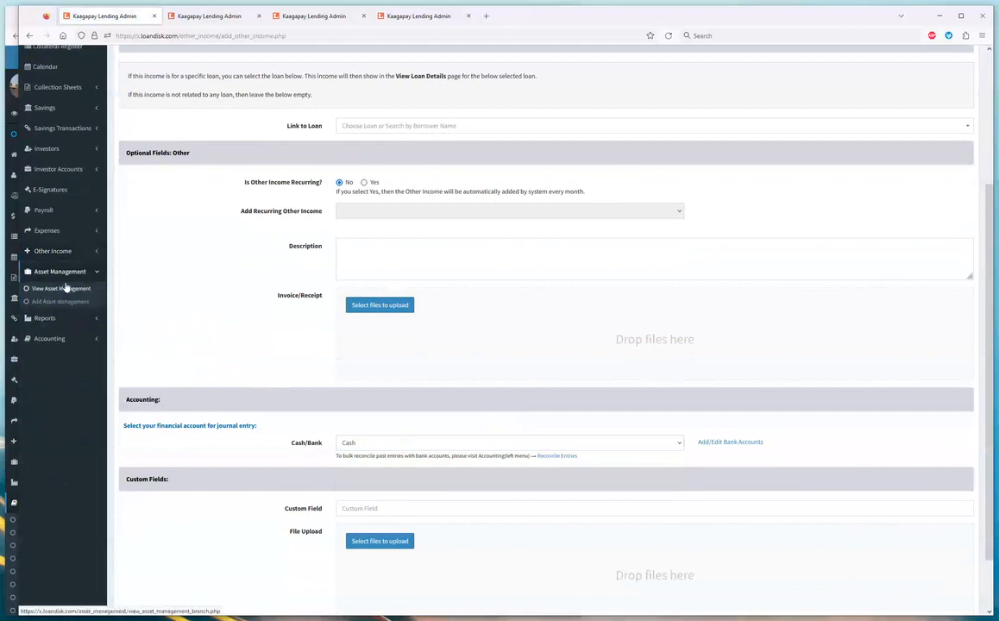
{"action": "left_click", "coordinate": [64, 302]}
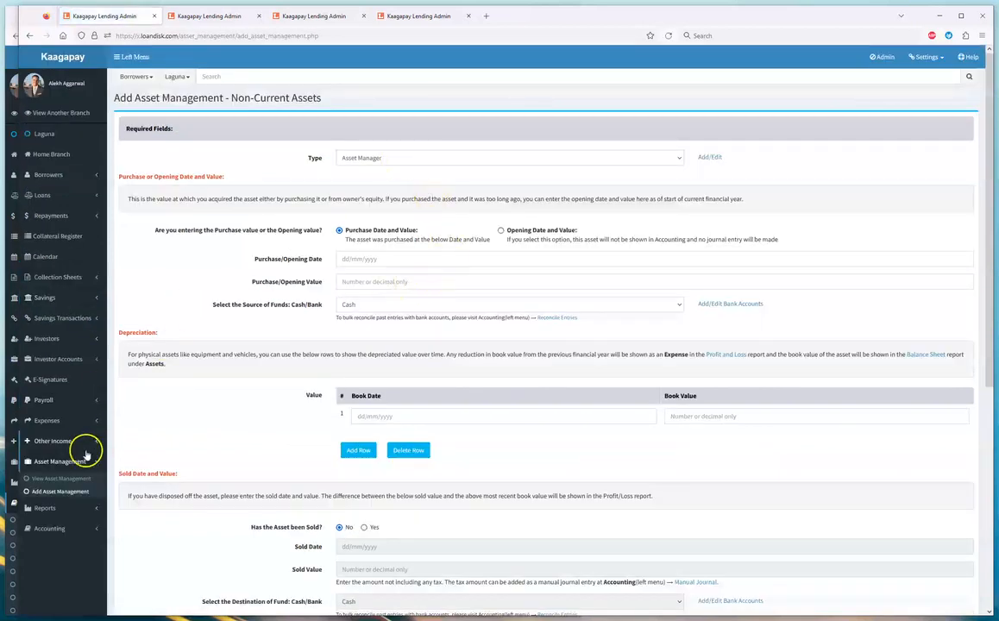
{"action": "left_click", "coordinate": [465, 157]}
{"action": "left_click", "coordinate": [464, 157]}
{"action": "left_click", "coordinate": [318, 164]}
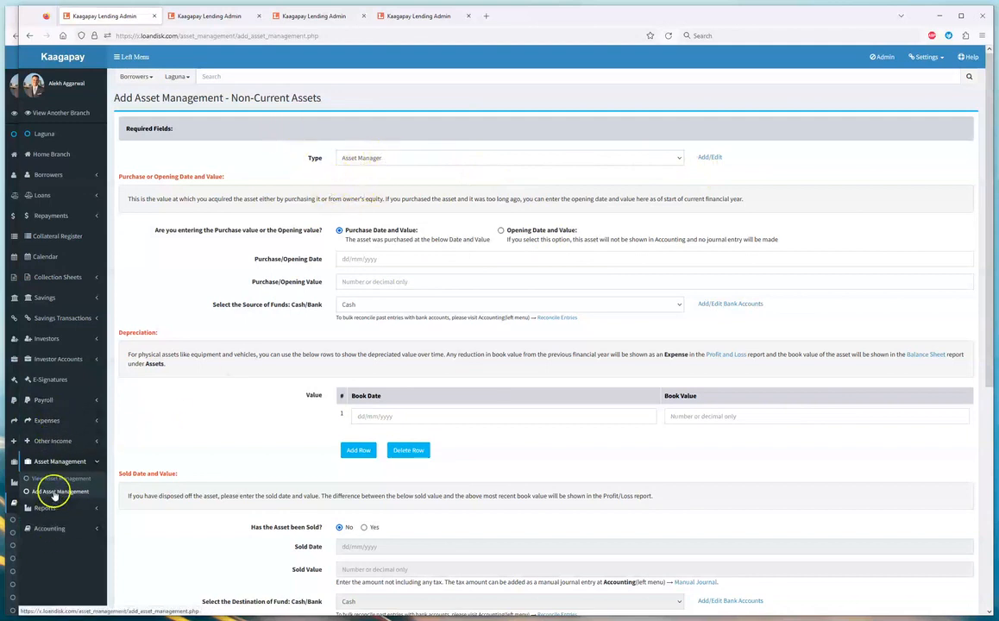
Step: Start a new expense and review the available expense types, keeping Accommodation
{"action": "left_click", "coordinate": [46, 420]}
{"action": "left_click", "coordinate": [46, 451]}
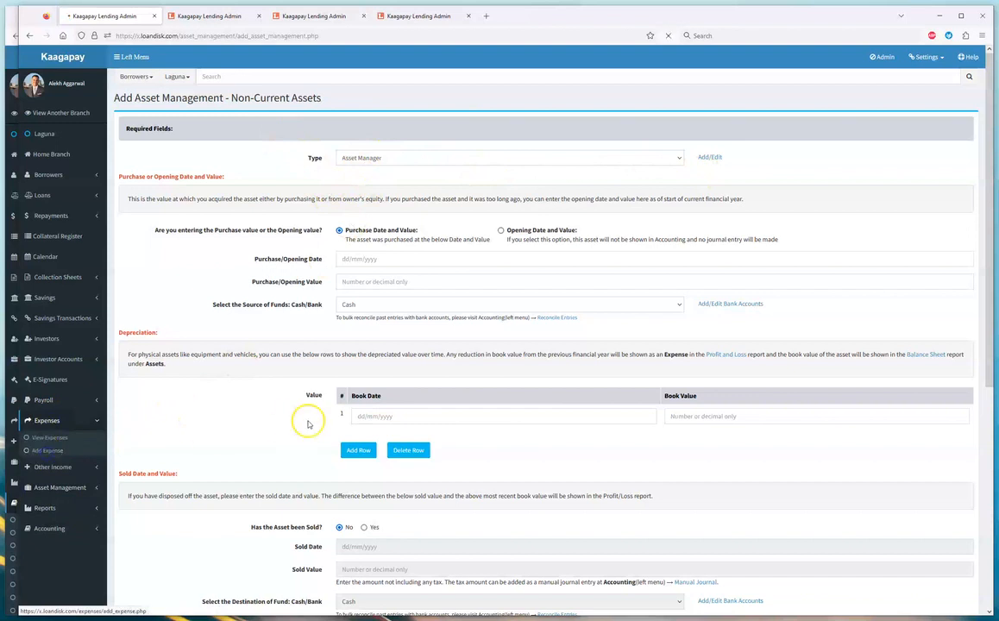
{"action": "left_click", "coordinate": [360, 159]}
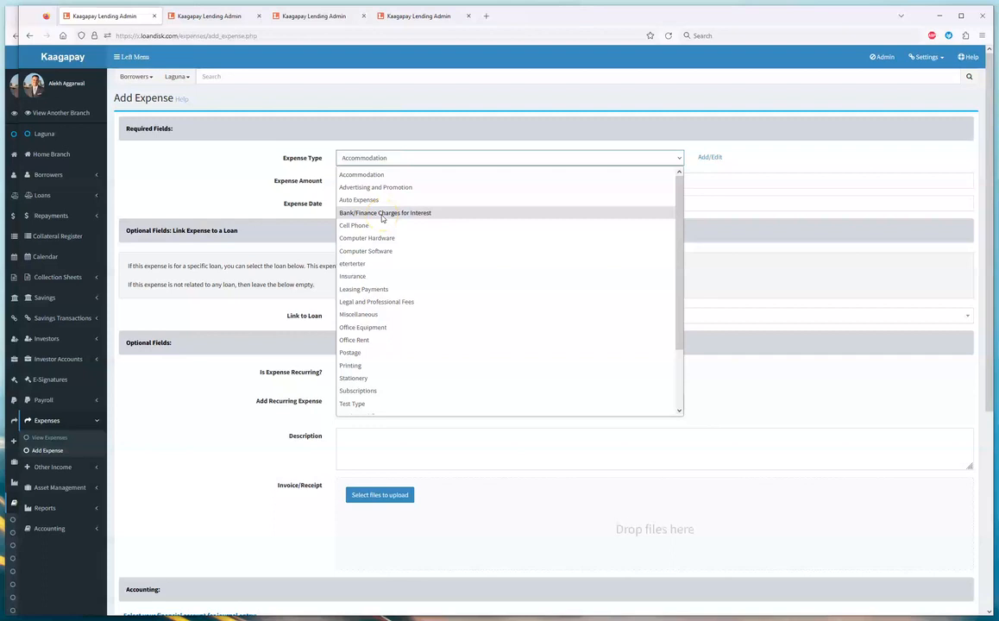
{"action": "left_click", "coordinate": [758, 222]}
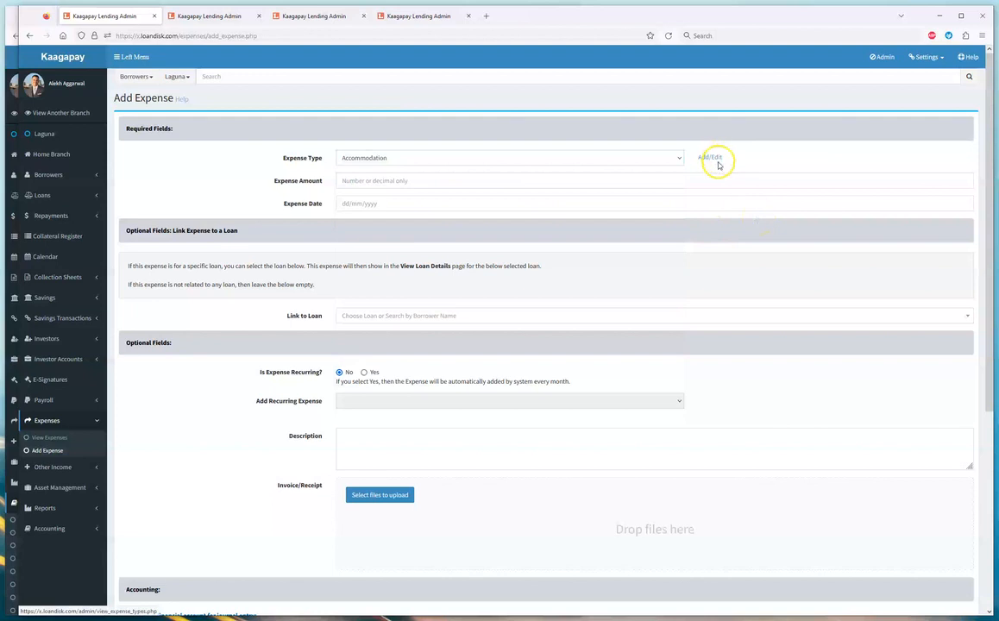
{"action": "left_click", "coordinate": [404, 182]}
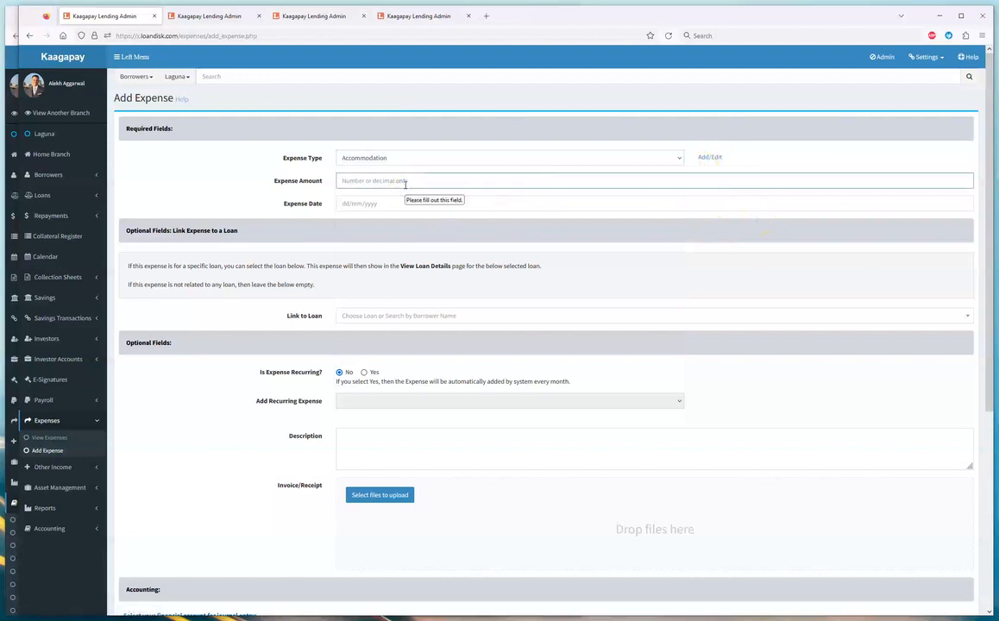
{"action": "left_click", "coordinate": [43, 528]}
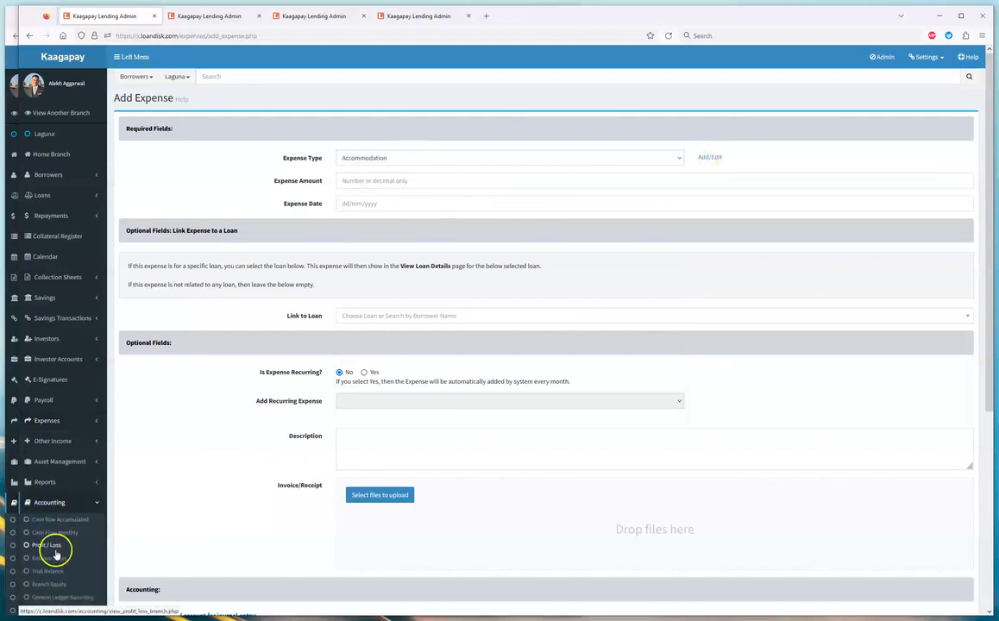
{"action": "scroll", "coordinate": [56, 539], "scroll_direction": "down", "scroll_amount": 2}
{"action": "scroll", "coordinate": [58, 529], "scroll_direction": "up", "scroll_amount": 2}
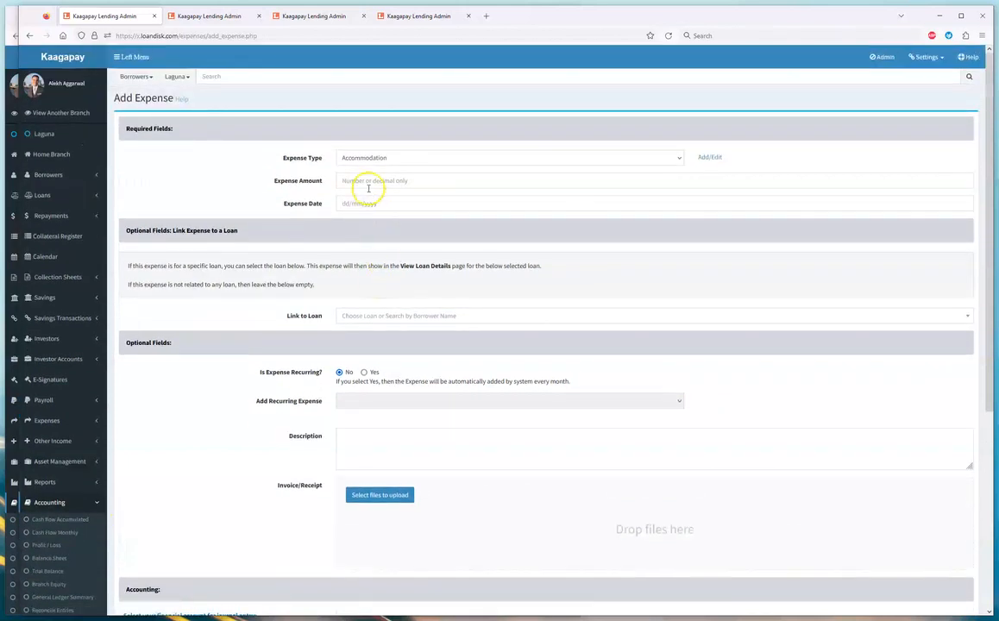
{"action": "scroll", "coordinate": [69, 602], "scroll_direction": "down", "scroll_amount": 2}
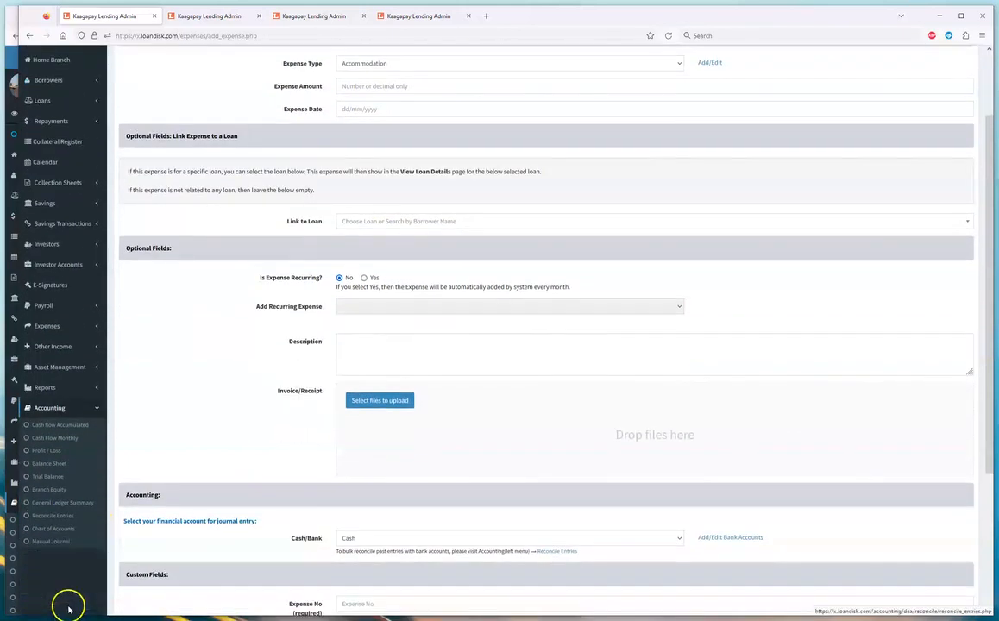
{"action": "scroll", "coordinate": [54, 534], "scroll_direction": "up", "scroll_amount": 2}
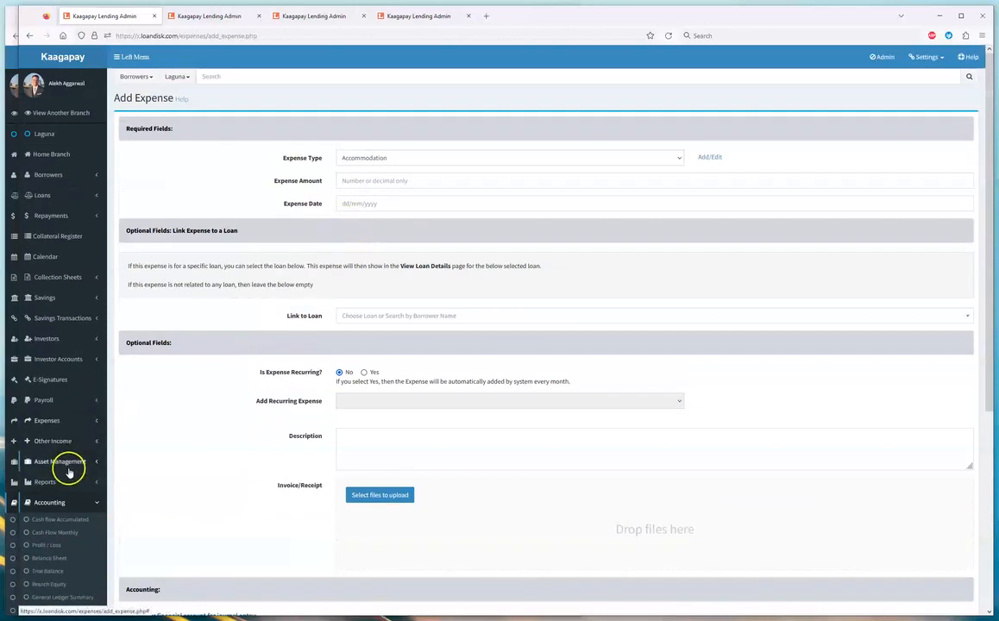
Step: Set the expense amount to 1,000 and the expense date to 16/02/2023
{"action": "left_click", "coordinate": [373, 184]}
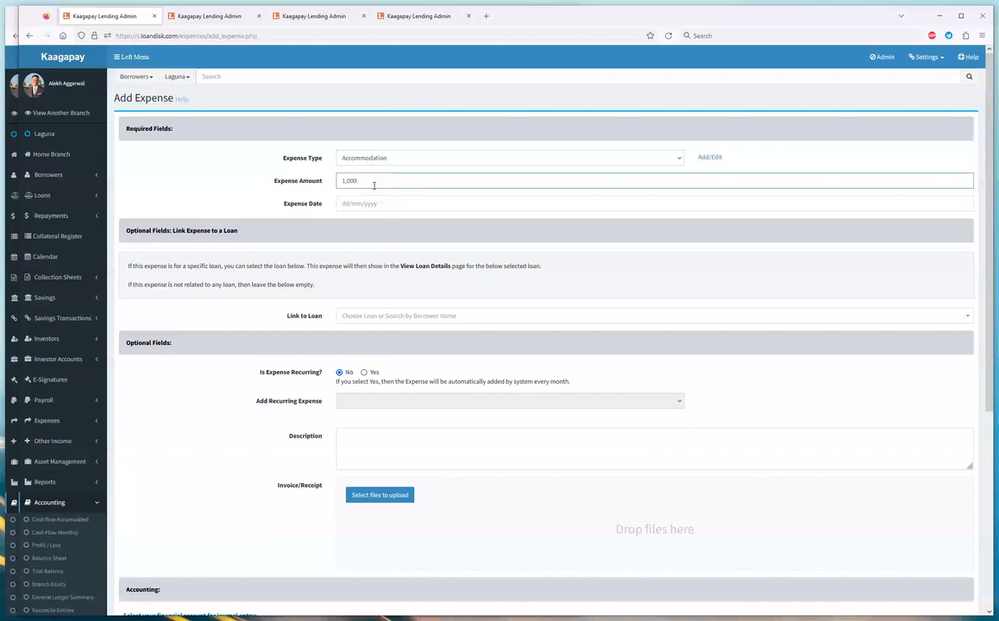
{"action": "left_click", "coordinate": [366, 204]}
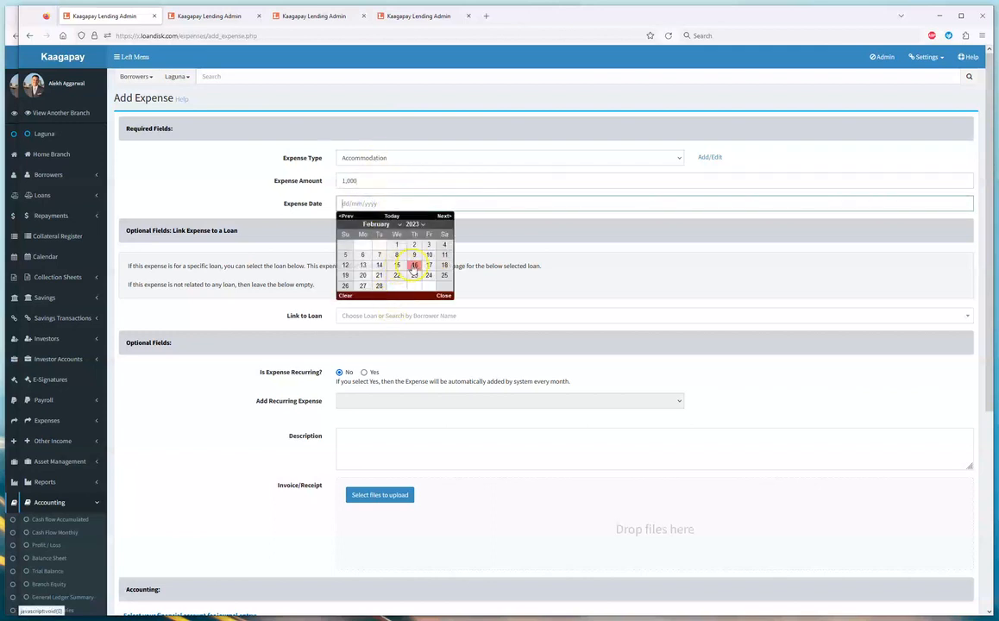
{"action": "left_click", "coordinate": [412, 268]}
Step: Assign the expense to National Bank, enter 12312312 as the Expense No, and submit it
{"action": "scroll", "coordinate": [428, 420], "scroll_direction": "down", "scroll_amount": 3}
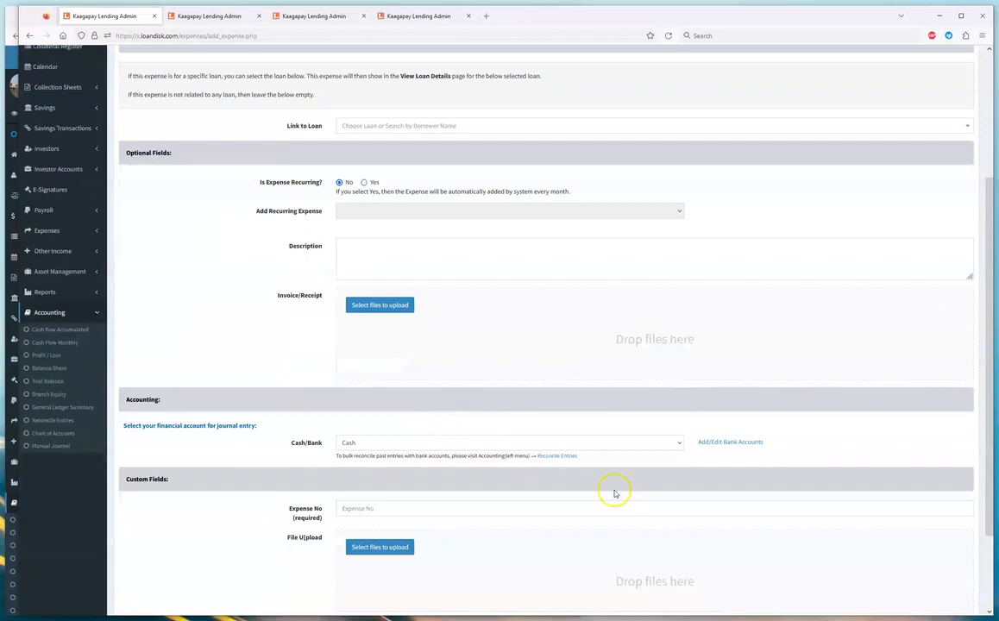
{"action": "left_click", "coordinate": [429, 444]}
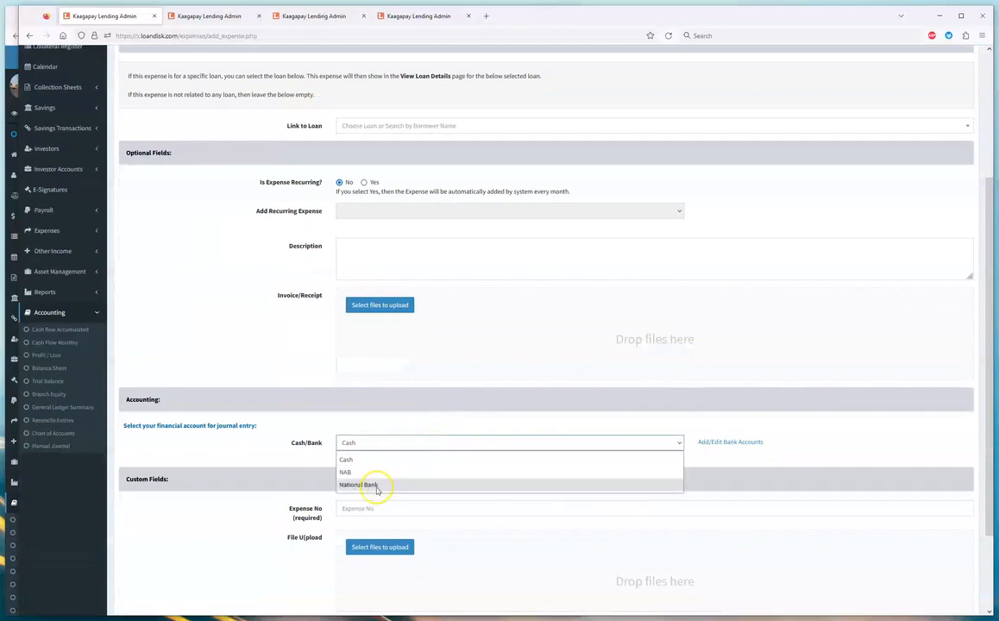
{"action": "left_click", "coordinate": [377, 485]}
{"action": "scroll", "coordinate": [788, 503], "scroll_direction": "down", "scroll_amount": 2}
{"action": "left_click", "coordinate": [559, 401]}
{"action": "type", "text": "12312312"}
{"action": "left_click", "coordinate": [952, 582]}
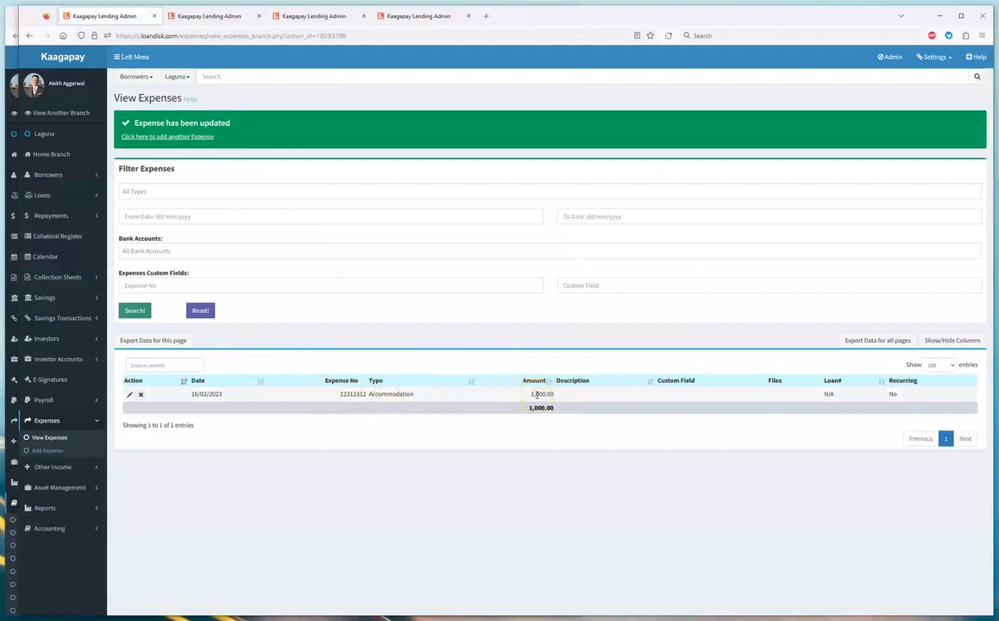
Step: Open the Profit/Loss report and examine how the Accommodation expense is recorded
{"action": "left_click", "coordinate": [62, 527]}
{"action": "left_click", "coordinate": [57, 546]}
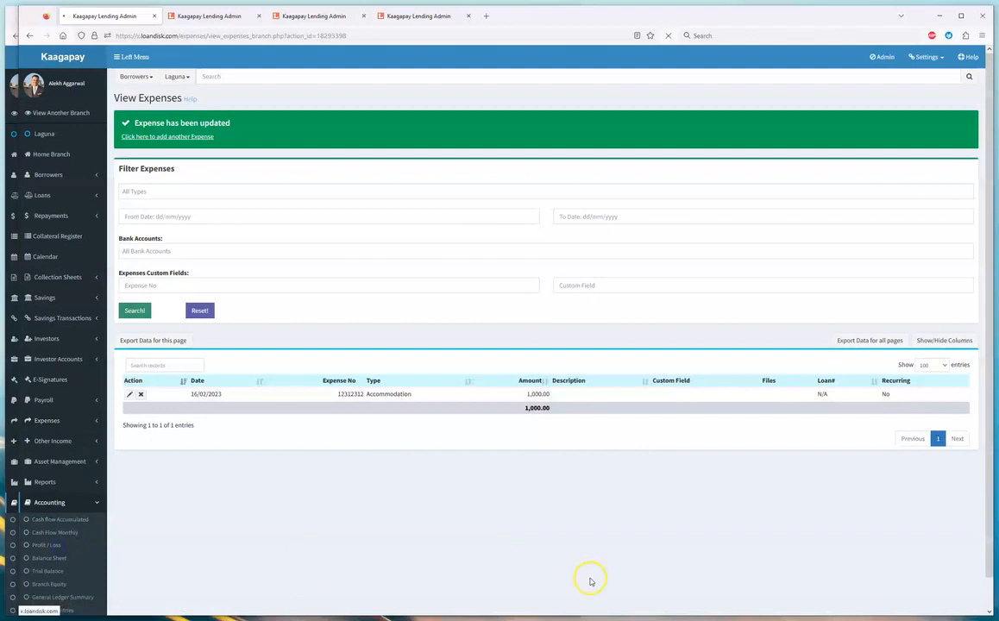
{"action": "scroll", "coordinate": [591, 579], "scroll_direction": "down", "scroll_amount": 2}
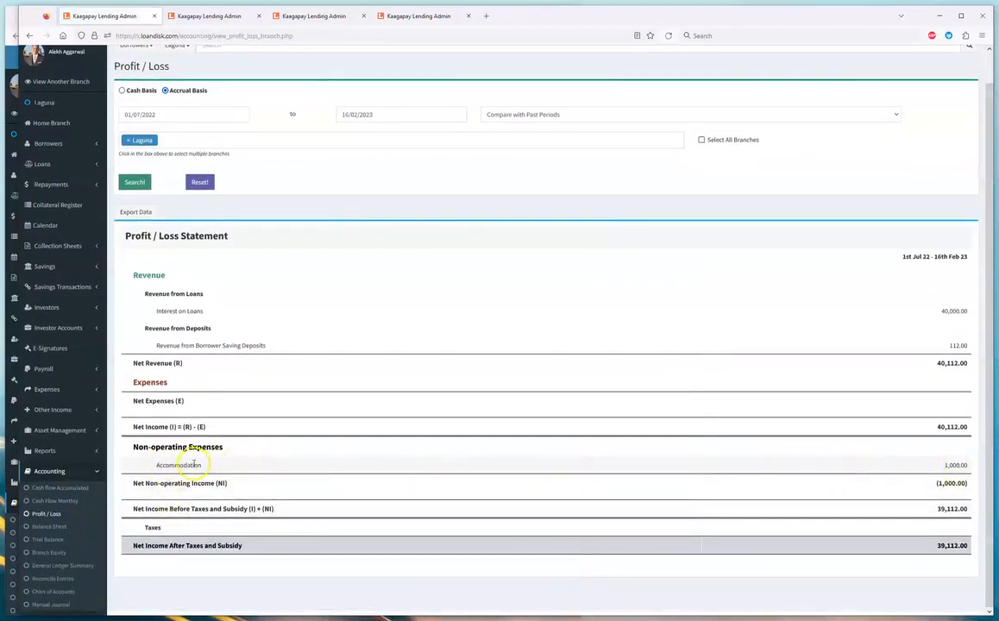
Step: Open the Chart of Accounts and search for "acco" to find the Accommodation account
{"action": "left_click", "coordinate": [62, 592]}
{"action": "left_click", "coordinate": [901, 318]}
{"action": "type", "text": "accom"}
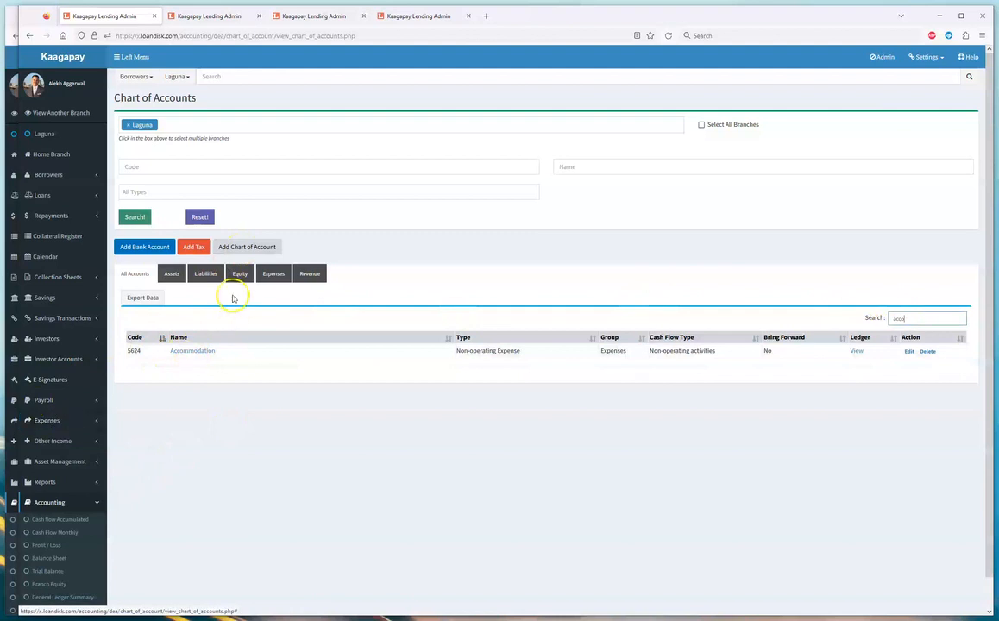
Step: Start an other income entry of type Motor Vehicle Sale with an amount of 10000 and pick its transaction date
{"action": "left_click", "coordinate": [78, 443]}
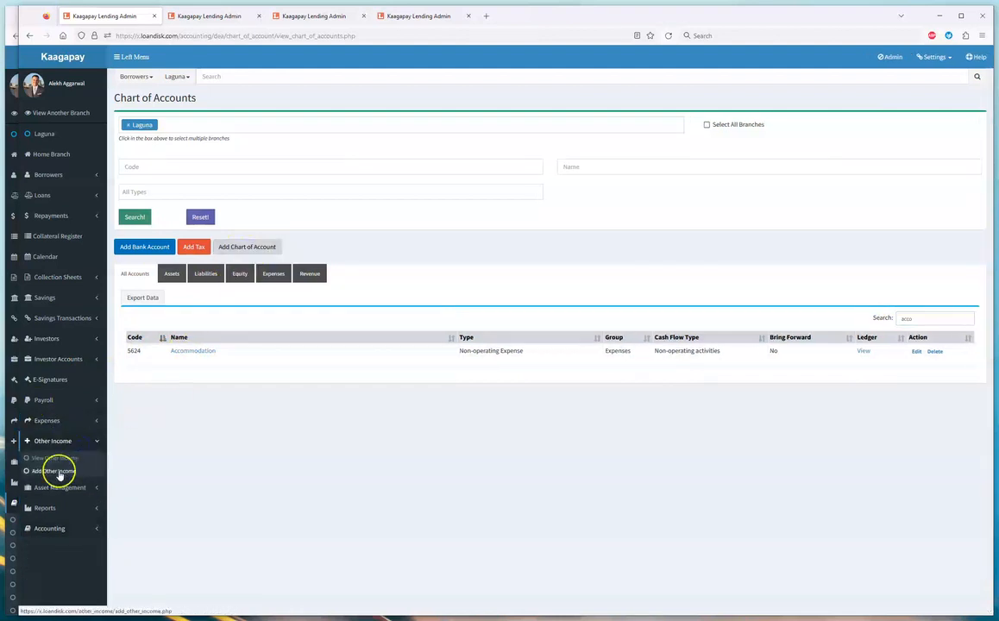
{"action": "left_click", "coordinate": [63, 472]}
{"action": "left_click", "coordinate": [357, 159]}
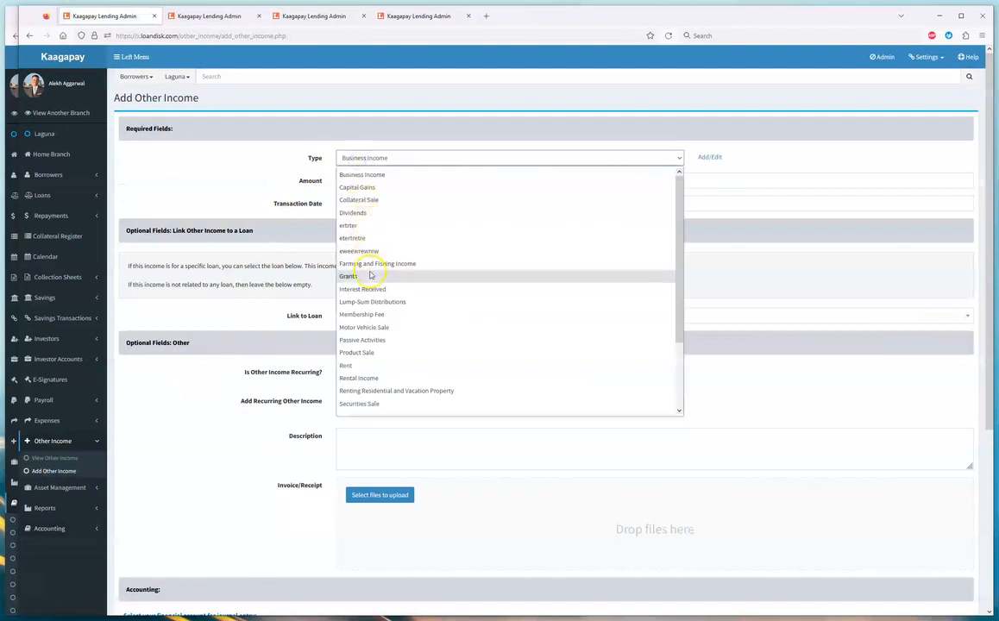
{"action": "left_click", "coordinate": [366, 326]}
{"action": "left_click", "coordinate": [376, 182]}
{"action": "type", "text": "1000"}
{"action": "left_click", "coordinate": [372, 205]}
{"action": "left_click", "coordinate": [410, 266]}
Step: Assign the other income entry to the National Bank account and submit it
{"action": "scroll", "coordinate": [604, 431], "scroll_direction": "down", "scroll_amount": 2}
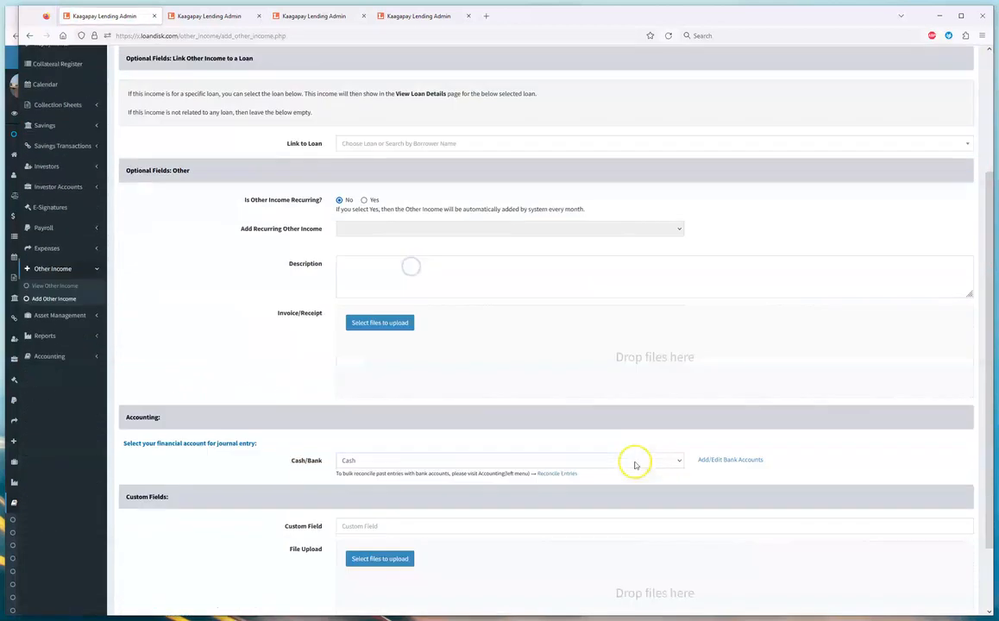
{"action": "left_click", "coordinate": [402, 445]}
{"action": "left_click", "coordinate": [381, 482]}
{"action": "scroll", "coordinate": [921, 566], "scroll_direction": "down", "scroll_amount": 2}
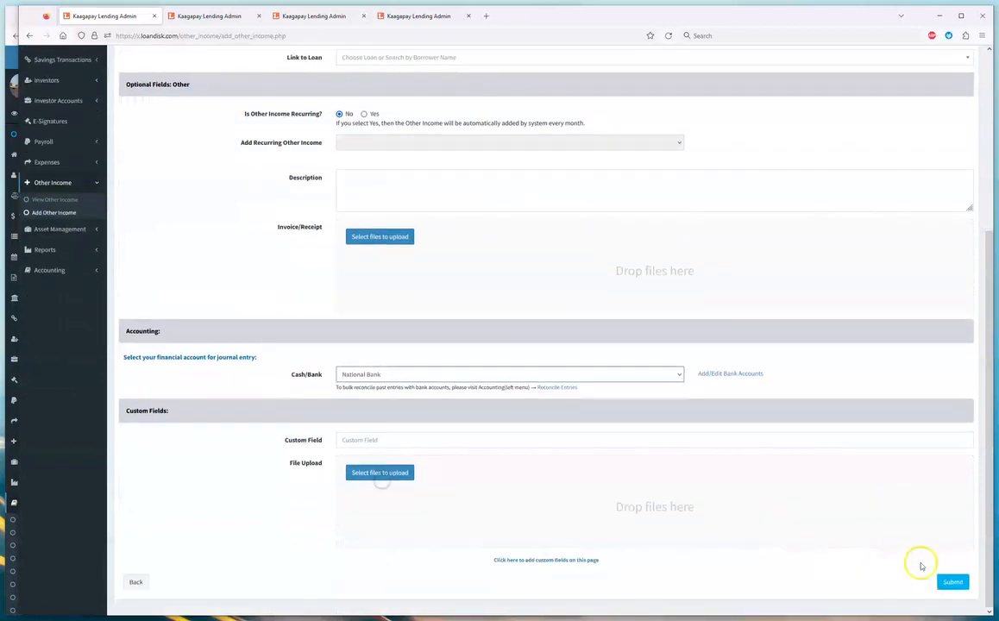
{"action": "left_click", "coordinate": [952, 583]}
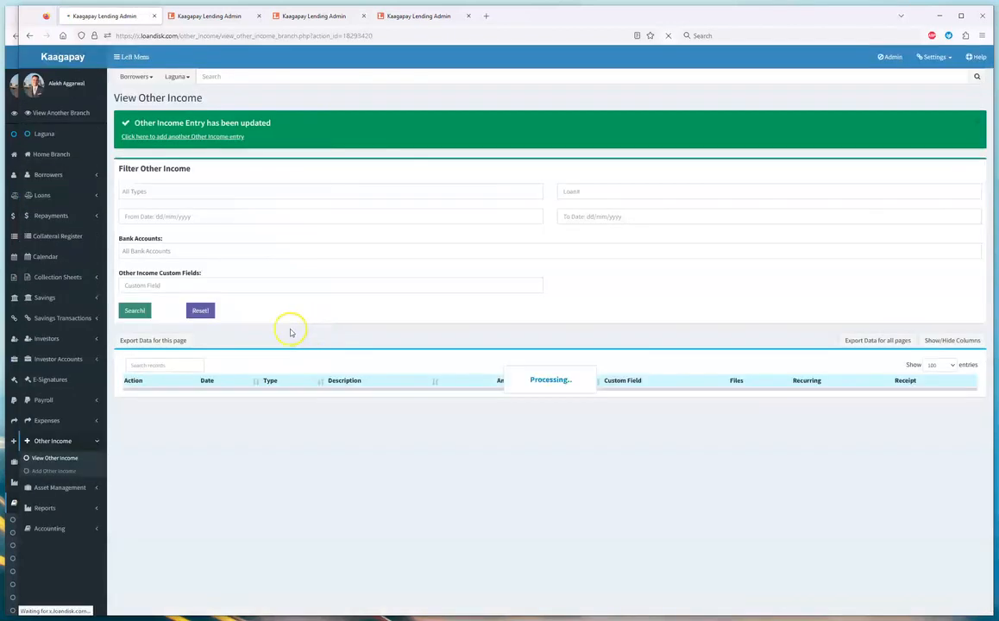
Step: Search the Chart of Accounts for "moto" and examine the Motor Vehicle Sale income in the Profit/Loss report
{"action": "left_click", "coordinate": [66, 529]}
{"action": "left_click", "coordinate": [60, 600]}
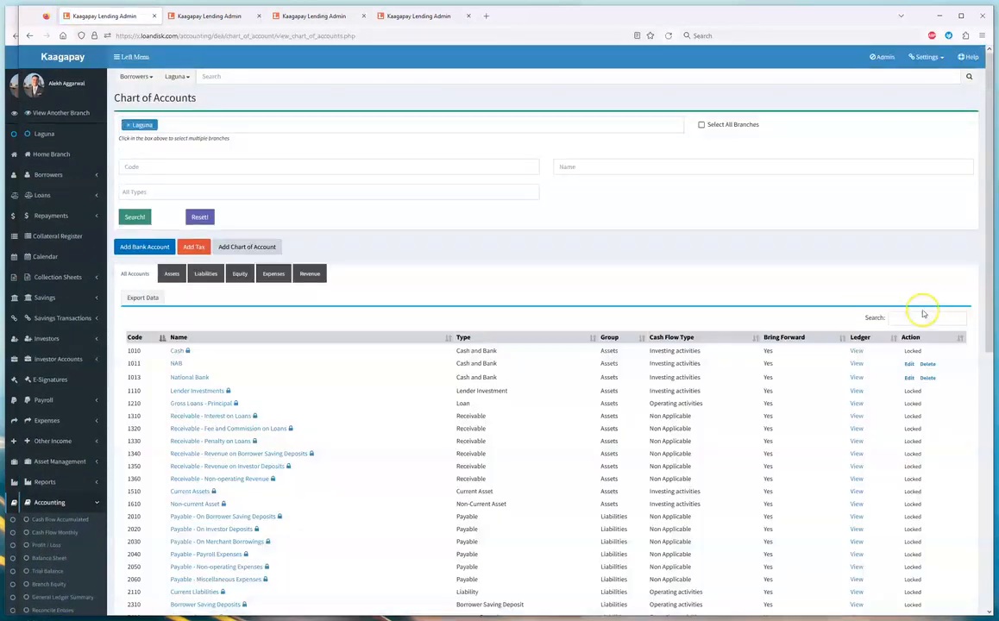
{"action": "left_click", "coordinate": [920, 319]}
{"action": "type", "text": "moto"}
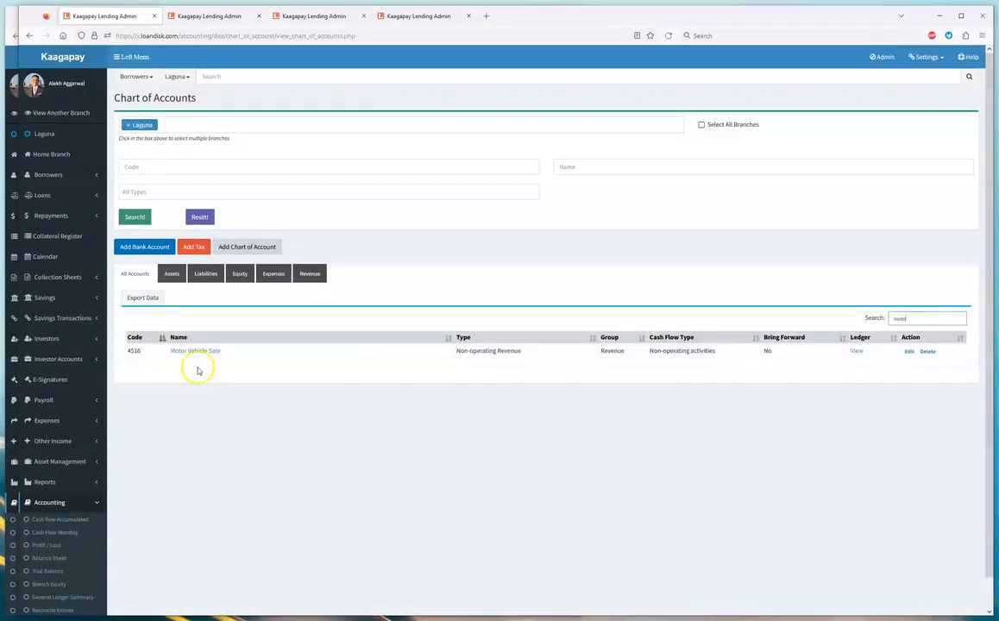
{"action": "left_click", "coordinate": [50, 546]}
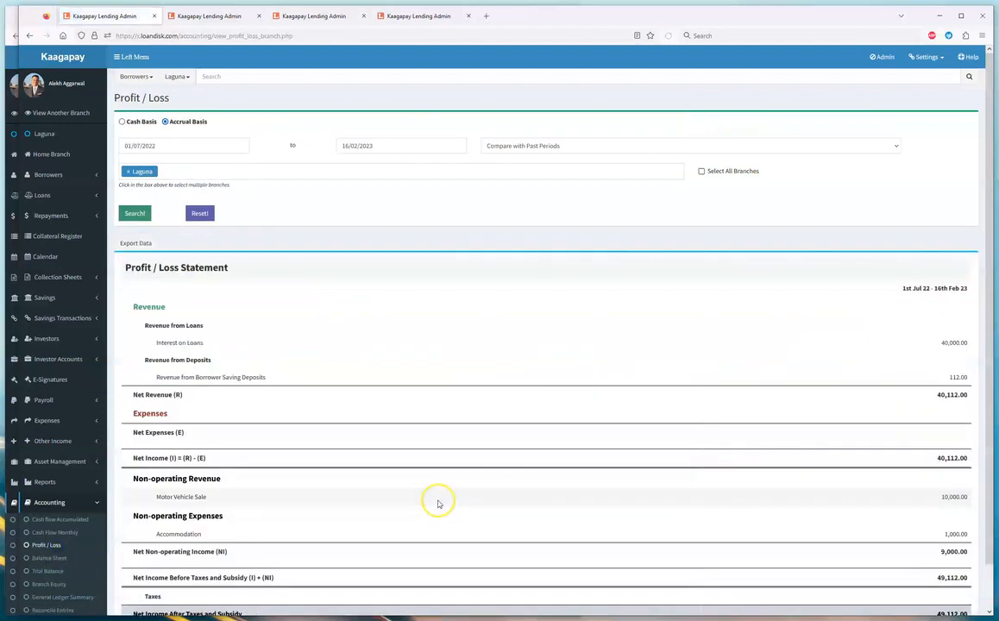
{"action": "scroll", "coordinate": [432, 495], "scroll_direction": "down", "scroll_amount": 2}
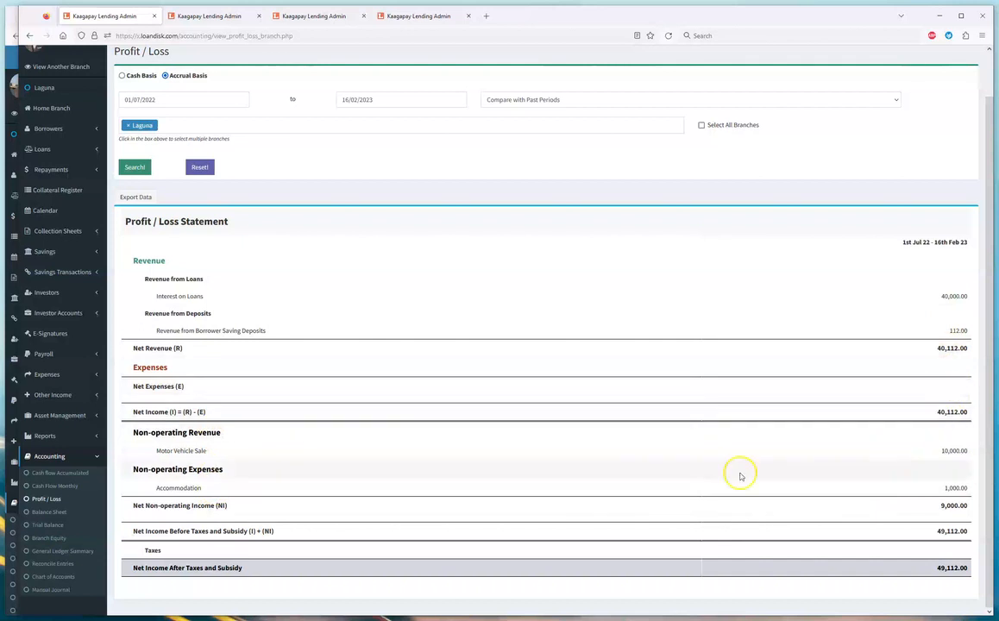
Step: Open the Add Asset Management form and look over the Admin settings page in another browser tab
{"action": "left_click", "coordinate": [56, 415]}
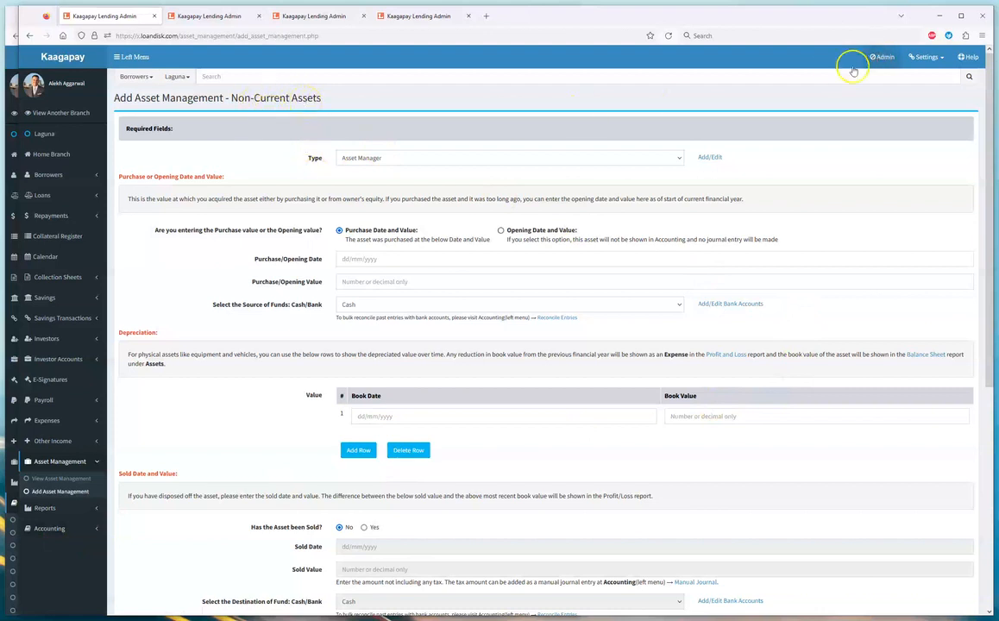
{"action": "left_click", "coordinate": [212, 20]}
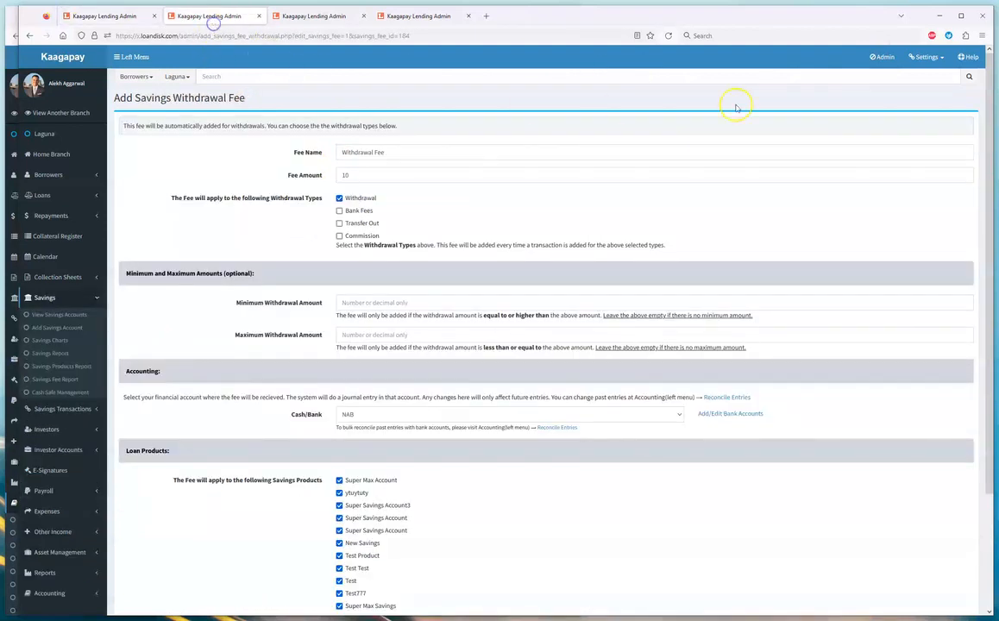
{"action": "left_click", "coordinate": [878, 58]}
{"action": "scroll", "coordinate": [781, 531], "scroll_direction": "down", "scroll_amount": 2}
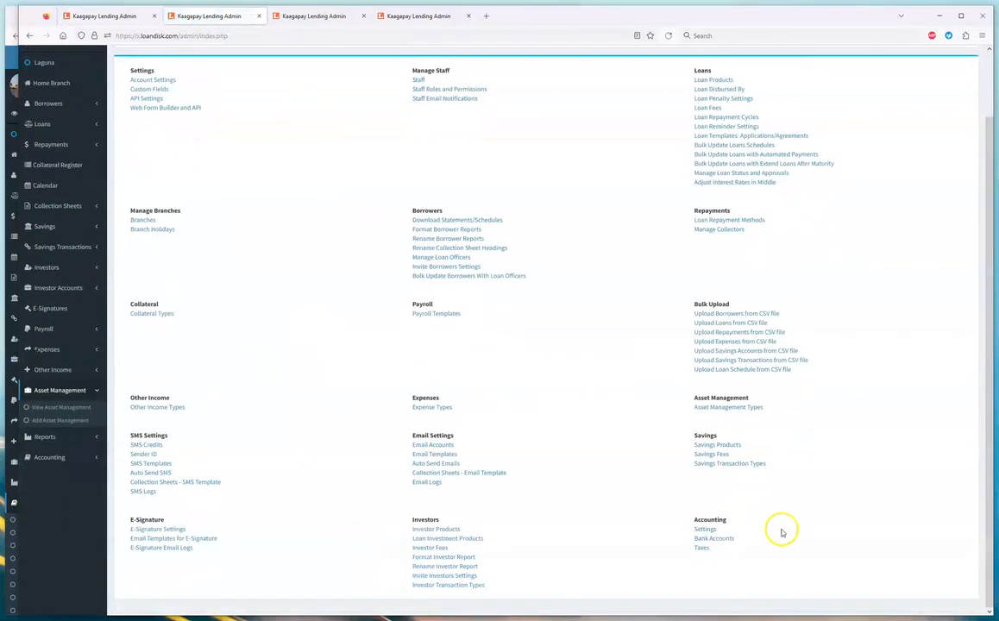
{"action": "left_click", "coordinate": [119, 20]}
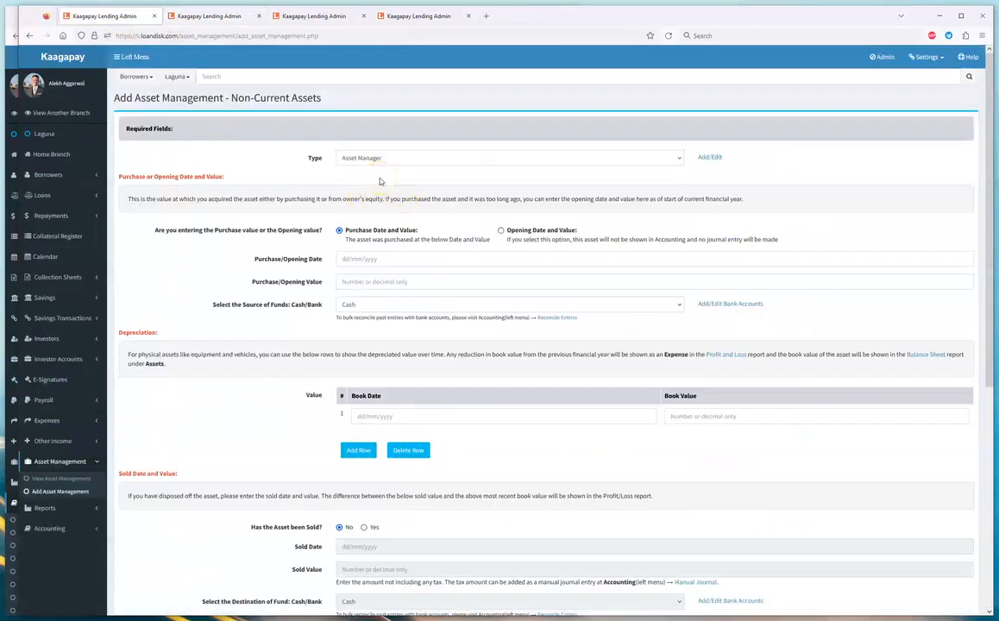
Step: Add an asset management type named Computer Equipment in the Non-Current Assets category
{"action": "left_click", "coordinate": [705, 160]}
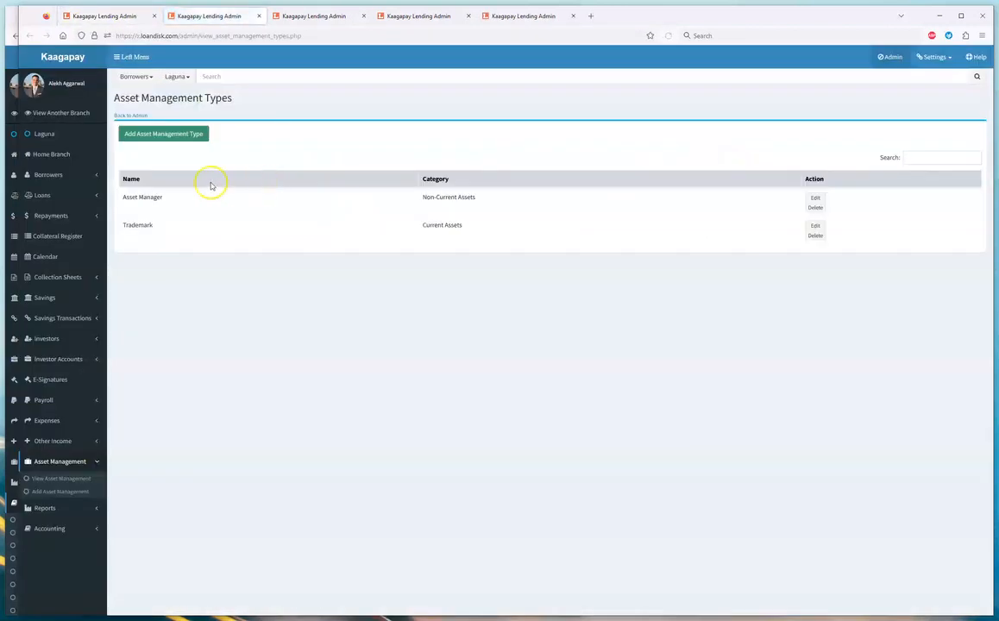
{"action": "left_click", "coordinate": [163, 133]}
{"action": "left_click", "coordinate": [381, 127]}
{"action": "type", "text": "Computer Equipment"}
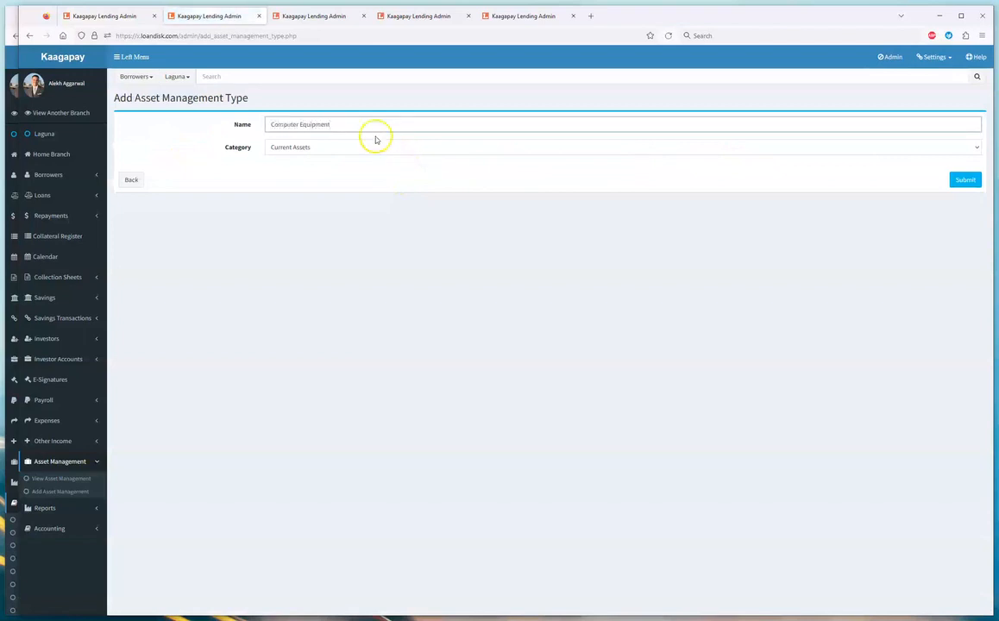
{"action": "left_click", "coordinate": [370, 147]}
{"action": "left_click", "coordinate": [352, 174]}
{"action": "left_click", "coordinate": [963, 181]}
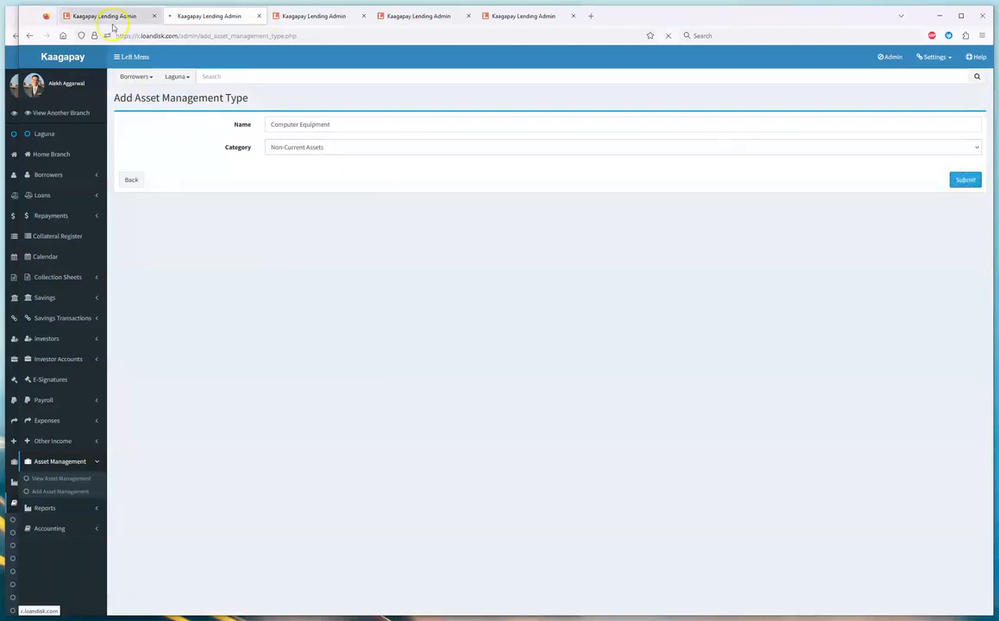
Step: Return to the Add Asset Management form and set the asset type to Computer Equipment
{"action": "left_click", "coordinate": [103, 15]}
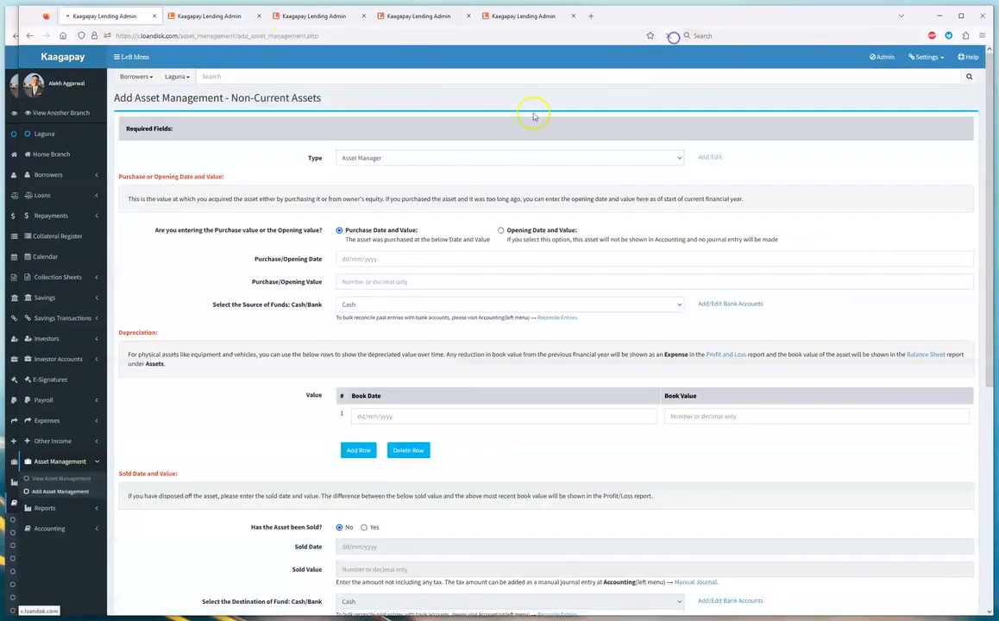
{"action": "left_click", "coordinate": [390, 160]}
{"action": "left_click", "coordinate": [388, 181]}
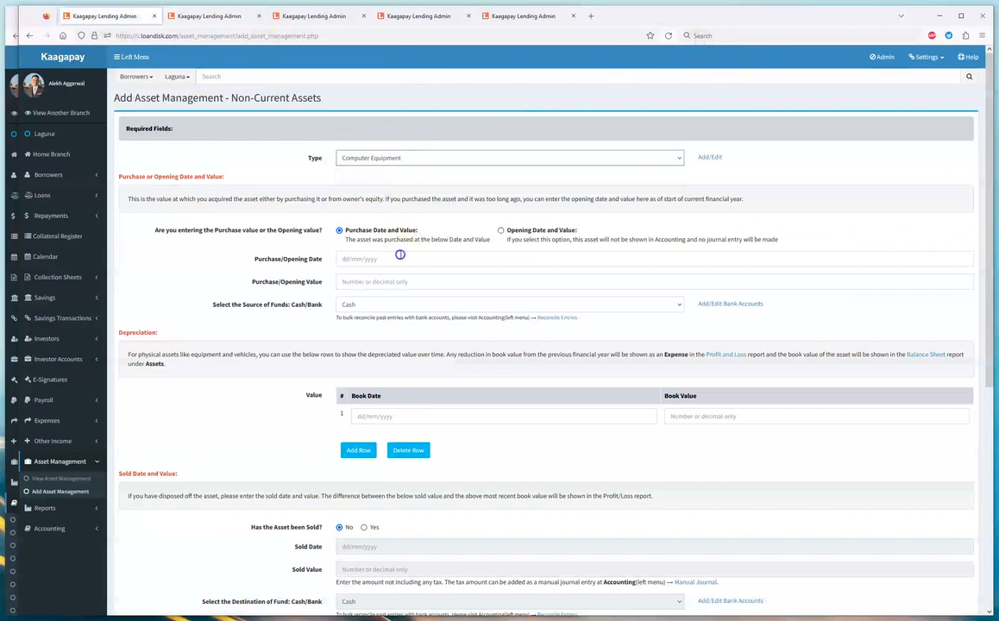
Step: Set the asset's purchase date to 01/02/2022
{"action": "left_click", "coordinate": [461, 258]}
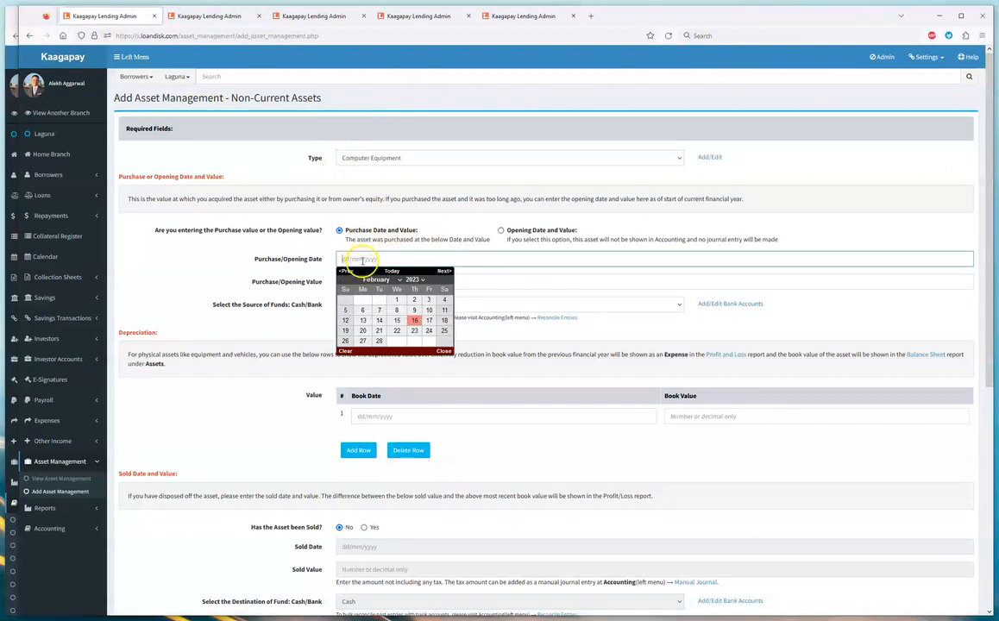
{"action": "left_click", "coordinate": [412, 280]}
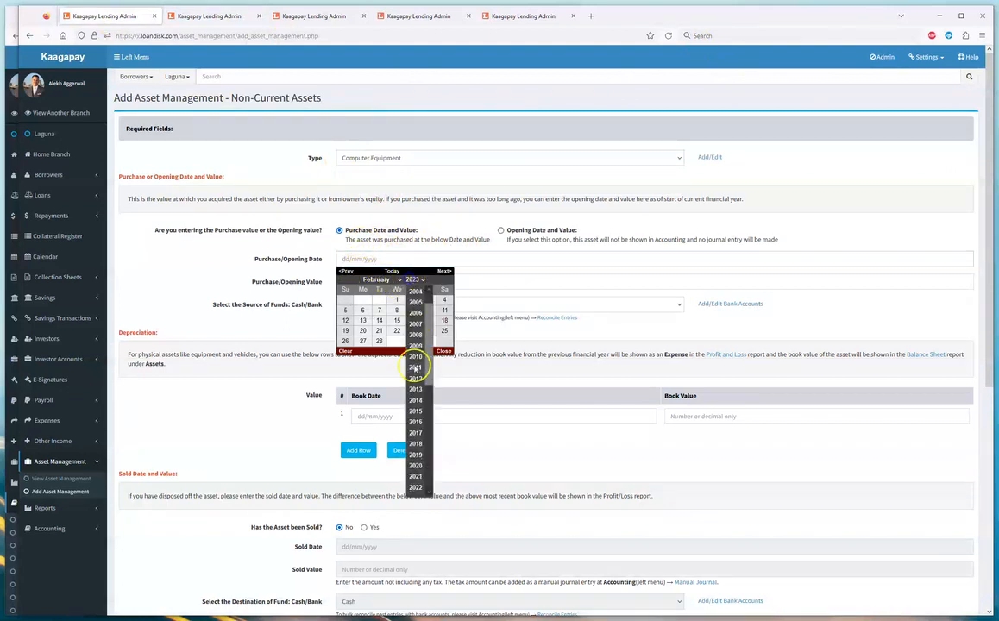
{"action": "left_click", "coordinate": [415, 487]}
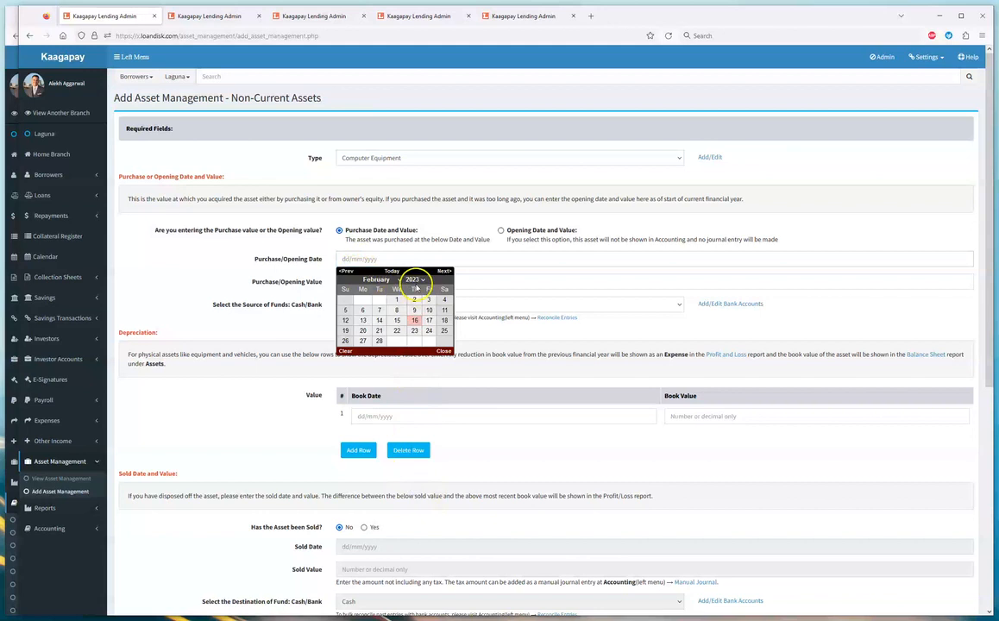
{"action": "left_click", "coordinate": [416, 279]}
{"action": "left_click", "coordinate": [416, 477]}
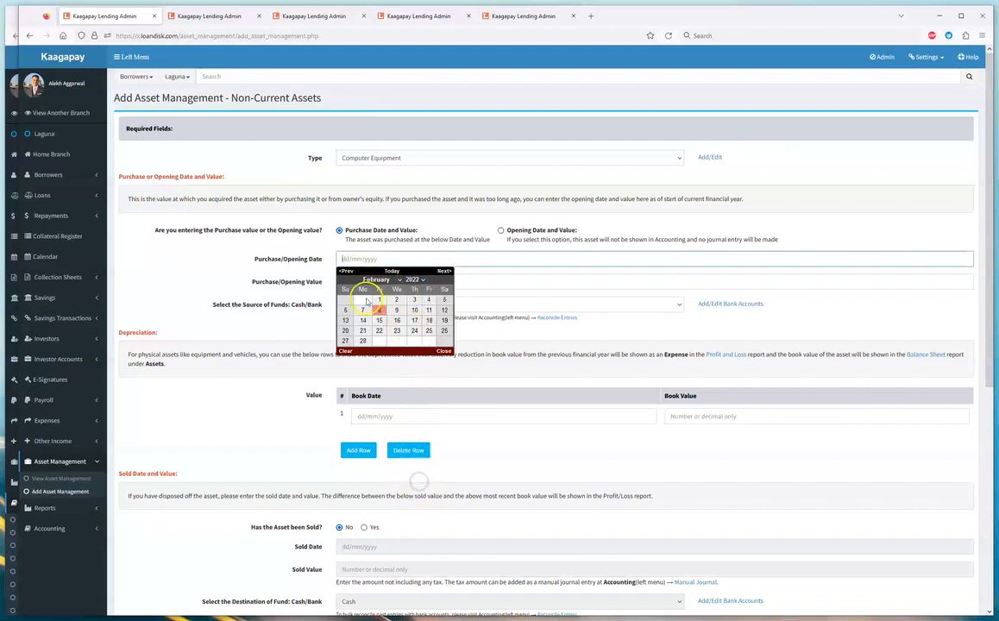
{"action": "left_click", "coordinate": [379, 299]}
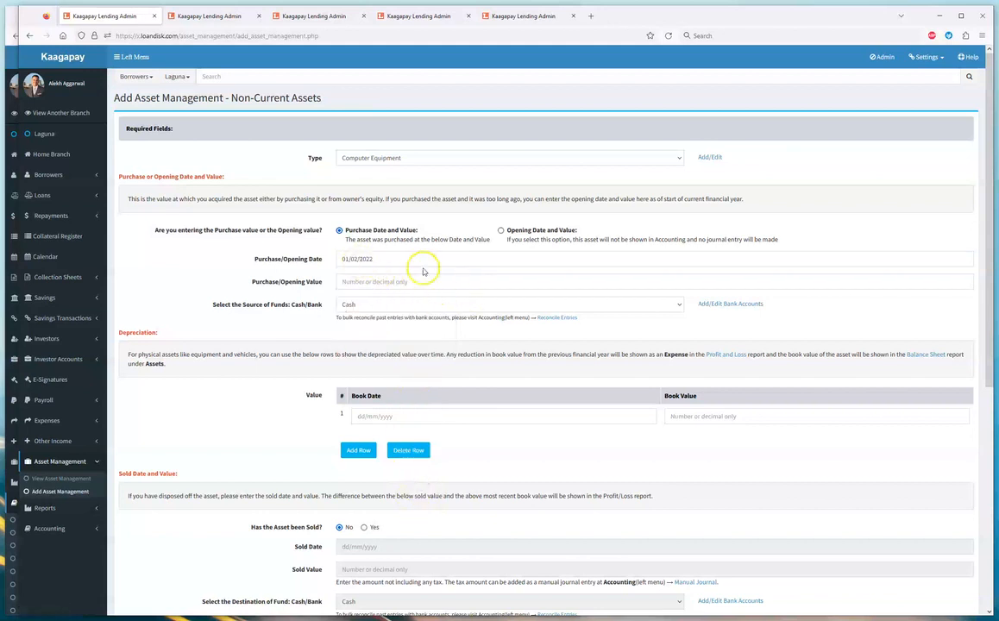
Step: Set the asset's purchase value to 10000 and its source of funds to National Bank
{"action": "left_click", "coordinate": [362, 283]}
{"action": "type", "text": "10000"}
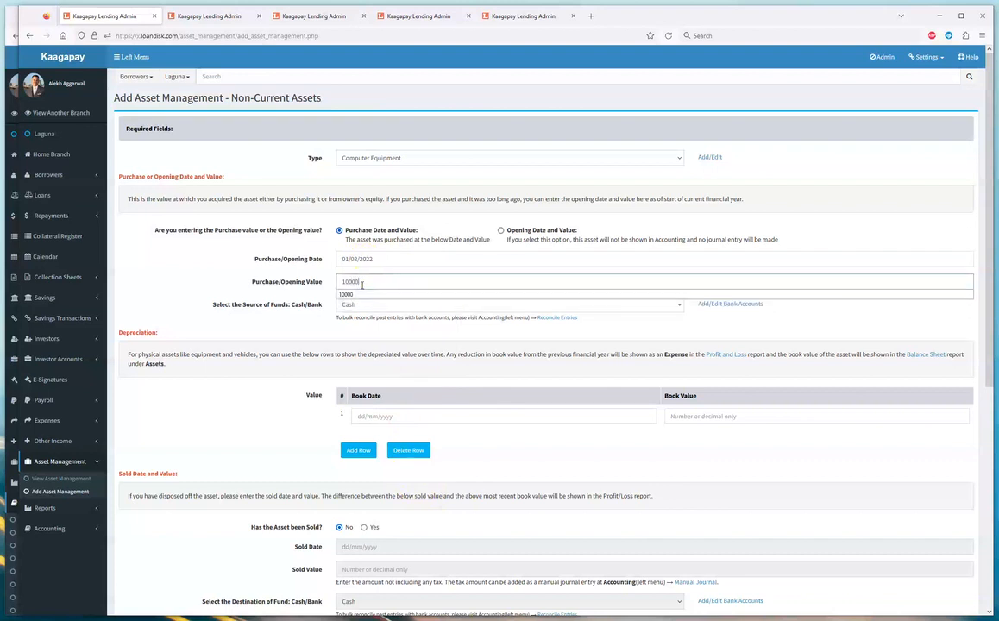
{"action": "left_click", "coordinate": [390, 304]}
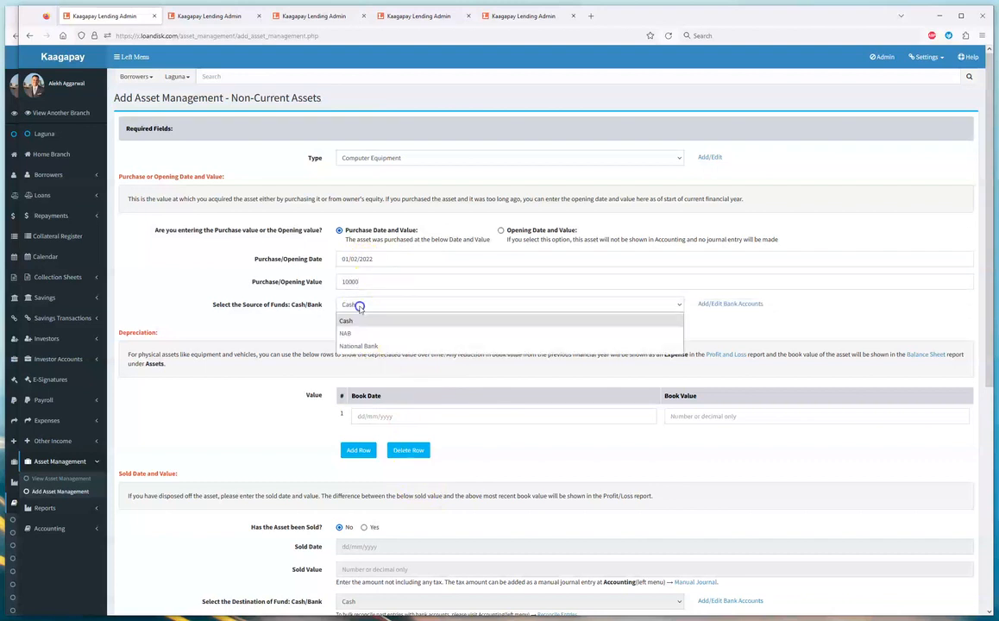
{"action": "left_click", "coordinate": [361, 347]}
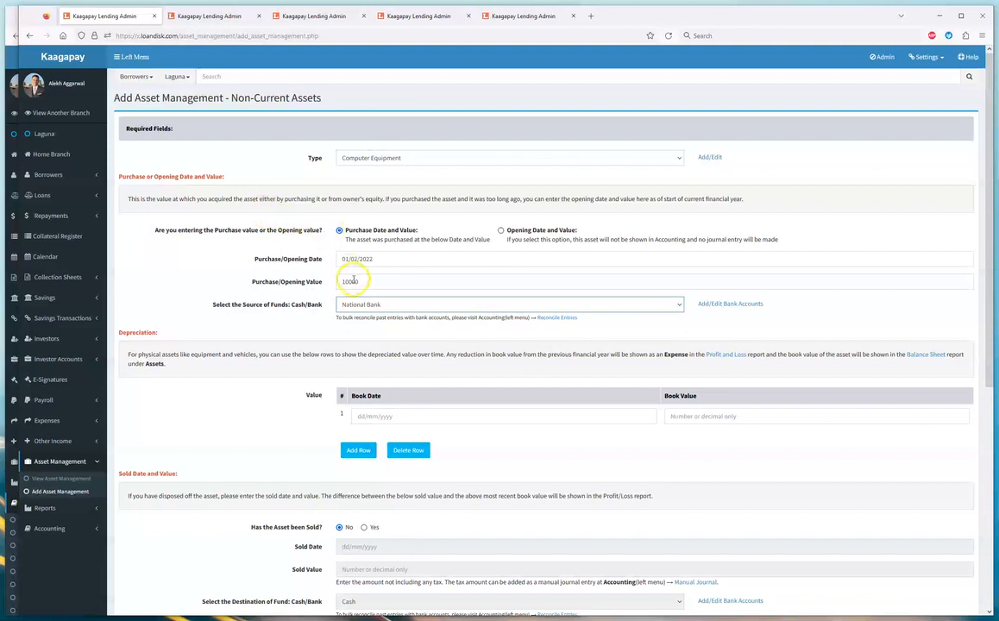
Step: Try the Opening Date and Value option, and return to Purchase Date and Value with National Bank as the source of funds
{"action": "left_click", "coordinate": [562, 231]}
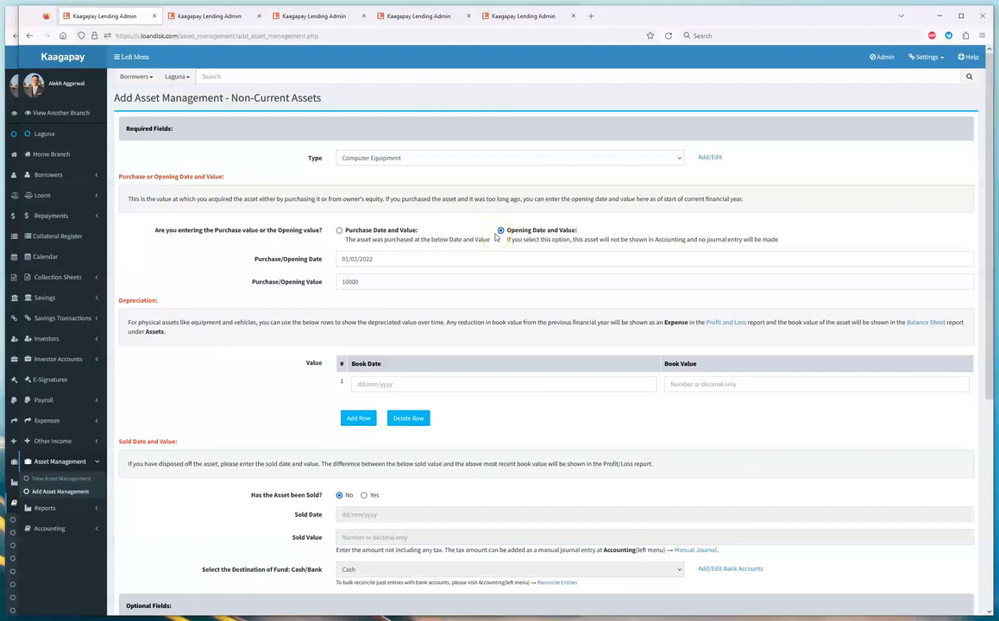
{"action": "left_click", "coordinate": [366, 231]}
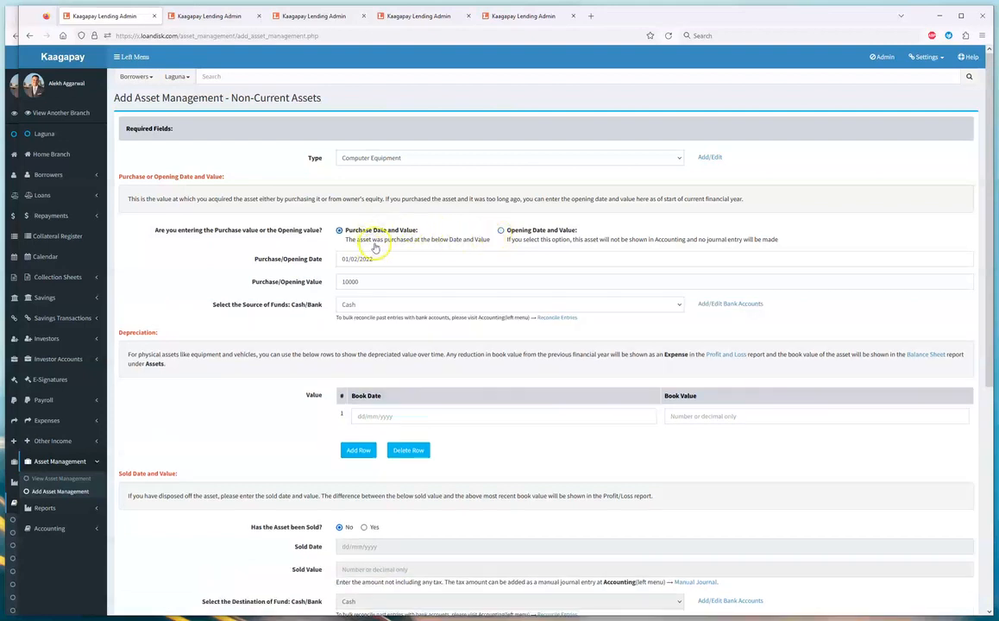
{"action": "left_click", "coordinate": [371, 304]}
{"action": "left_click", "coordinate": [358, 346]}
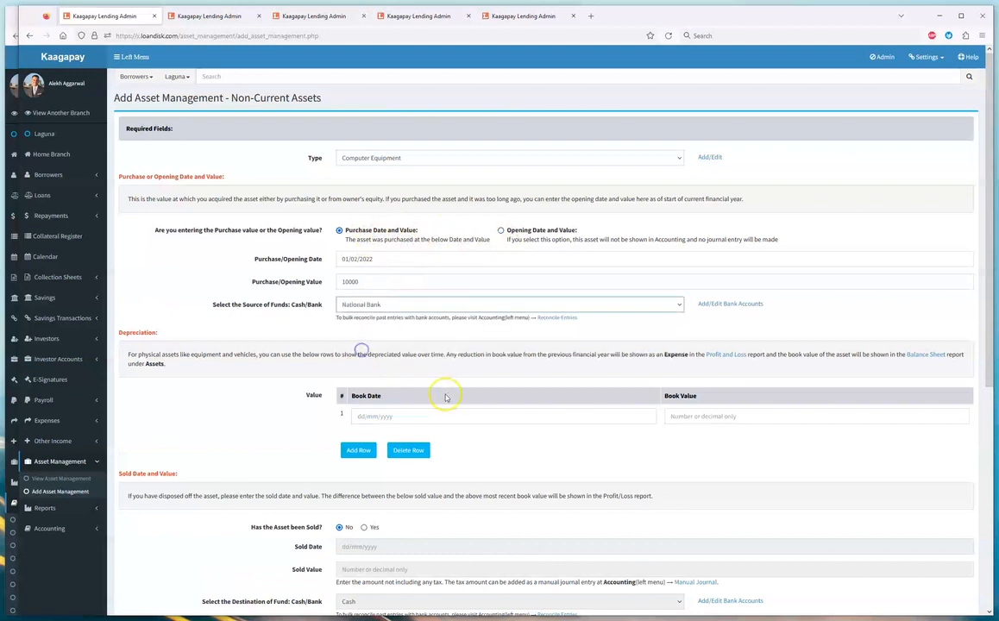
Step: Fill the first depreciation row with book date 01/02/2023 and book value 8000
{"action": "scroll", "coordinate": [361, 317], "scroll_direction": "down", "scroll_amount": 2}
{"action": "left_click", "coordinate": [364, 322]}
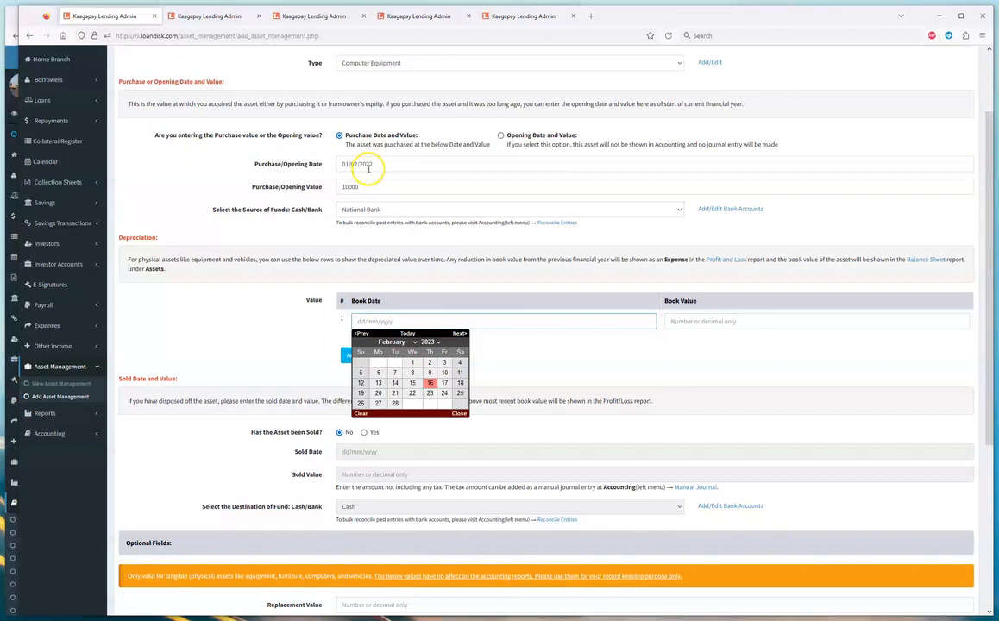
{"action": "left_click", "coordinate": [413, 363]}
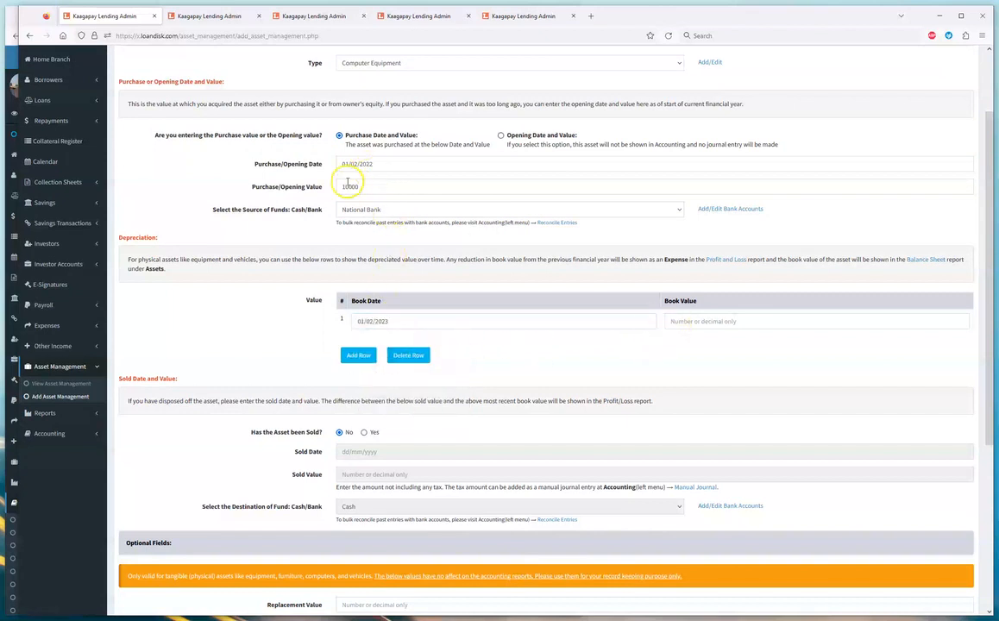
{"action": "left_click", "coordinate": [737, 324]}
{"action": "type", "text": "8000"}
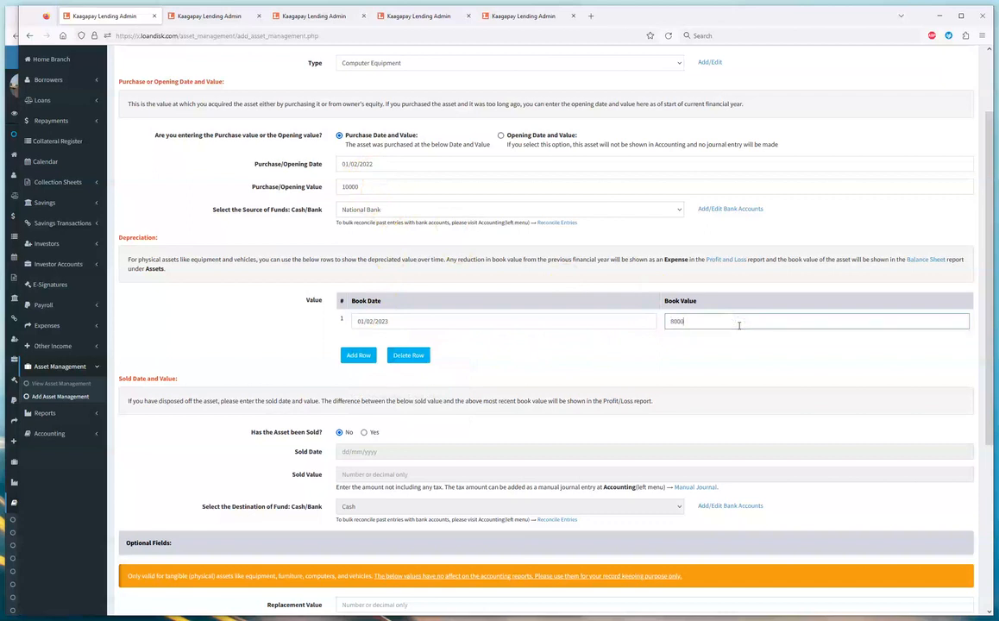
Step: Add a second depreciation row to the asset and remove it again
{"action": "left_click", "coordinate": [615, 355]}
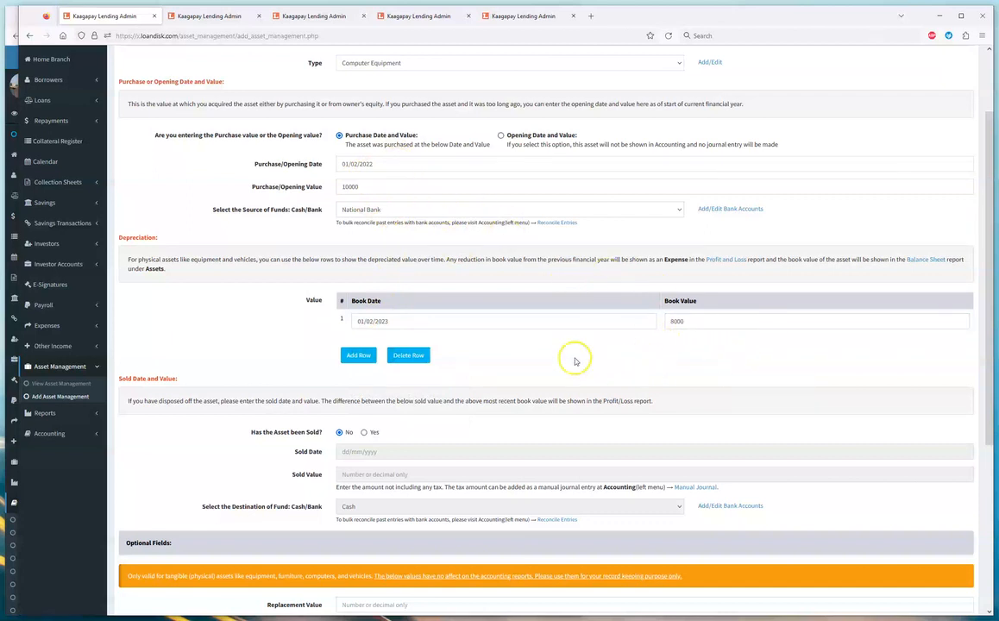
{"action": "left_click", "coordinate": [360, 357]}
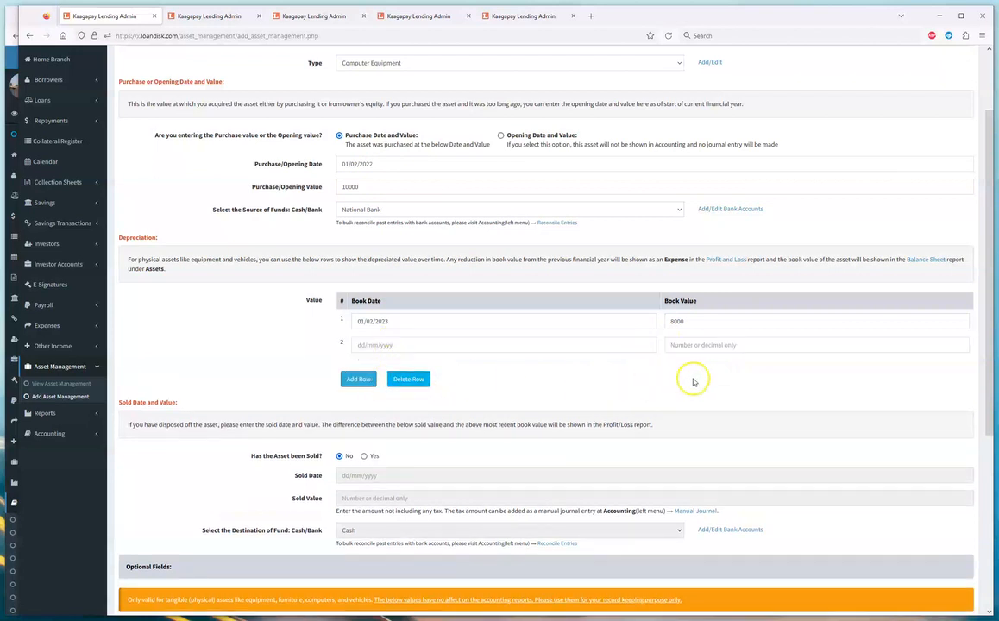
{"action": "left_click", "coordinate": [405, 379]}
Step: Mark the asset as sold with a sold date of 16/02/2023
{"action": "scroll", "coordinate": [553, 432], "scroll_direction": "down", "scroll_amount": 2}
{"action": "left_click", "coordinate": [365, 337]}
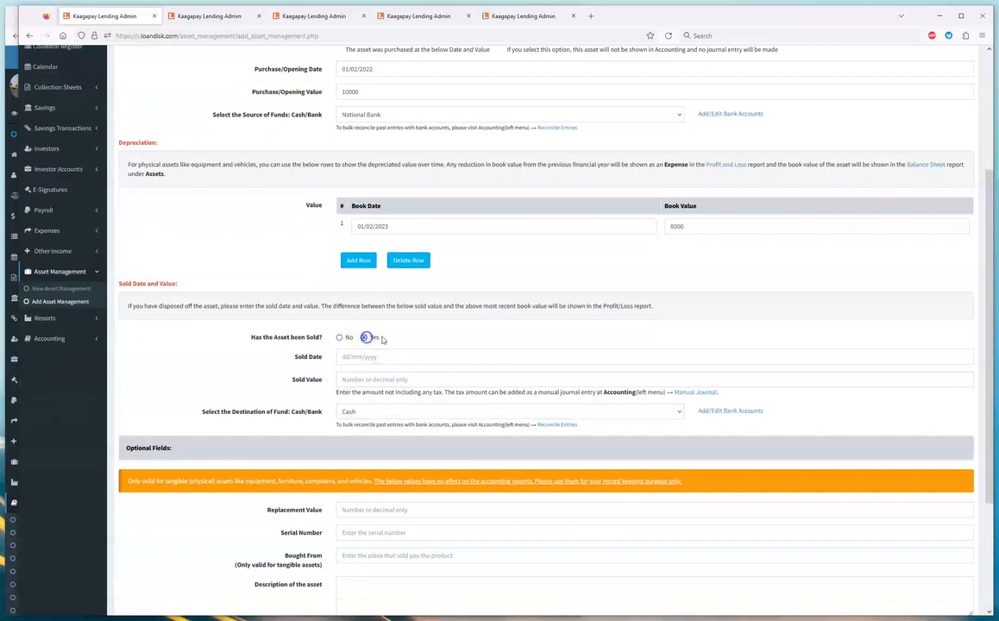
{"action": "left_click", "coordinate": [358, 357]}
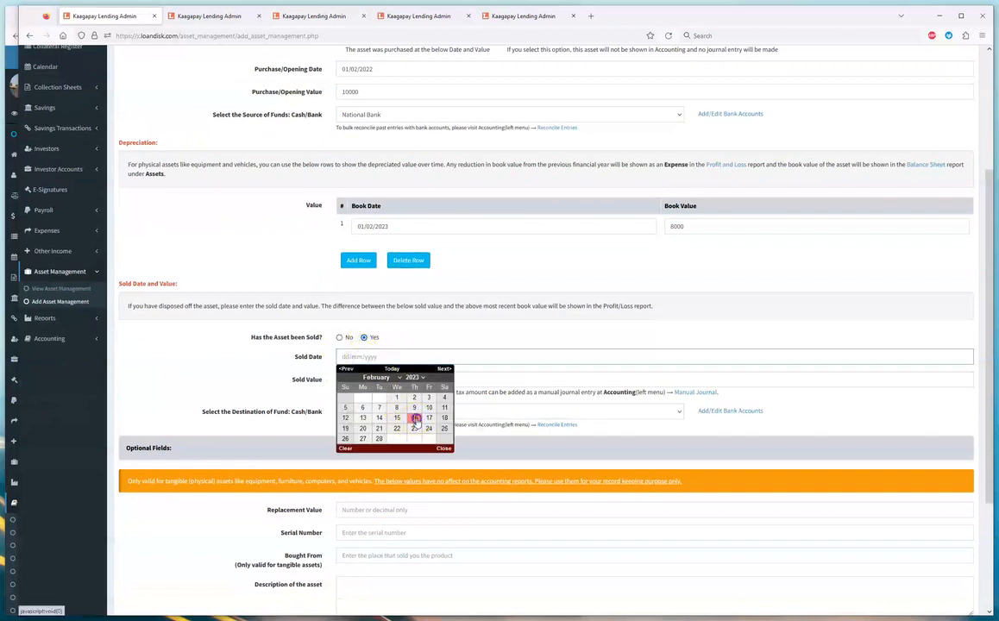
{"action": "left_click", "coordinate": [420, 412]}
Step: Set the sold value to 6000 with National Bank as the destination of funds, and save the asset entry
{"action": "left_click", "coordinate": [378, 380]}
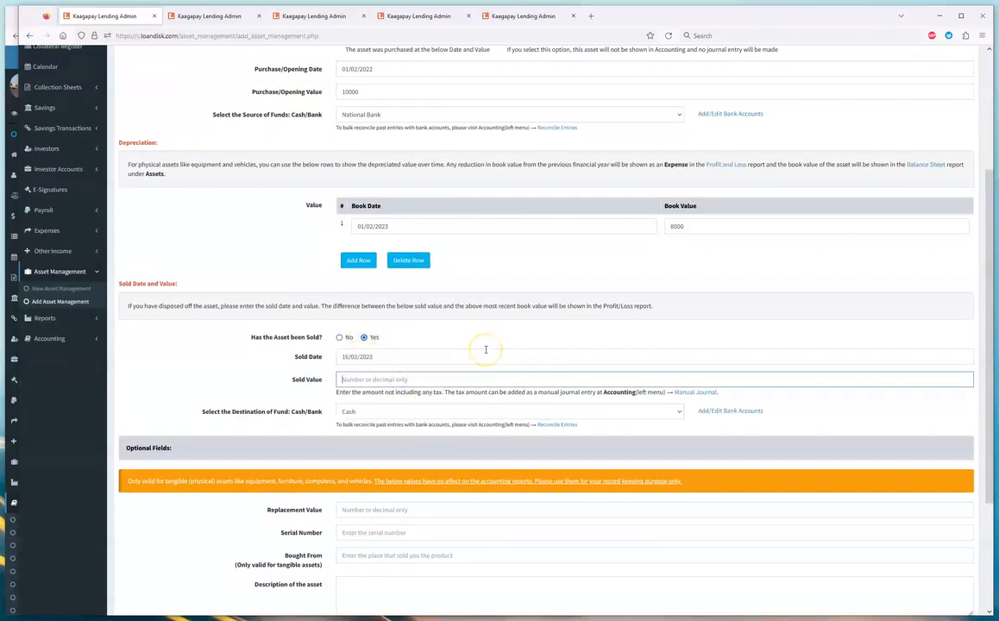
{"action": "left_click", "coordinate": [495, 412]}
{"action": "left_click", "coordinate": [369, 453]}
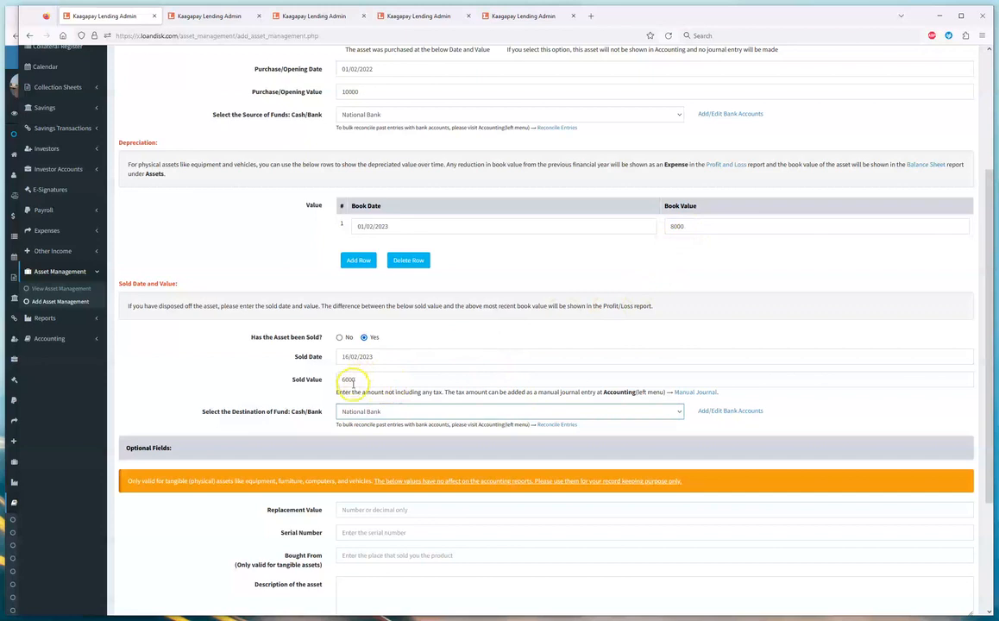
{"action": "scroll", "coordinate": [352, 383], "scroll_direction": "down", "scroll_amount": 2}
{"action": "left_click", "coordinate": [945, 582]}
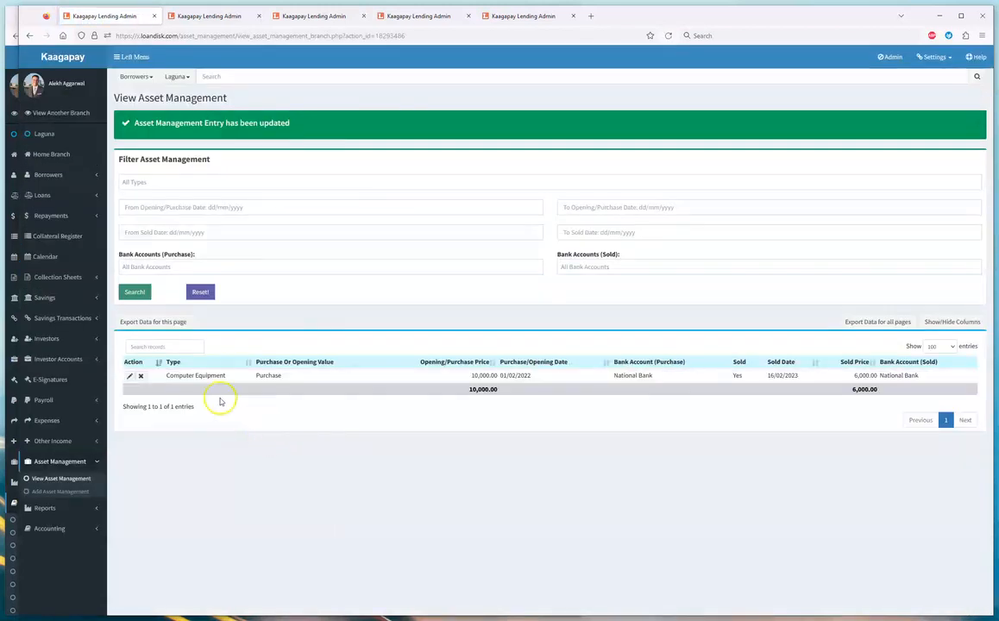
Step: Review the Balance Sheet and the Profit / Loss statement for the effects of the asset sale and depreciation
{"action": "left_click", "coordinate": [52, 528]}
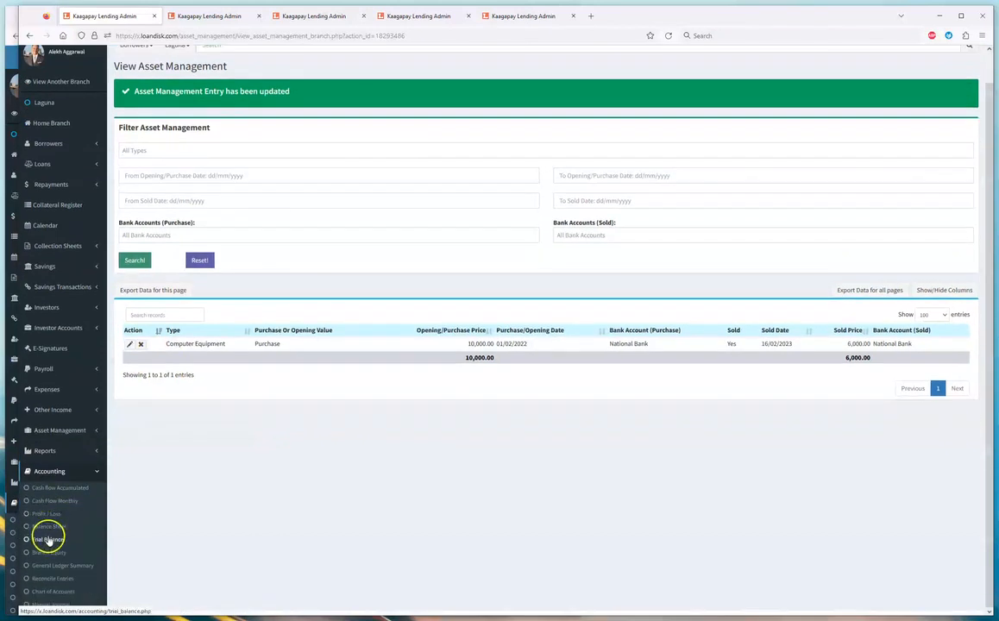
{"action": "left_click", "coordinate": [52, 528]}
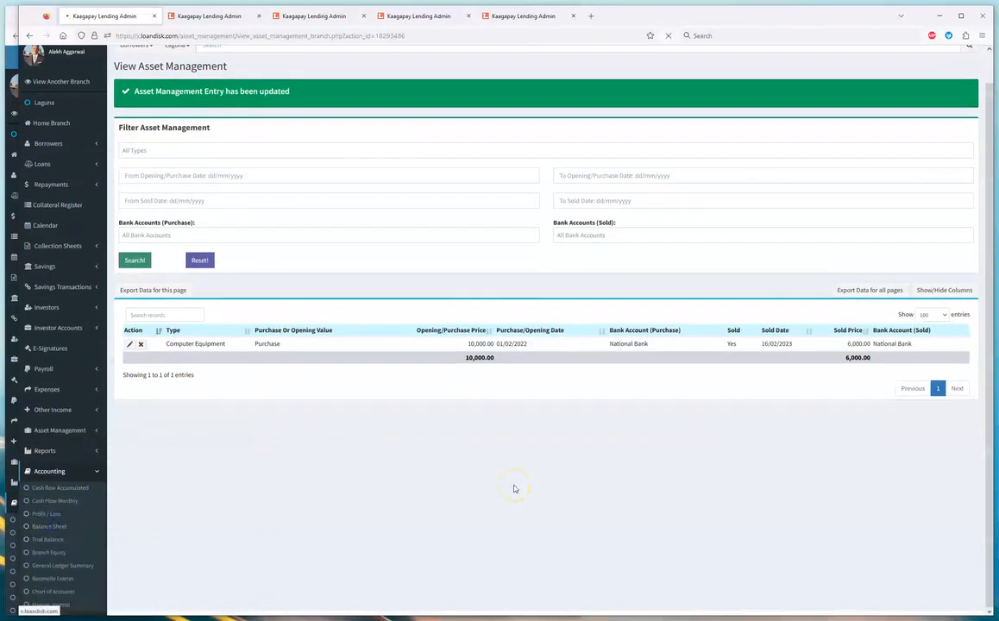
{"action": "scroll", "coordinate": [520, 486], "scroll_direction": "down", "scroll_amount": 2}
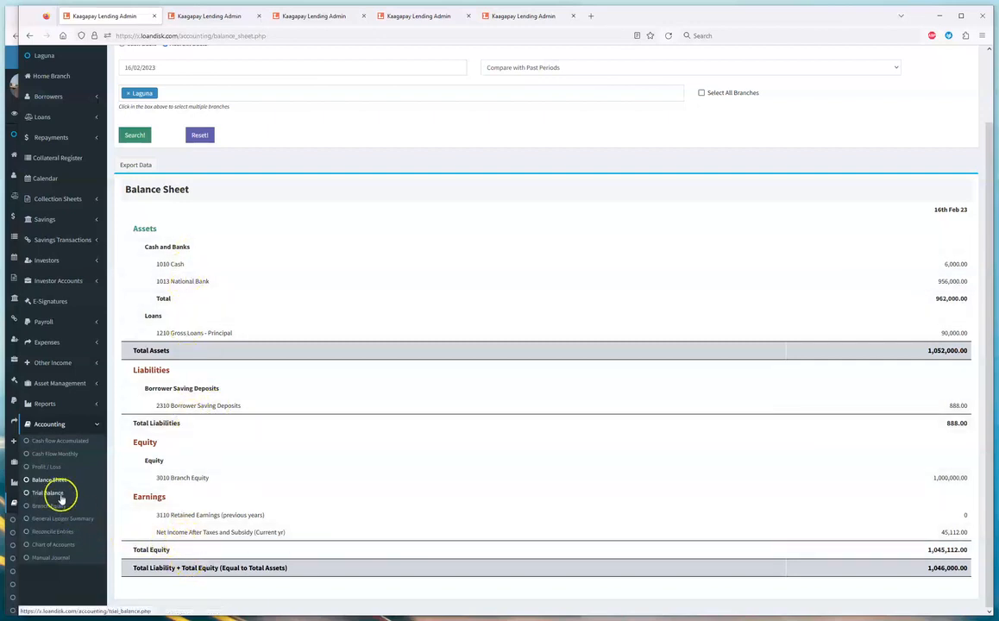
{"action": "left_click", "coordinate": [48, 467]}
{"action": "scroll", "coordinate": [355, 548], "scroll_direction": "down", "scroll_amount": 2}
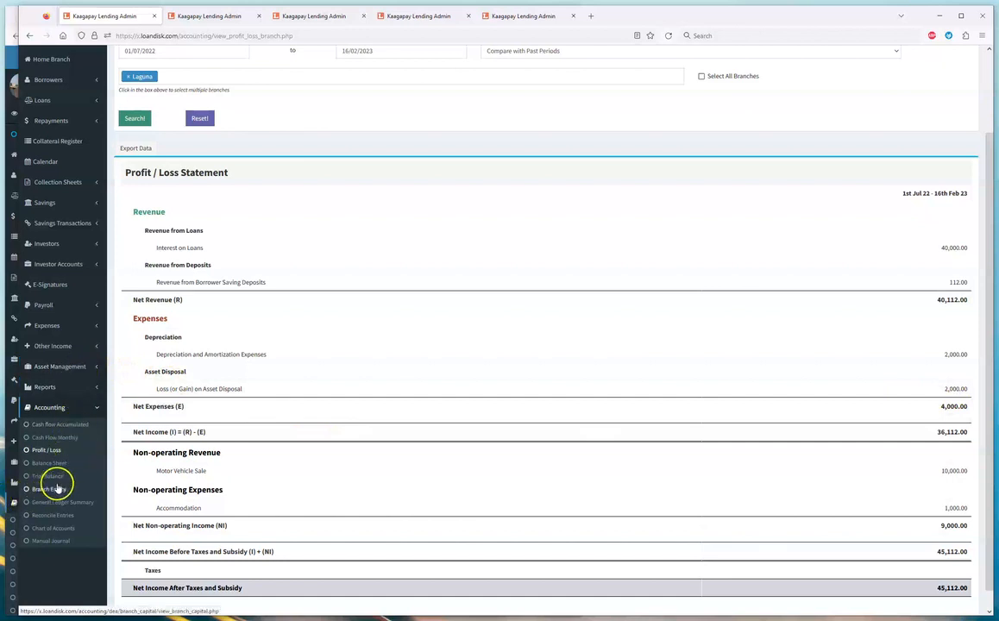
{"action": "left_click", "coordinate": [57, 466]}
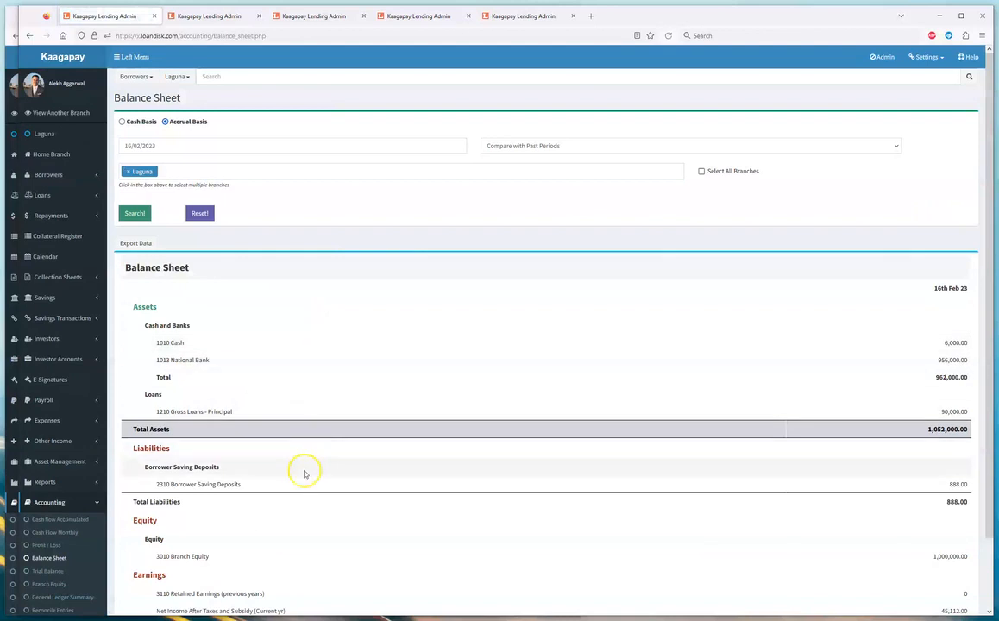
Step: Edit the Computer Equipment asset so that it is marked as not sold, and save the entry
{"action": "left_click", "coordinate": [65, 462]}
{"action": "left_click", "coordinate": [61, 477]}
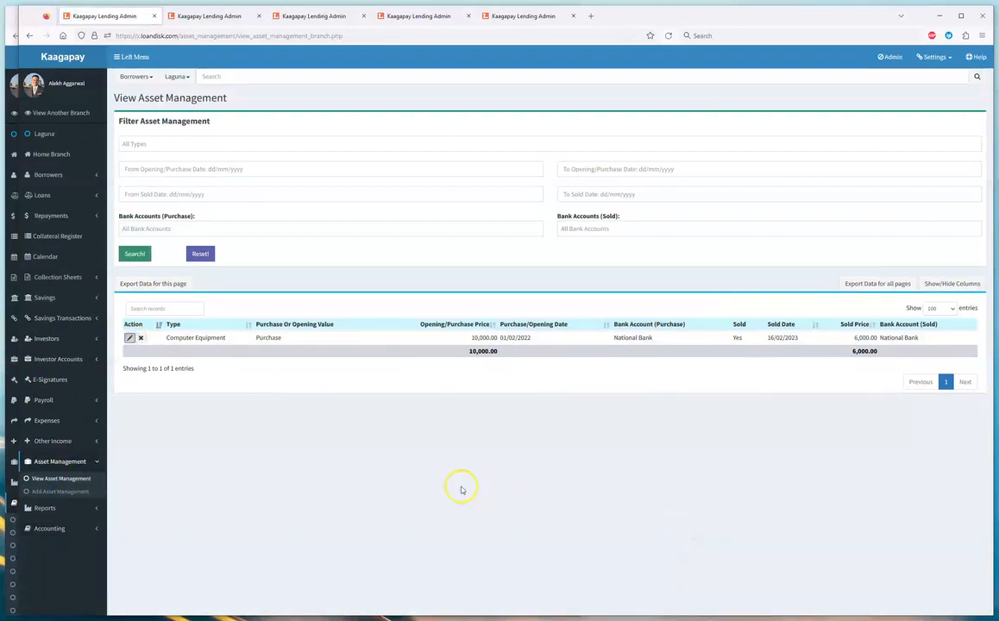
{"action": "left_click", "coordinate": [129, 338]}
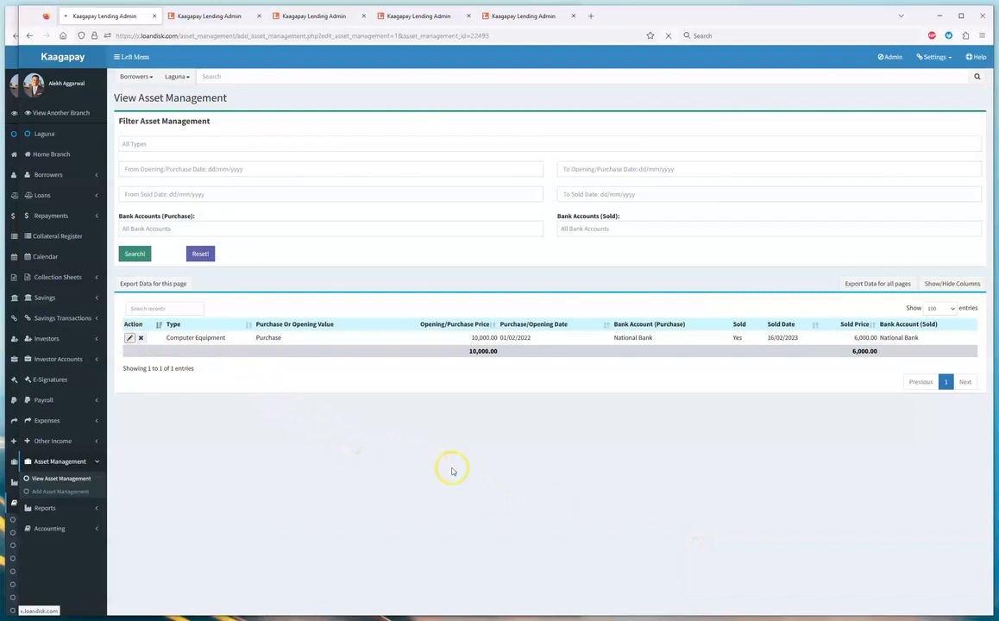
{"action": "scroll", "coordinate": [465, 479], "scroll_direction": "down", "scroll_amount": 2}
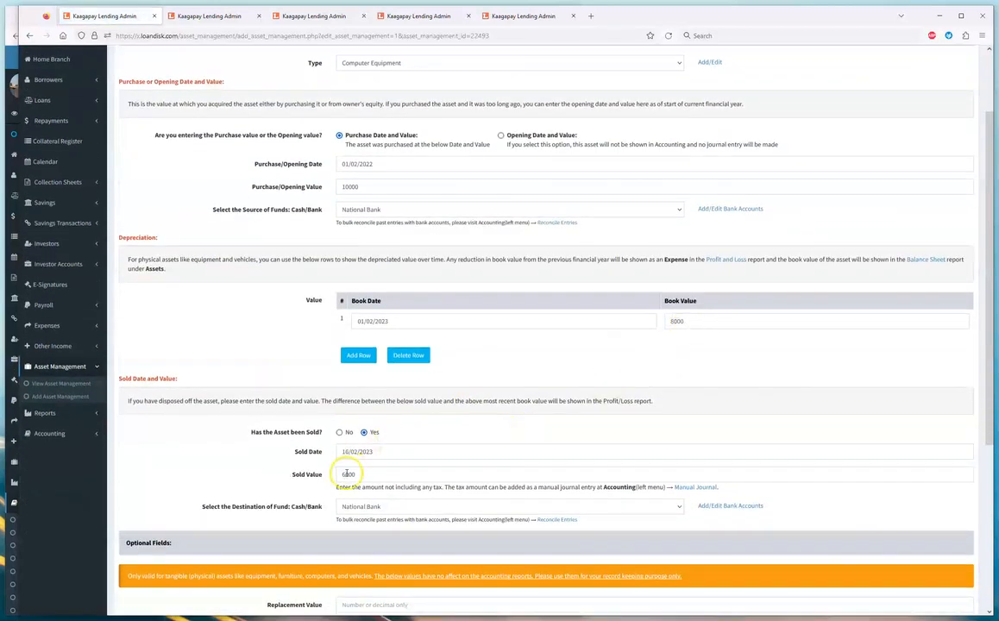
{"action": "left_click", "coordinate": [339, 432]}
{"action": "scroll", "coordinate": [796, 598], "scroll_direction": "down", "scroll_amount": 5}
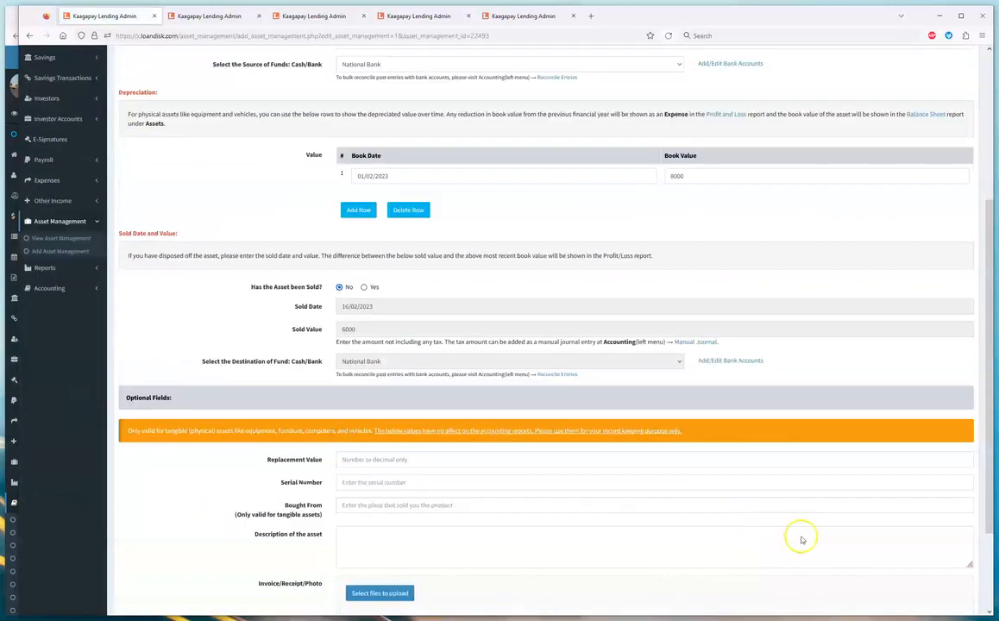
{"action": "left_click", "coordinate": [942, 578]}
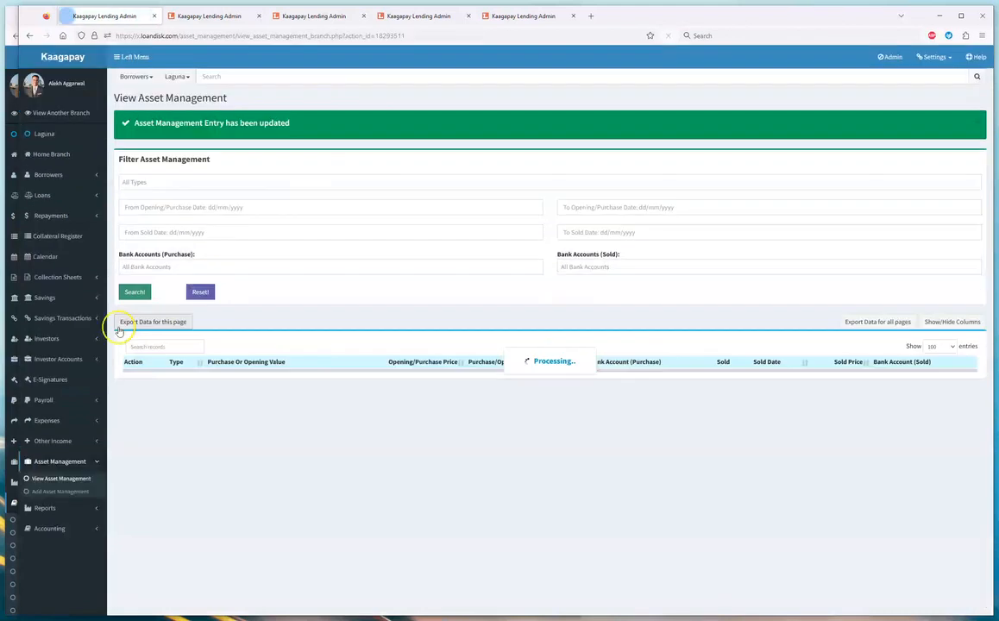
Step: Examine how the unsold computer equipment and its depreciation appear in the Balance Sheet and the Profit / Loss statement
{"action": "left_click", "coordinate": [75, 528]}
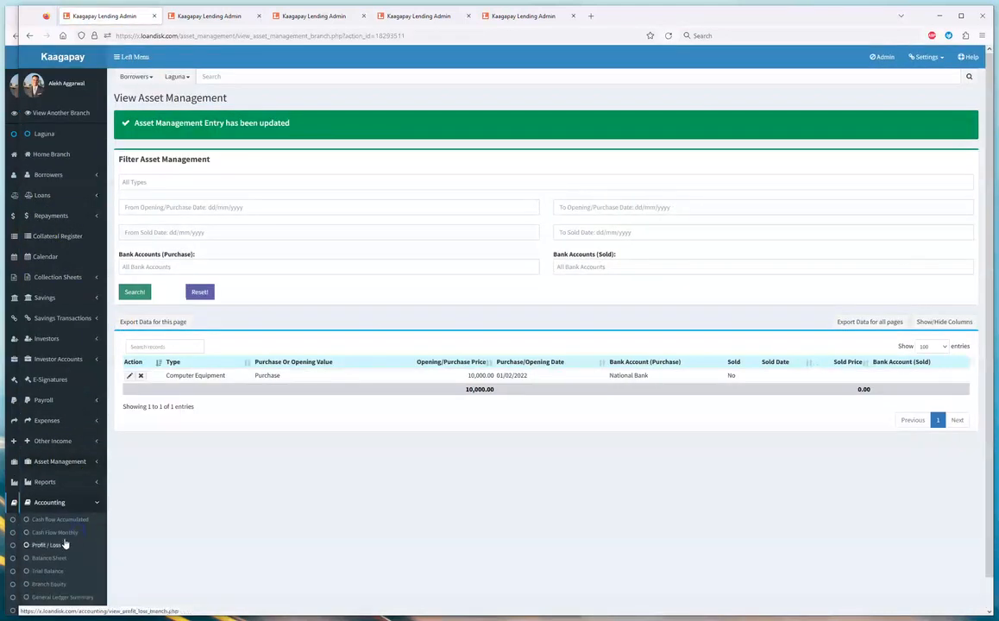
{"action": "left_click", "coordinate": [49, 572]}
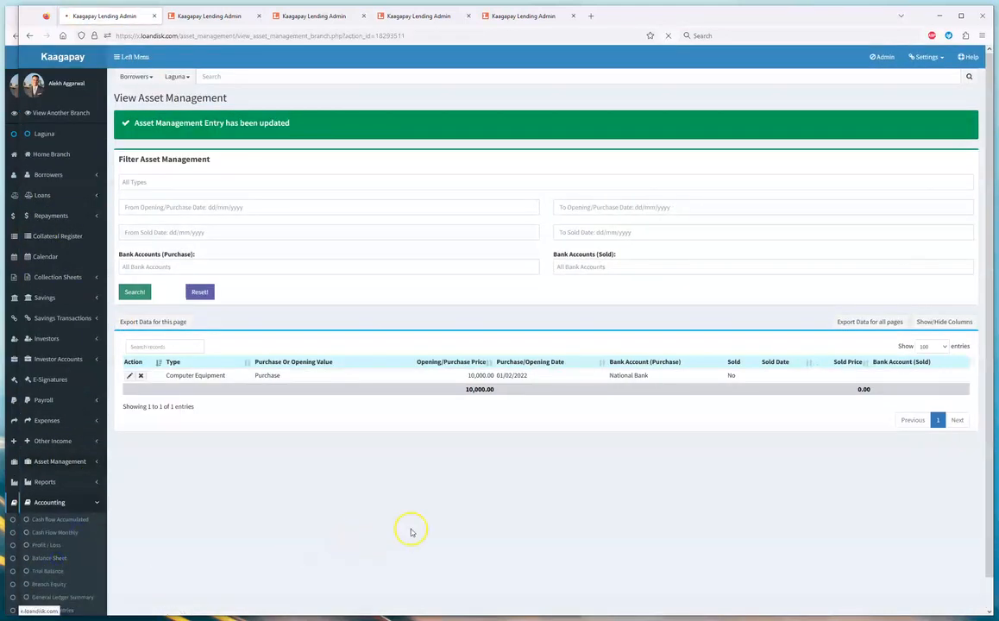
{"action": "scroll", "coordinate": [411, 532], "scroll_direction": "down", "scroll_amount": 3}
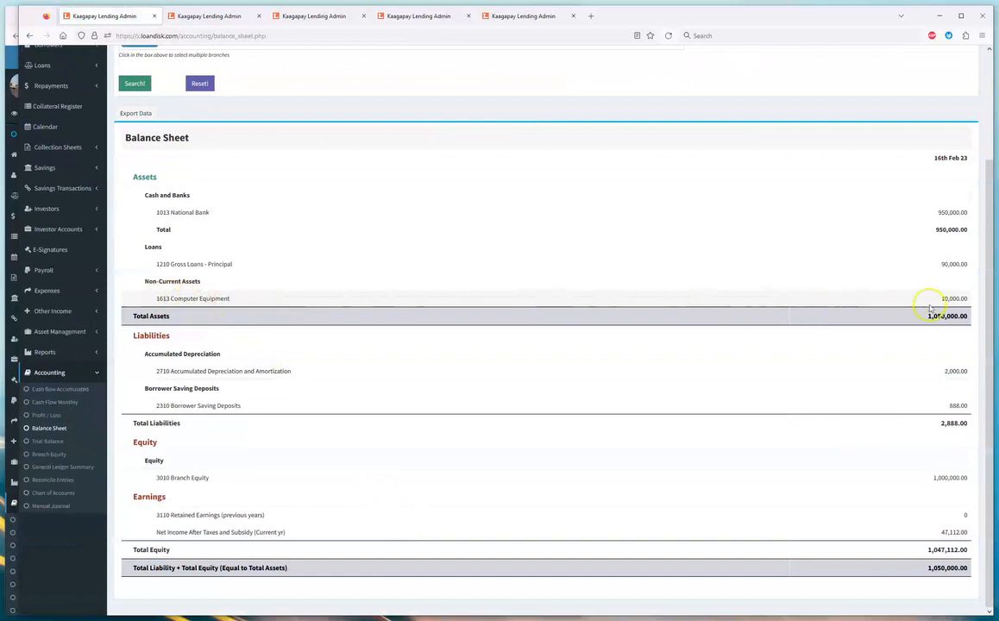
{"action": "left_click", "coordinate": [53, 416]}
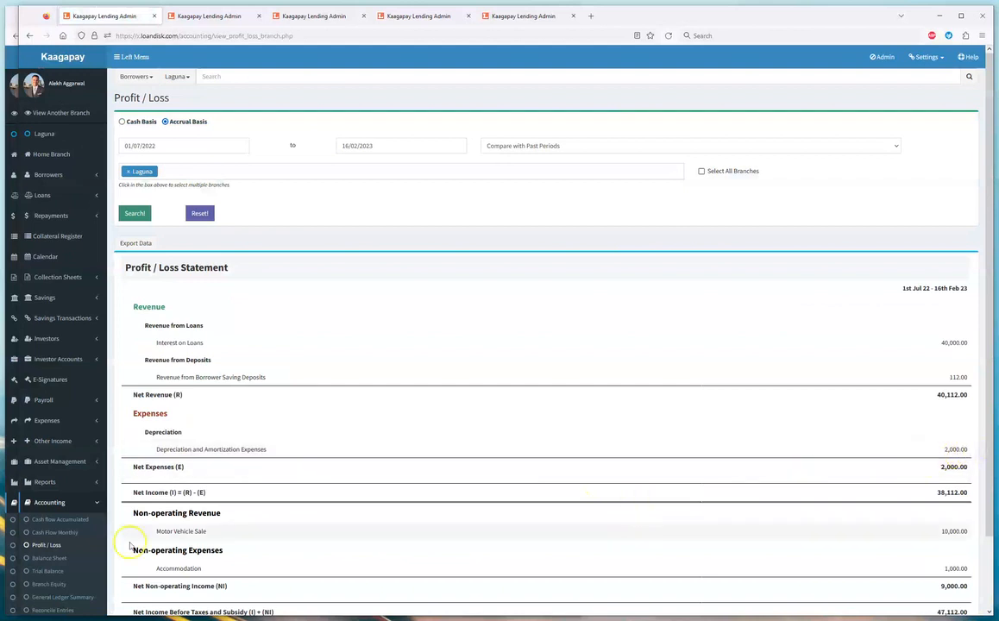
{"action": "left_click", "coordinate": [53, 560]}
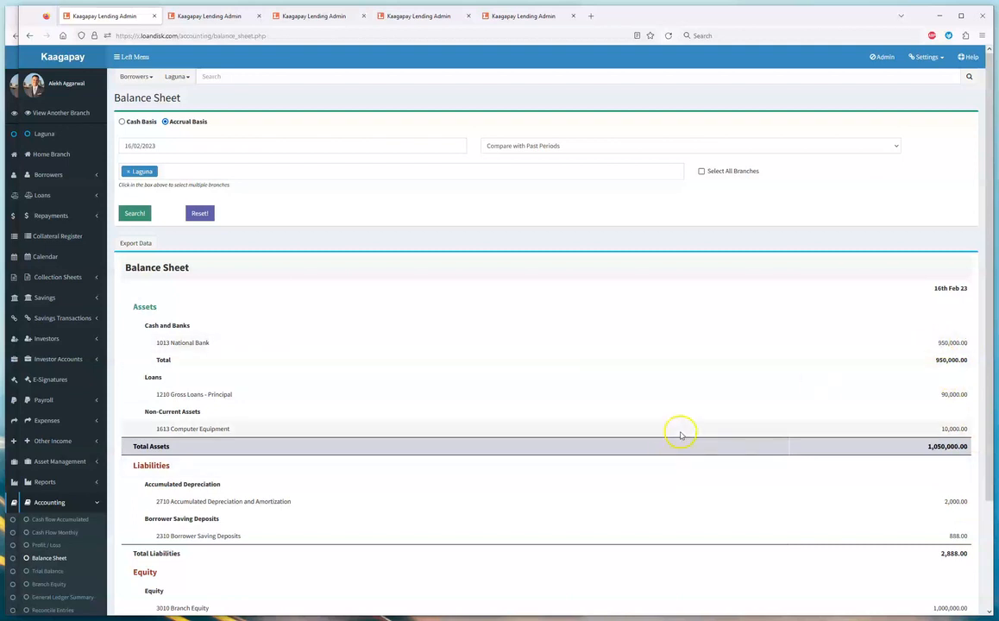
{"action": "scroll", "coordinate": [681, 436], "scroll_direction": "down", "scroll_amount": 3}
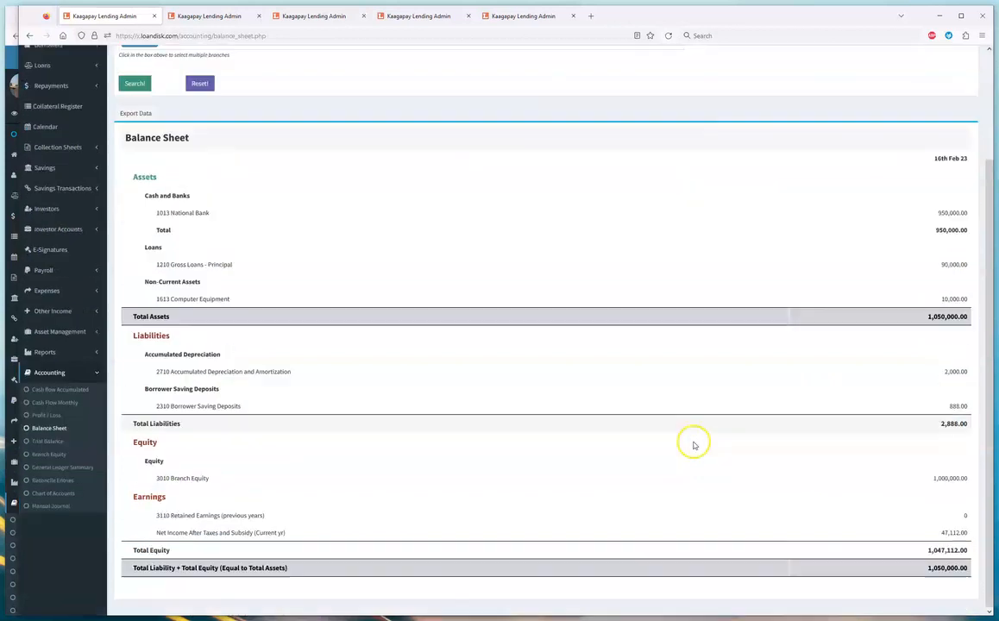
{"action": "scroll", "coordinate": [357, 404], "scroll_direction": "up", "scroll_amount": 2}
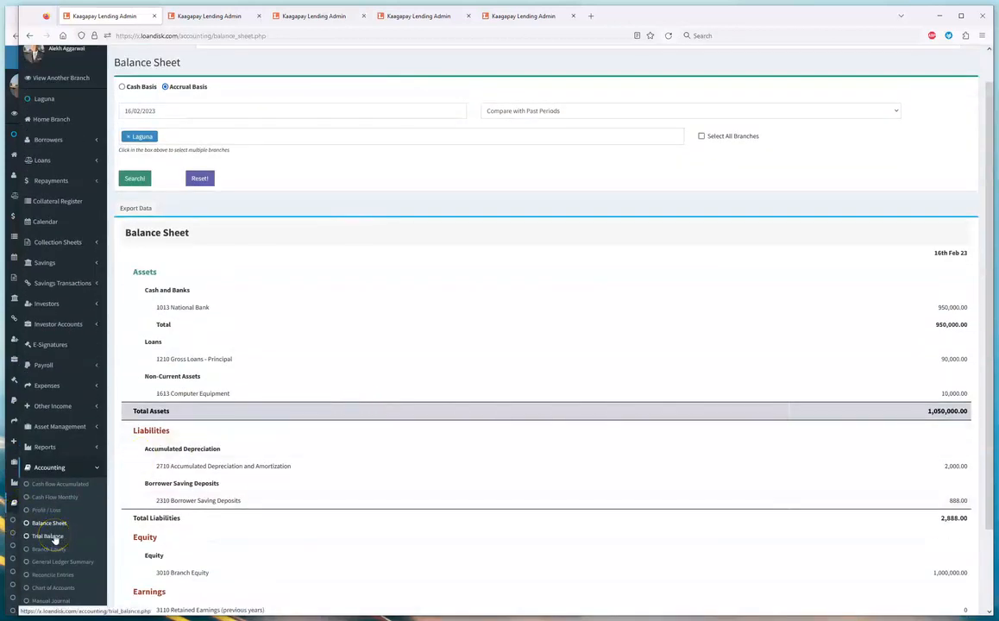
Step: Open the accumulated cash flow statement and examine its receipts, payments and balances at full window width
{"action": "left_click", "coordinate": [60, 485]}
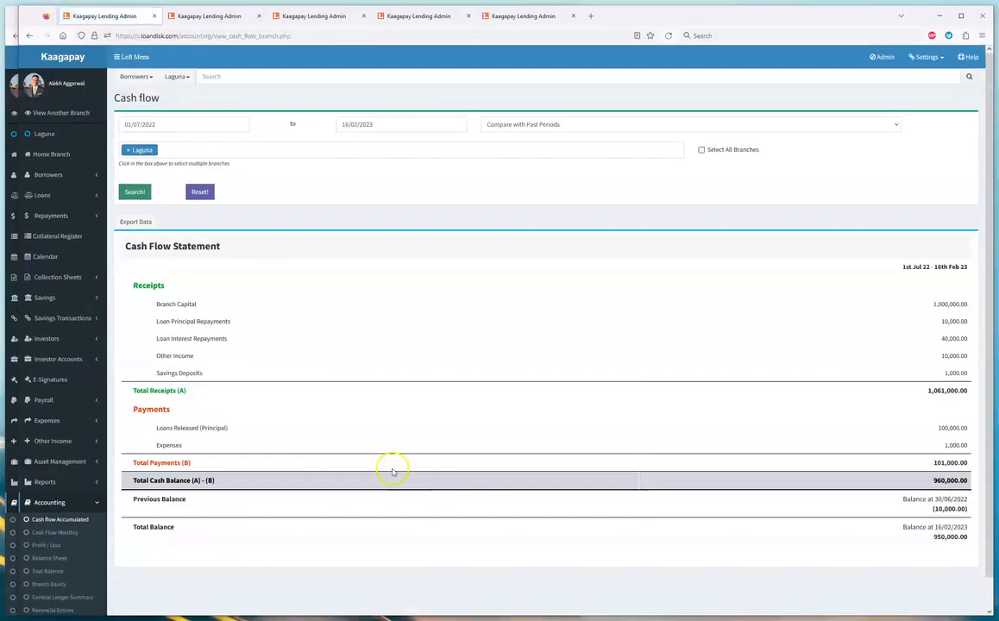
{"action": "left_click_drag", "start_coordinate": [10, 359], "coordinate": [334, 353]}
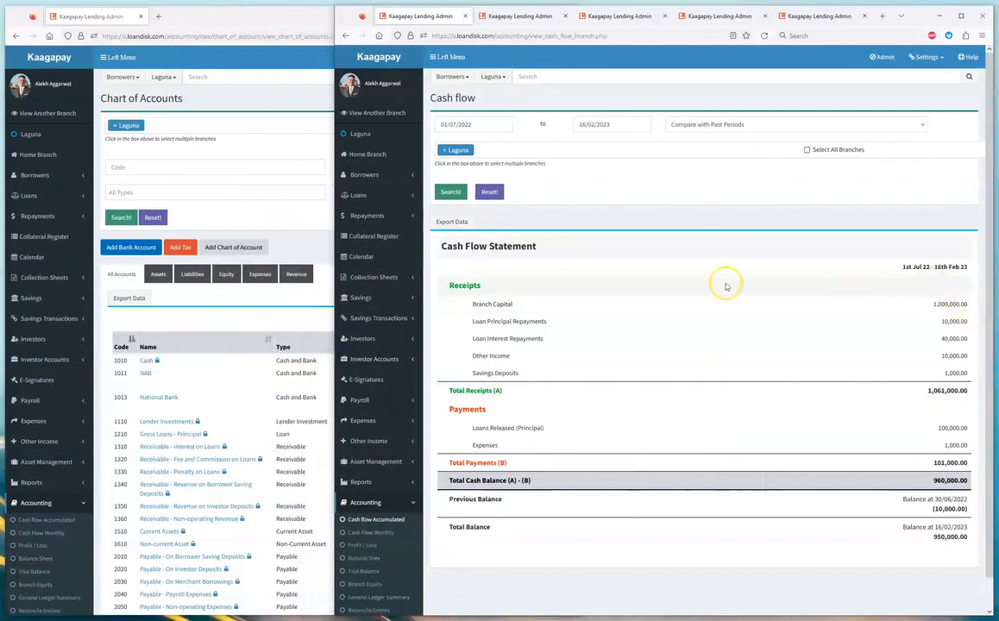
{"action": "left_click_drag", "start_coordinate": [335, 263], "coordinate": [3, 235]}
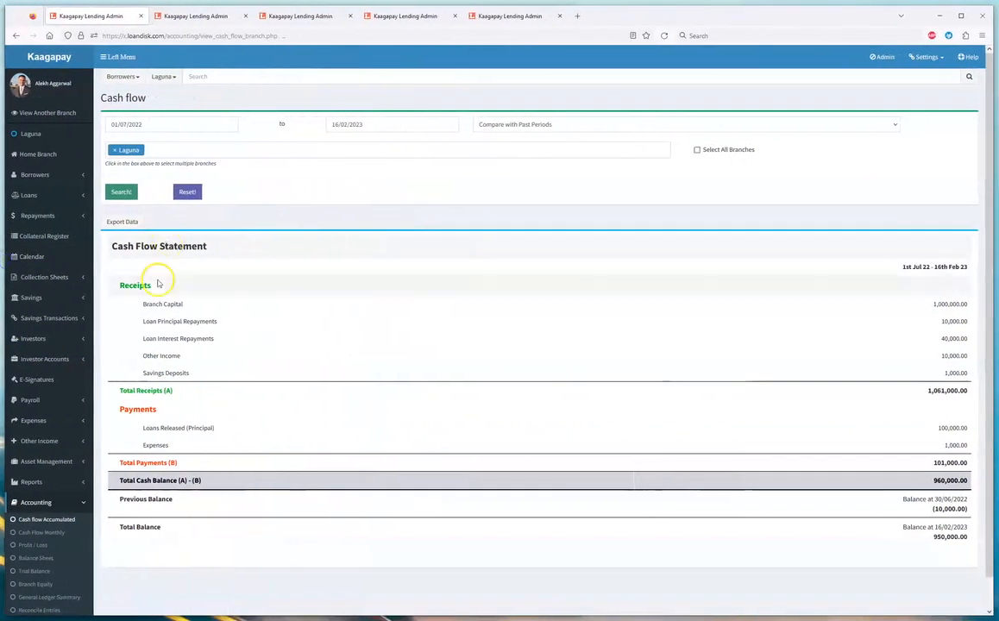
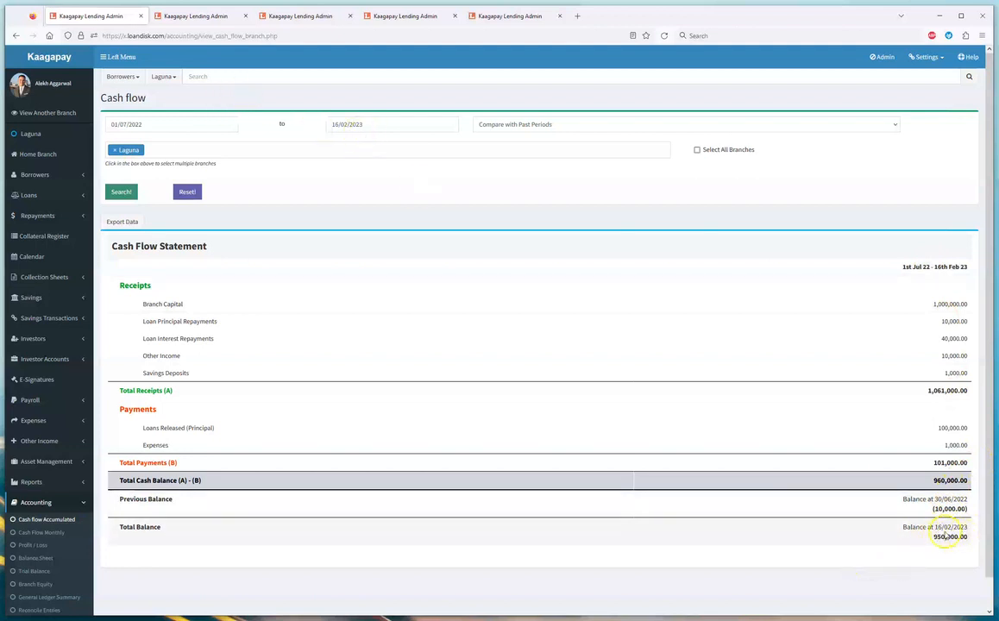
Step: Compare the cash flow statement side by side with Branch Equity and the Balance Sheet in the second window, and widen the cash flow window again
{"action": "left_click_drag", "start_coordinate": [7, 326], "coordinate": [548, 355]}
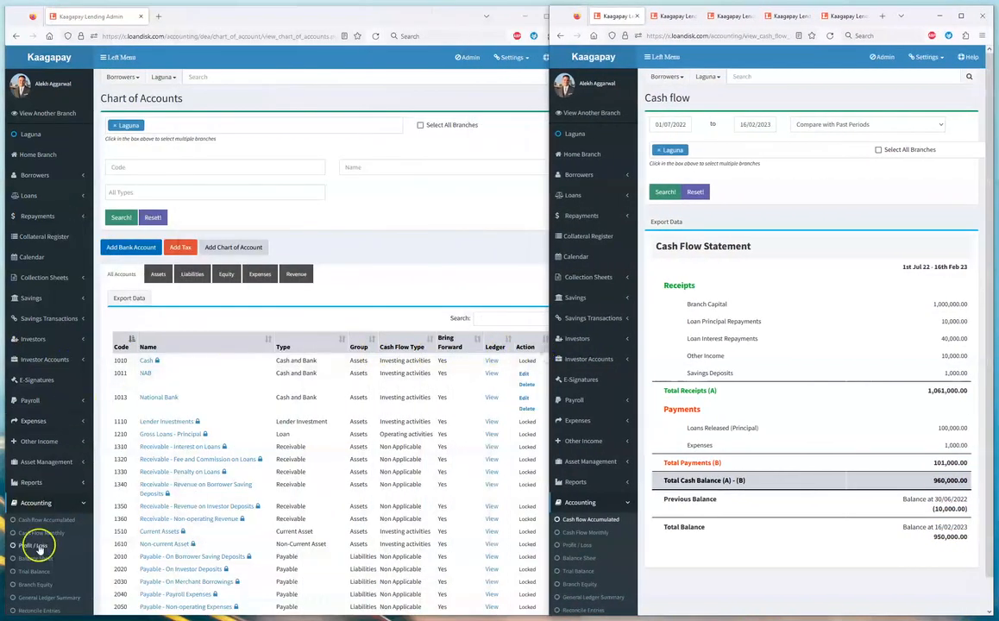
{"action": "left_click", "coordinate": [36, 584]}
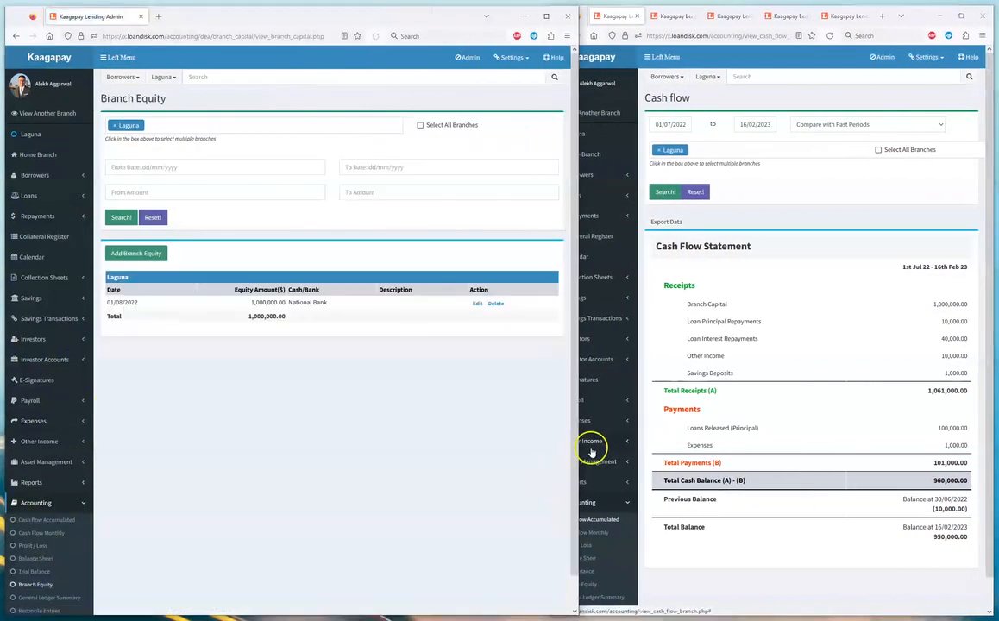
{"action": "left_click", "coordinate": [35, 558]}
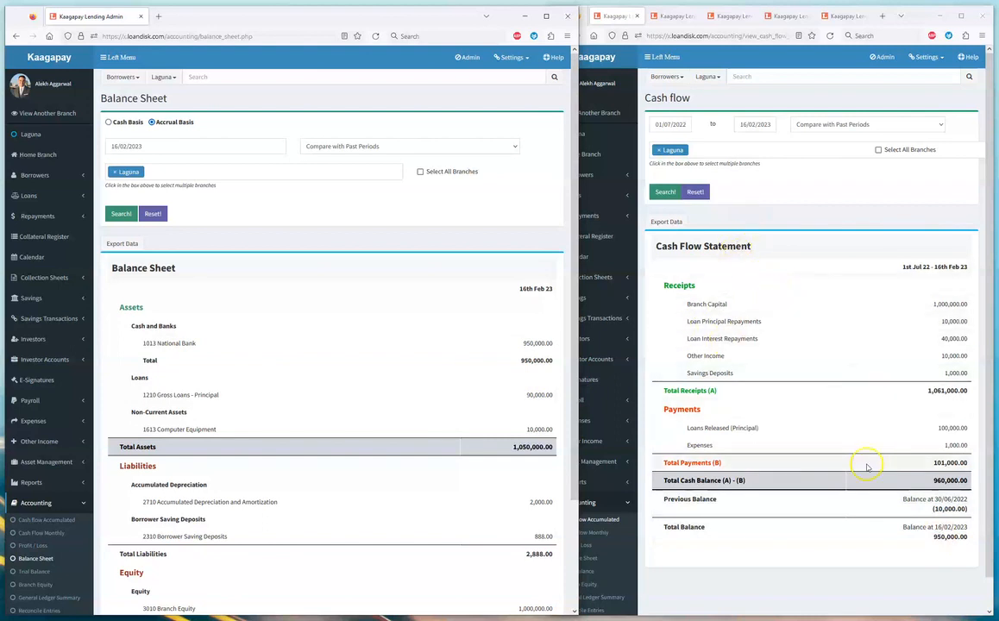
{"action": "left_click", "coordinate": [921, 567]}
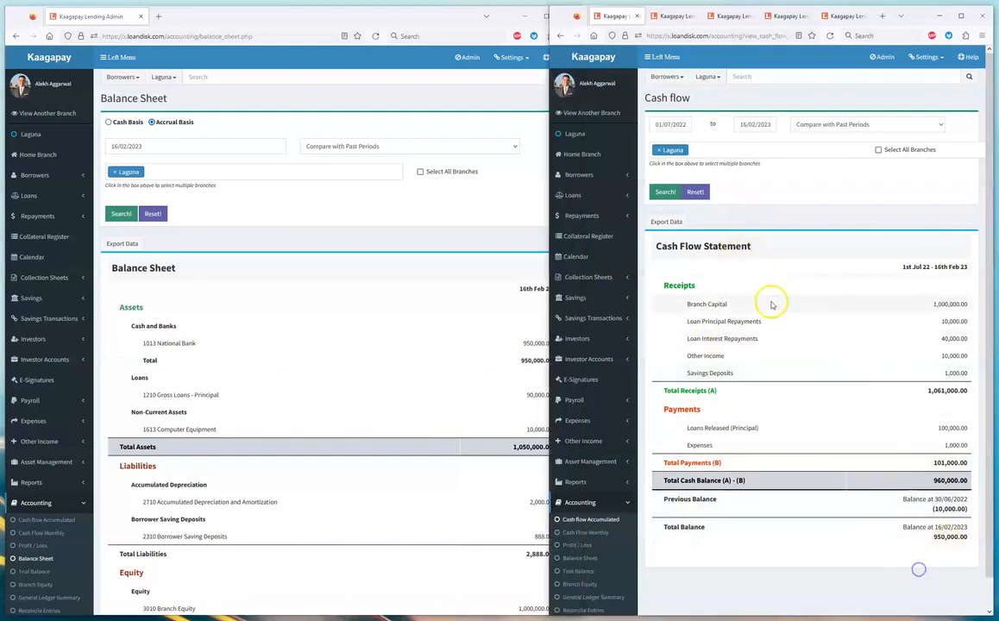
{"action": "left_click_drag", "start_coordinate": [546, 371], "coordinate": [5, 412]}
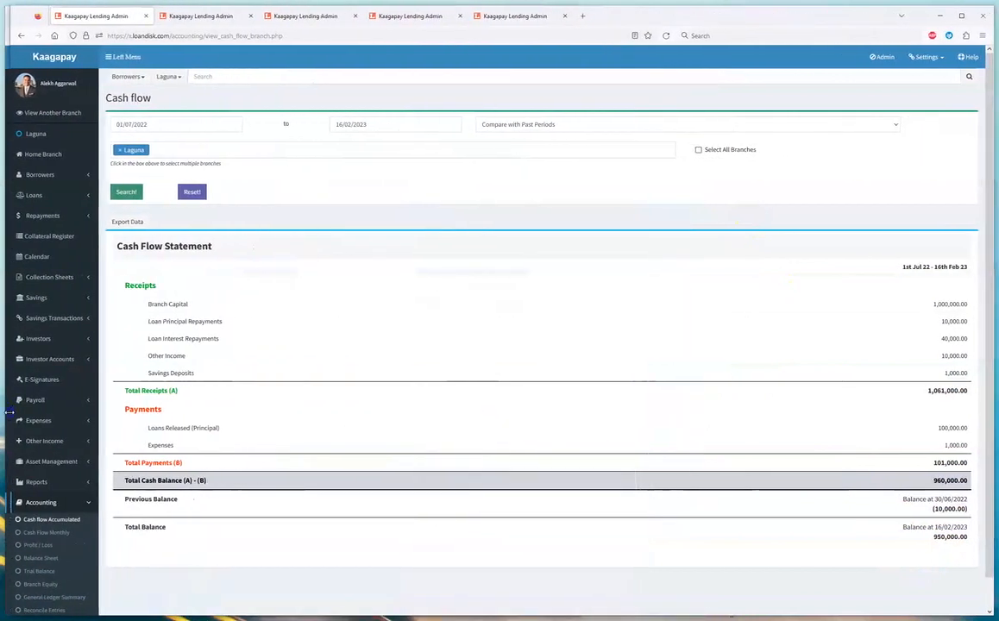
Step: Open the Trial Balance and compare its total debits and credits
{"action": "scroll", "coordinate": [34, 445], "scroll_direction": "down", "scroll_amount": 1}
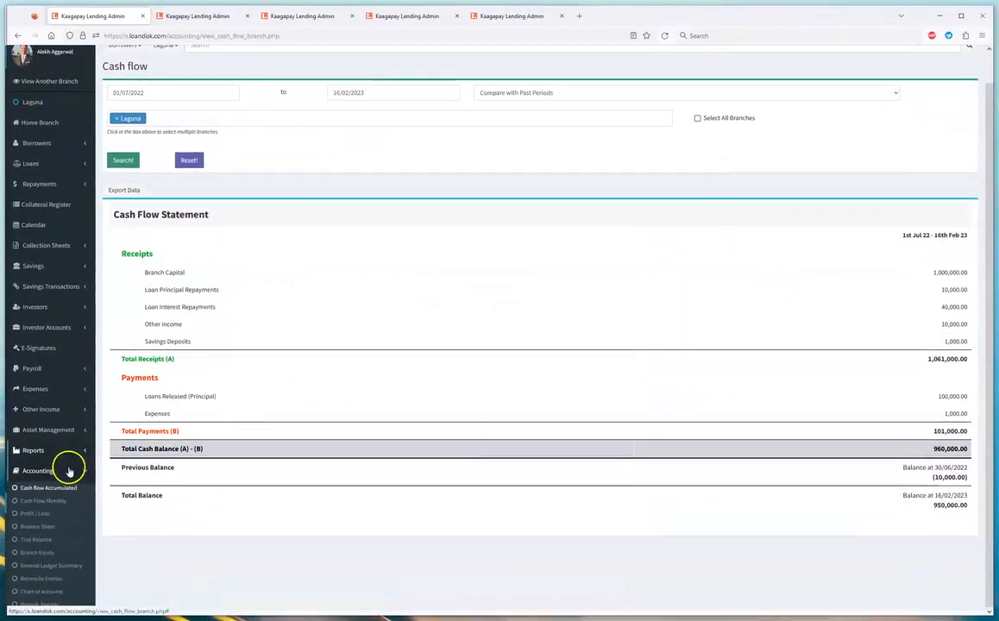
{"action": "left_click", "coordinate": [50, 541]}
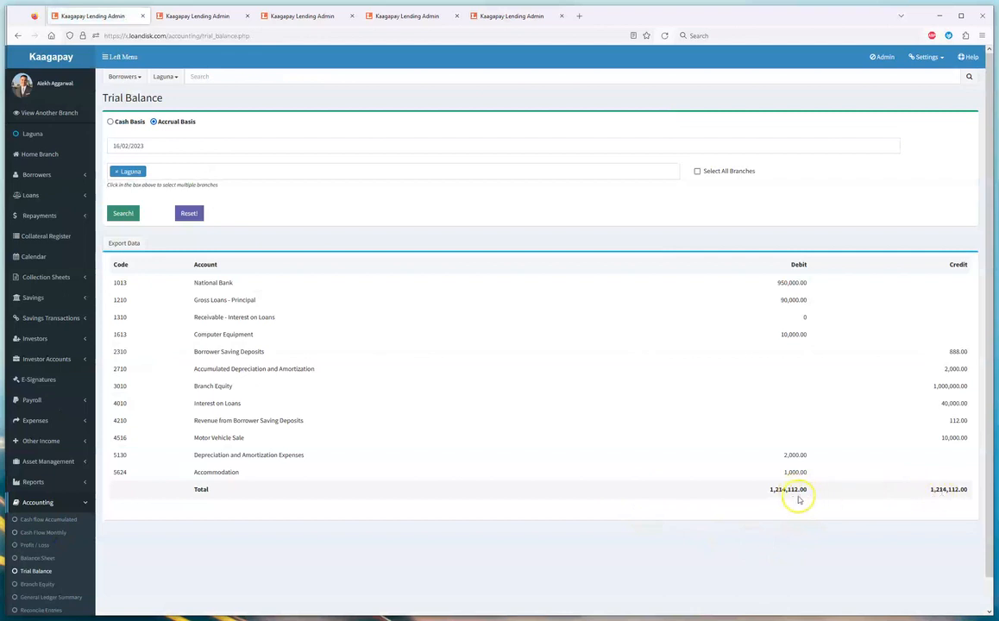
Step: Run the Laguna branch's Trial Balance on a cash basis and compare its debit and credit columns
{"action": "left_click", "coordinate": [129, 122]}
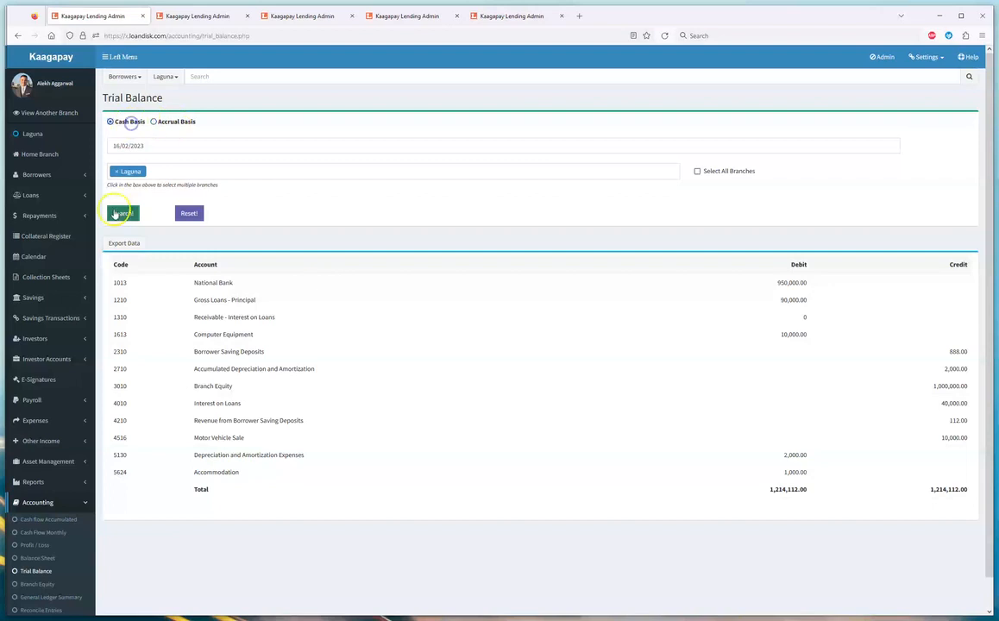
{"action": "left_click", "coordinate": [123, 213]}
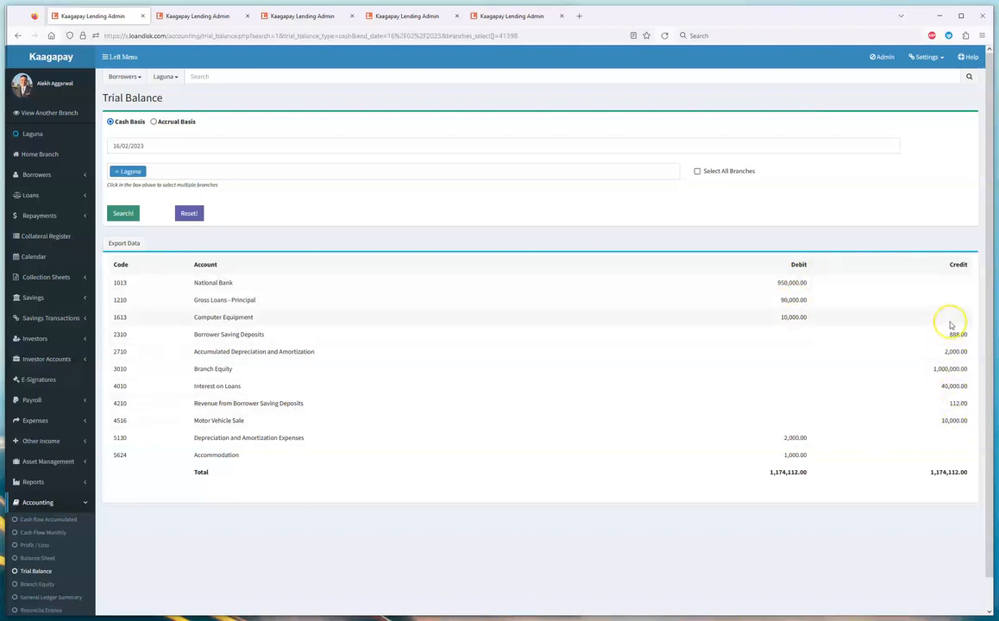
{"action": "left_click", "coordinate": [791, 453]}
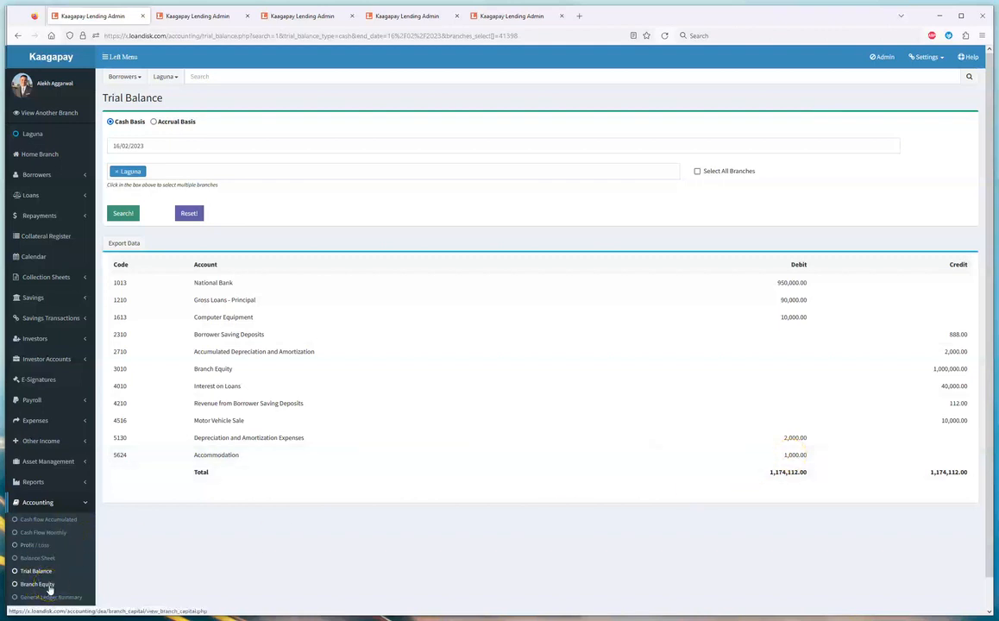
Step: Review the General Ledger Summary and the Reconcile Entries overview of records per Cash/Bank account
{"action": "scroll", "coordinate": [49, 588], "scroll_direction": "down", "scroll_amount": 1}
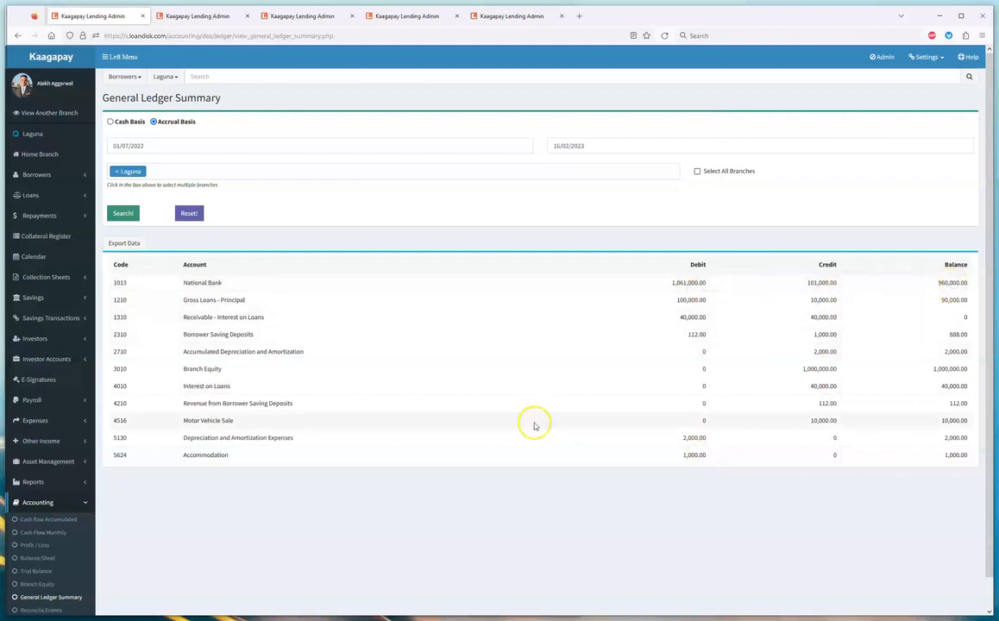
{"action": "left_click", "coordinate": [41, 610]}
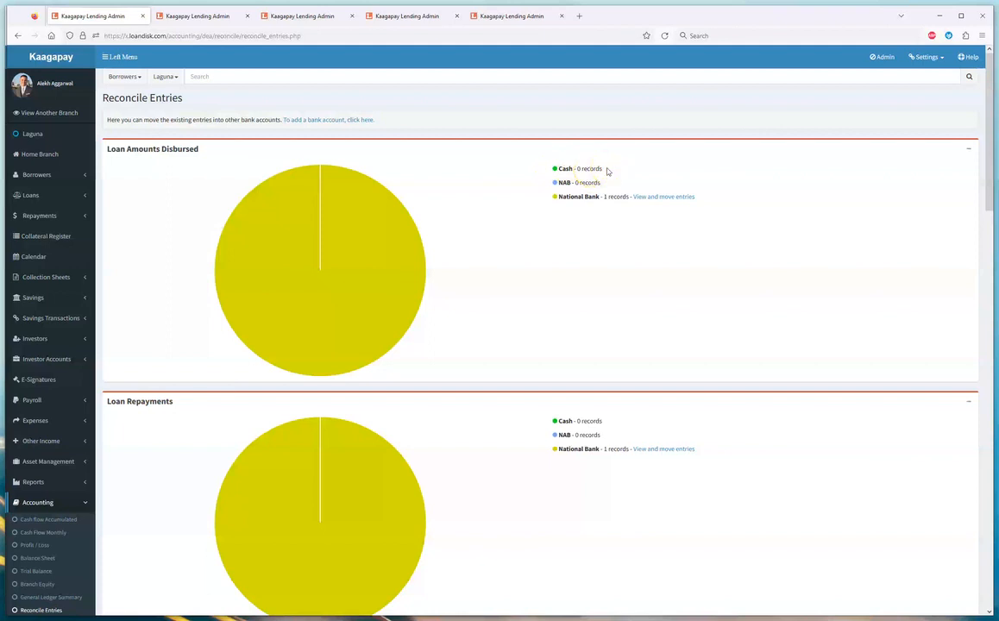
{"action": "scroll", "coordinate": [664, 370], "scroll_direction": "down", "scroll_amount": 5}
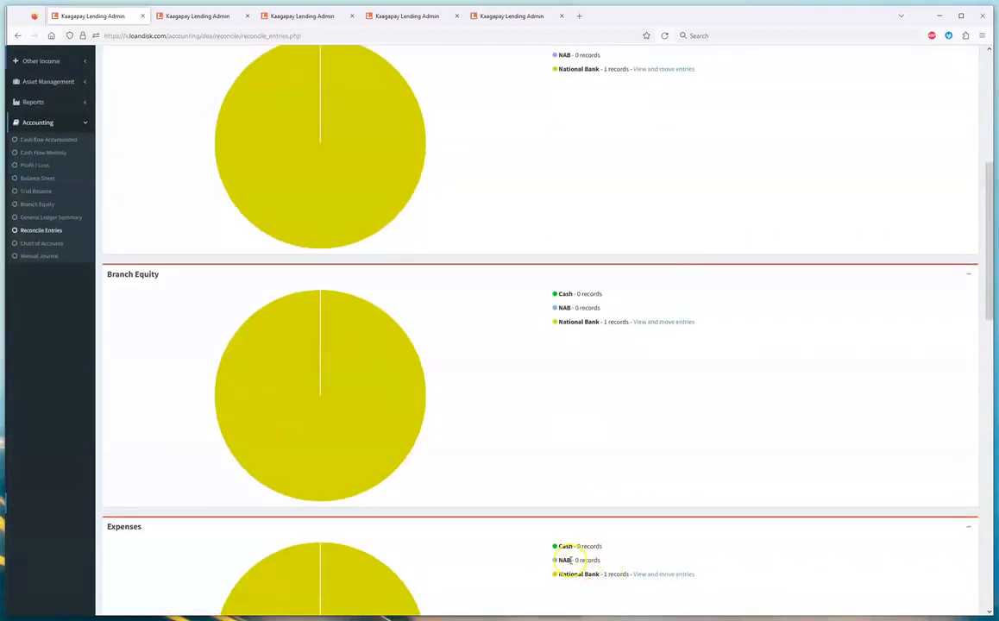
{"action": "scroll", "coordinate": [516, 537], "scroll_direction": "up", "scroll_amount": 5}
{"action": "scroll", "coordinate": [517, 537], "scroll_direction": "up", "scroll_amount": 1}
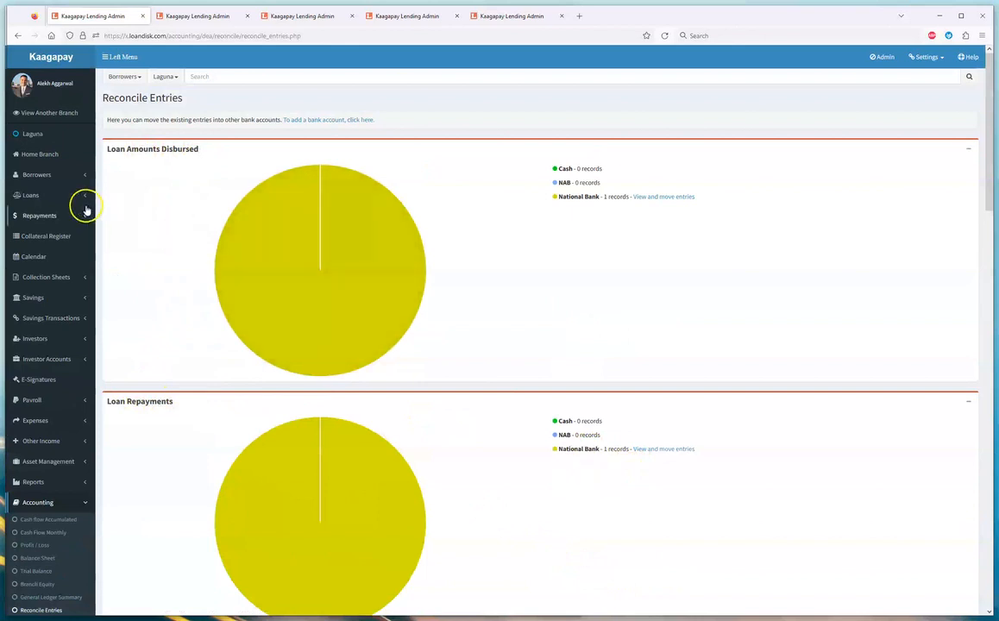
Step: Open the Add Bulk Repayments form and apply the borrower's existing loan as the default for all rows
{"action": "left_click", "coordinate": [52, 217]}
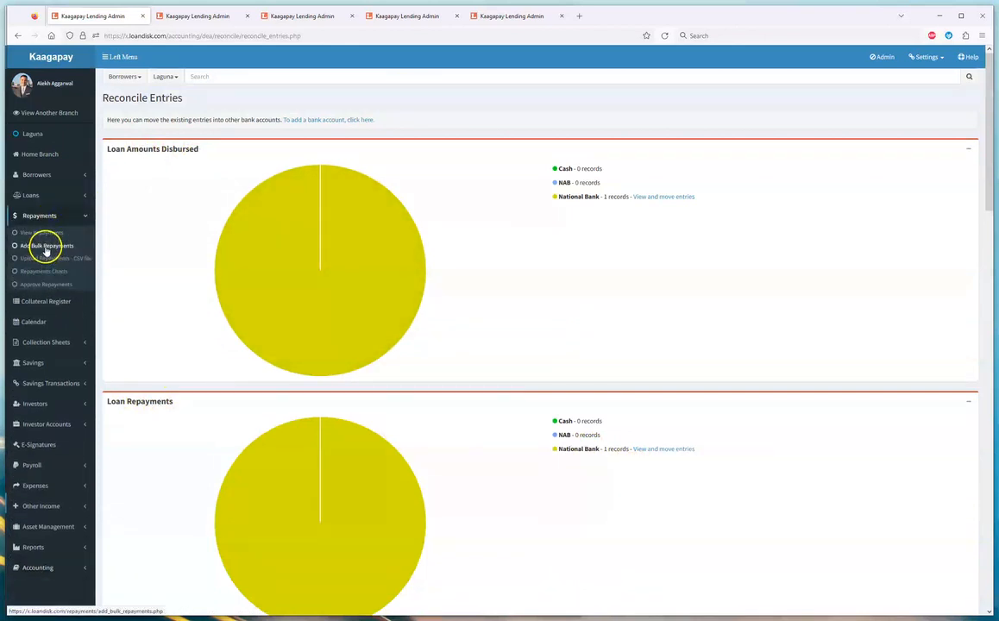
{"action": "left_click", "coordinate": [188, 195]}
{"action": "left_click", "coordinate": [180, 226]}
{"action": "left_click", "coordinate": [142, 206]}
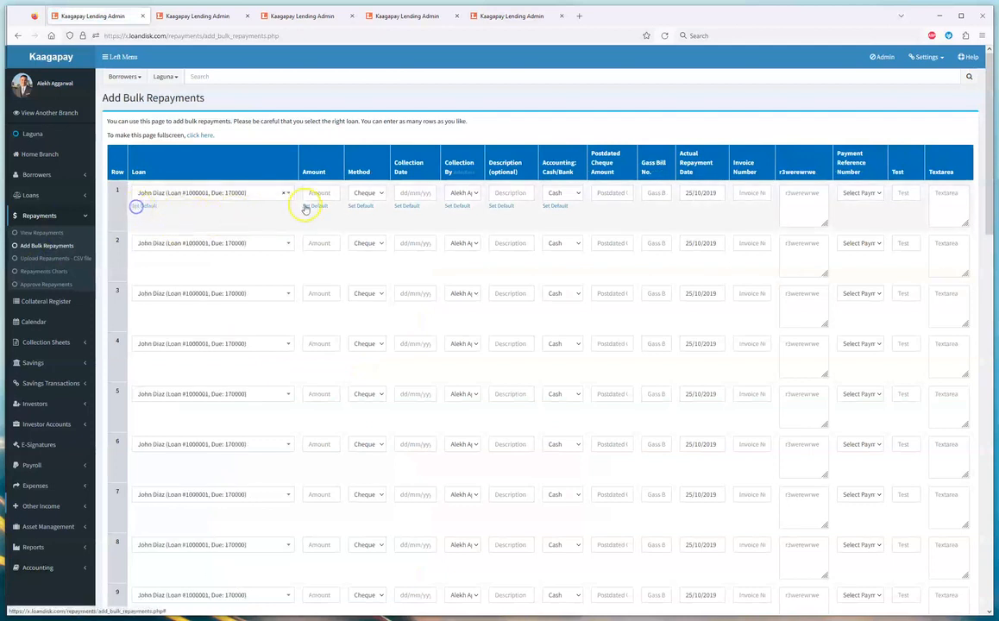
Step: Fill all rows with amount 12 and collection date 16/02/2023, and submit the bulk repayments
{"action": "left_click", "coordinate": [321, 194]}
{"action": "type", "text": "12"}
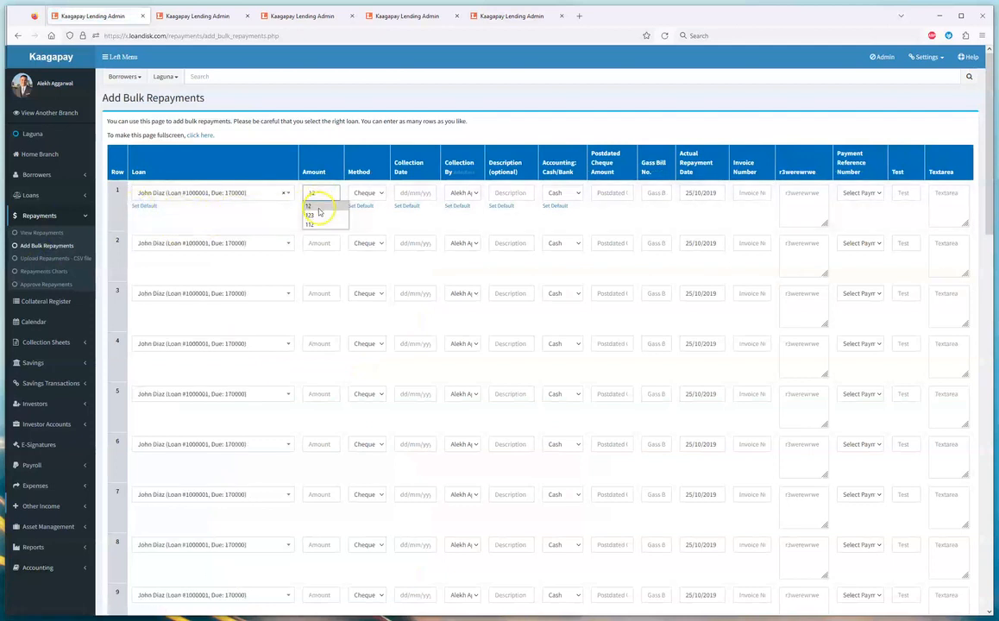
{"action": "left_click", "coordinate": [314, 207]}
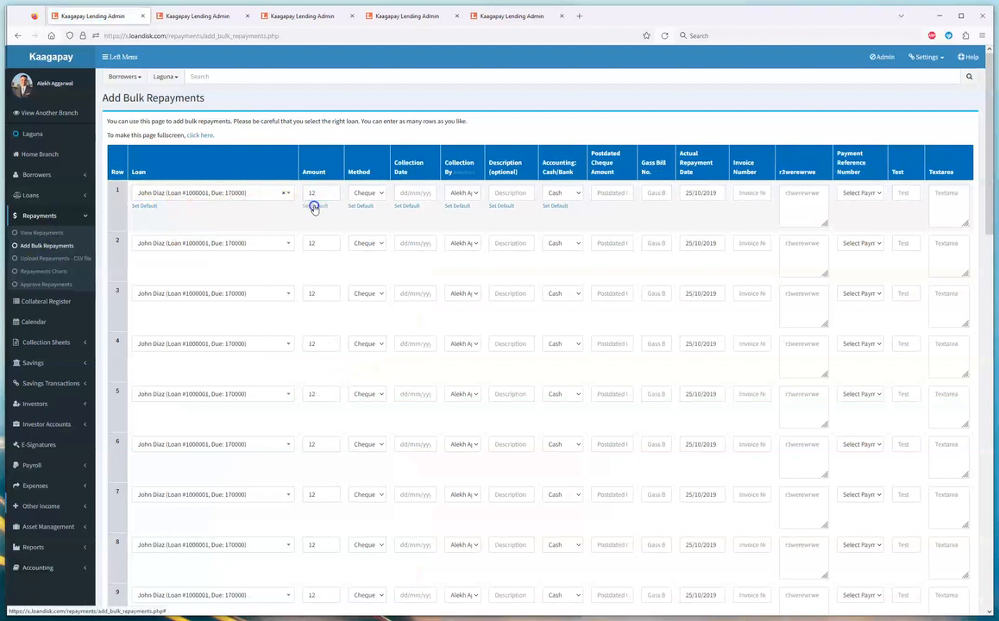
{"action": "left_click", "coordinate": [401, 193]}
{"action": "left_click", "coordinate": [475, 256]}
{"action": "left_click", "coordinate": [409, 207]}
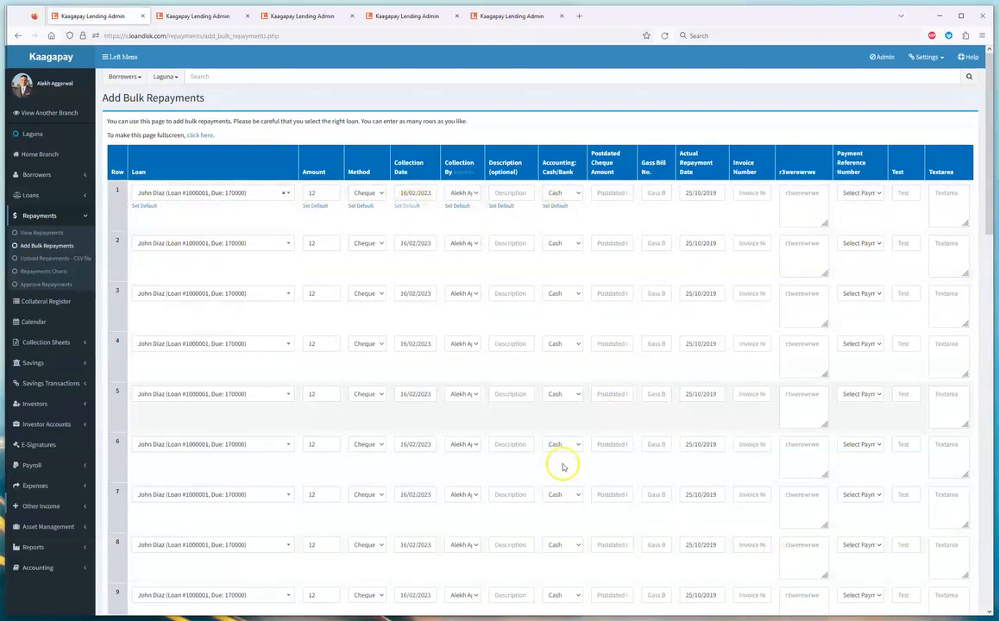
{"action": "scroll", "coordinate": [563, 466], "scroll_direction": "down", "scroll_amount": 12}
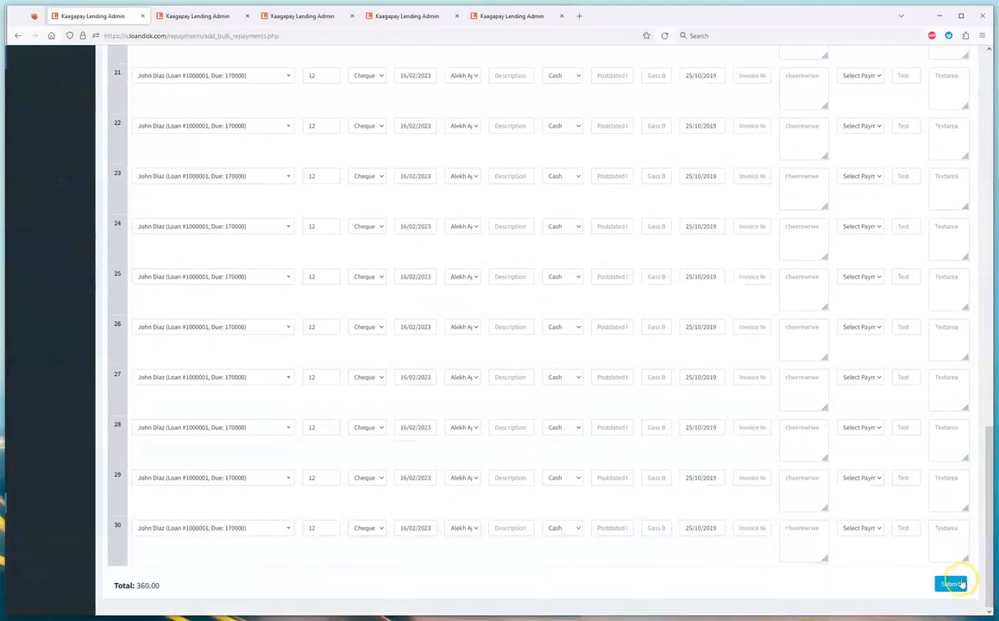
{"action": "left_click", "coordinate": [952, 584]}
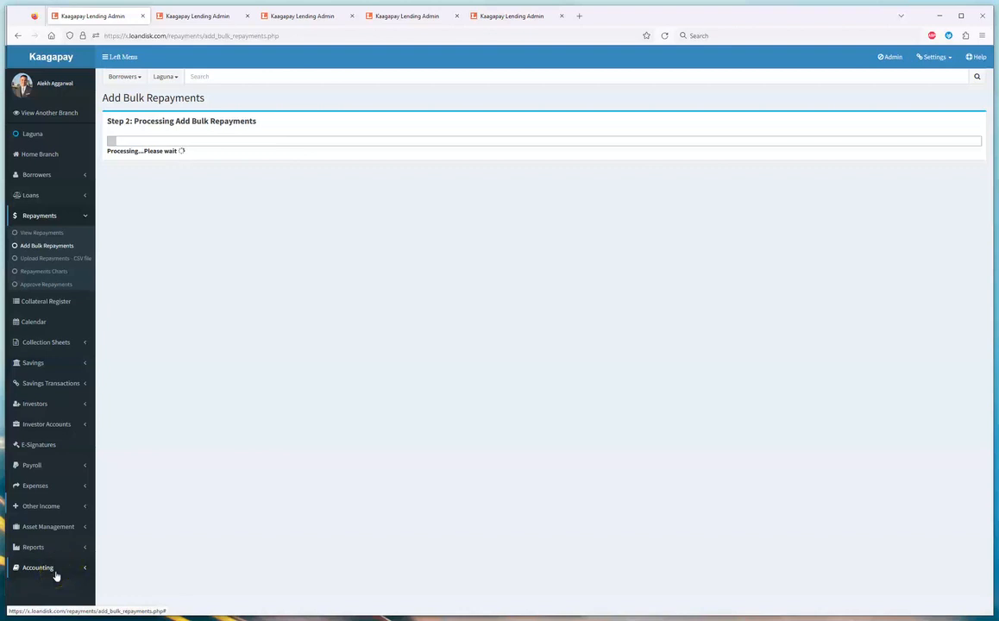
Step: Open the loan repayments recorded under the Cash account from Reconcile Entries for moving
{"action": "left_click", "coordinate": [55, 573]}
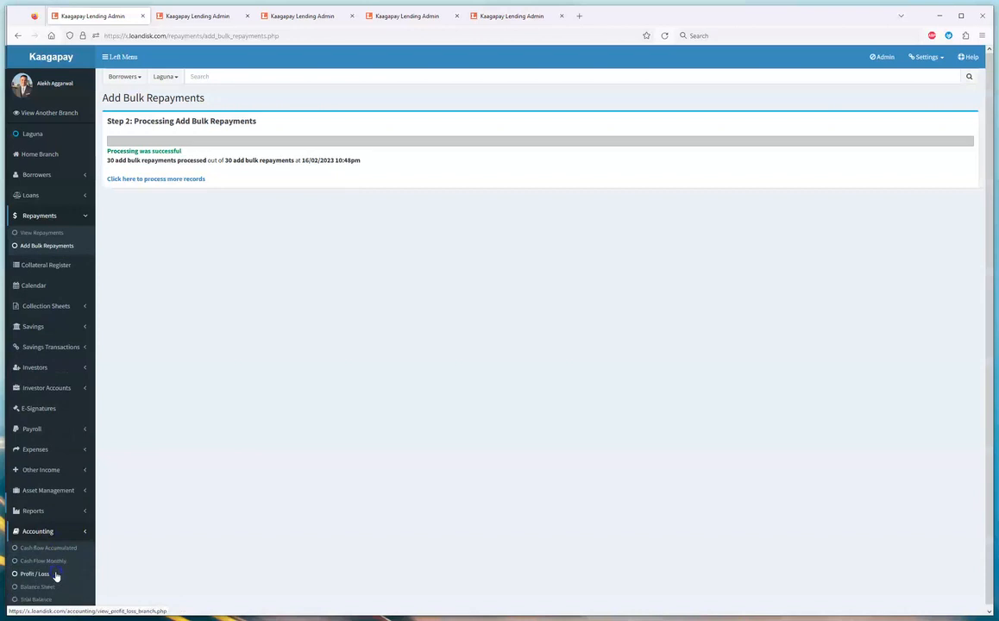
{"action": "scroll", "coordinate": [57, 577], "scroll_direction": "down", "scroll_amount": 1}
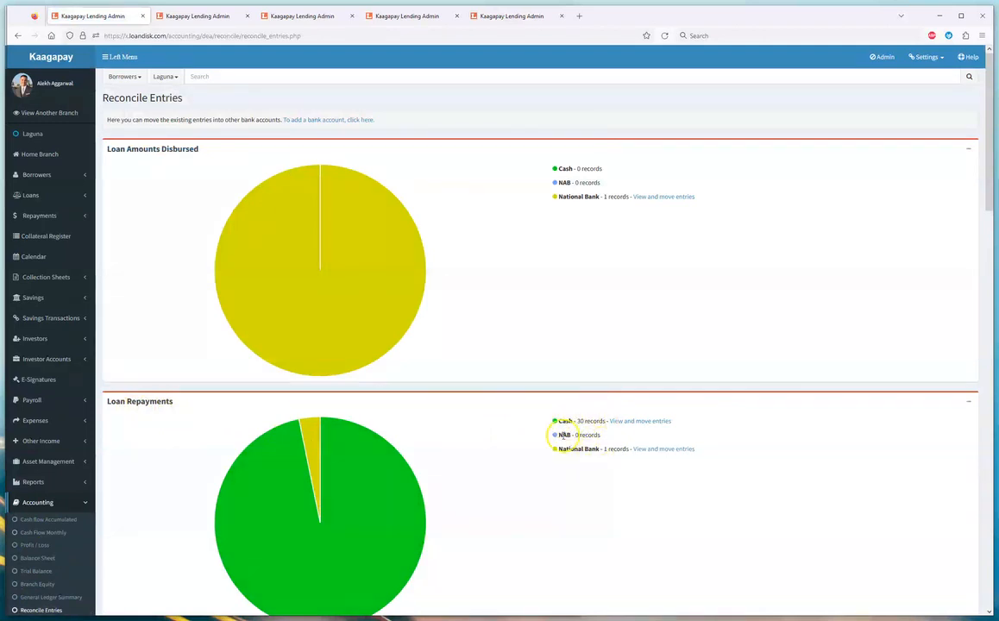
{"action": "left_click", "coordinate": [632, 421]}
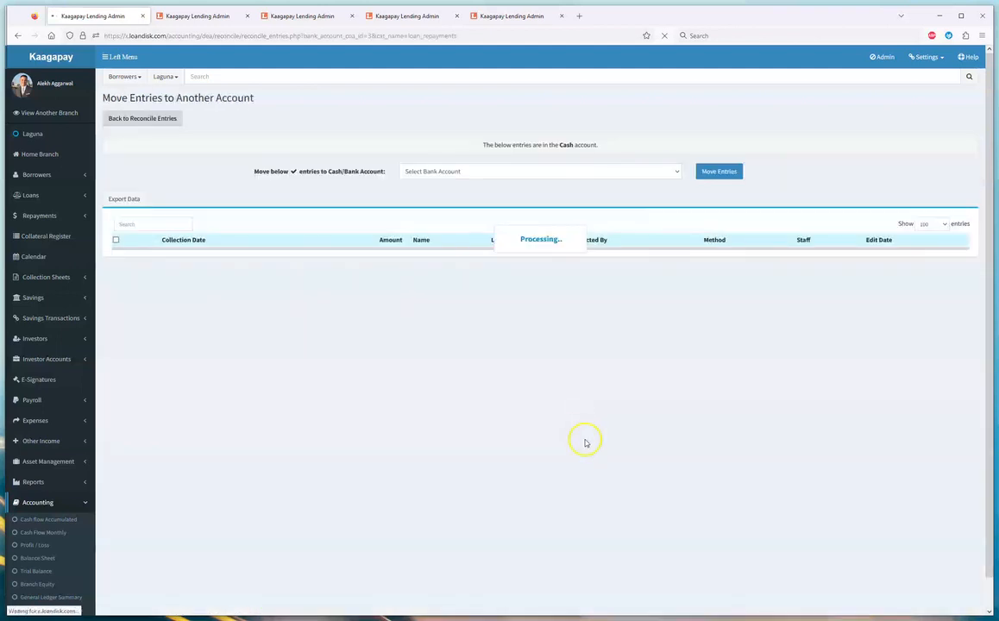
Step: Select all listed Cash repayments and move them to the NAB bank account
{"action": "left_click", "coordinate": [116, 240]}
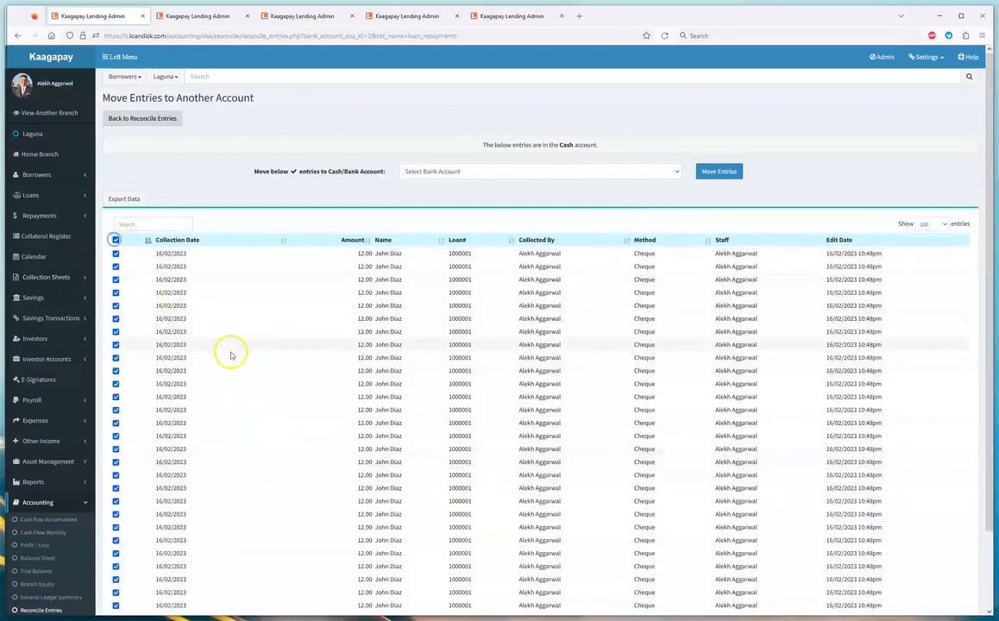
{"action": "scroll", "coordinate": [177, 489], "scroll_direction": "down", "scroll_amount": 2}
{"action": "scroll", "coordinate": [363, 379], "scroll_direction": "up", "scroll_amount": 2}
{"action": "left_click", "coordinate": [456, 171]}
{"action": "left_click", "coordinate": [439, 200]}
{"action": "left_click", "coordinate": [717, 171]}
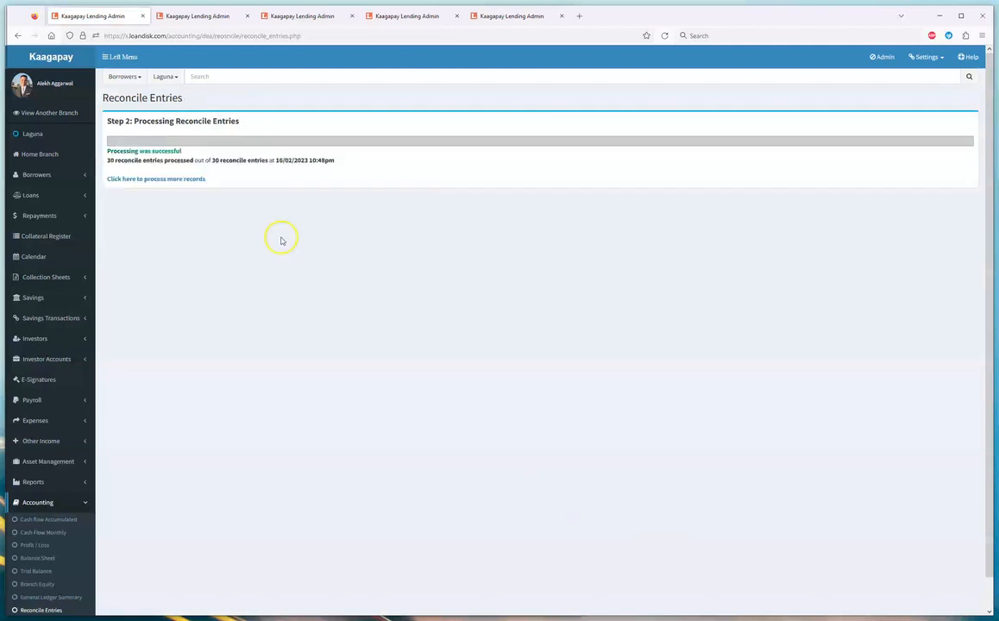
Step: Return to the Reconcile Entries overview and check how loan repayments are distributed across the accounts
{"action": "left_click", "coordinate": [200, 179]}
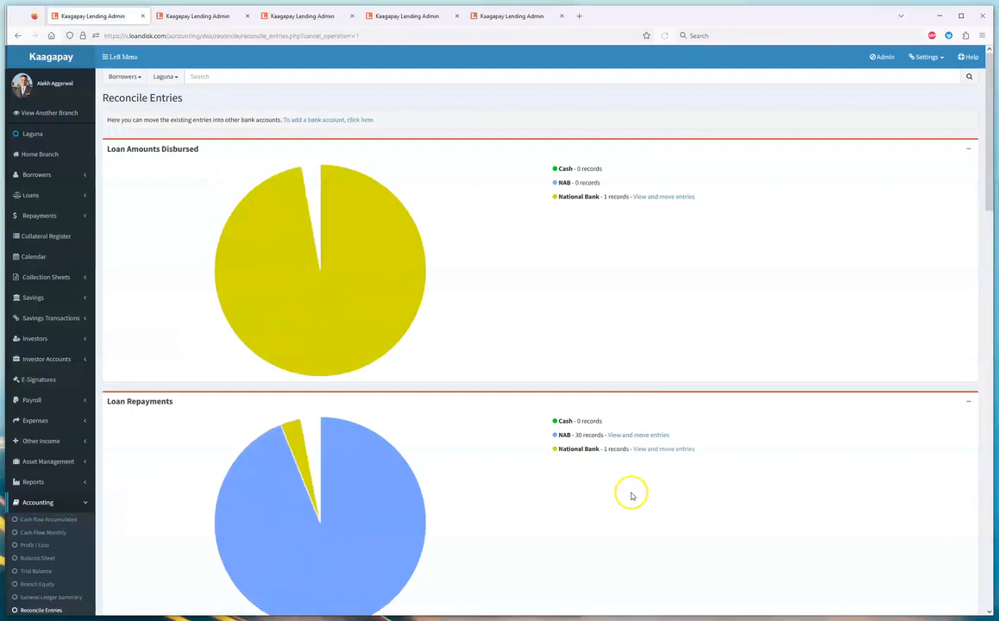
{"action": "scroll", "coordinate": [630, 491], "scroll_direction": "down", "scroll_amount": 2}
{"action": "scroll", "coordinate": [371, 293], "scroll_direction": "up", "scroll_amount": 2}
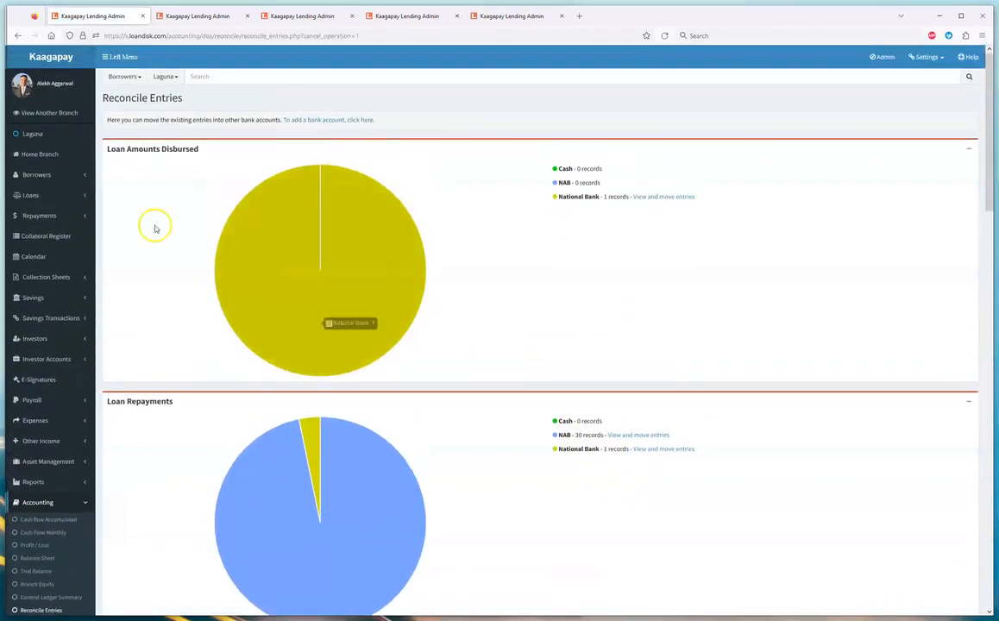
Step: Open the Add Loan form and examine its Cash/Bank account selection for the journal entry
{"action": "left_click", "coordinate": [40, 194]}
{"action": "left_click", "coordinate": [35, 225]}
{"action": "scroll", "coordinate": [475, 544], "scroll_direction": "down", "scroll_amount": 10}
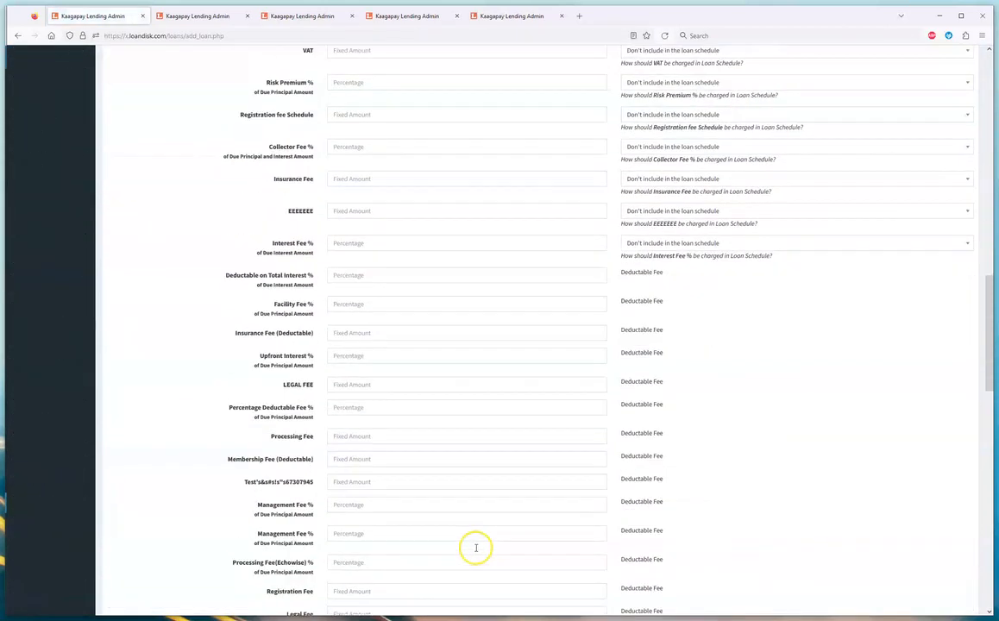
{"action": "scroll", "coordinate": [475, 547], "scroll_direction": "down", "scroll_amount": 4}
{"action": "scroll", "coordinate": [371, 405], "scroll_direction": "down", "scroll_amount": 2}
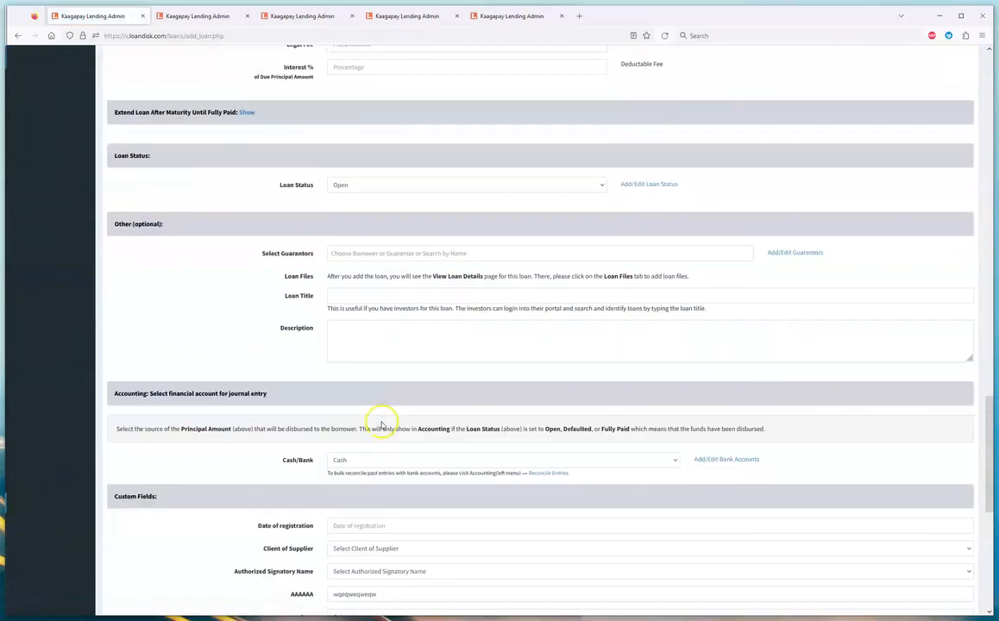
{"action": "scroll", "coordinate": [376, 472], "scroll_direction": "up", "scroll_amount": 15}
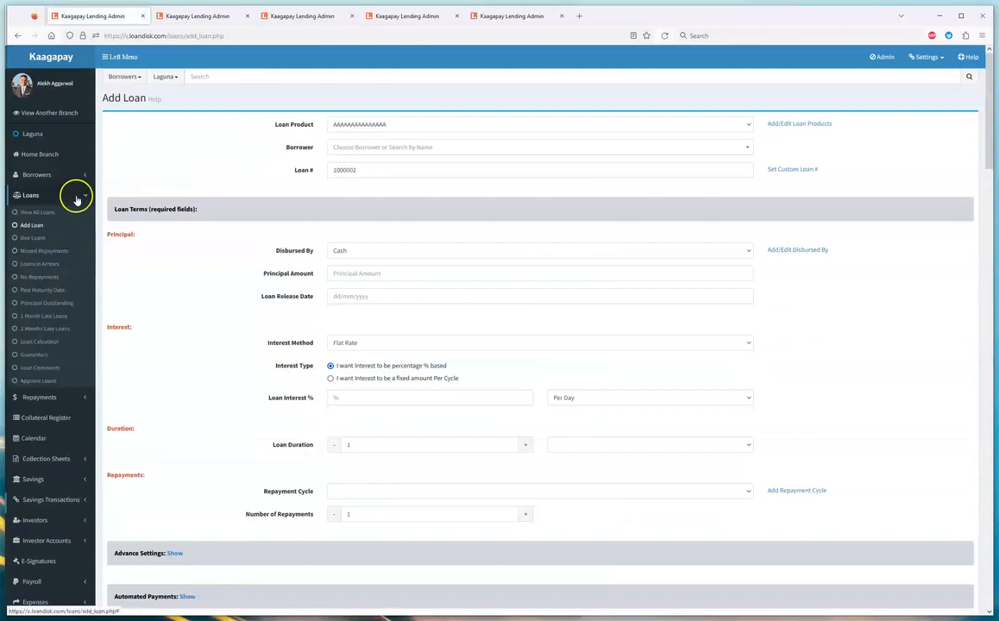
Step: Open the Add Repayment form for the borrower's student loan and choose Cash as its Cash/Bank account
{"action": "left_click", "coordinate": [68, 398]}
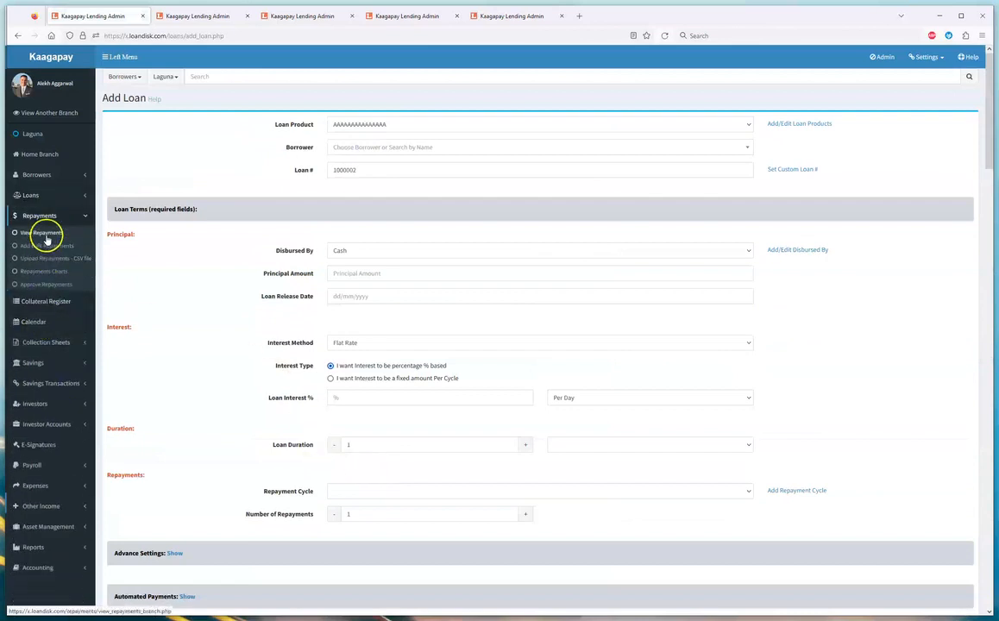
{"action": "left_click", "coordinate": [47, 236]}
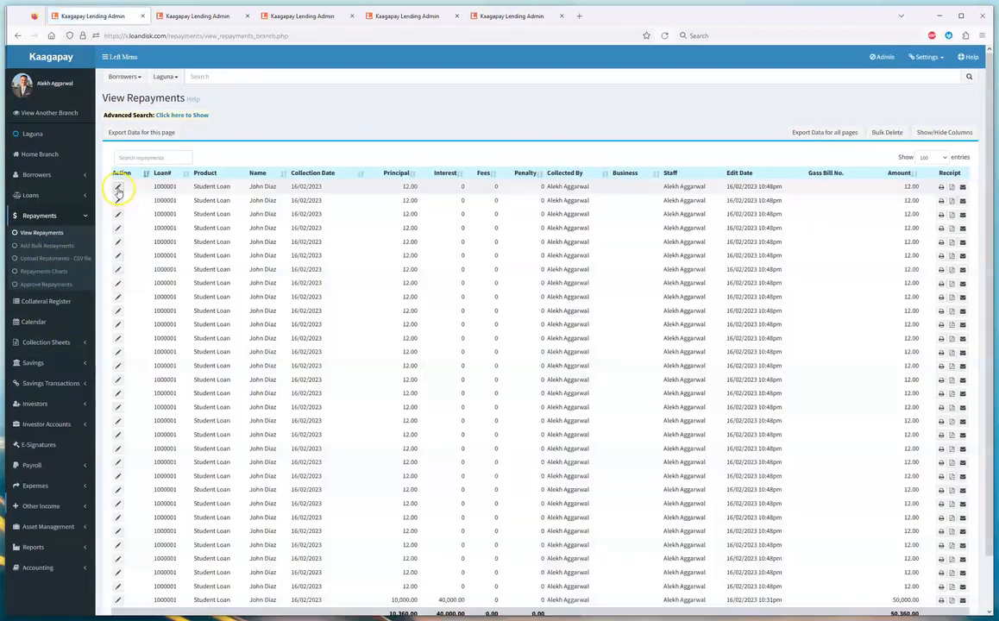
{"action": "left_click", "coordinate": [256, 408]}
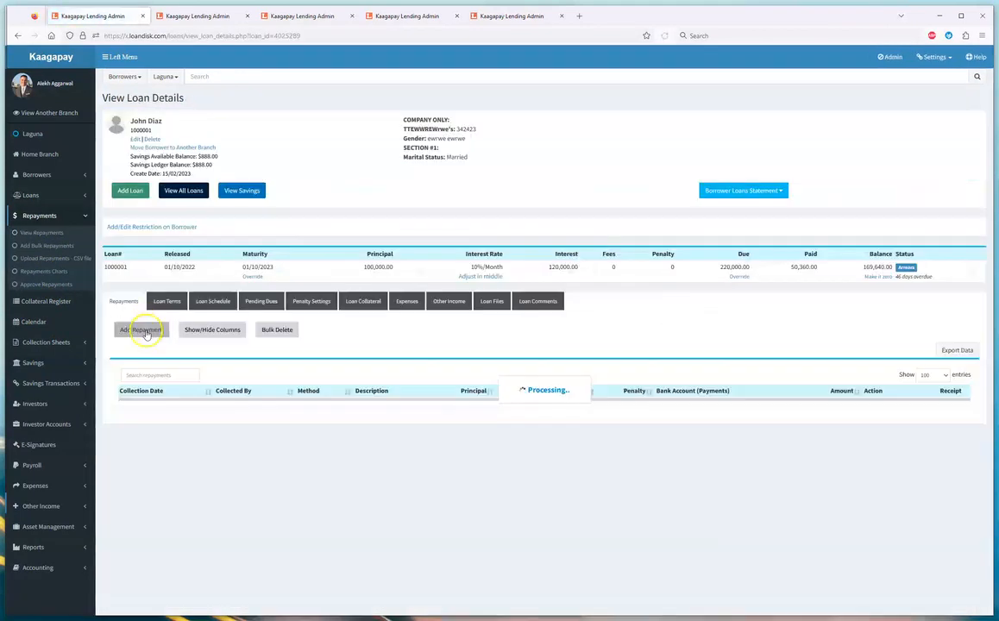
{"action": "left_click", "coordinate": [147, 339]}
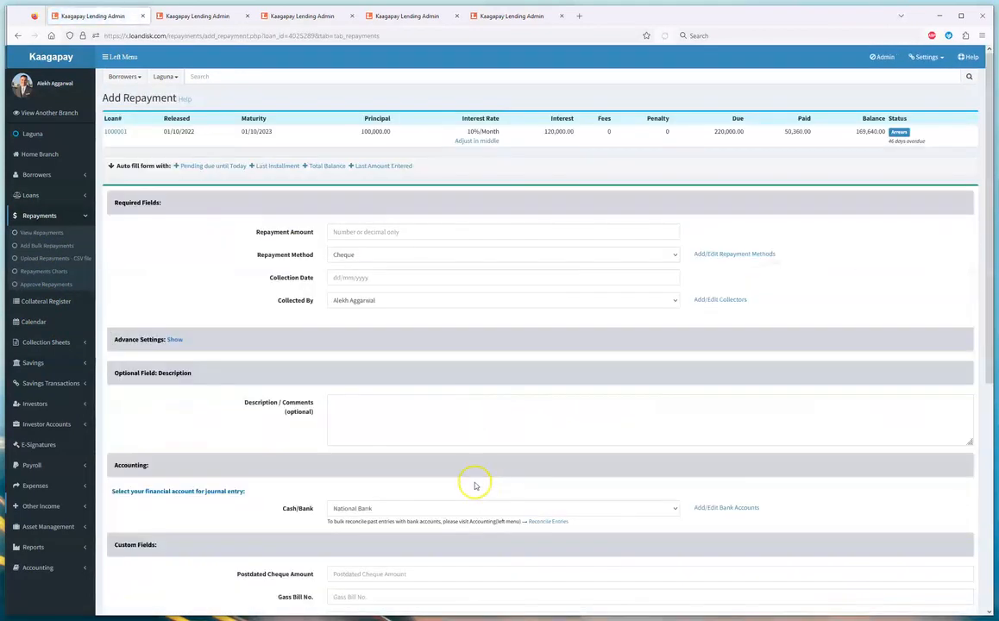
{"action": "scroll", "coordinate": [475, 482], "scroll_direction": "down", "scroll_amount": 2}
{"action": "scroll", "coordinate": [367, 435], "scroll_direction": "up", "scroll_amount": 2}
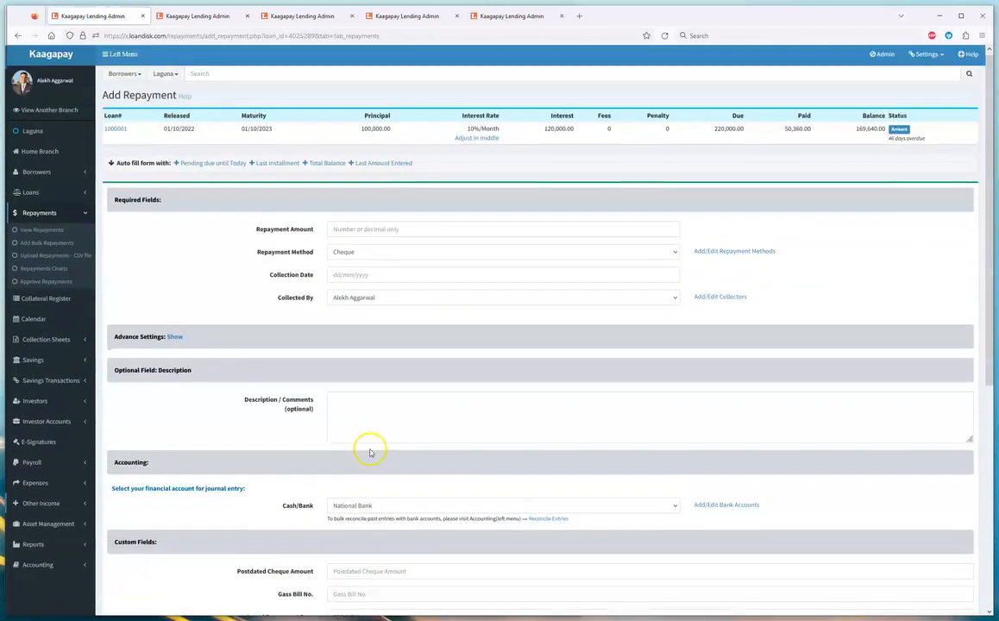
{"action": "left_click", "coordinate": [357, 508]}
{"action": "left_click", "coordinate": [357, 523]}
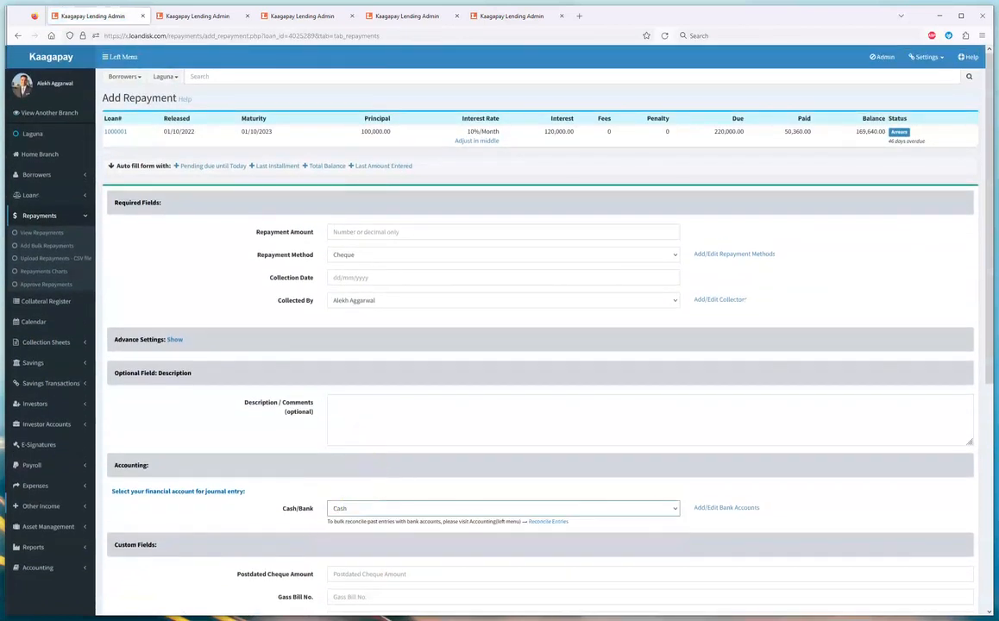
Step: Reopen Reconcile Entries and examine the loan repayment and Branch Equity records held in each account
{"action": "left_click", "coordinate": [39, 567]}
{"action": "scroll", "coordinate": [47, 535], "scroll_direction": "down", "scroll_amount": 2}
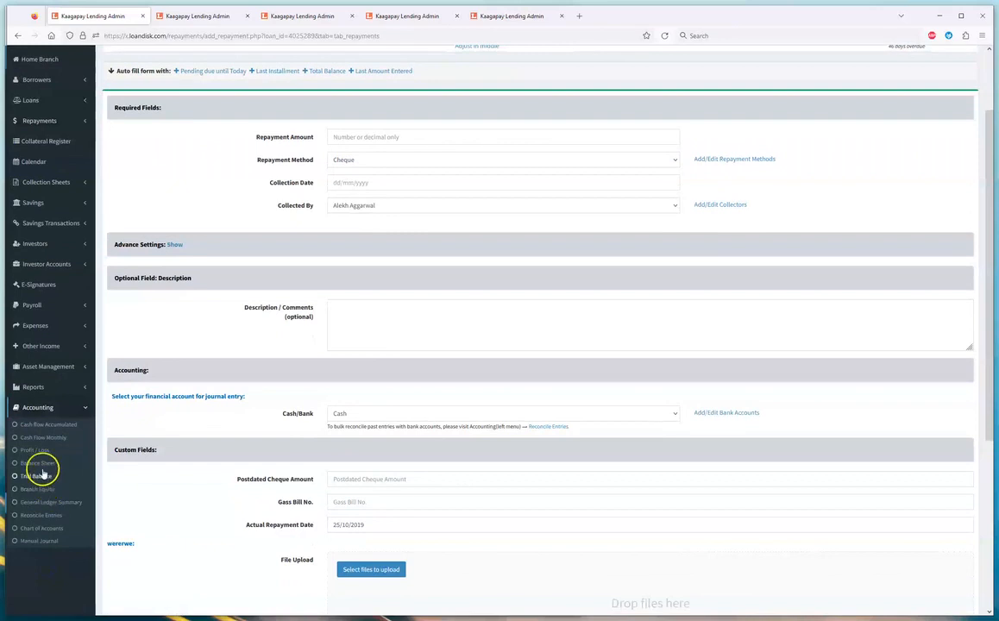
{"action": "left_click", "coordinate": [36, 515]}
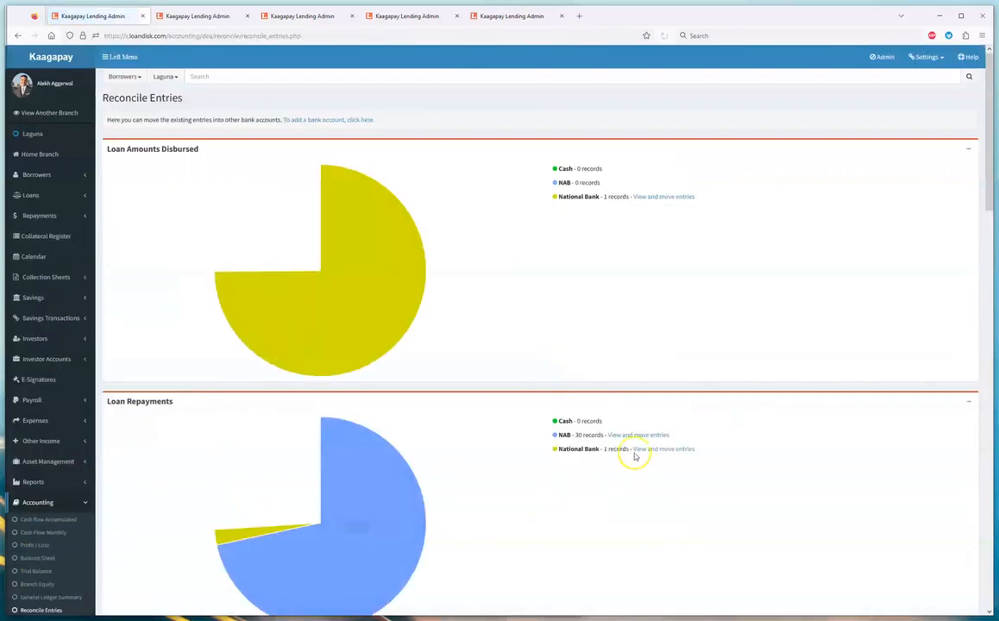
{"action": "scroll", "coordinate": [612, 442], "scroll_direction": "down", "scroll_amount": 3}
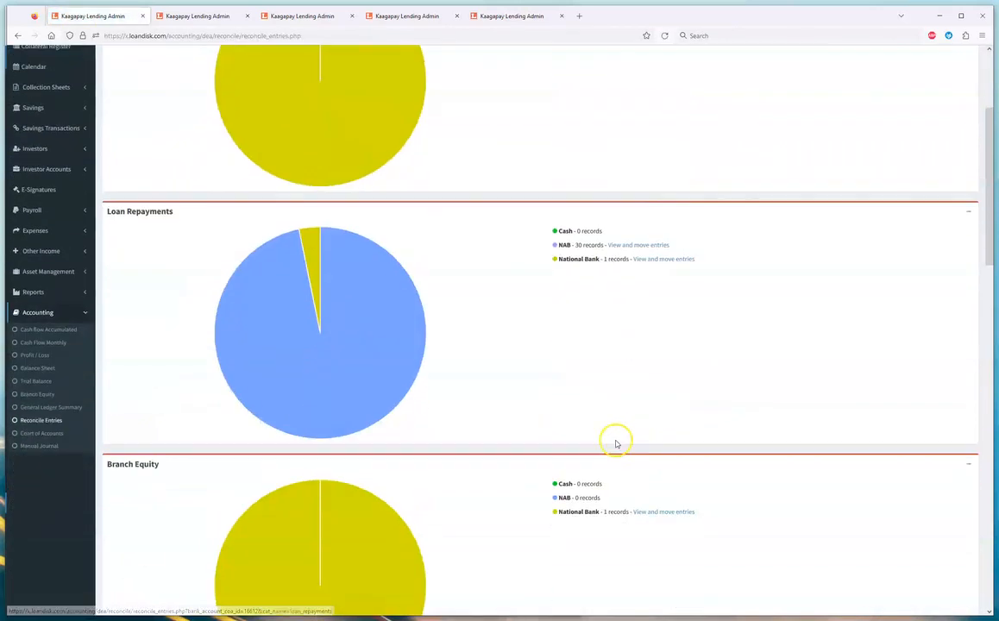
Step: Open the Balance Sheet and check the NAB and National Bank lines against total assets, liabilities and equity
{"action": "left_click", "coordinate": [38, 368]}
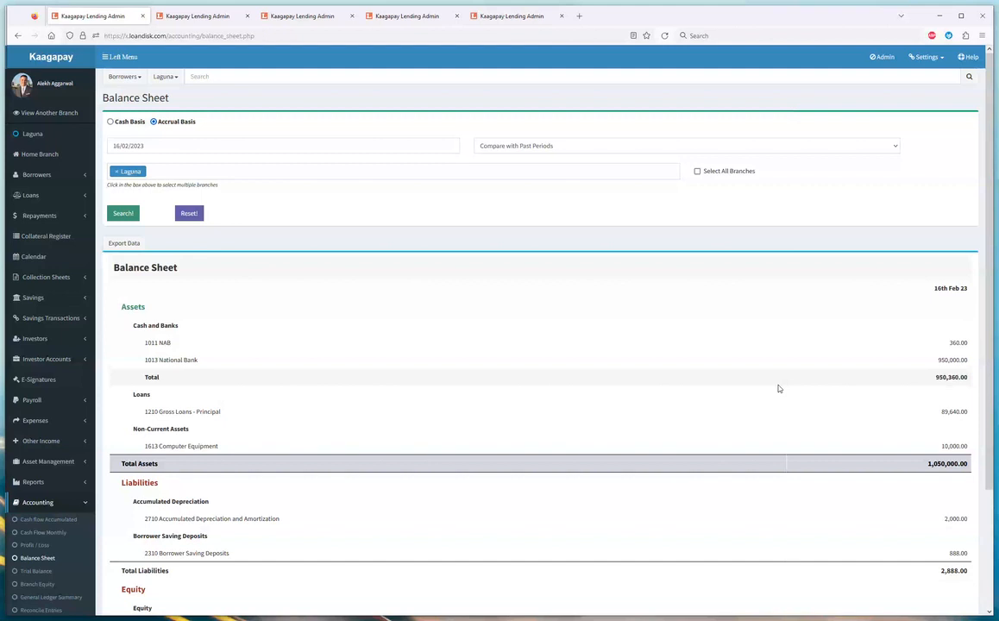
{"action": "scroll", "coordinate": [234, 495], "scroll_direction": "down", "scroll_amount": 3}
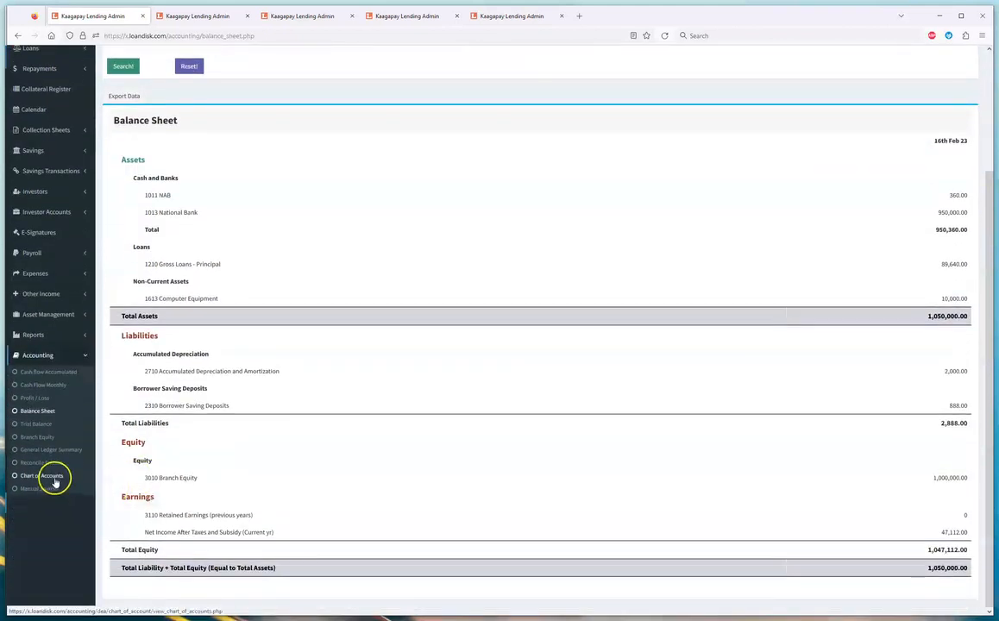
Step: Open the Chart of Accounts, review the account list, and open the Add Chart of Account form to read its guidance
{"action": "left_click", "coordinate": [52, 476]}
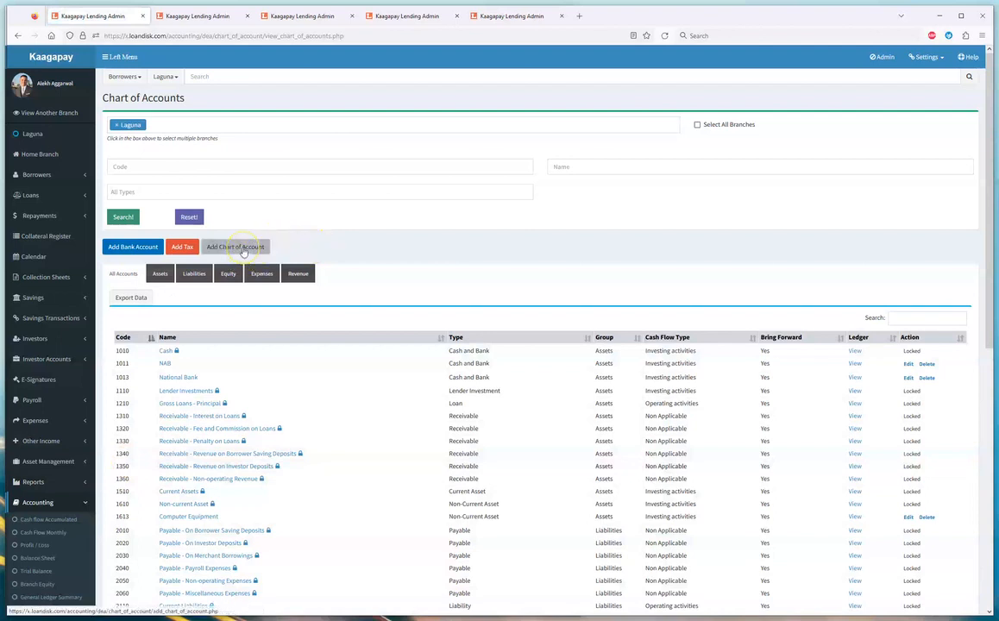
{"action": "scroll", "coordinate": [35, 599], "scroll_direction": "down", "scroll_amount": 2}
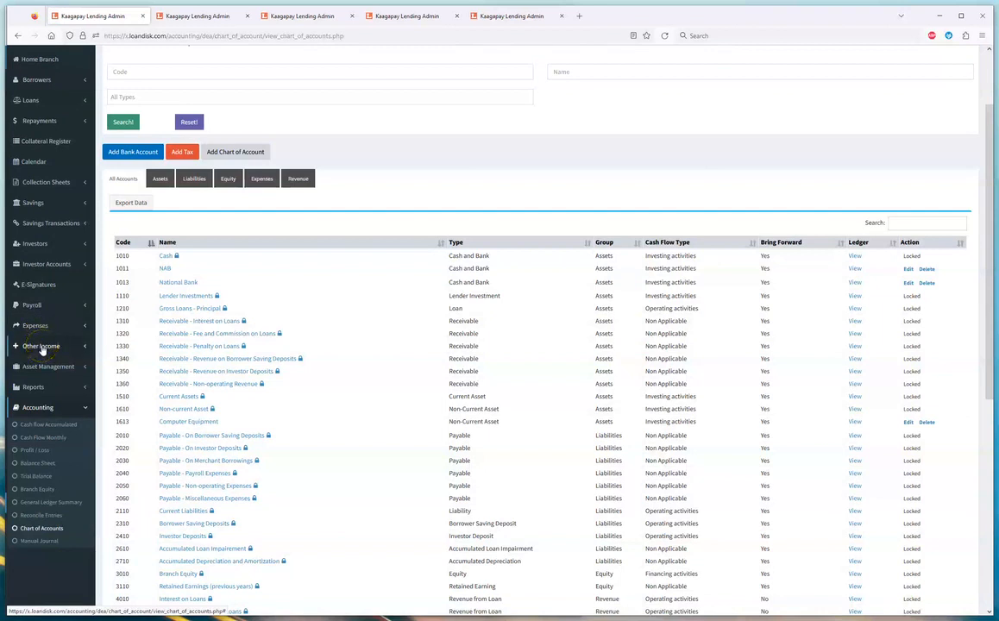
{"action": "left_click", "coordinate": [49, 538]}
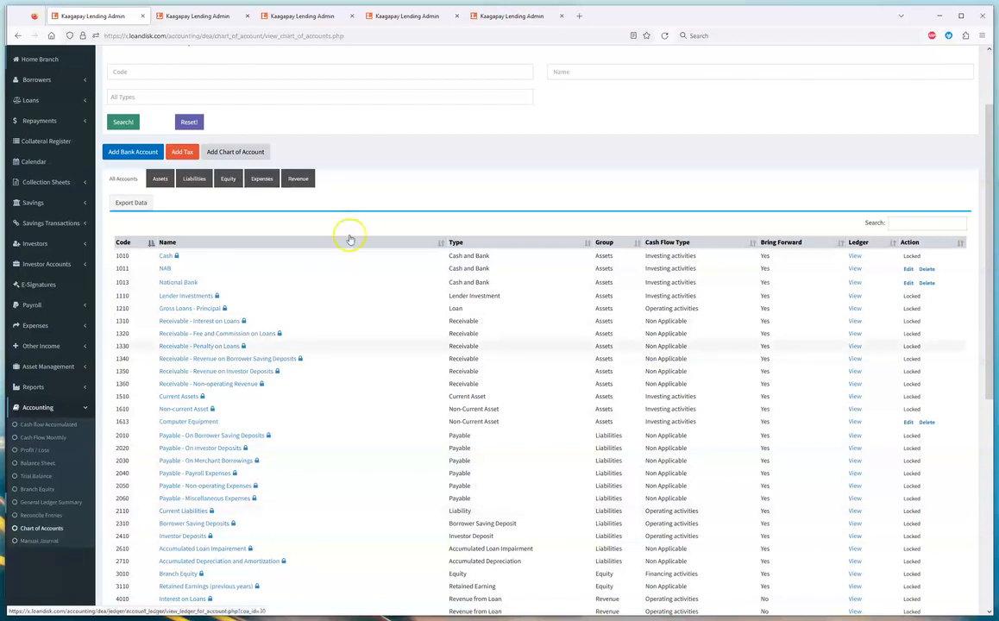
{"action": "left_click", "coordinate": [259, 155]}
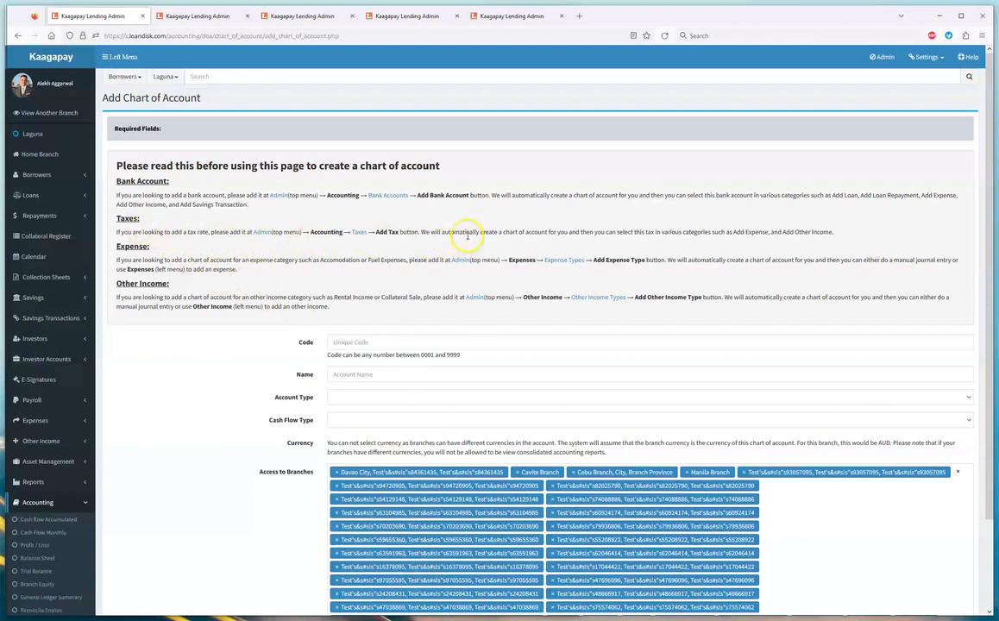
{"action": "scroll", "coordinate": [466, 234], "scroll_direction": "down", "scroll_amount": 2}
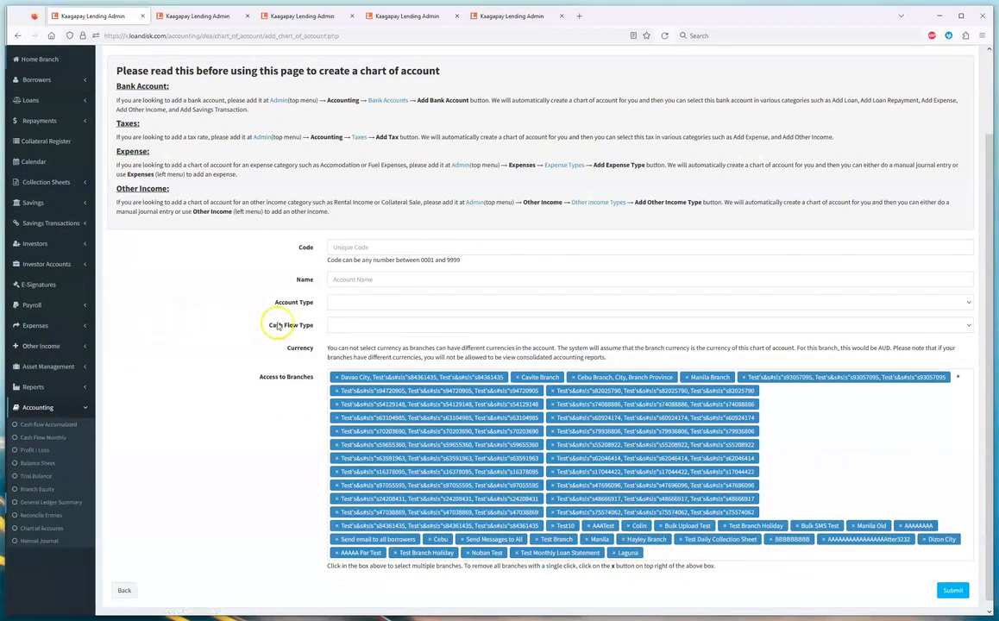
Step: Examine the form's Code, Name, Account Type and Cash Flow Type fields, and return to the Chart of Accounts without submitting
{"action": "left_click", "coordinate": [415, 249]}
{"action": "left_click", "coordinate": [349, 278]}
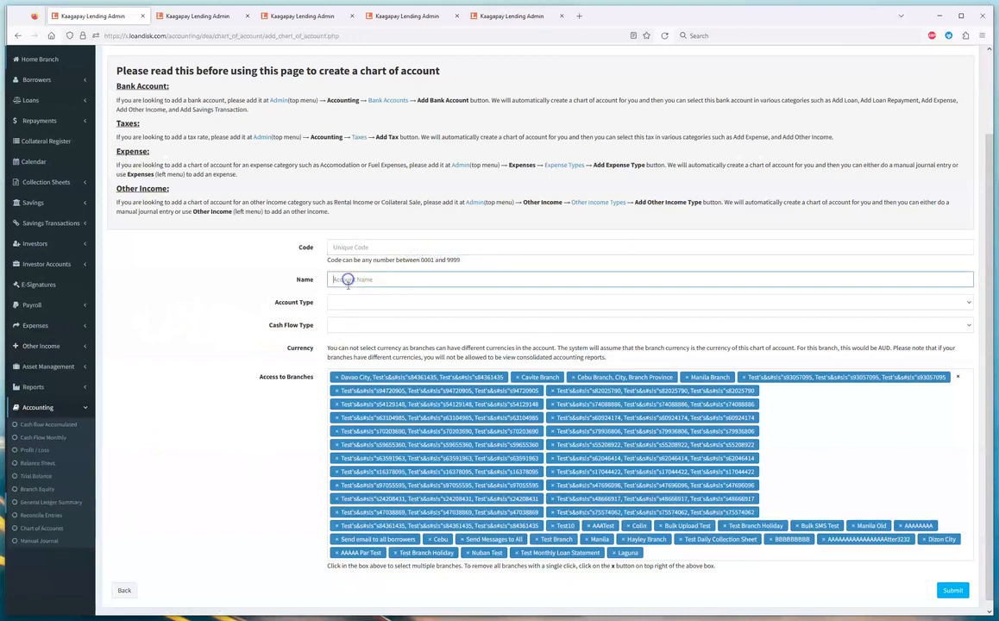
{"action": "left_click", "coordinate": [341, 303]}
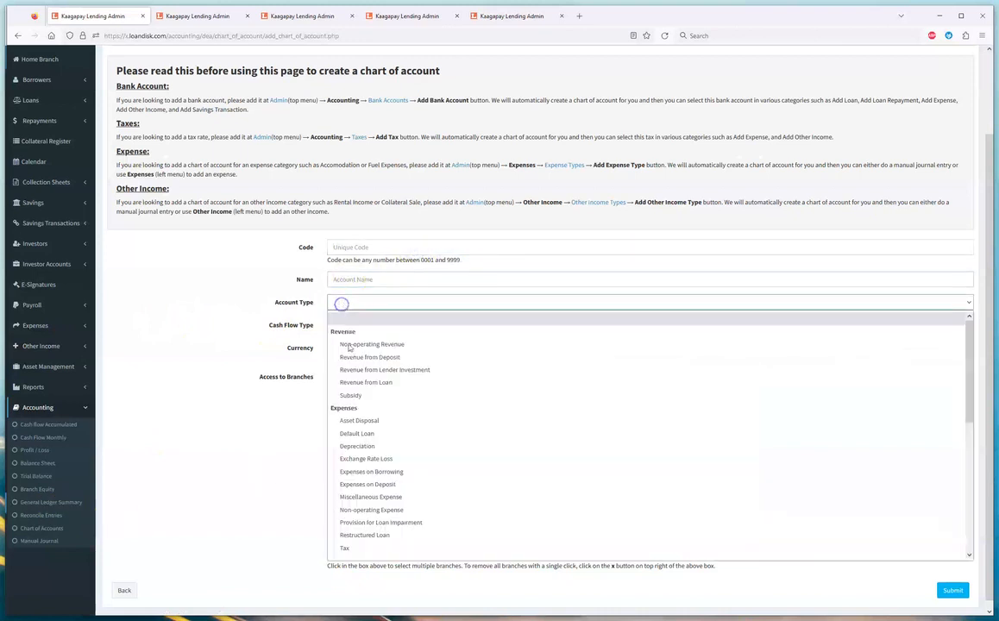
{"action": "scroll", "coordinate": [380, 357], "scroll_direction": "down", "scroll_amount": 3}
{"action": "left_click", "coordinate": [376, 433]}
{"action": "scroll", "coordinate": [376, 433], "scroll_direction": "down", "scroll_amount": 3}
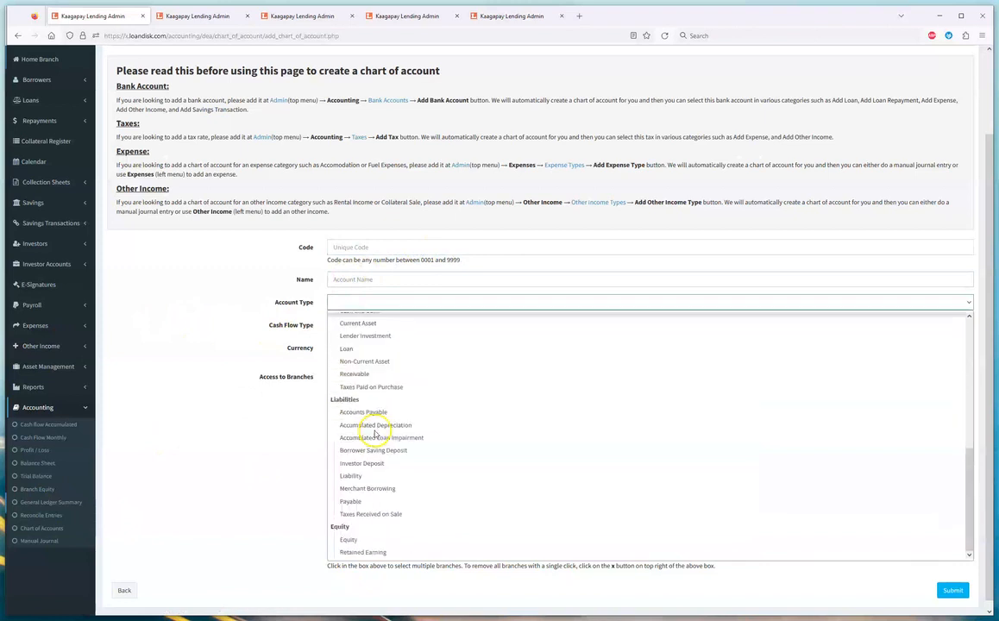
{"action": "left_click", "coordinate": [234, 449]}
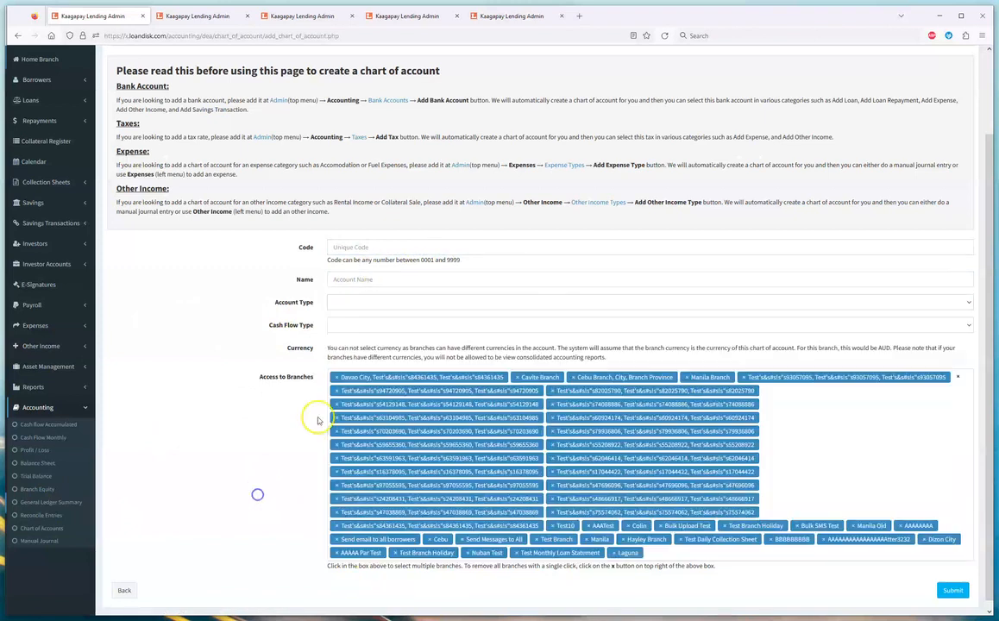
{"action": "left_click", "coordinate": [357, 325]}
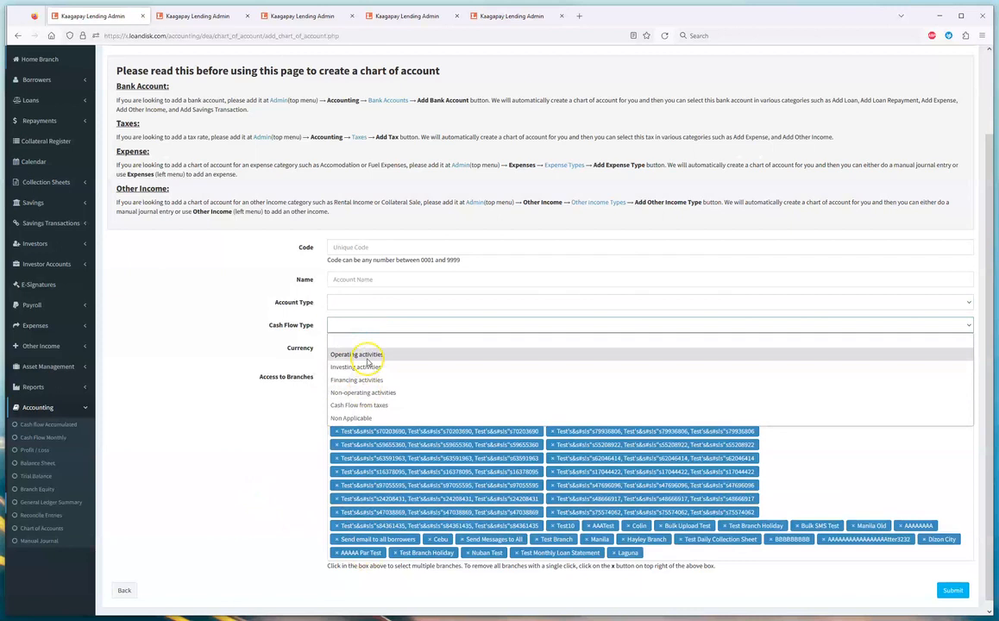
{"action": "left_click", "coordinate": [262, 442]}
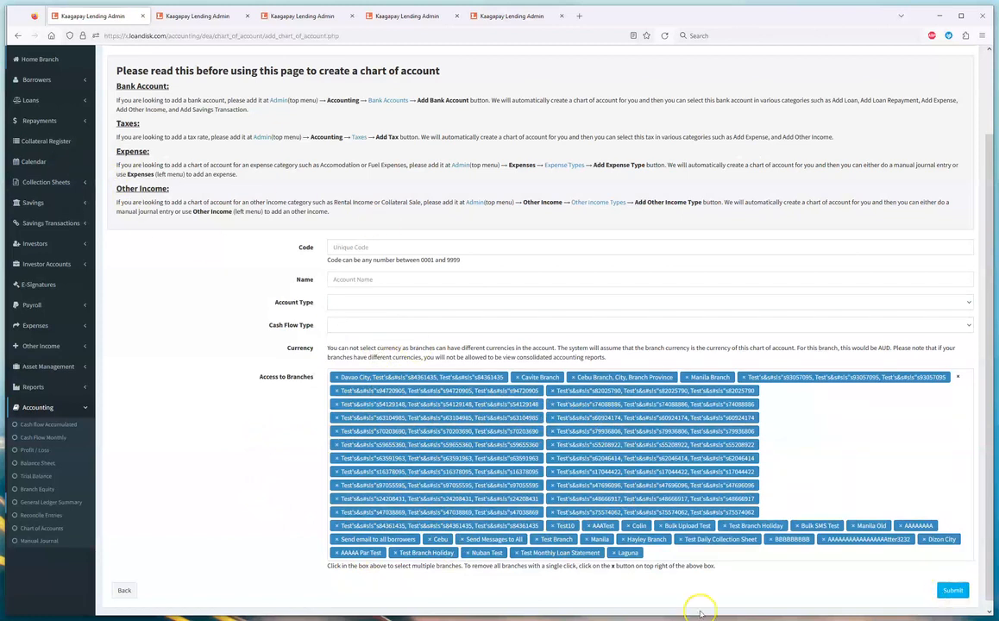
{"action": "left_click", "coordinate": [123, 595]}
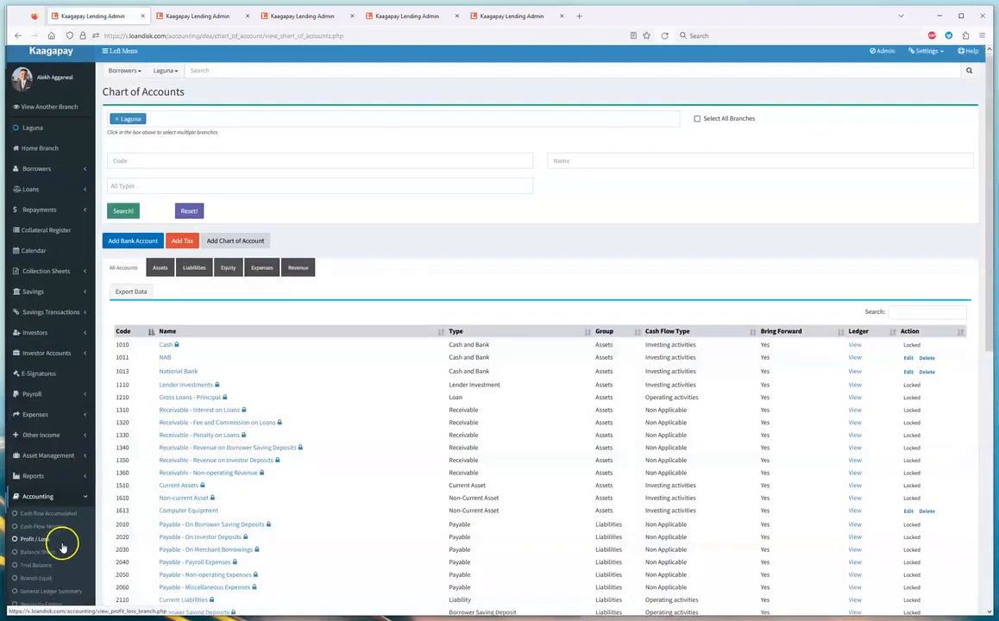
Step: Start a manual journal narrated "Investment Funds", copy the narration to the first two lines, and select Cash and Accrual Basis
{"action": "scroll", "coordinate": [52, 547], "scroll_direction": "down", "scroll_amount": 2}
{"action": "left_click", "coordinate": [50, 544]}
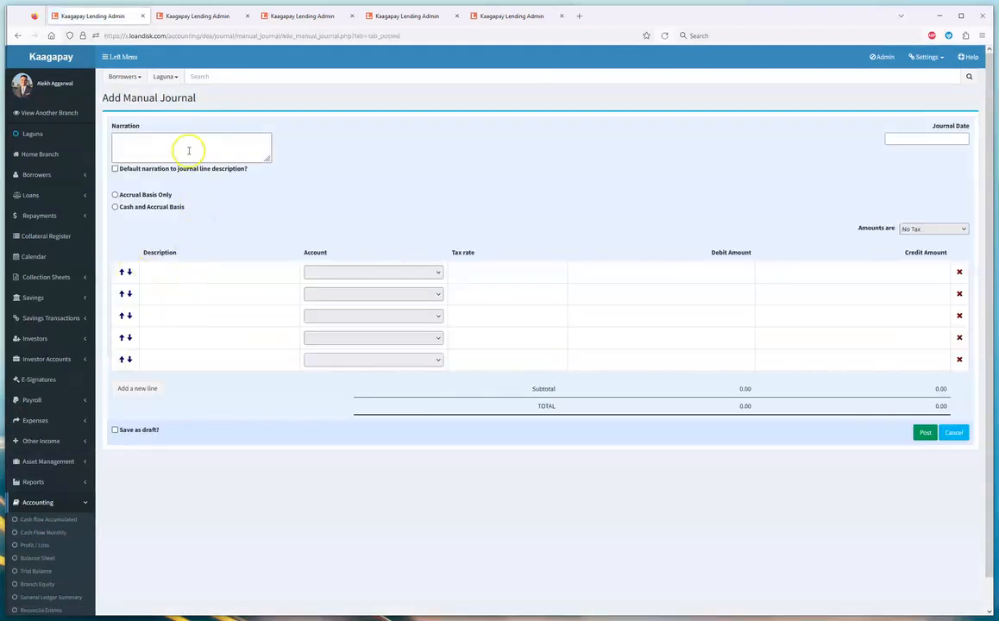
{"action": "left_click", "coordinate": [187, 147]}
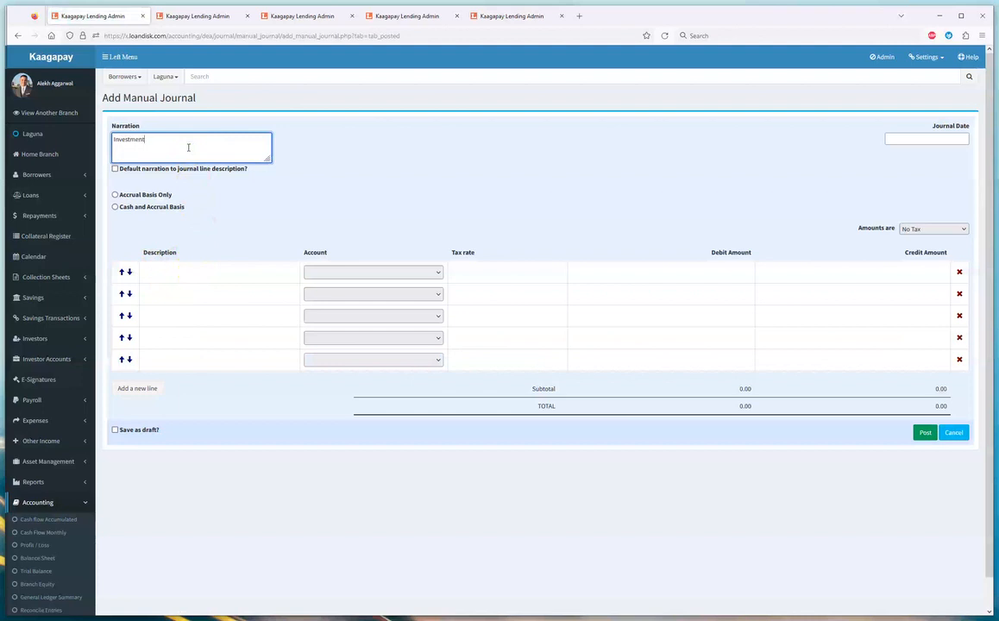
{"action": "left_click", "coordinate": [188, 170]}
{"action": "left_click", "coordinate": [196, 269]}
{"action": "left_click", "coordinate": [196, 294]}
{"action": "left_click", "coordinate": [159, 196]}
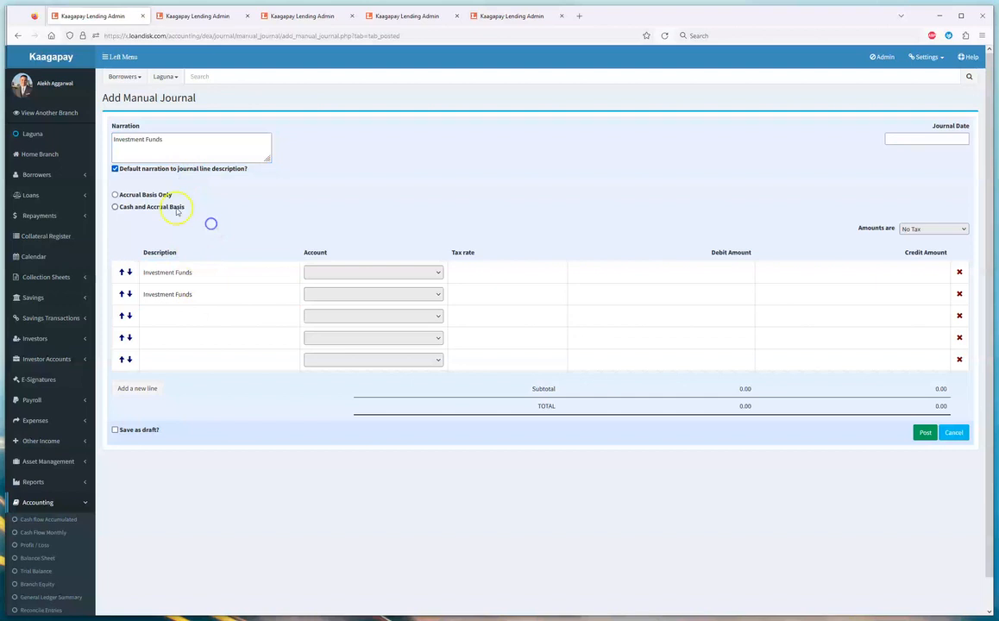
Step: Set the first journal line's account to 2410 - Investor Deposits with a credit amount of 10000
{"action": "left_click", "coordinate": [358, 268]}
{"action": "scroll", "coordinate": [379, 406], "scroll_direction": "down", "scroll_amount": 10}
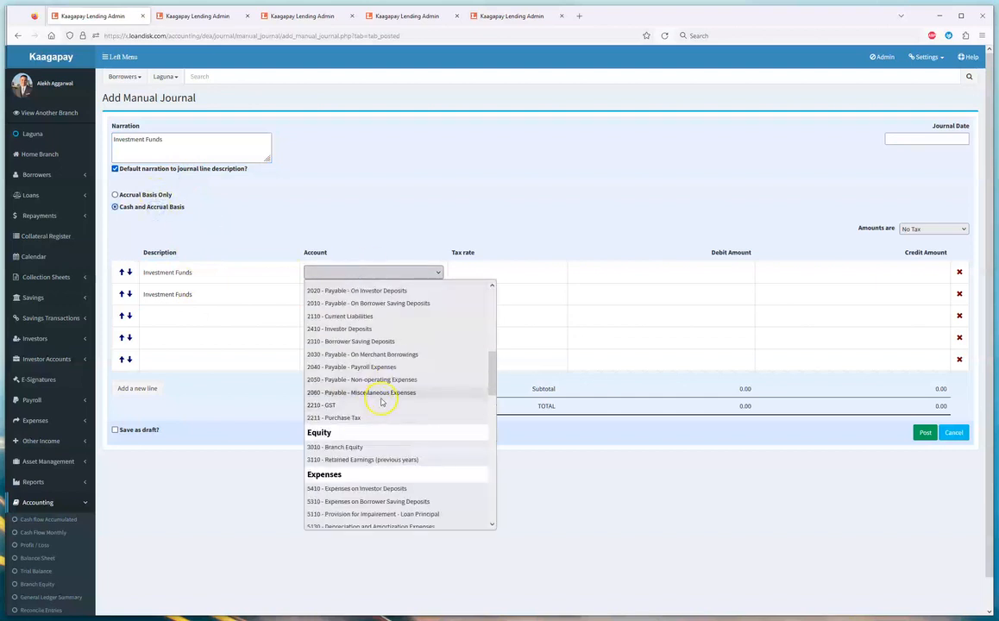
{"action": "scroll", "coordinate": [384, 406], "scroll_direction": "down", "scroll_amount": 10}
{"action": "scroll", "coordinate": [390, 411], "scroll_direction": "up", "scroll_amount": 15}
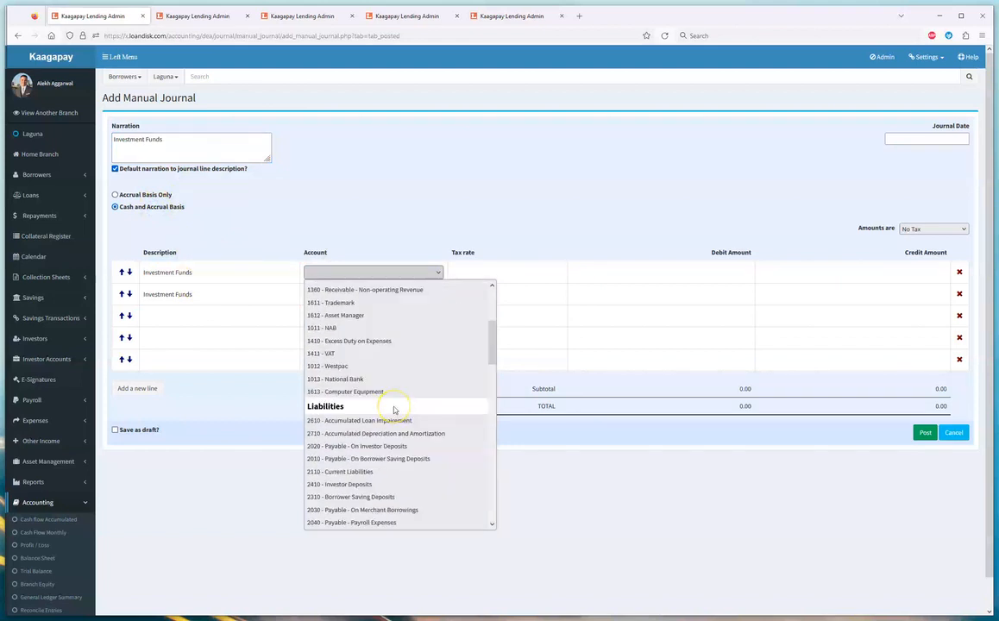
{"action": "scroll", "coordinate": [394, 410], "scroll_direction": "down", "scroll_amount": 3}
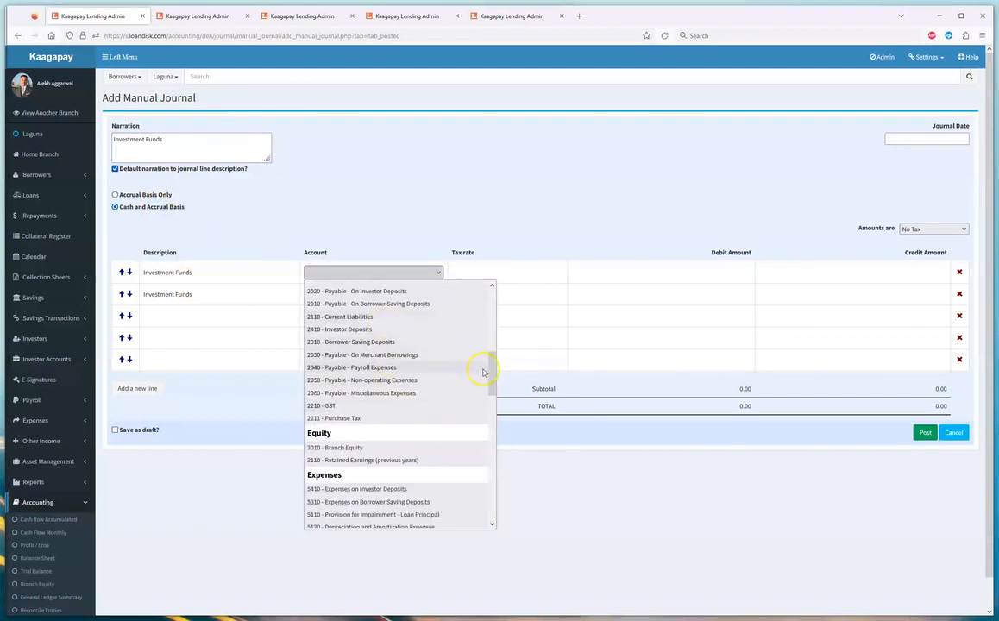
{"action": "left_click_drag", "start_coordinate": [492, 373], "coordinate": [495, 364]}
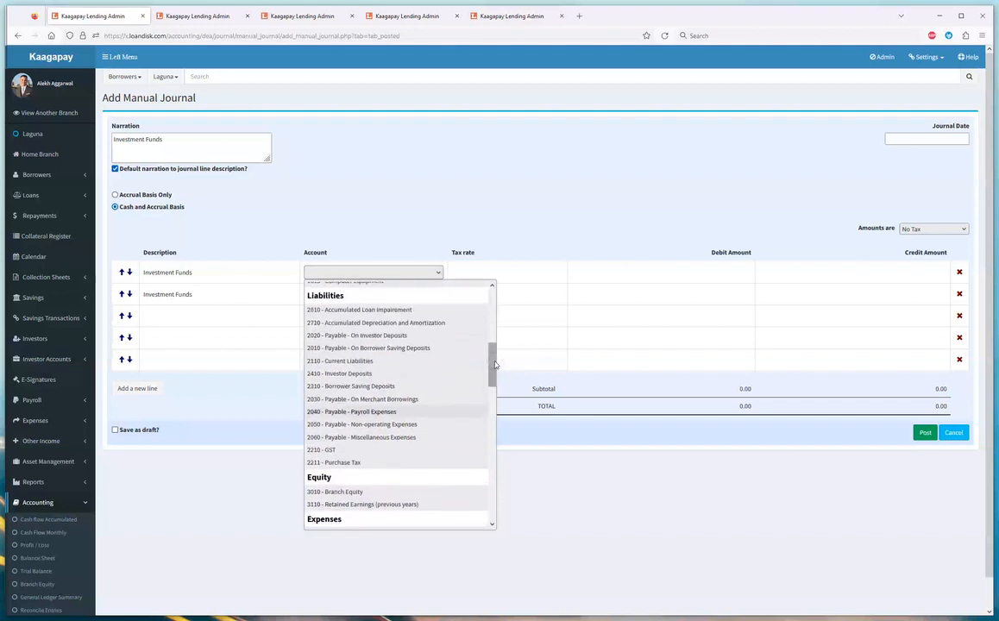
{"action": "left_click", "coordinate": [345, 372]}
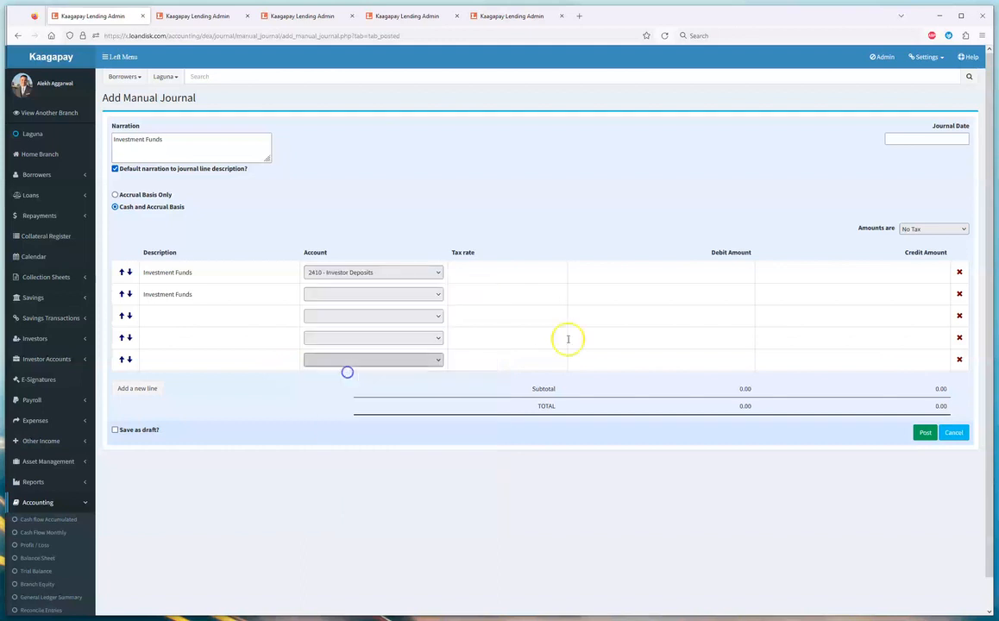
{"action": "left_click", "coordinate": [766, 275]}
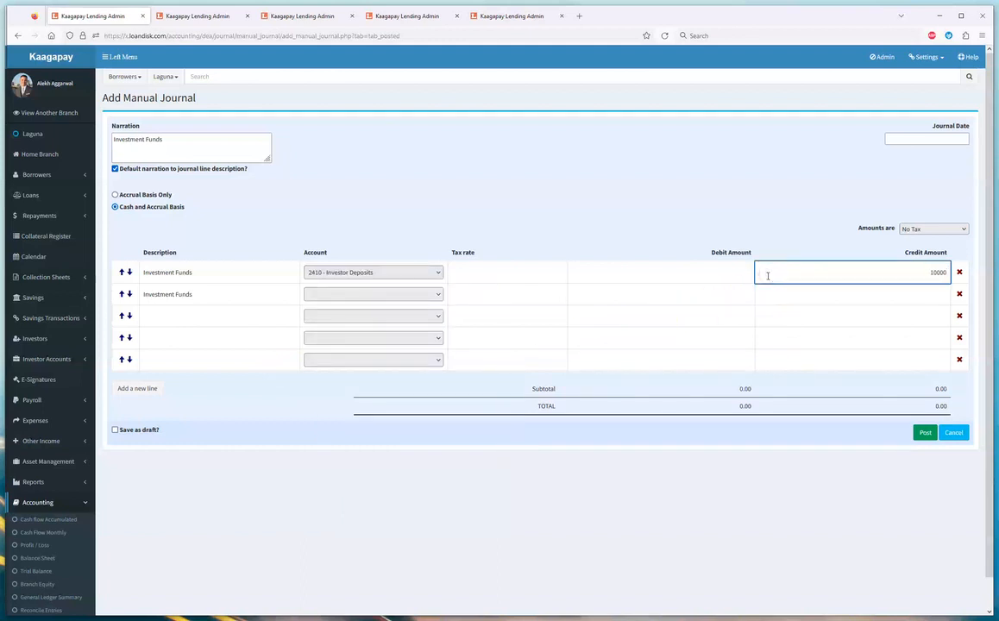
Step: Set the second journal line's account to 1013 - National Bank with a debit amount of 10000
{"action": "left_click", "coordinate": [709, 295]}
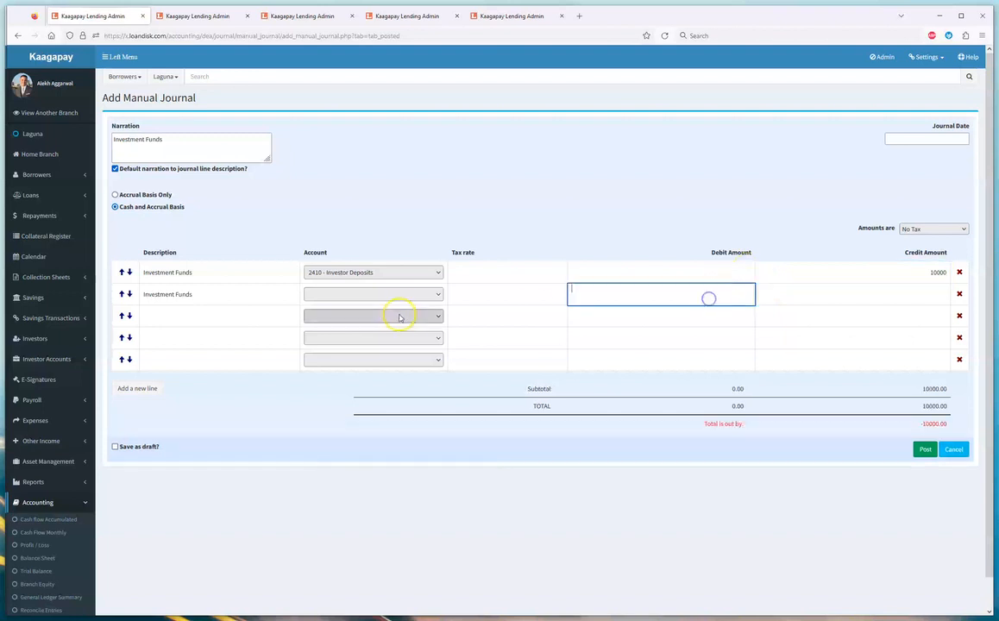
{"action": "left_click", "coordinate": [398, 294]}
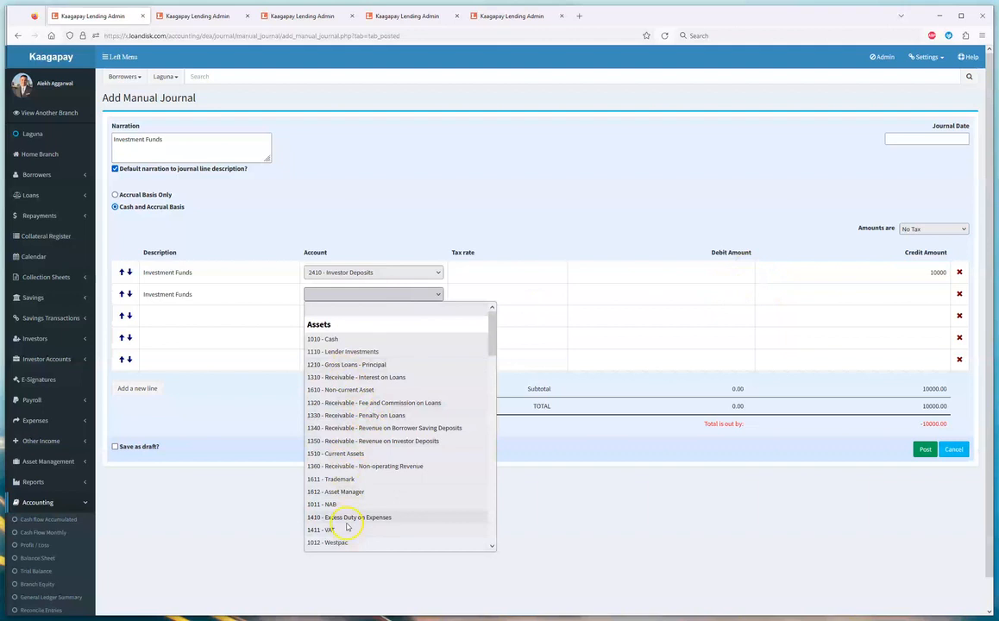
{"action": "scroll", "coordinate": [350, 517], "scroll_direction": "down", "scroll_amount": 3}
{"action": "left_click", "coordinate": [348, 400]}
{"action": "left_click", "coordinate": [656, 292]}
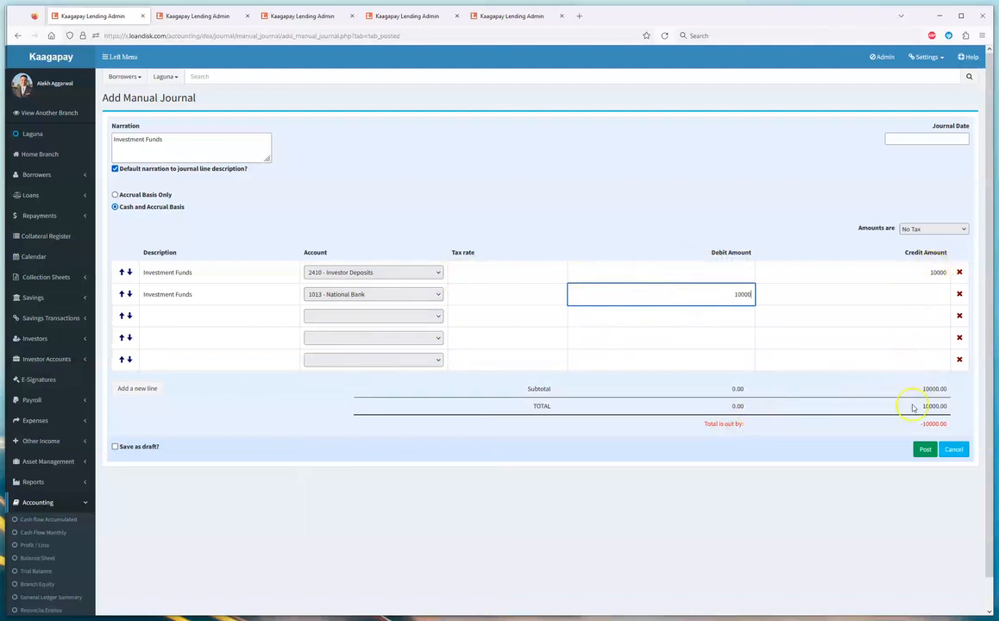
{"action": "left_click", "coordinate": [825, 457]}
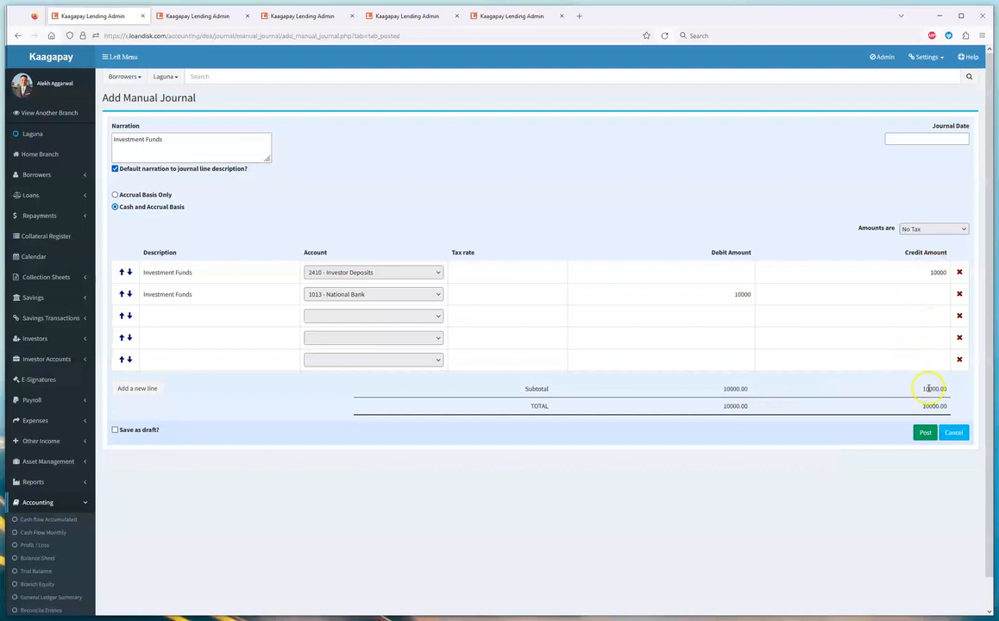
Step: Test the journal's balance check by setting the National Bank debit to 1000, and restore it to 10000
{"action": "left_click", "coordinate": [752, 296]}
{"action": "key", "text": "BackSpace"}
{"action": "left_click", "coordinate": [741, 527]}
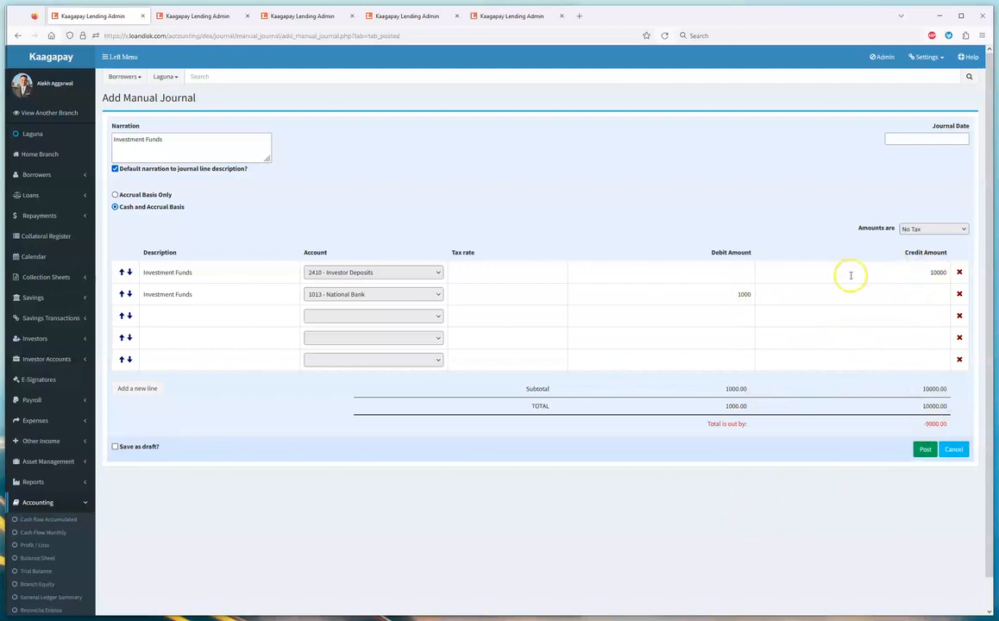
{"action": "left_click", "coordinate": [752, 294]}
{"action": "left_click", "coordinate": [838, 509]}
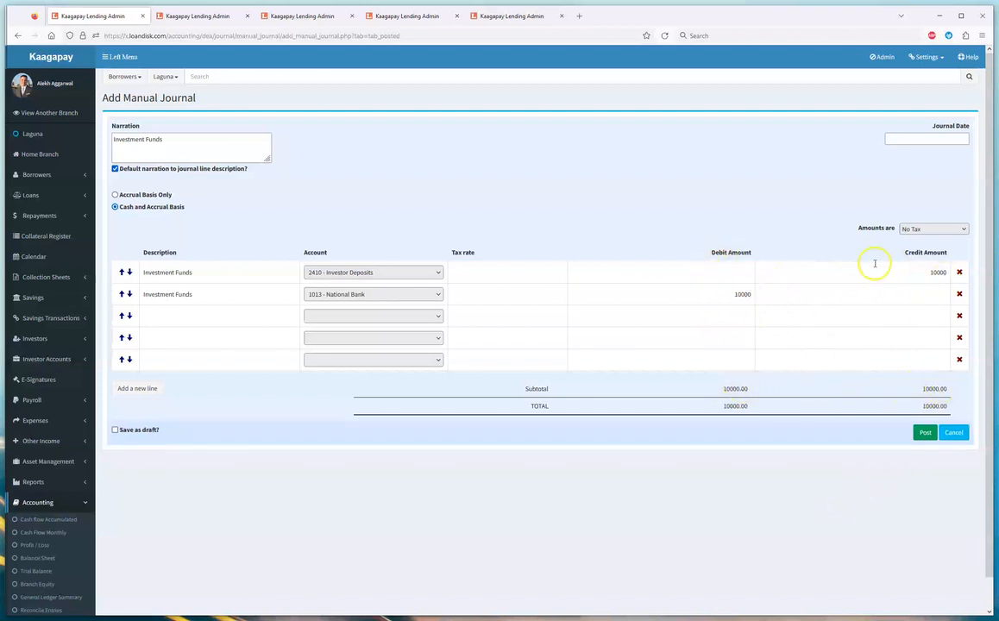
Step: Set the journal date to 16/02/2023 and post the Investment Funds journal
{"action": "left_click", "coordinate": [925, 140]}
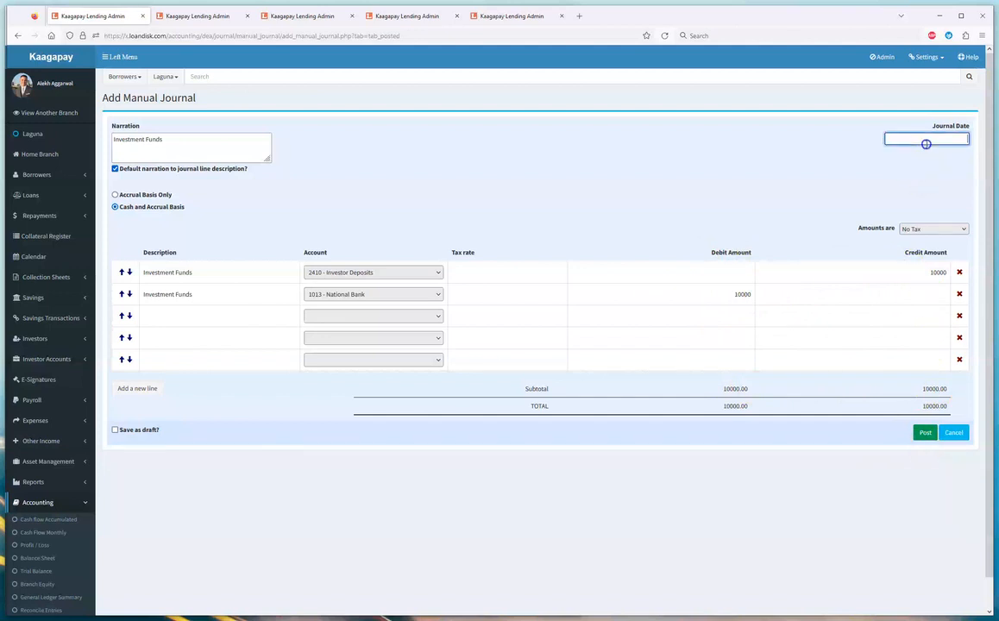
{"action": "left_click", "coordinate": [929, 199]}
{"action": "left_click", "coordinate": [923, 433]}
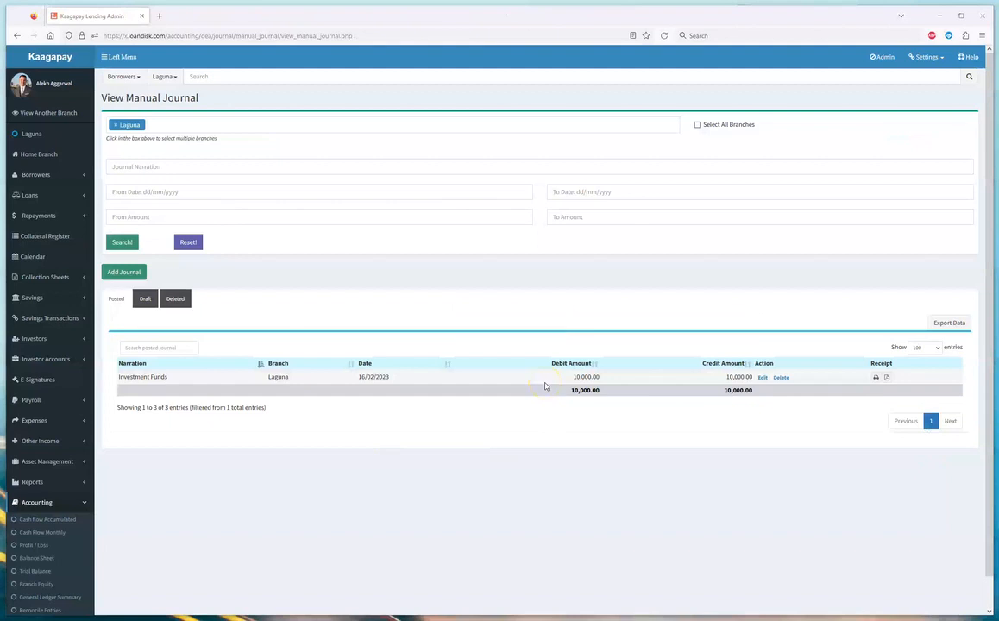
Step: Check the National Bank and Investor Deposits lines on the Balance Sheet under both the accrual basis and the cash basis
{"action": "left_click", "coordinate": [53, 558]}
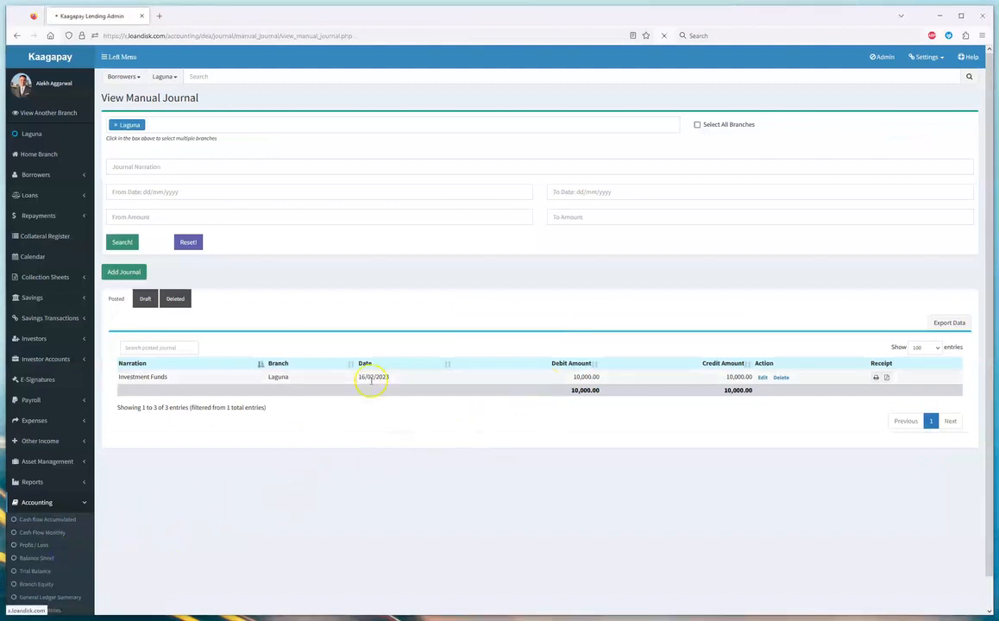
{"action": "scroll", "coordinate": [483, 401], "scroll_direction": "down", "scroll_amount": 2}
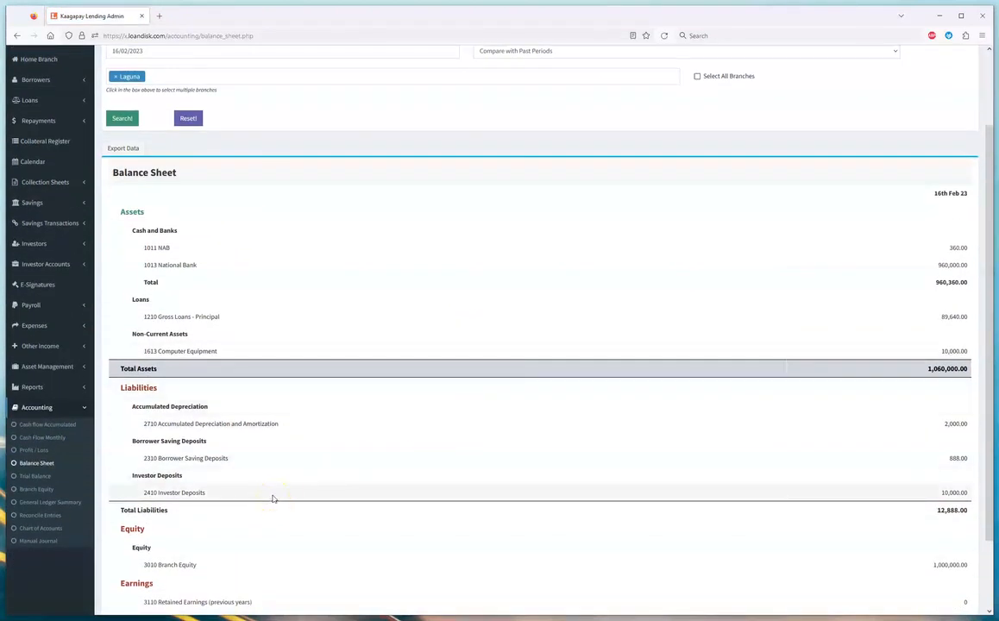
{"action": "scroll", "coordinate": [352, 479], "scroll_direction": "up", "scroll_amount": 2}
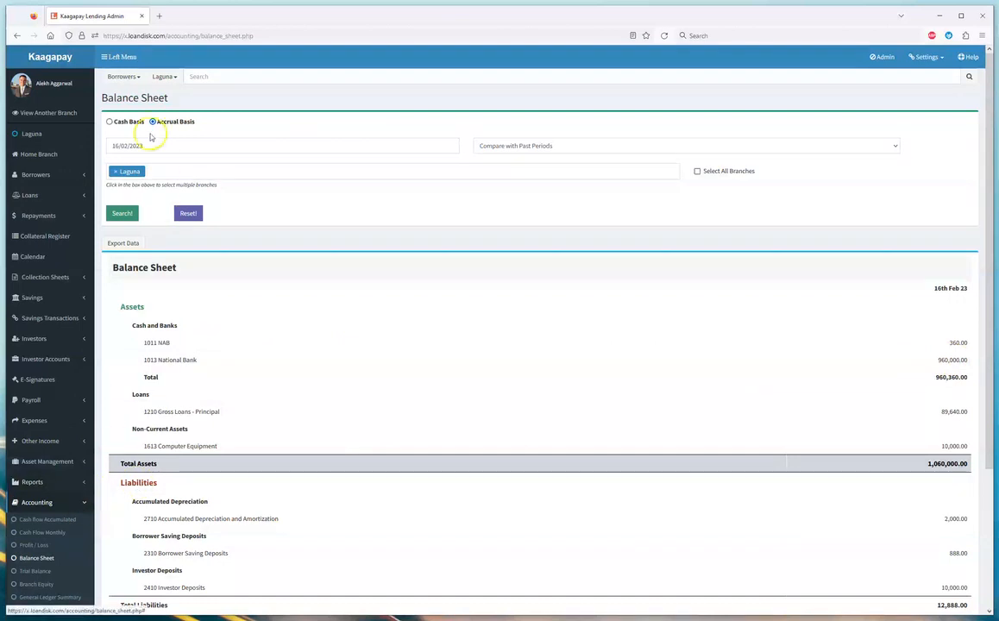
{"action": "left_click", "coordinate": [109, 122]}
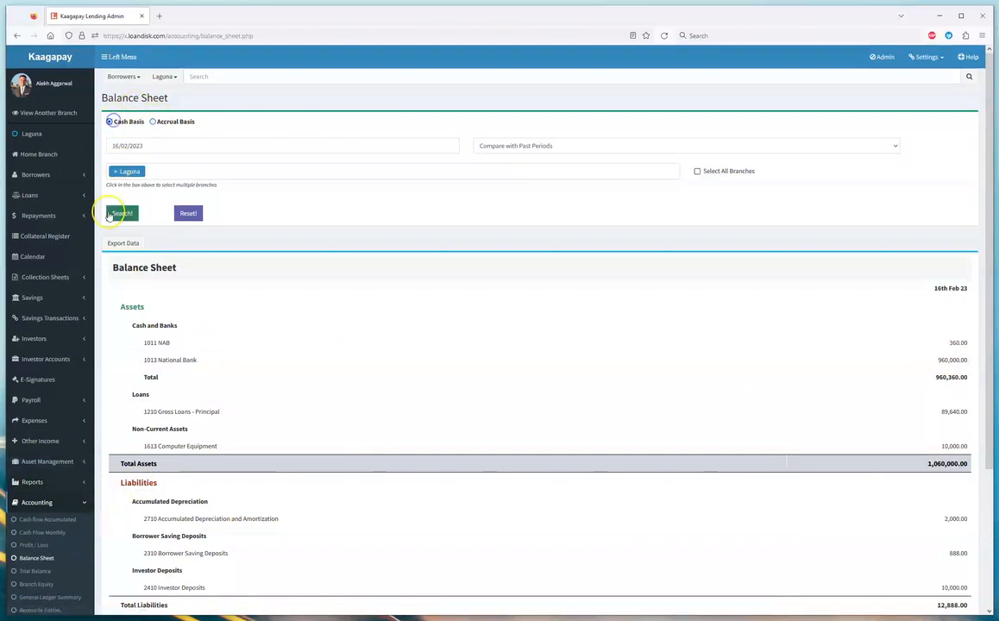
{"action": "left_click", "coordinate": [121, 213]}
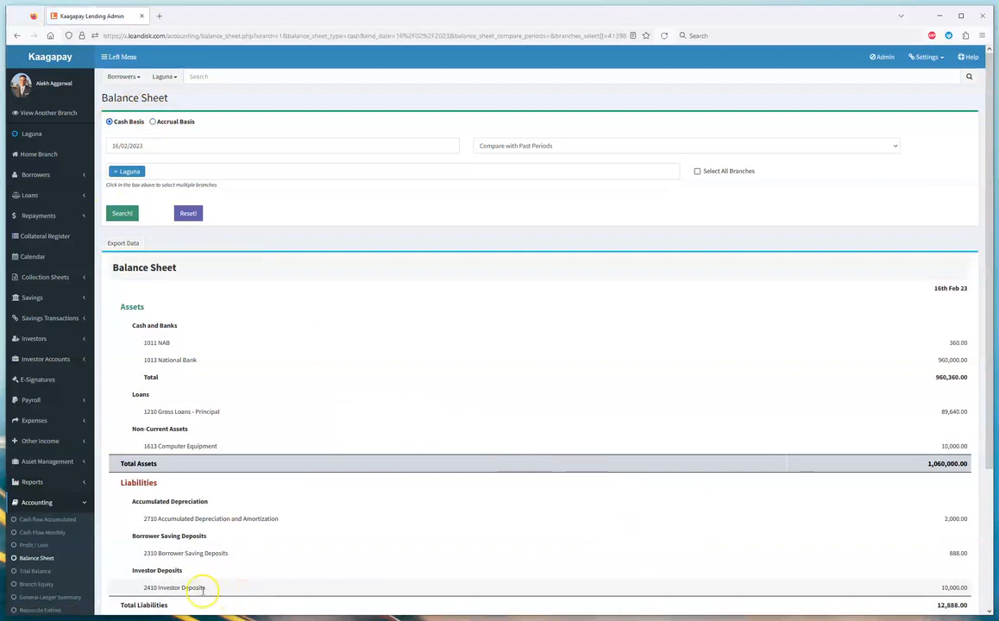
{"action": "scroll", "coordinate": [229, 595], "scroll_direction": "down", "scroll_amount": 2}
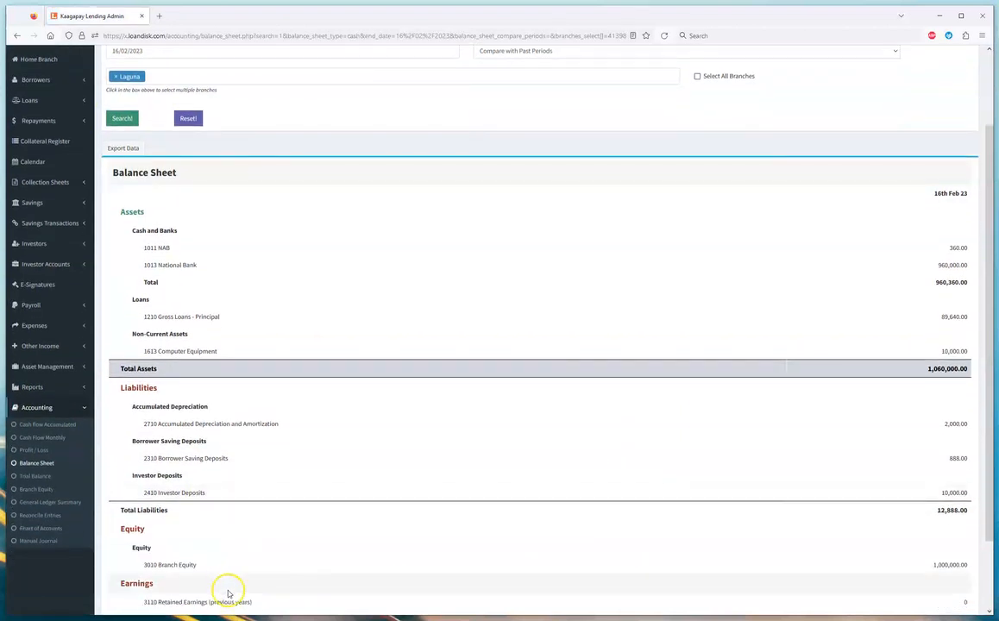
Step: Open the posted Investment Funds journal for editing from the manual journal list
{"action": "left_click", "coordinate": [66, 541]}
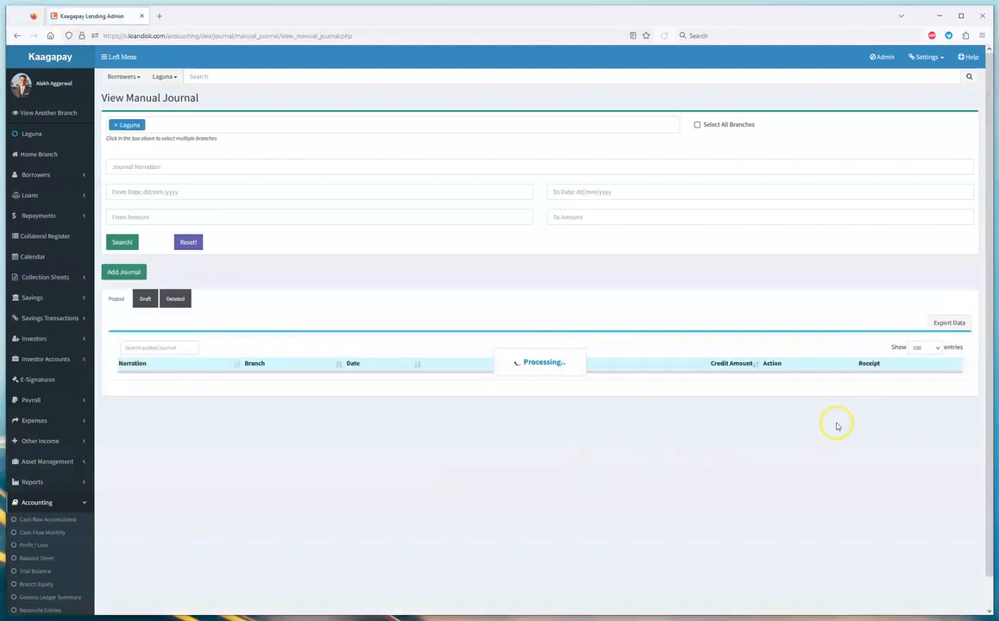
{"action": "left_click", "coordinate": [762, 377]}
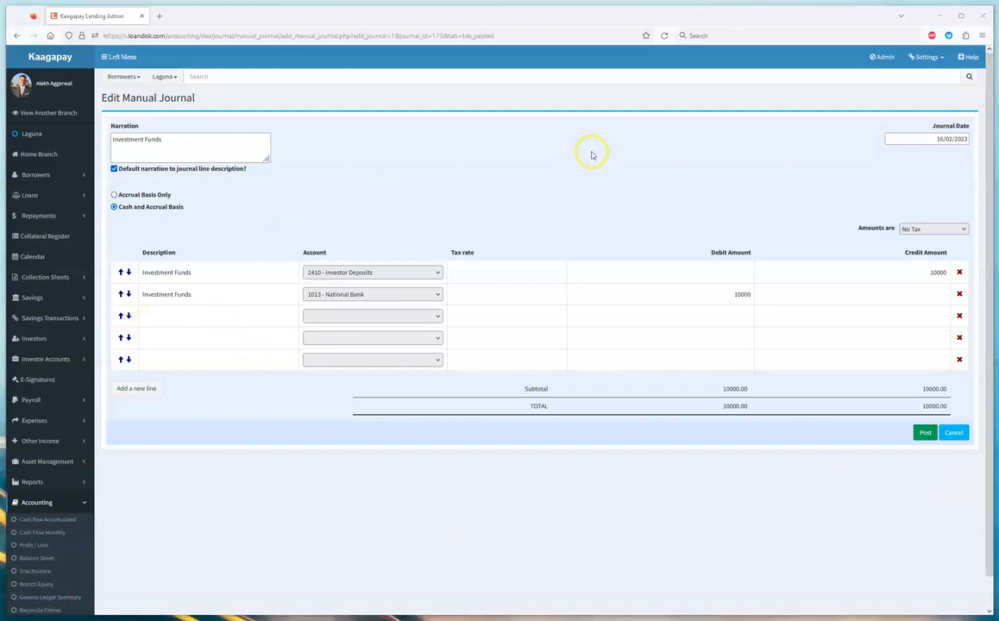
Step: Open the GST sales tax from the admin accounting taxes and add Laguna to its branch access
{"action": "left_click", "coordinate": [882, 57]}
{"action": "scroll", "coordinate": [802, 456], "scroll_direction": "down", "scroll_amount": 2}
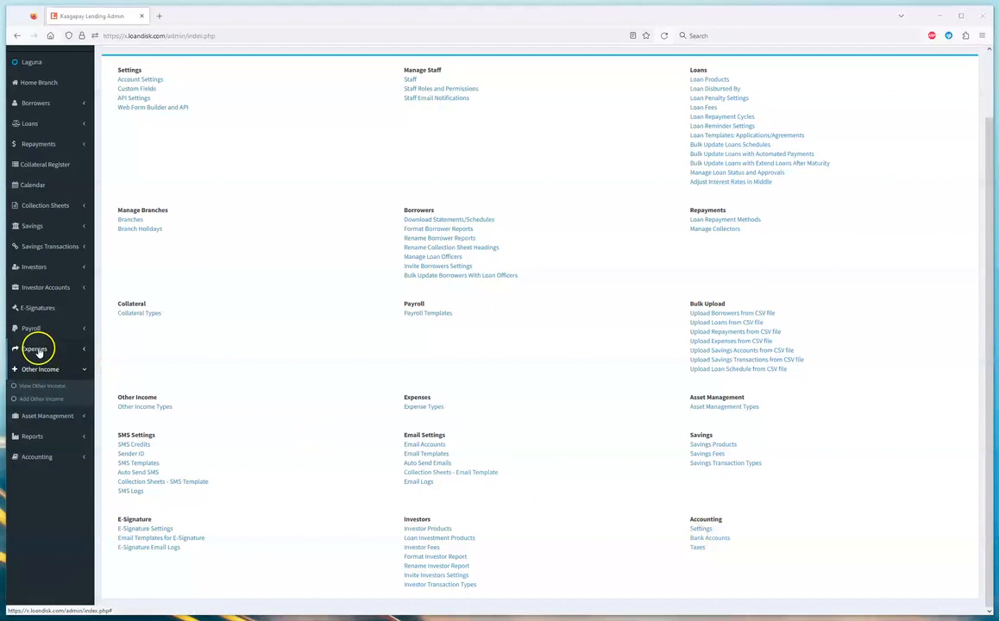
{"action": "left_click", "coordinate": [698, 547]}
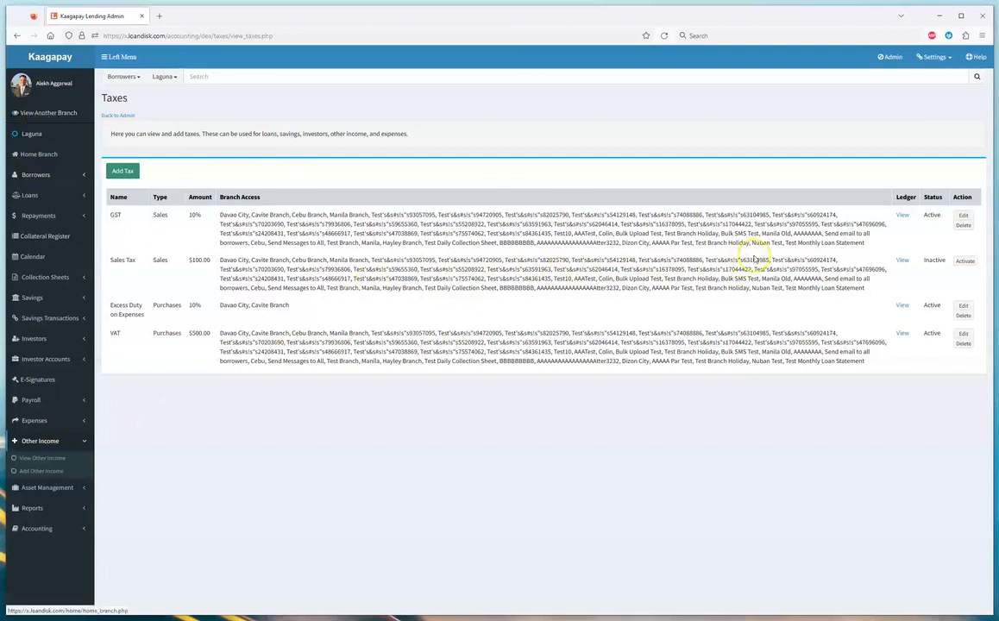
{"action": "left_click", "coordinate": [962, 215]}
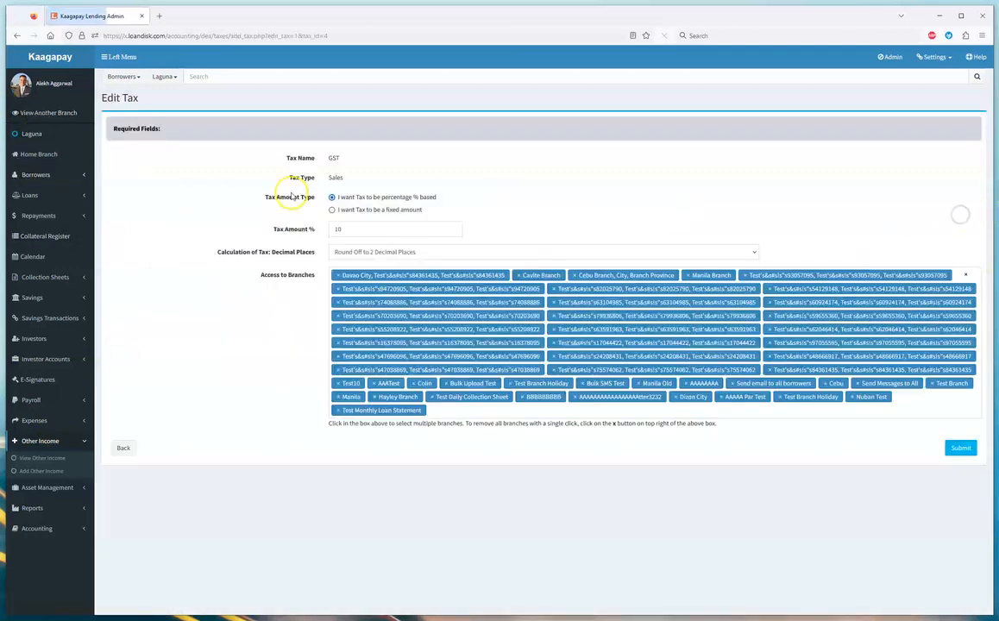
{"action": "left_click", "coordinate": [472, 414]}
{"action": "scroll", "coordinate": [390, 500], "scroll_direction": "down", "scroll_amount": 10}
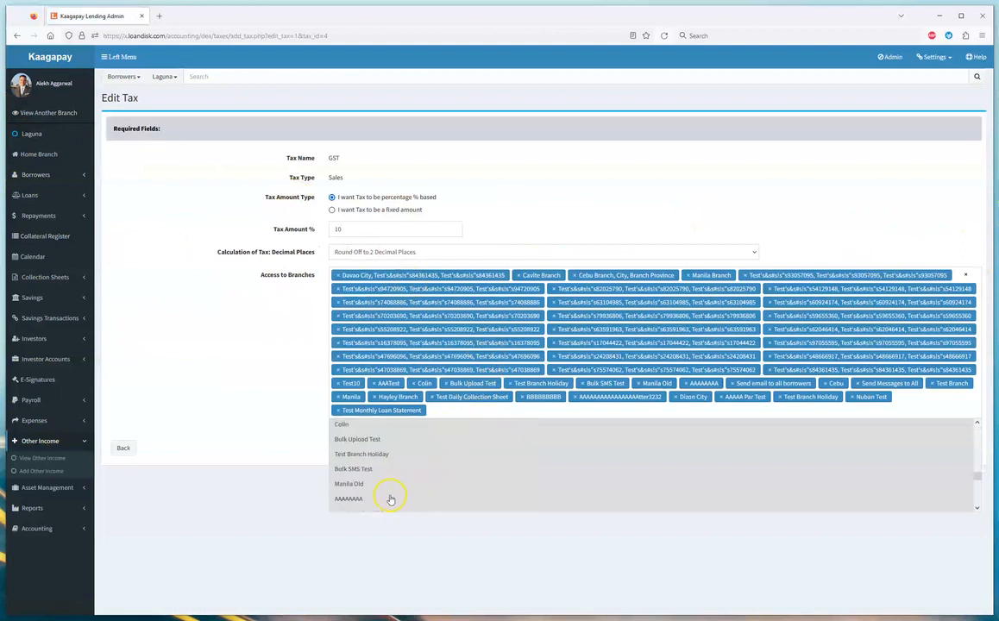
{"action": "left_click", "coordinate": [384, 500]}
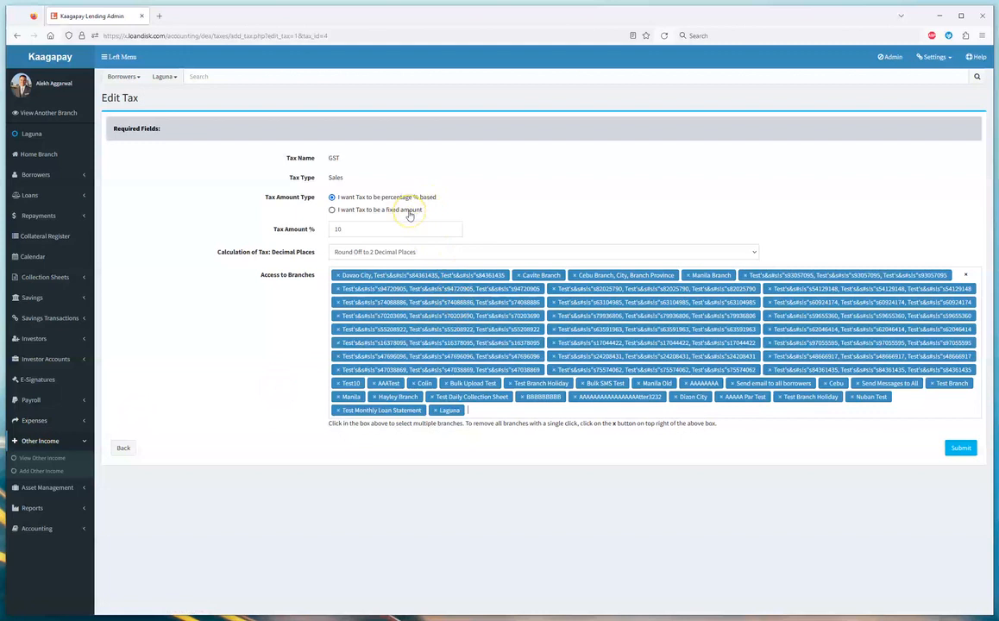
Step: Review the decimal-place rounding choices for GST, keep Round Off to 2 Decimal Places, and save the tax
{"action": "left_click", "coordinate": [354, 255]}
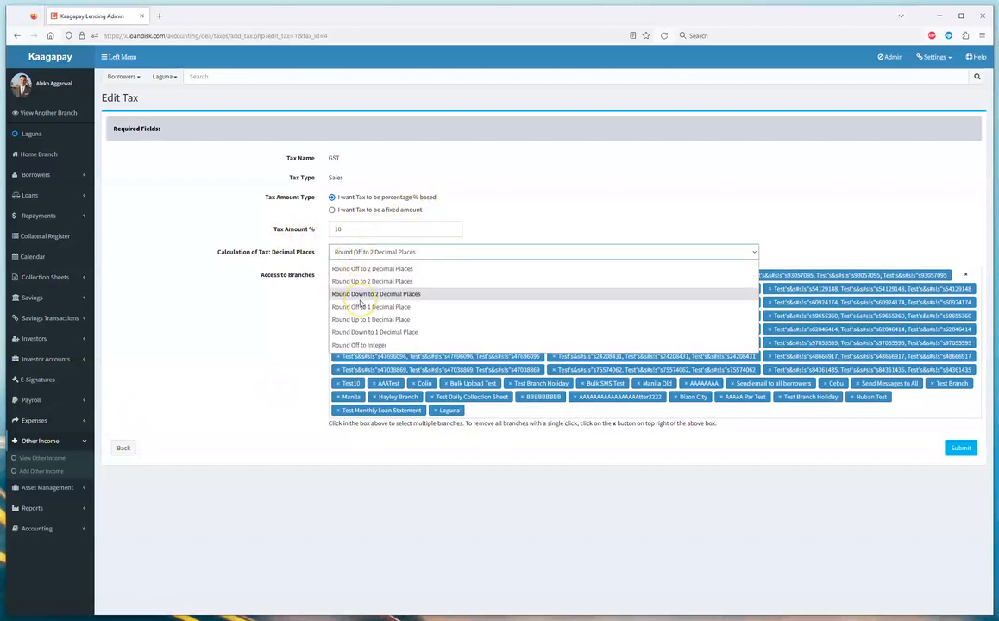
{"action": "left_click", "coordinate": [252, 341]}
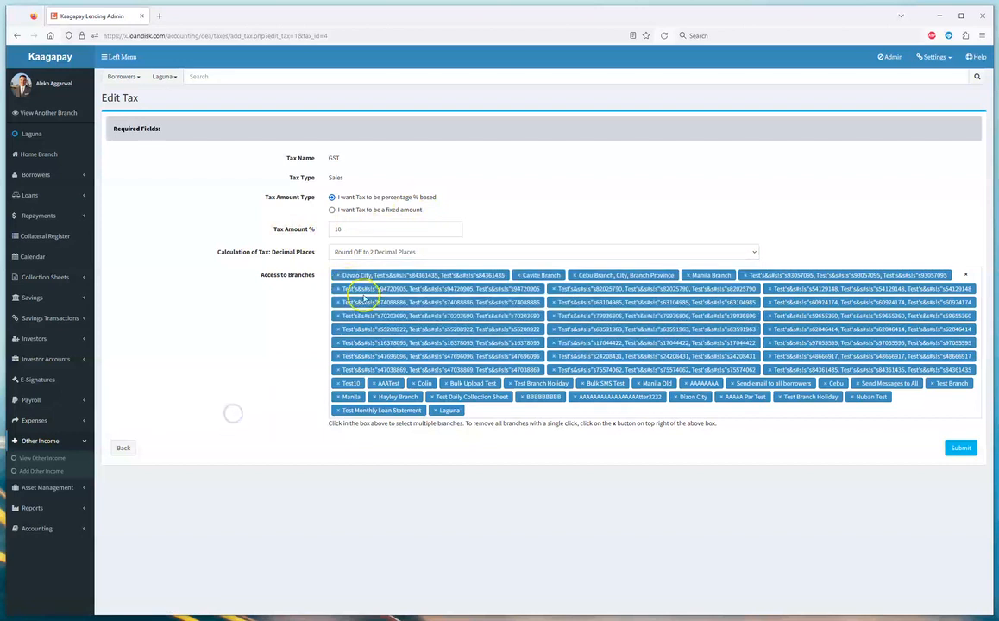
{"action": "left_click", "coordinate": [956, 448]}
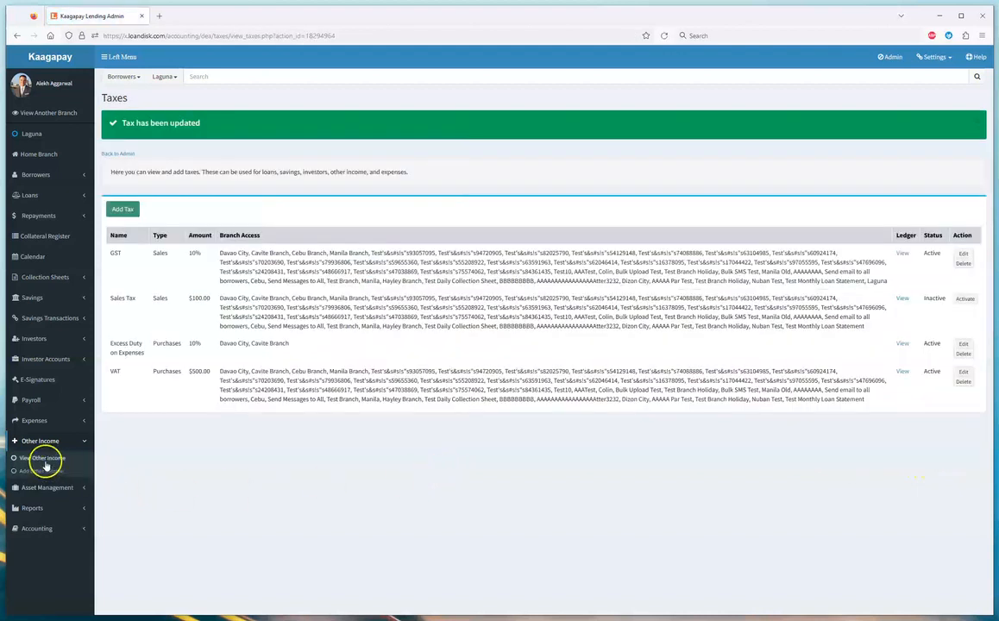
Step: Start a new other income entry of type Business Income with amount 500 and transaction date 16/02/2023
{"action": "left_click", "coordinate": [92, 475]}
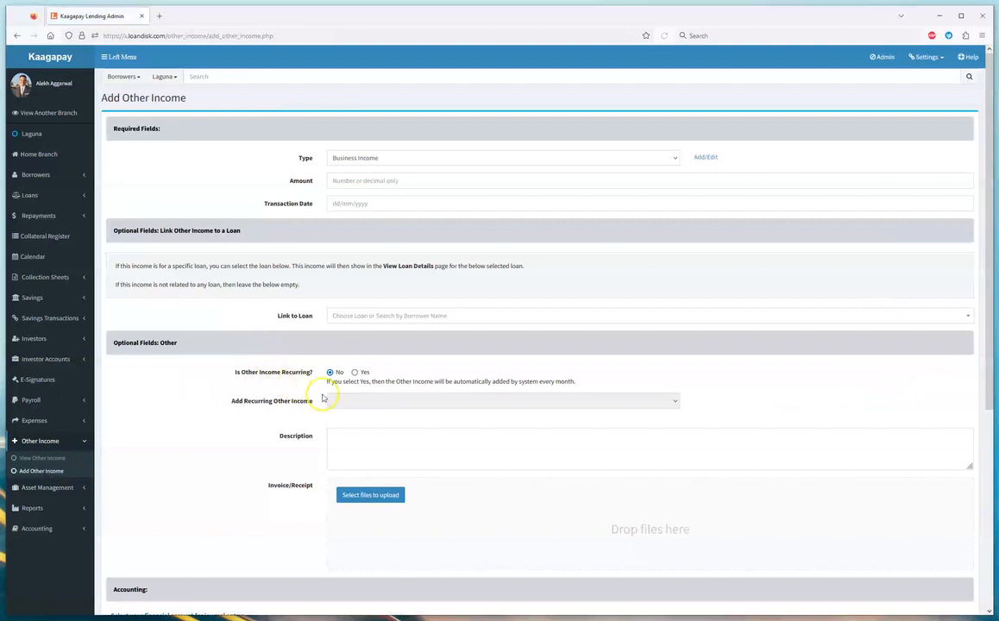
{"action": "scroll", "coordinate": [326, 433], "scroll_direction": "down", "scroll_amount": 2}
{"action": "scroll", "coordinate": [326, 434], "scroll_direction": "down", "scroll_amount": 2}
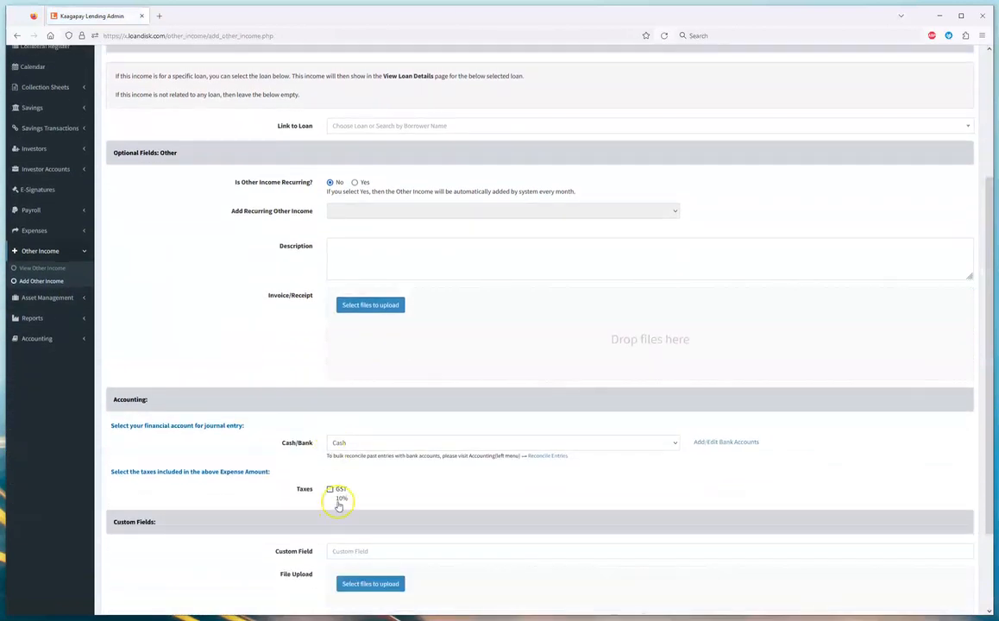
{"action": "scroll", "coordinate": [340, 492], "scroll_direction": "up", "scroll_amount": 4}
{"action": "left_click", "coordinate": [366, 182]}
{"action": "type", "text": "50"}
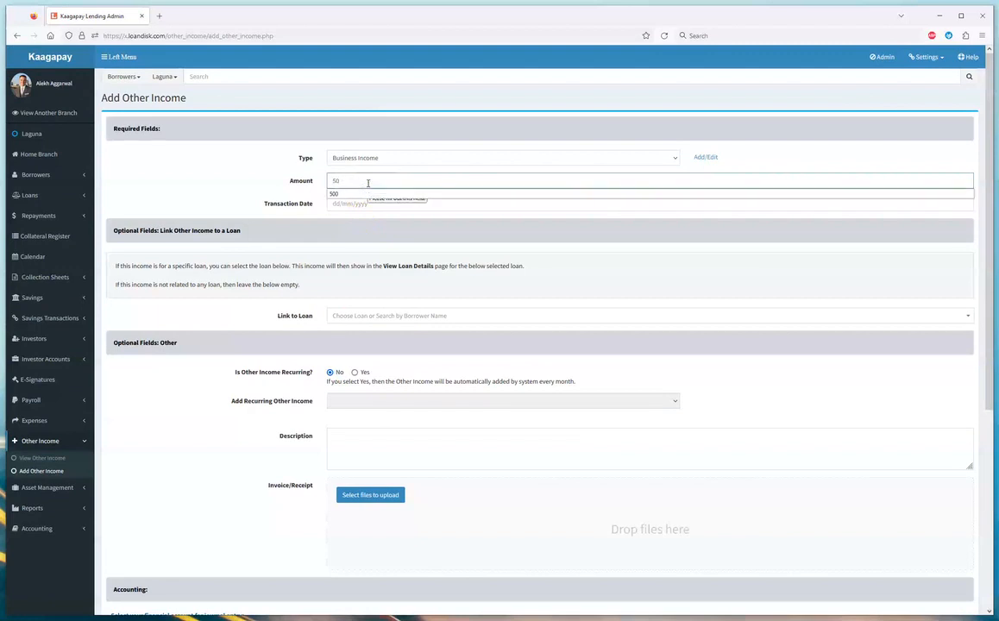
{"action": "type", "text": "0"}
{"action": "left_click", "coordinate": [370, 202]}
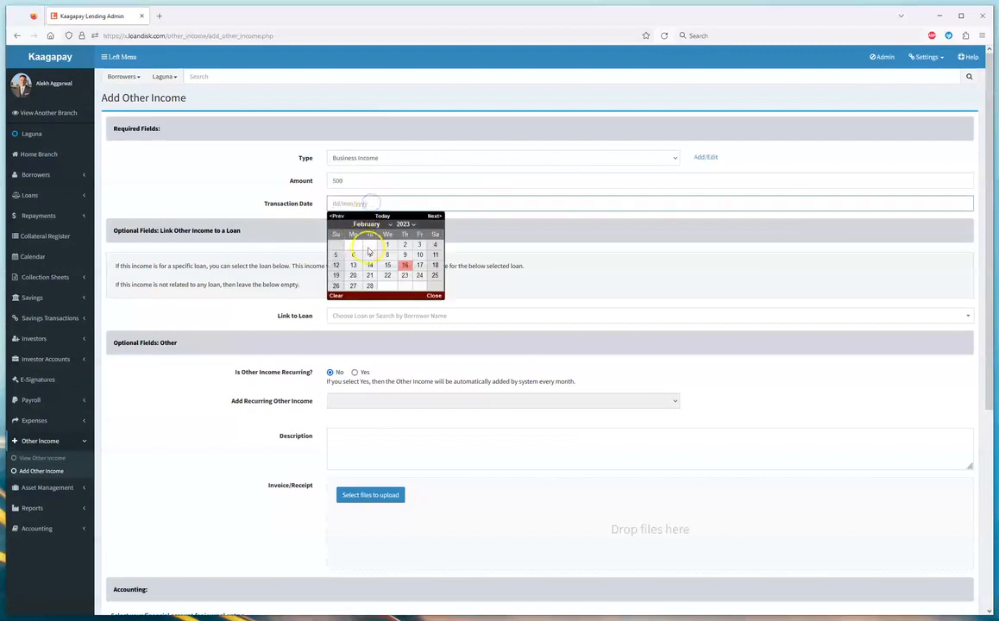
{"action": "left_click", "coordinate": [405, 266]}
Step: Assign the income entry to National Bank, include the 10% GST, and submit it
{"action": "scroll", "coordinate": [409, 268], "scroll_direction": "down", "scroll_amount": 4}
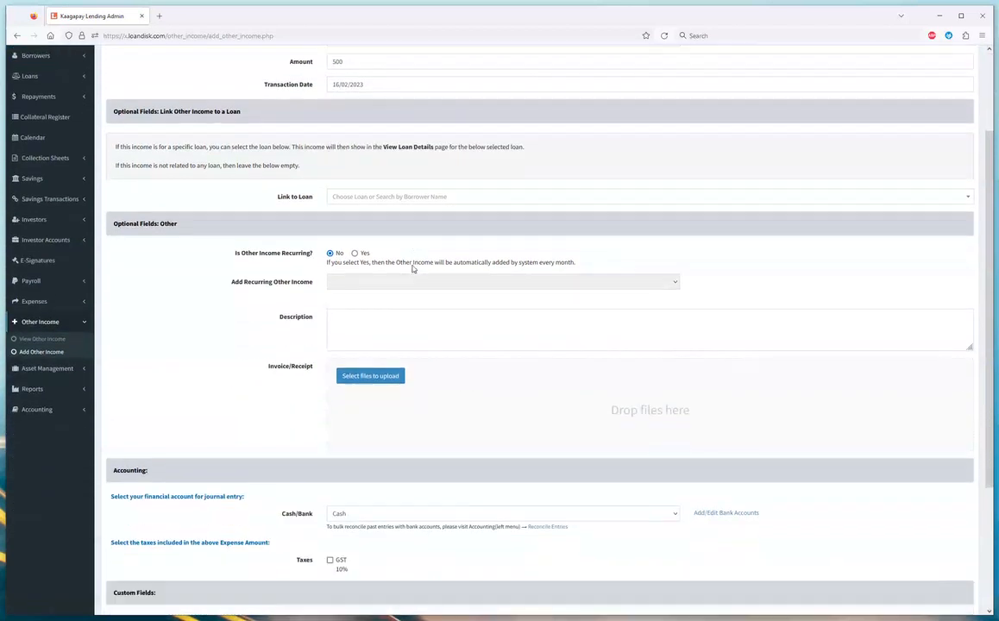
{"action": "left_click", "coordinate": [349, 444]}
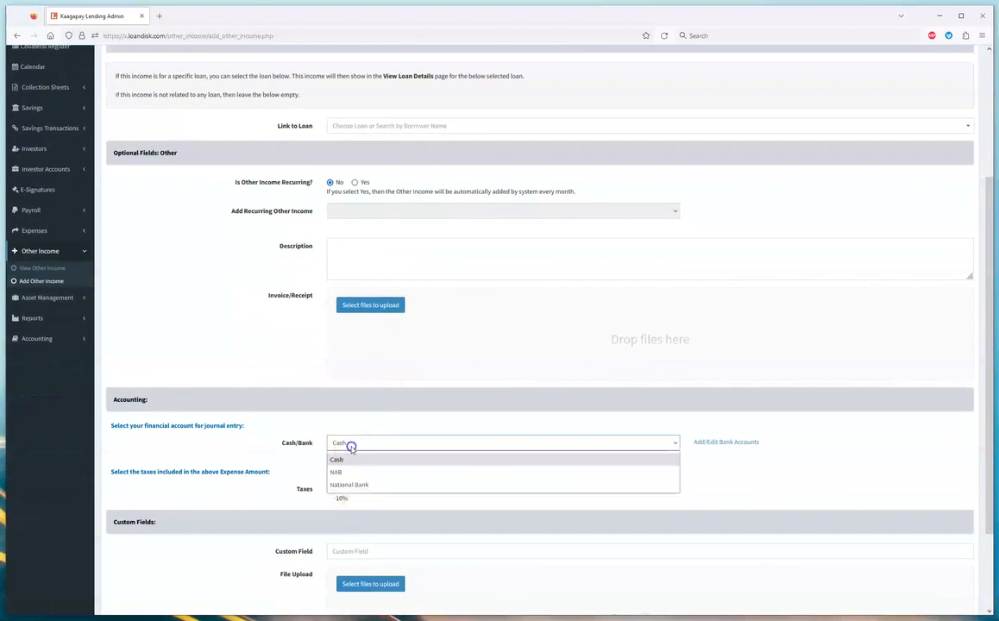
{"action": "left_click", "coordinate": [346, 485]}
{"action": "scroll", "coordinate": [378, 512], "scroll_direction": "up", "scroll_amount": 2}
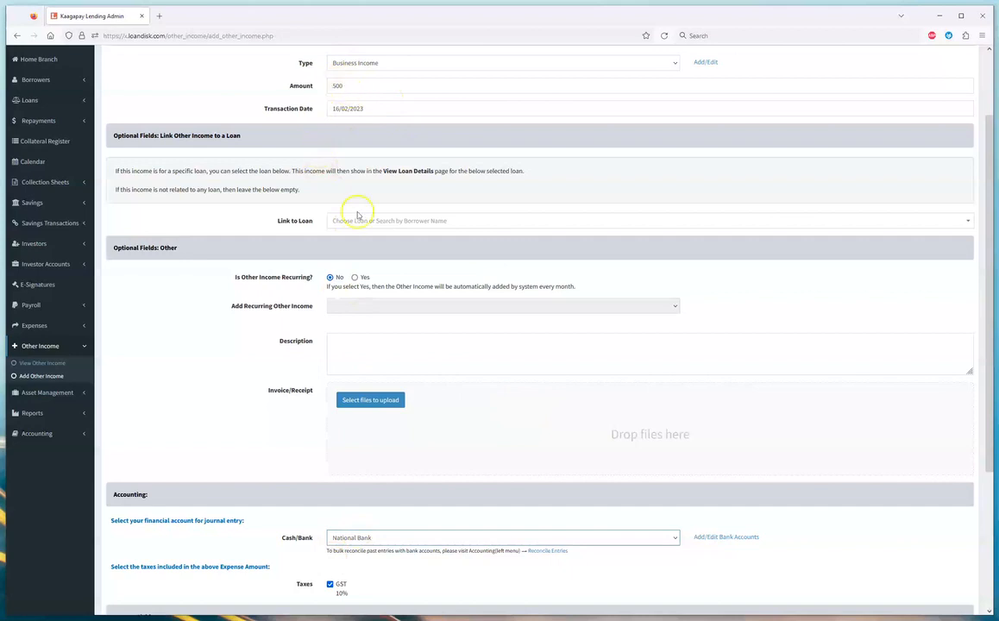
{"action": "scroll", "coordinate": [457, 504], "scroll_direction": "down", "scroll_amount": 5}
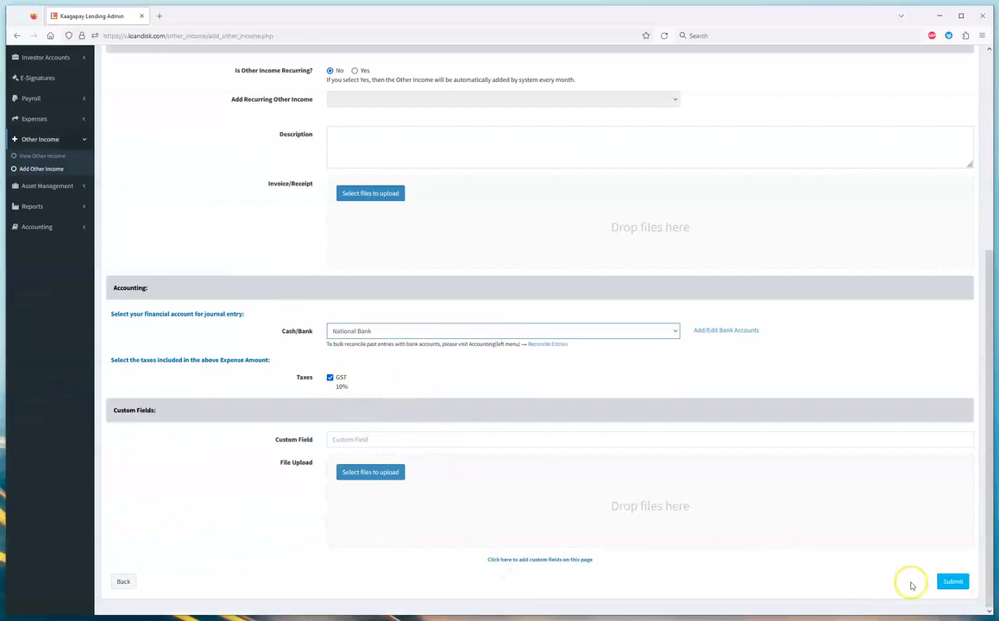
{"action": "left_click", "coordinate": [951, 581]}
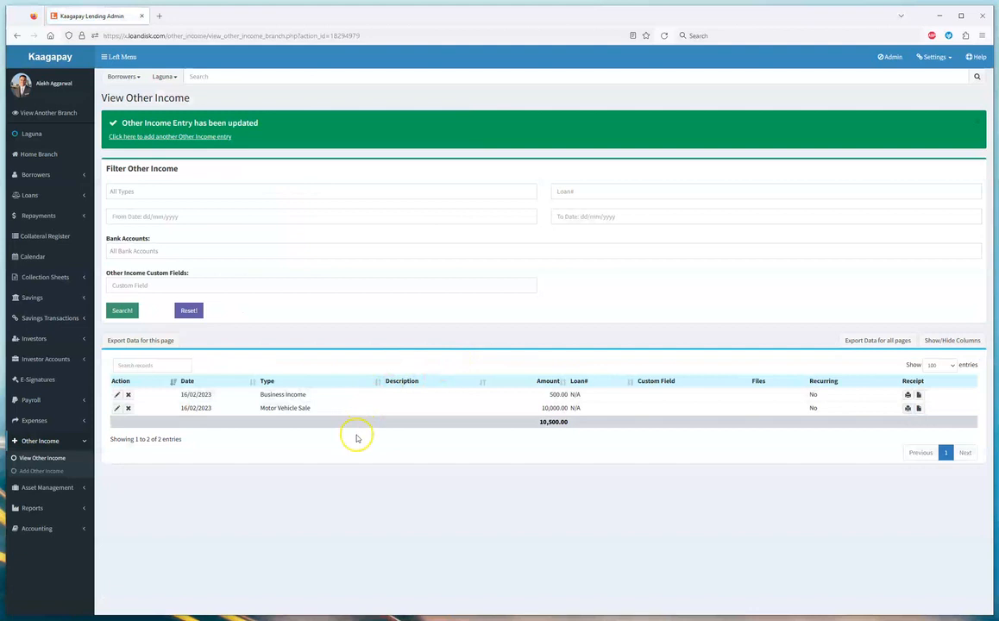
Step: Check the Business Income line under non-operating revenue on the Profit / Loss statement
{"action": "left_click", "coordinate": [71, 528]}
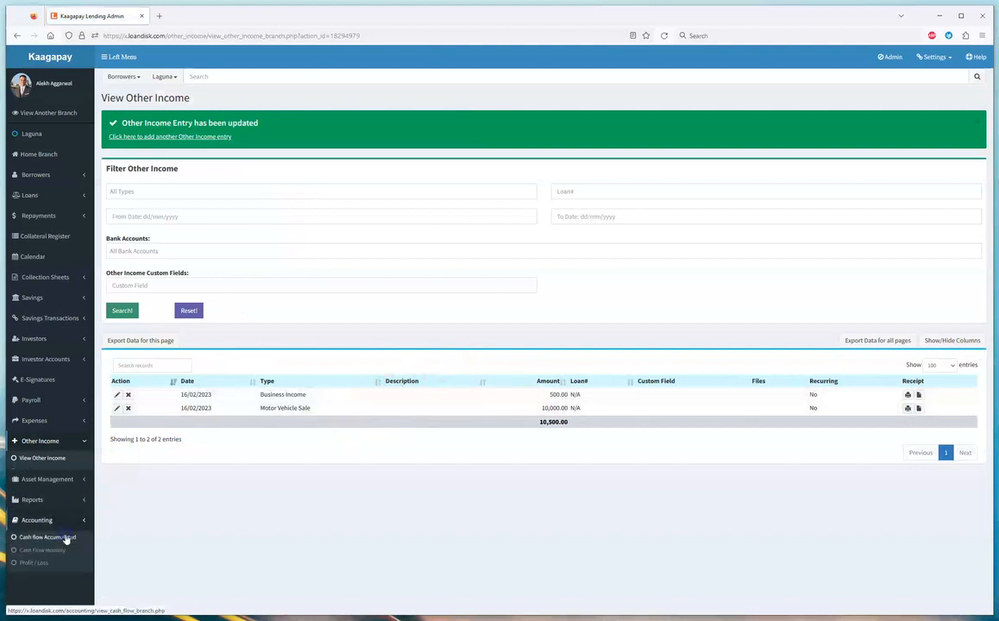
{"action": "scroll", "coordinate": [65, 536], "scroll_direction": "down", "scroll_amount": 1}
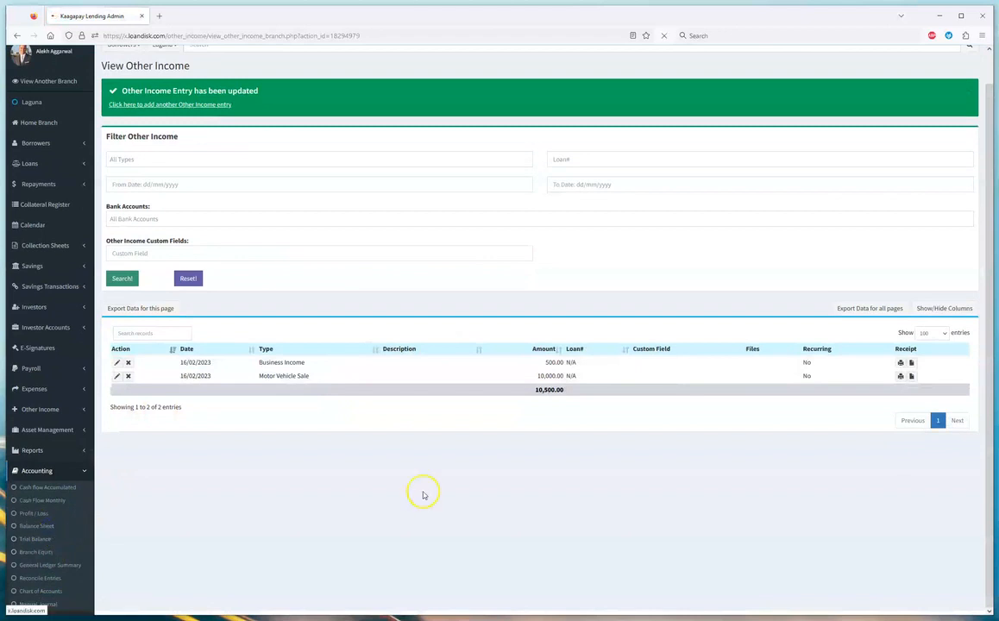
{"action": "scroll", "coordinate": [412, 493], "scroll_direction": "down", "scroll_amount": 2}
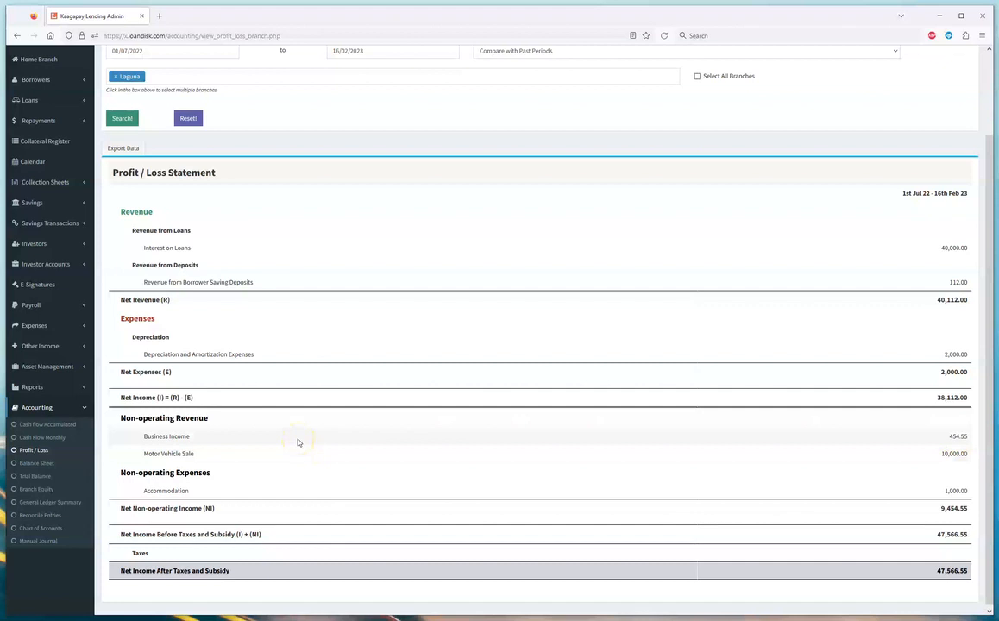
{"action": "scroll", "coordinate": [259, 414], "scroll_direction": "up", "scroll_amount": 2}
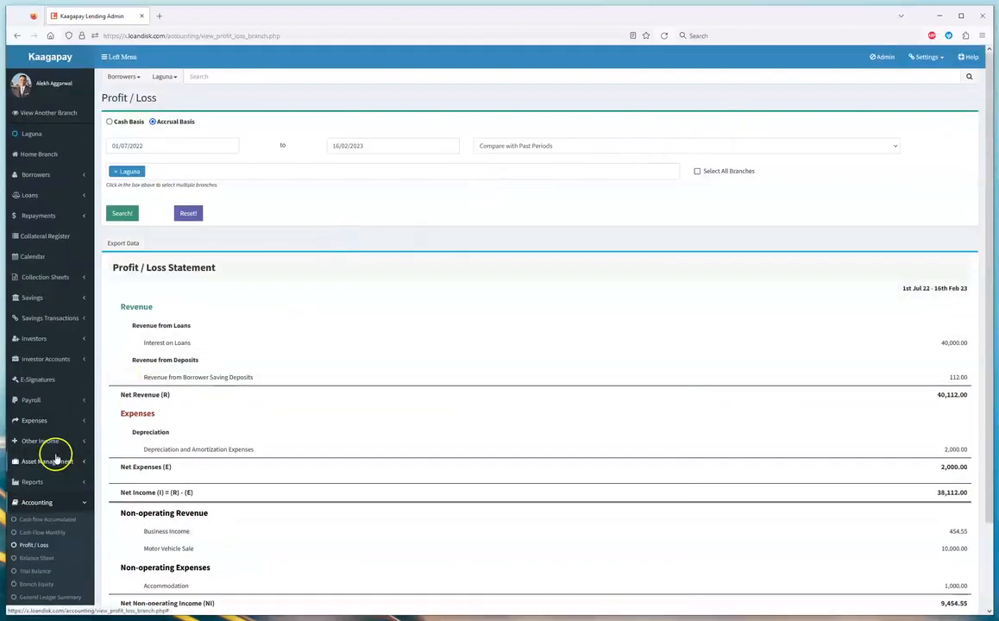
Step: Add the Bank Account (Loan Released) column to the shown columns of the View All Loans list
{"action": "left_click", "coordinate": [38, 420]}
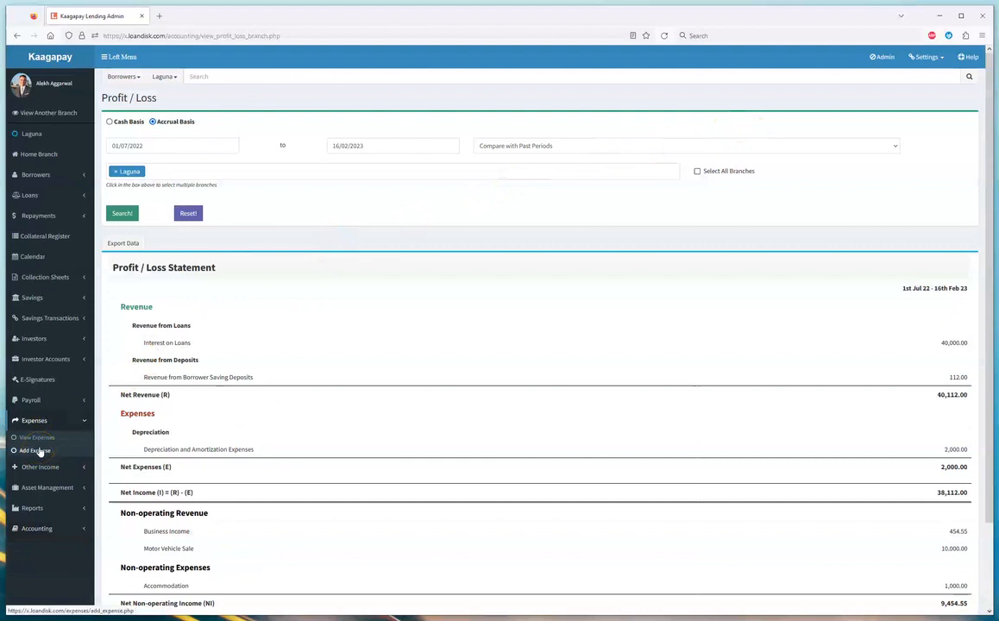
{"action": "left_click", "coordinate": [34, 195]}
{"action": "left_click", "coordinate": [41, 212]}
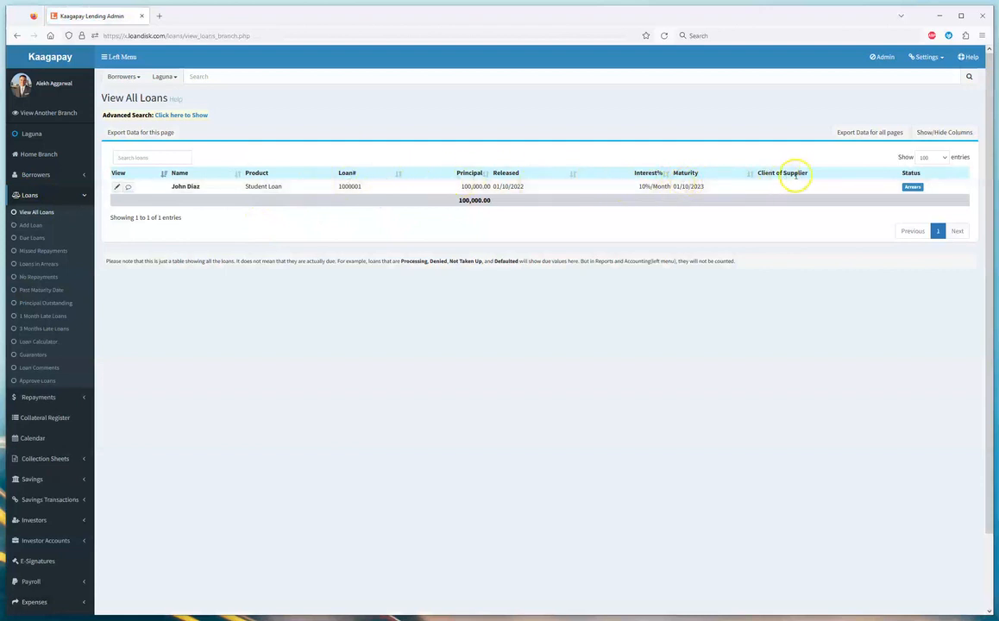
{"action": "left_click", "coordinate": [939, 132]}
{"action": "scroll", "coordinate": [239, 196], "scroll_direction": "up", "scroll_amount": 10}
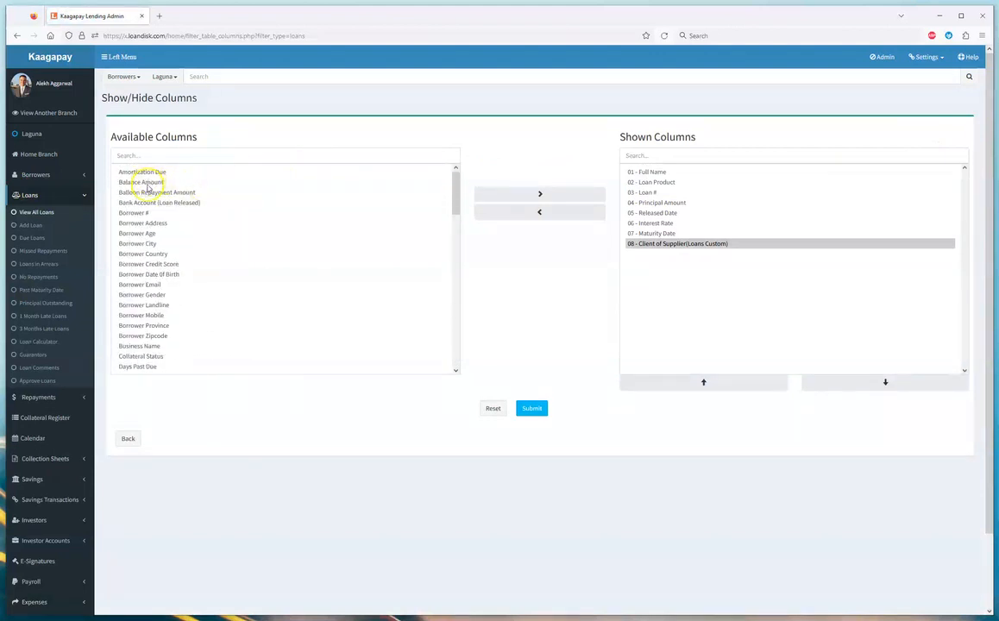
{"action": "left_click", "coordinate": [138, 205]}
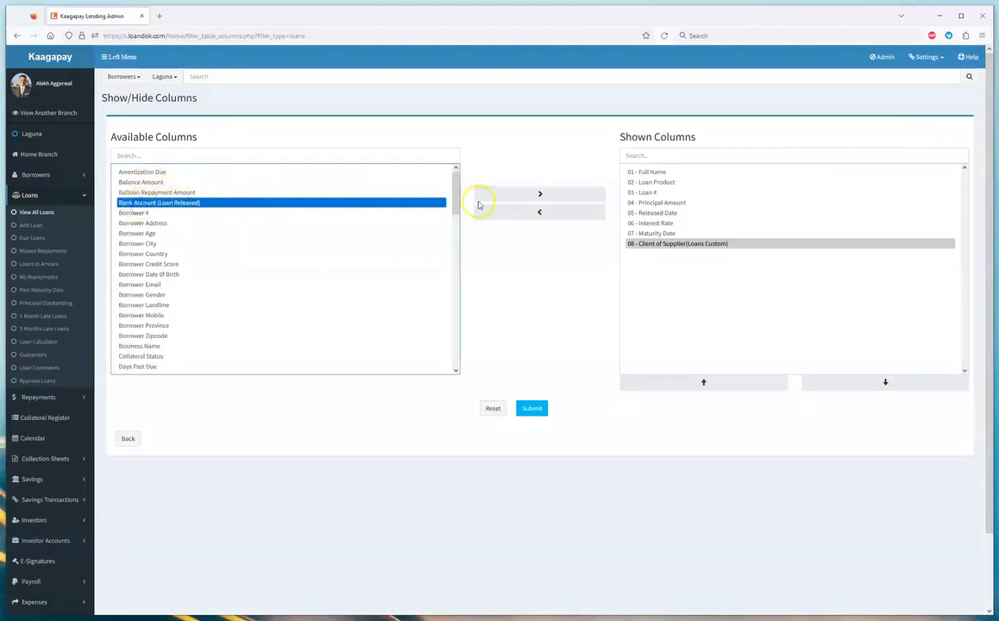
{"action": "left_click", "coordinate": [492, 194]}
Step: Remove the Client of Supplier column from the loans list, save the column selection, and return to the list
{"action": "left_click", "coordinate": [638, 243]}
{"action": "left_click", "coordinate": [552, 213]}
{"action": "left_click", "coordinate": [668, 243]}
{"action": "left_click", "coordinate": [703, 382]}
{"action": "left_click", "coordinate": [849, 380]}
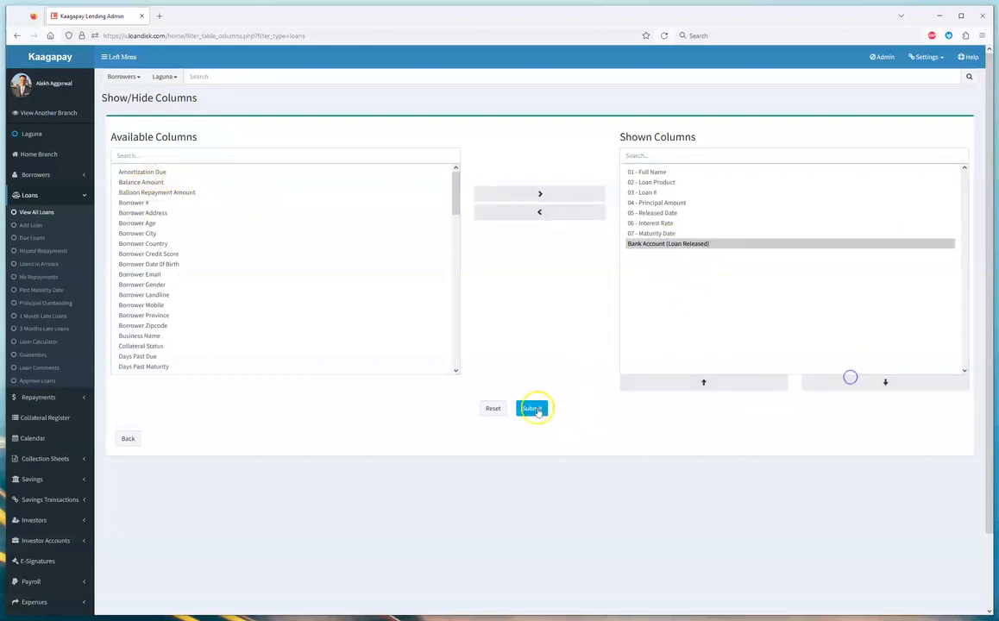
{"action": "left_click", "coordinate": [537, 409]}
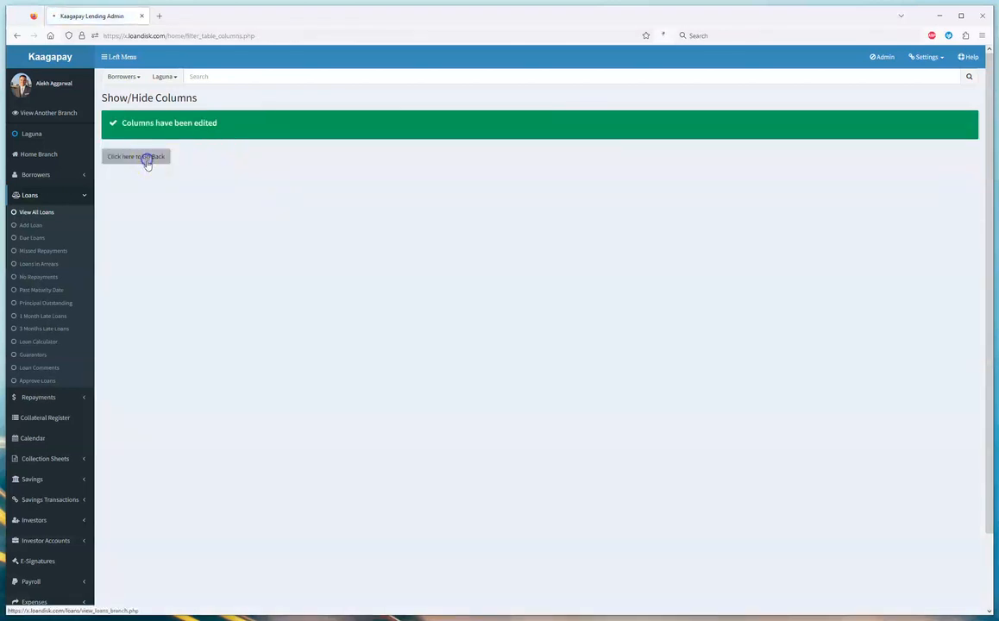
{"action": "left_click", "coordinate": [148, 158]}
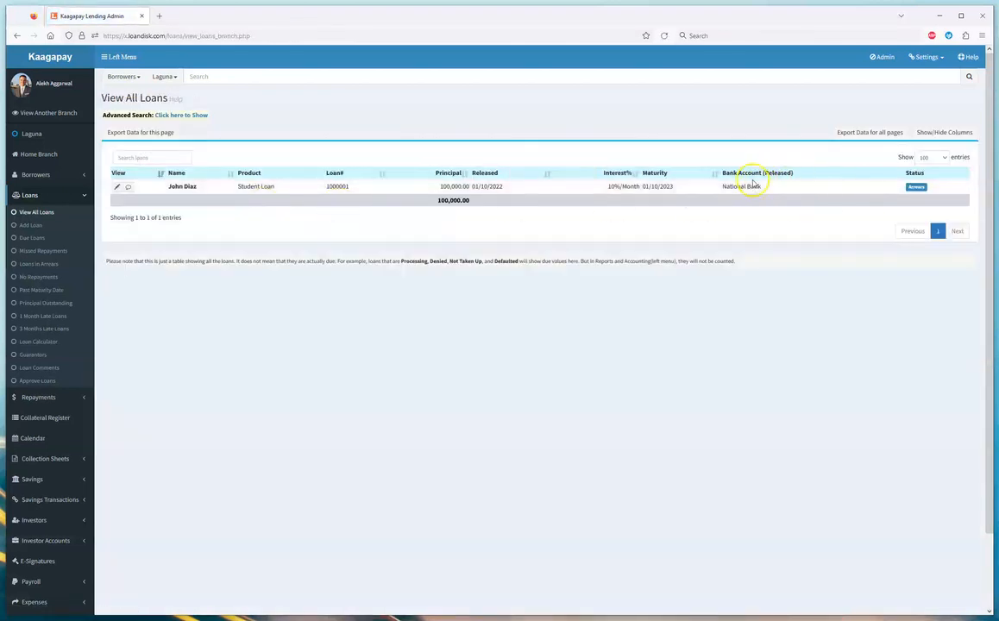
Step: Filter the loans list by the National Bank account using the advanced search
{"action": "left_click", "coordinate": [193, 115]}
{"action": "left_click", "coordinate": [166, 308]}
{"action": "left_click", "coordinate": [140, 351]}
{"action": "scroll", "coordinate": [826, 522], "scroll_direction": "down", "scroll_amount": 5}
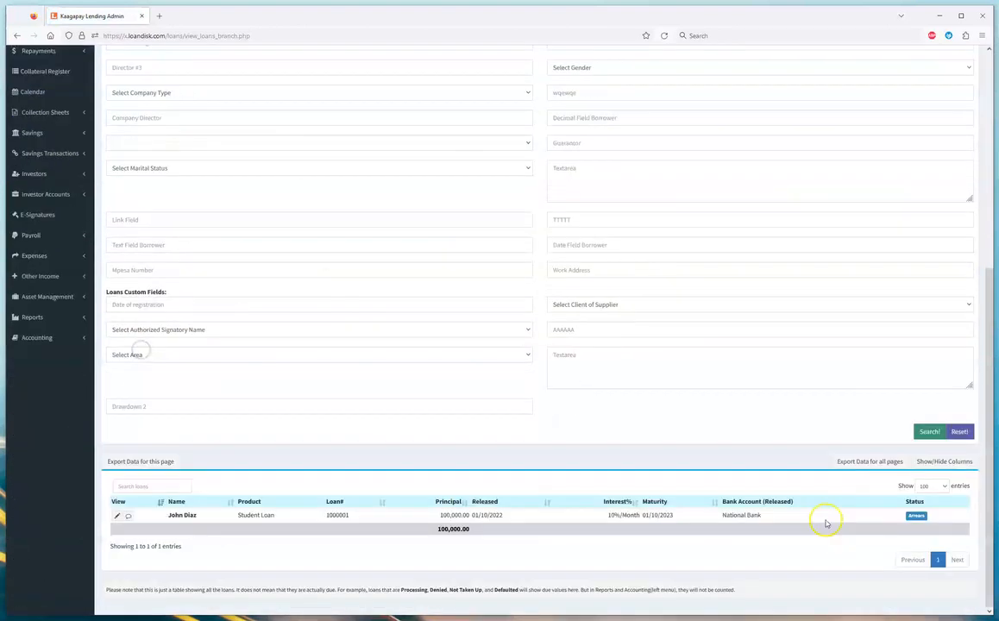
{"action": "left_click", "coordinate": [931, 430]}
{"action": "scroll", "coordinate": [311, 462], "scroll_direction": "down", "scroll_amount": 2}
{"action": "scroll", "coordinate": [393, 466], "scroll_direction": "down", "scroll_amount": 2}
{"action": "scroll", "coordinate": [446, 417], "scroll_direction": "up", "scroll_amount": 2}
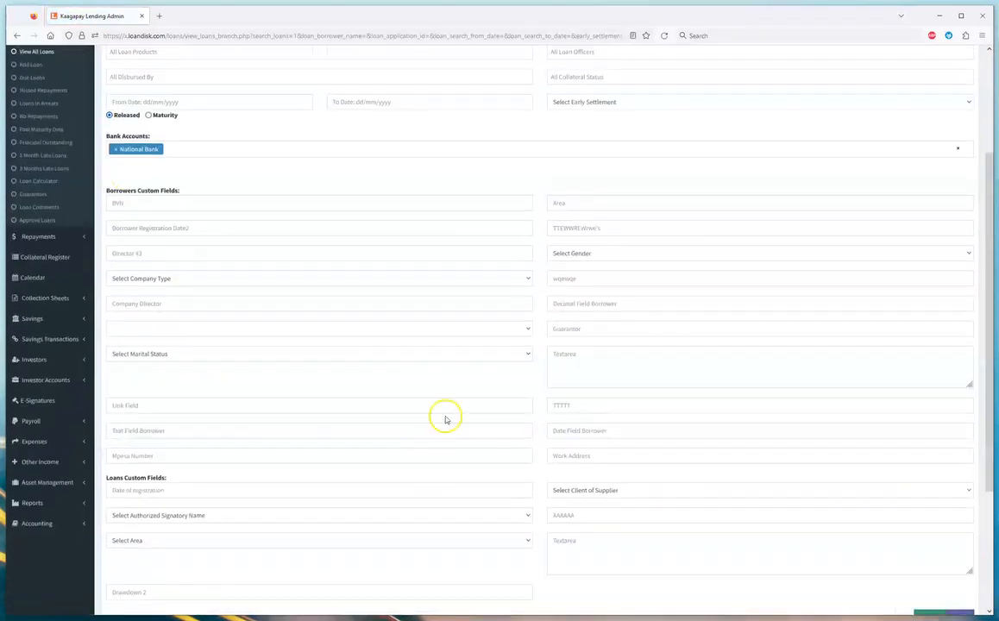
Step: Add the Bank Account (Payments) column to the shown columns of the View Repayments list
{"action": "left_click", "coordinate": [39, 244]}
{"action": "left_click", "coordinate": [39, 77]}
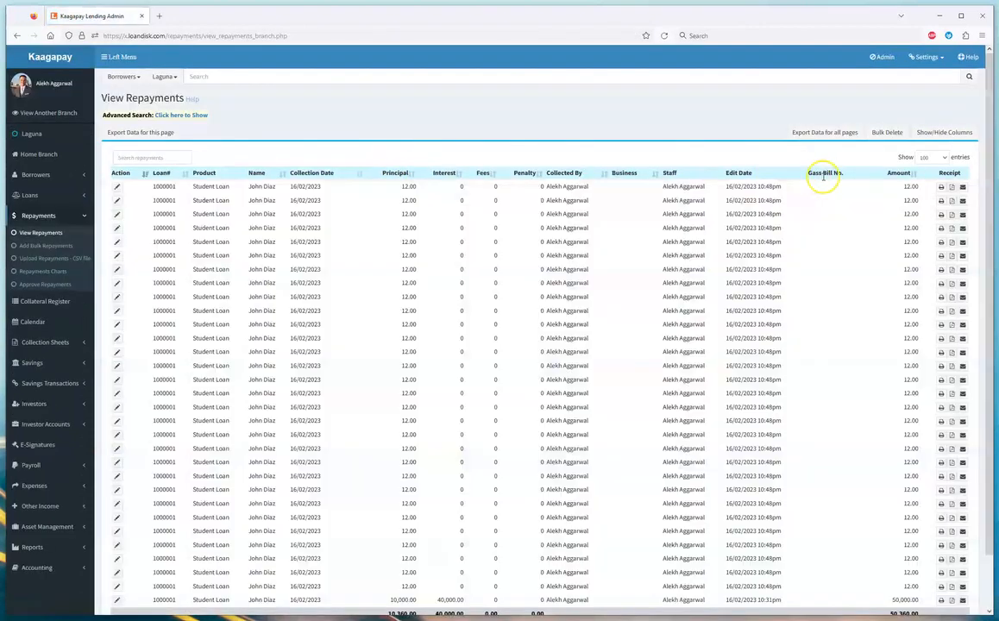
{"action": "left_click", "coordinate": [944, 132]}
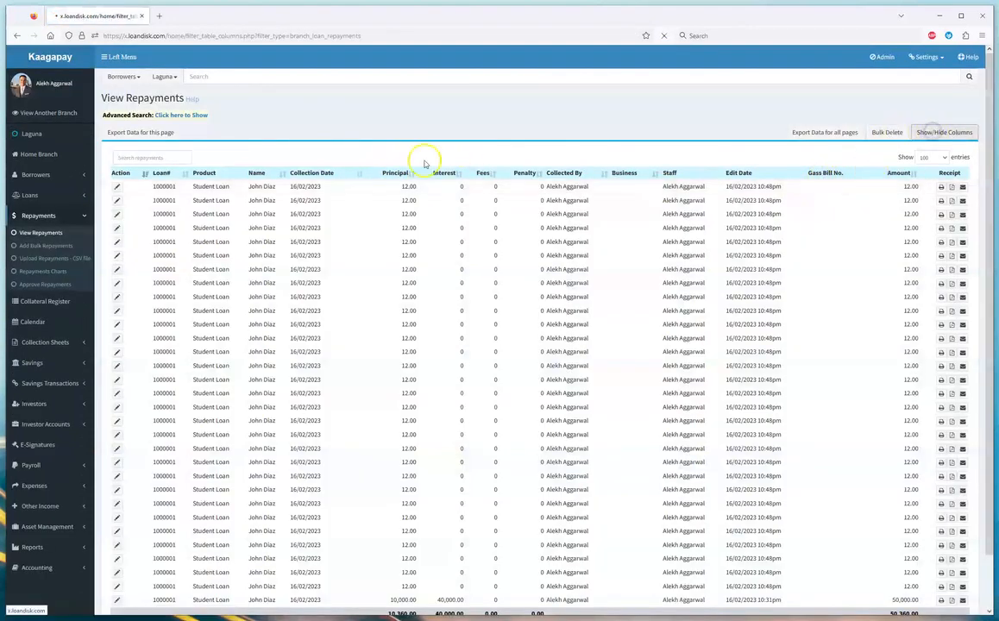
{"action": "scroll", "coordinate": [227, 190], "scroll_direction": "up", "scroll_amount": 10}
{"action": "left_click", "coordinate": [164, 183]}
{"action": "left_click", "coordinate": [553, 191]}
Step: Remove the Collected By, Business Name, Staff, Edit Date and Gass Bill No. columns from the repayments list and save
{"action": "left_click", "coordinate": [677, 295]}
{"action": "left_click", "coordinate": [672, 244], "text": "ctrl"}
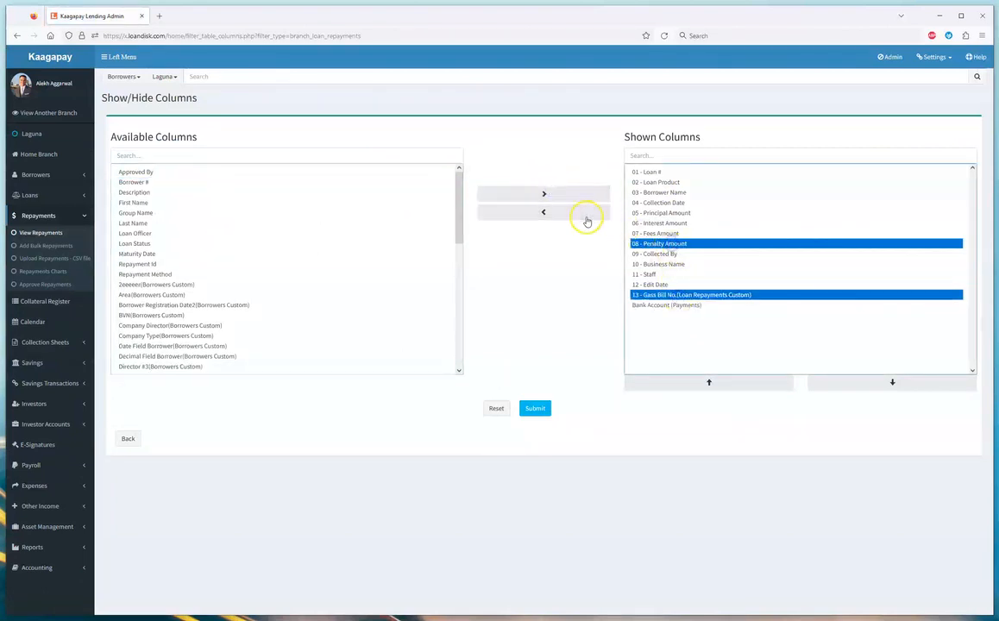
{"action": "left_click", "coordinate": [653, 295]}
{"action": "left_click", "coordinate": [659, 254], "text": "shift"}
{"action": "left_click", "coordinate": [543, 212]}
{"action": "left_click", "coordinate": [534, 408]}
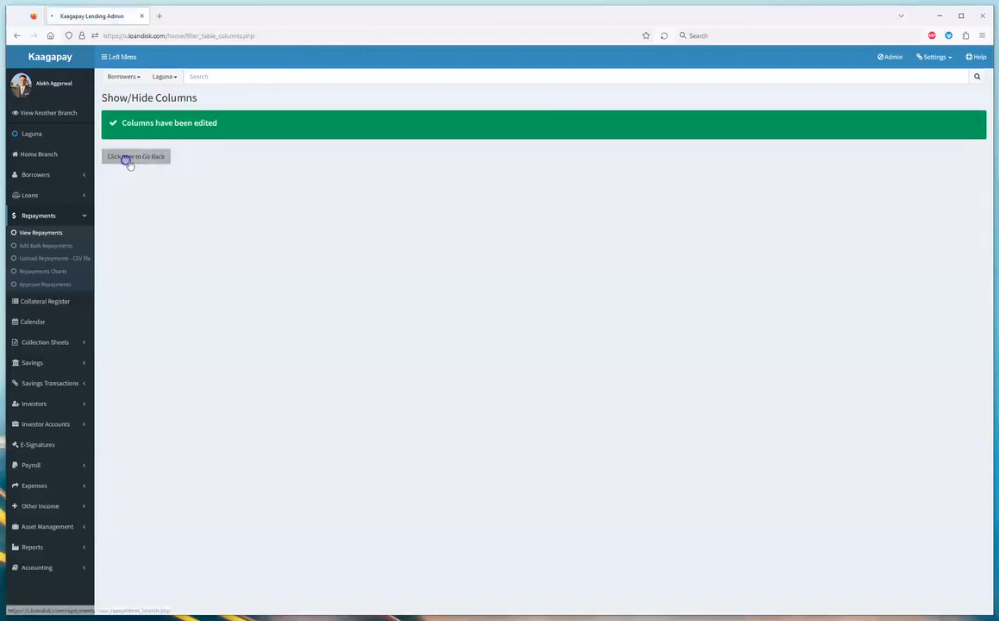
{"action": "left_click", "coordinate": [128, 157]}
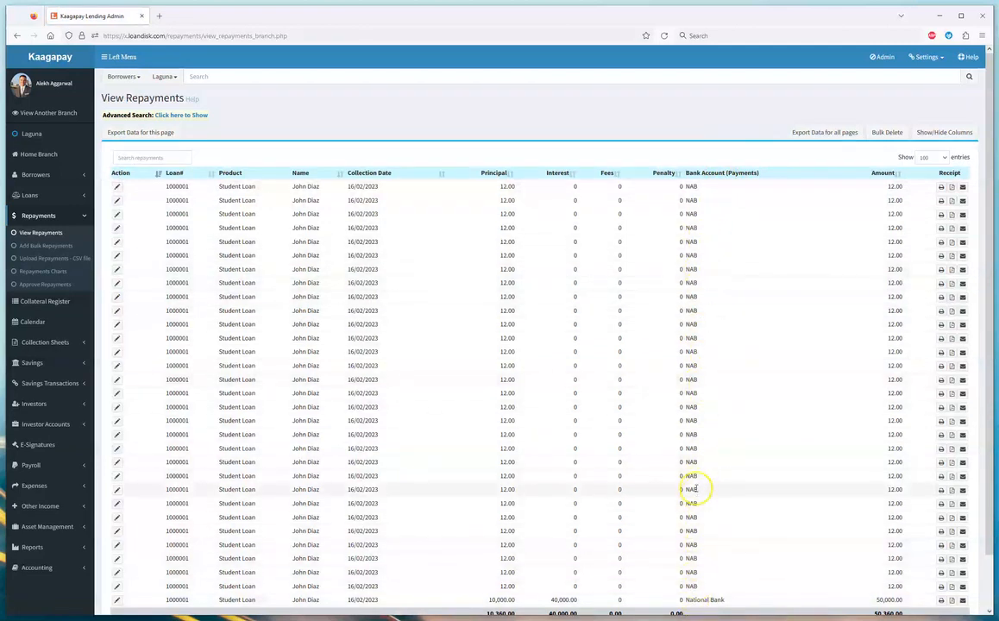
Step: Look over the bank accounts filter in the repayments advanced search, and hide the search again
{"action": "left_click", "coordinate": [160, 117]}
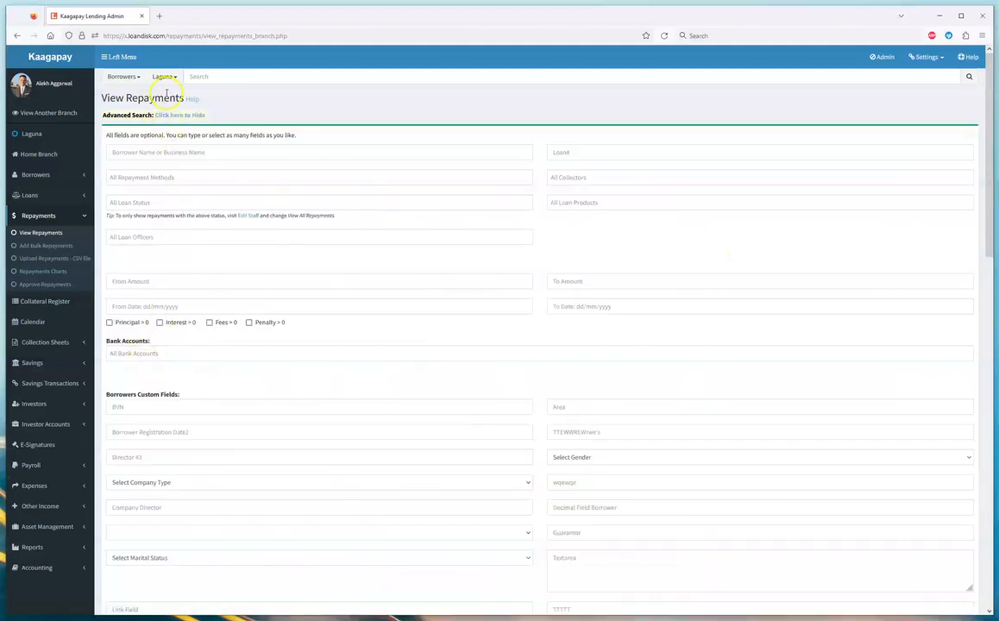
{"action": "left_click", "coordinate": [169, 115]}
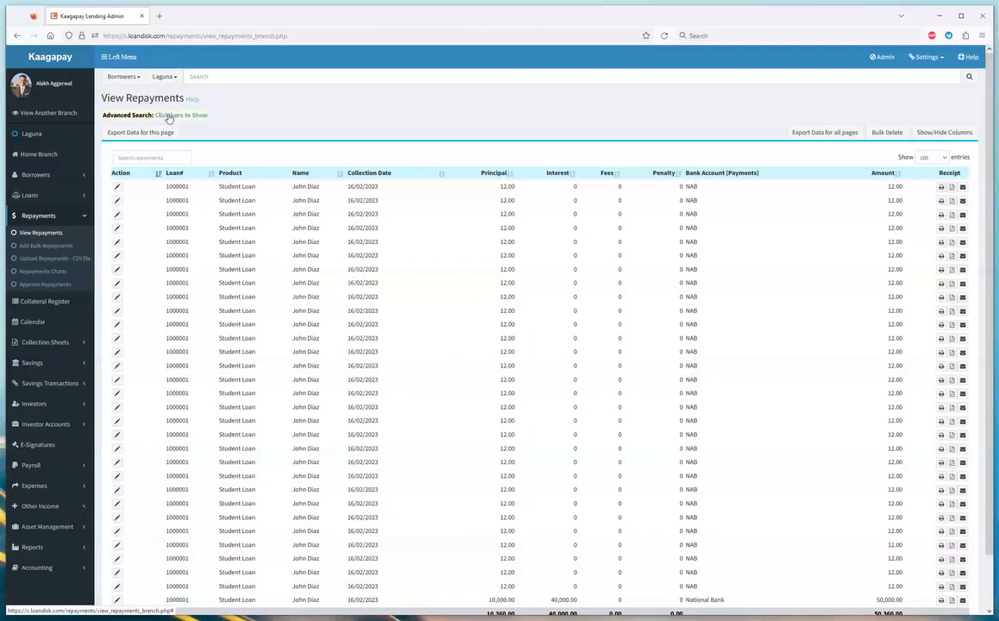